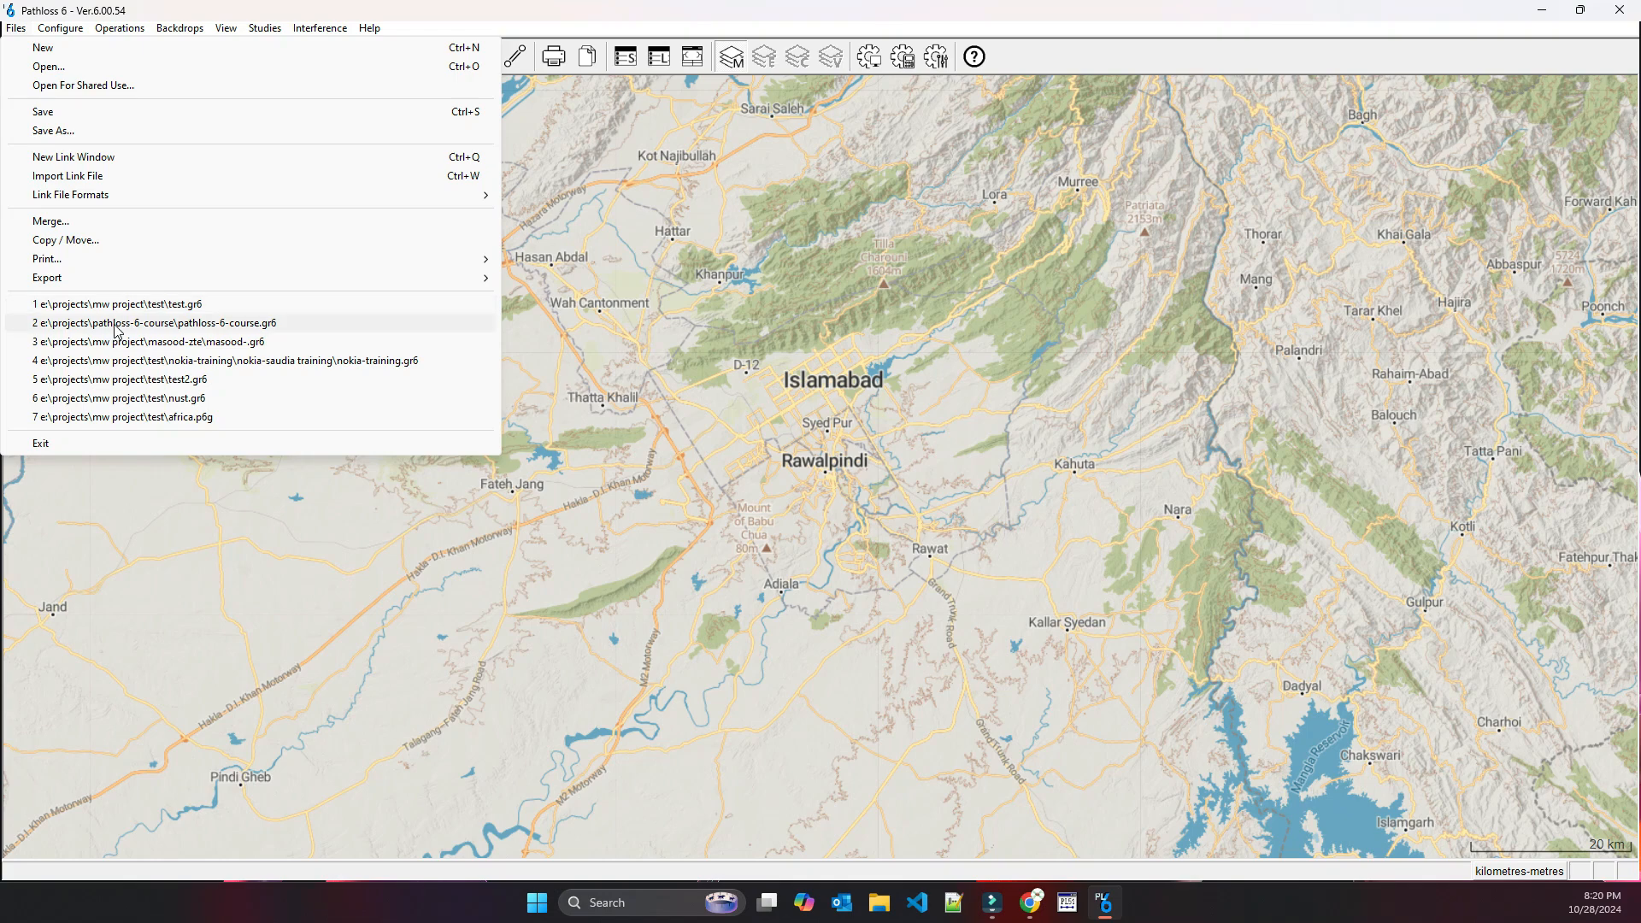
- Open the recent project file Pathloss-6-Course.gr6 and bring site-007 and site-008 into view
left_click(155, 324)
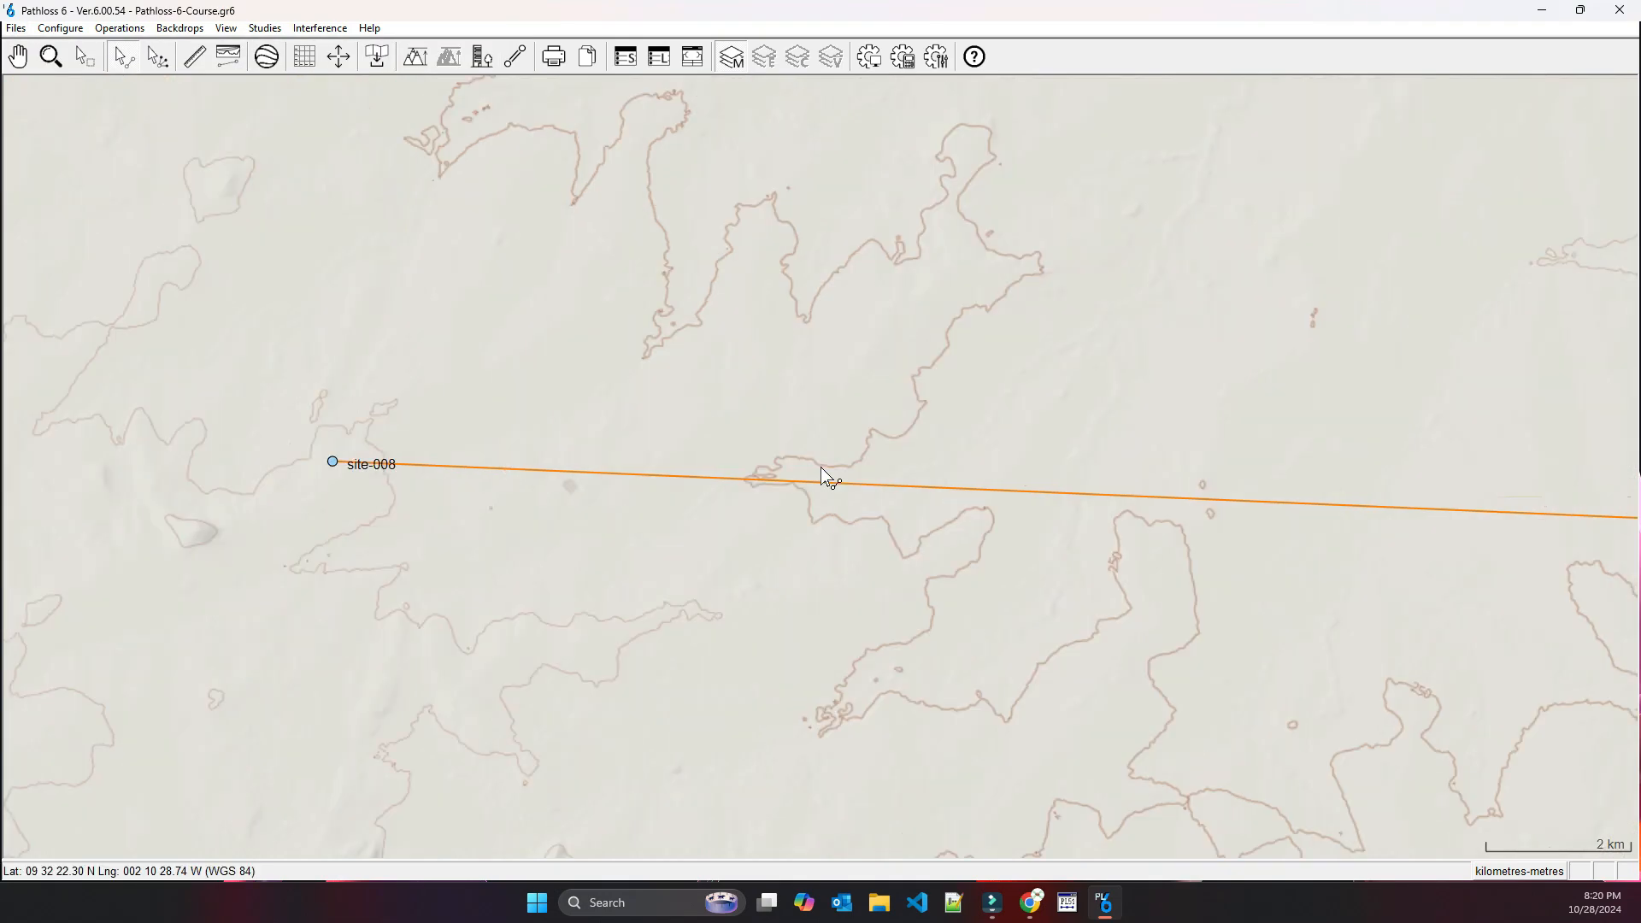
scroll(821, 467, "down", 5)
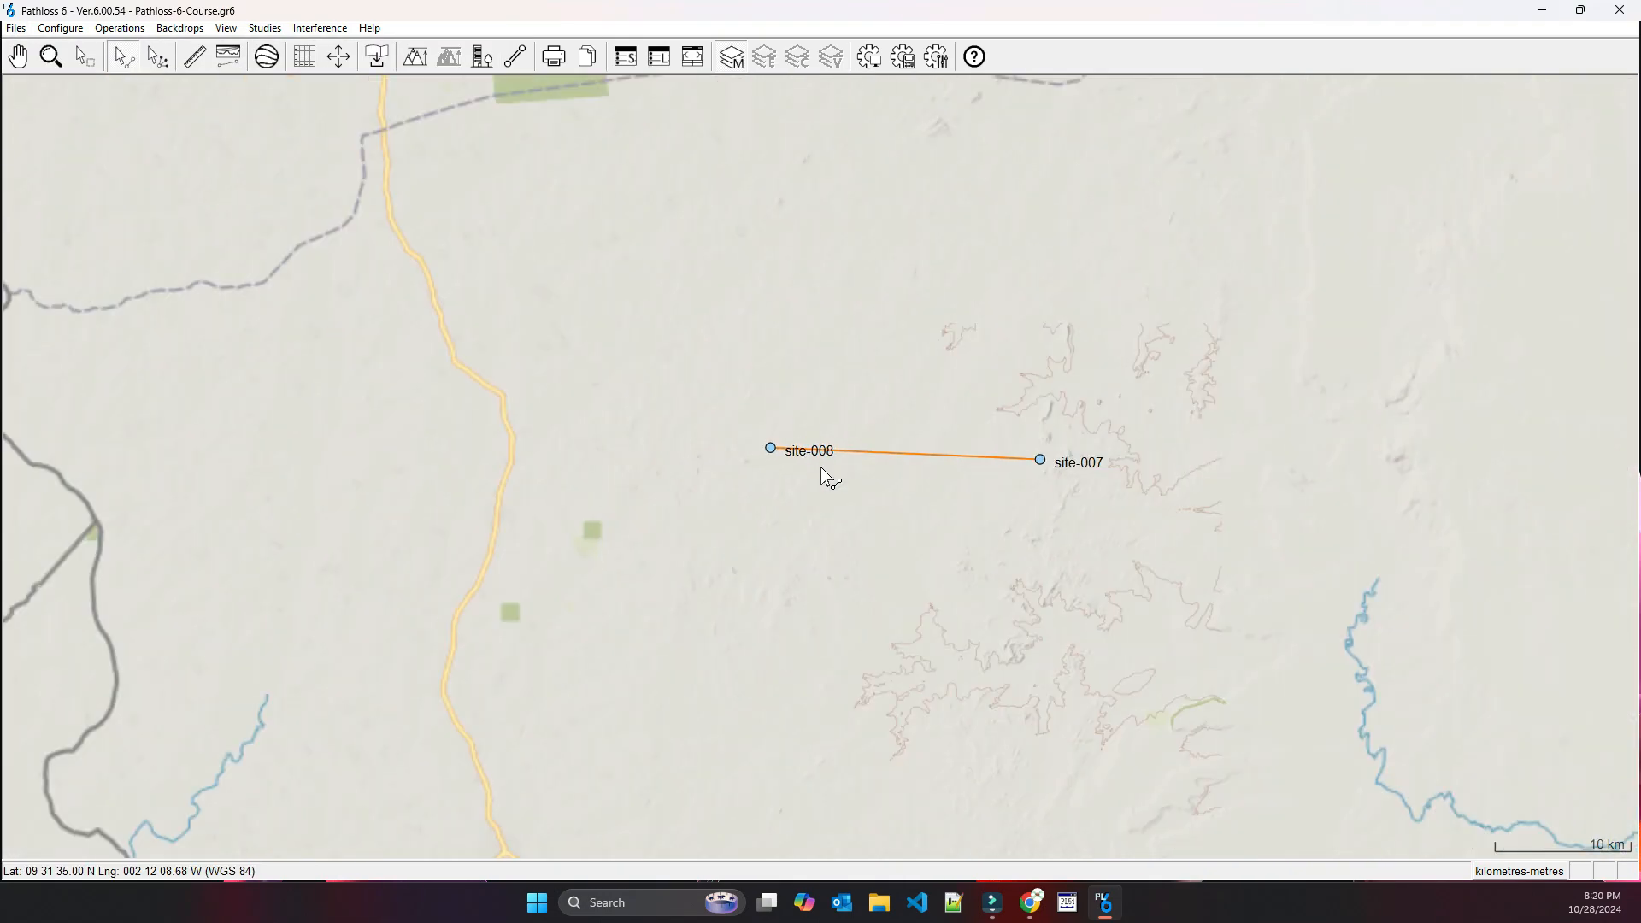
scroll(821, 467, "down", 3)
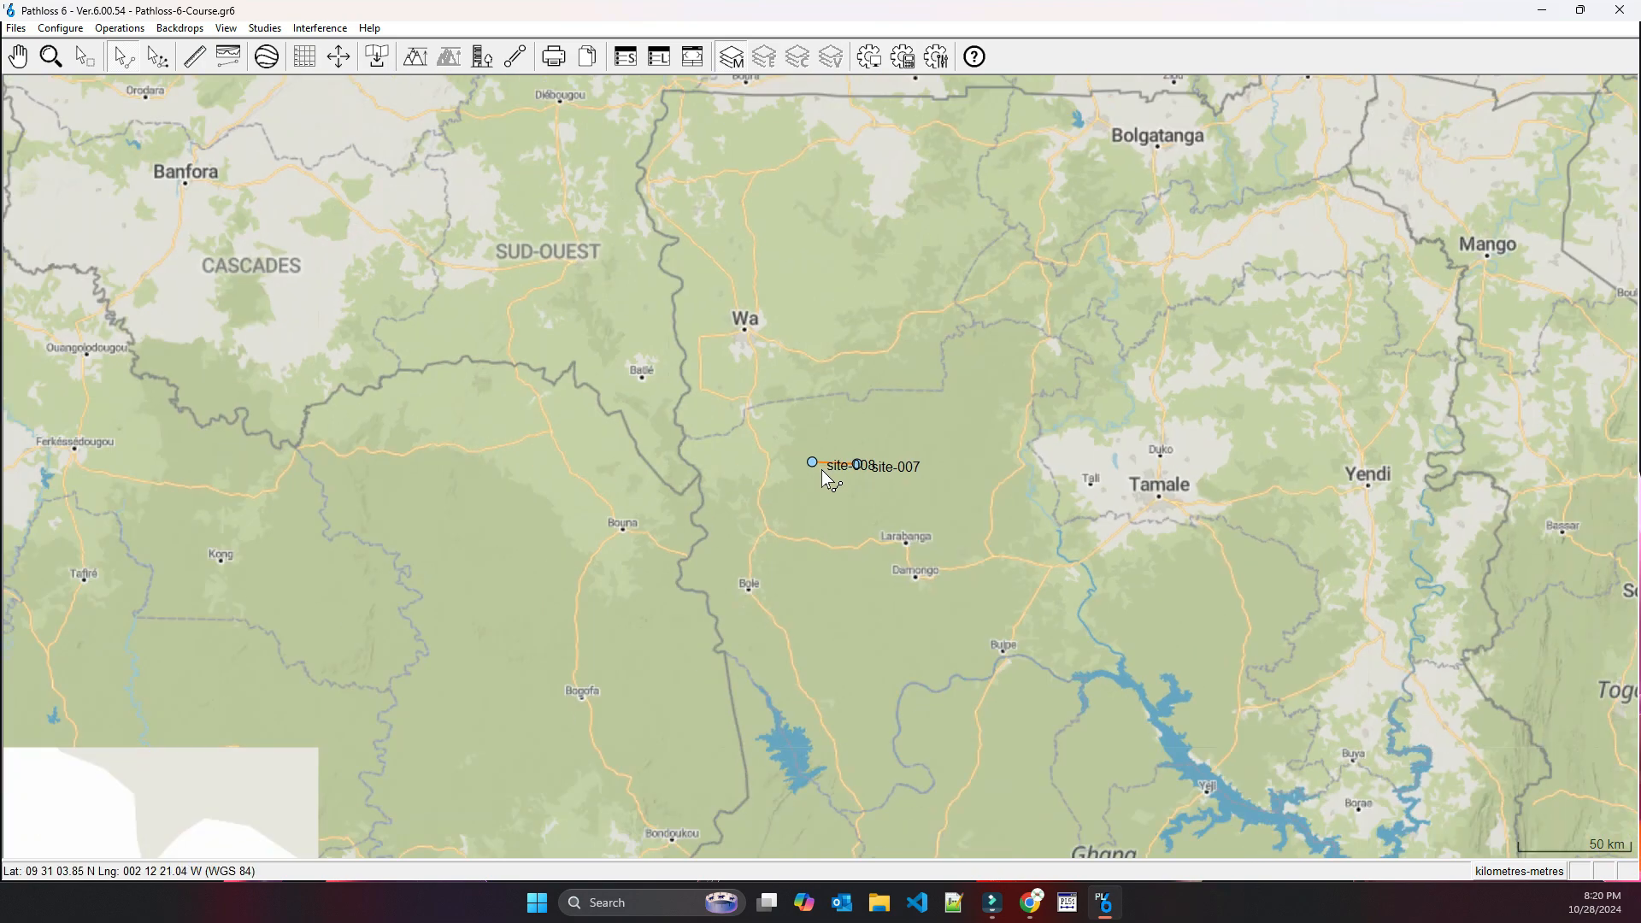
- Examine the map of Ghana, Togo and Benin surrounding site-007 and site-008
left_click_drag(854, 535, 644, 353)
scroll(644, 353, "down", 1)
left_click_drag(983, 548, 733, 500)
scroll(734, 500, "down", 2)
left_click_drag(881, 501, 776, 462)
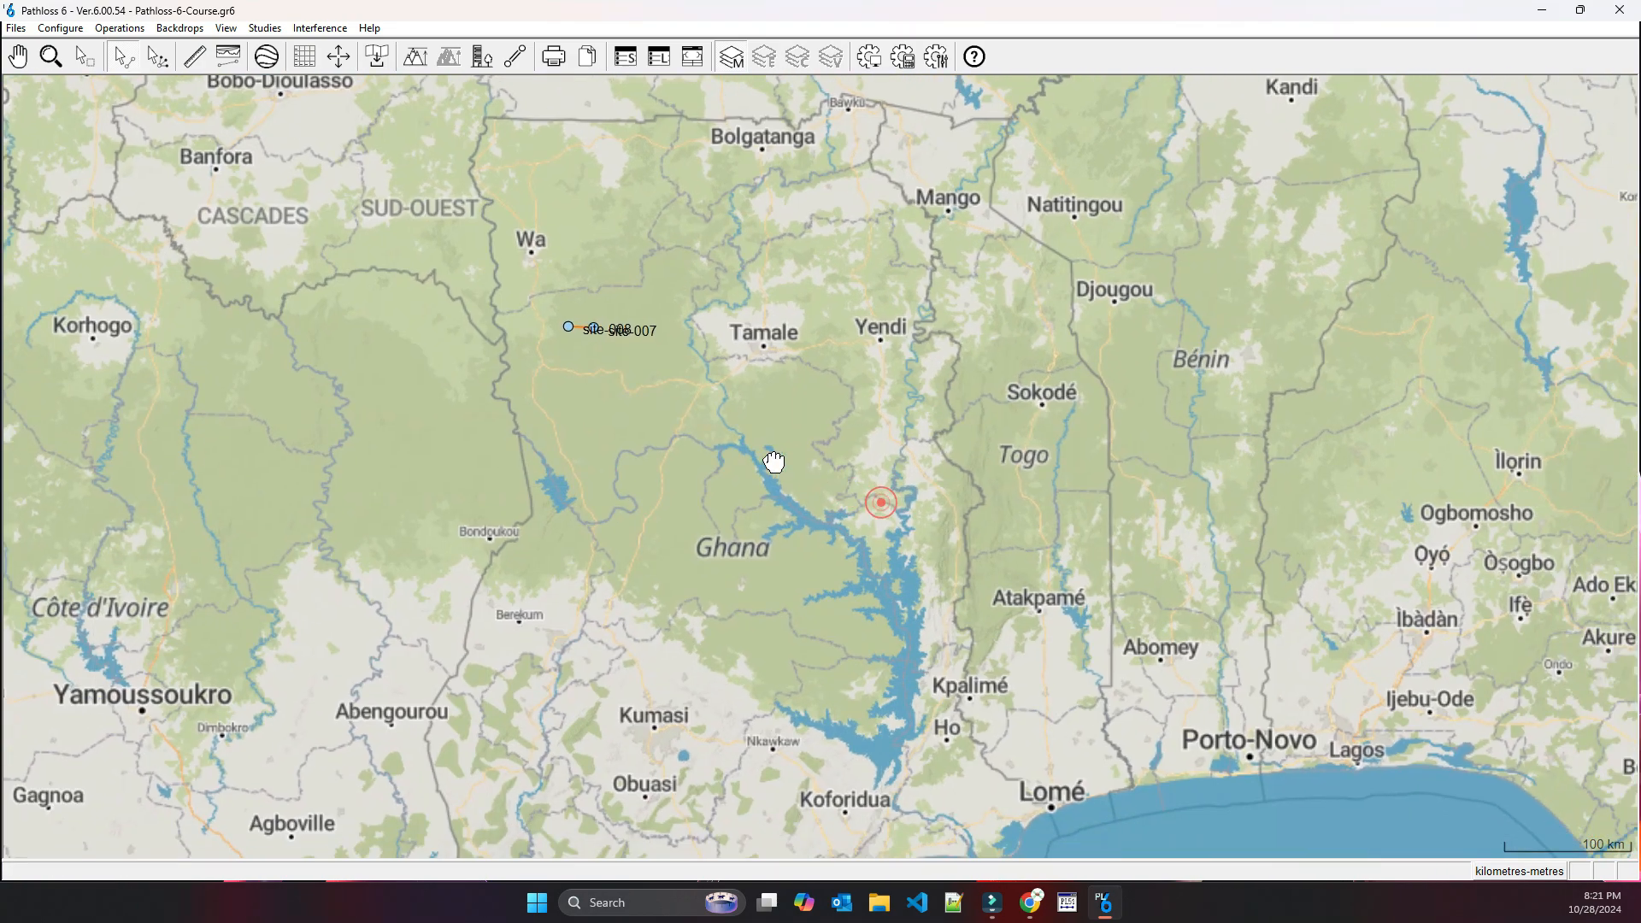
scroll(776, 462, "down", 1)
left_click_drag(975, 471, 908, 461)
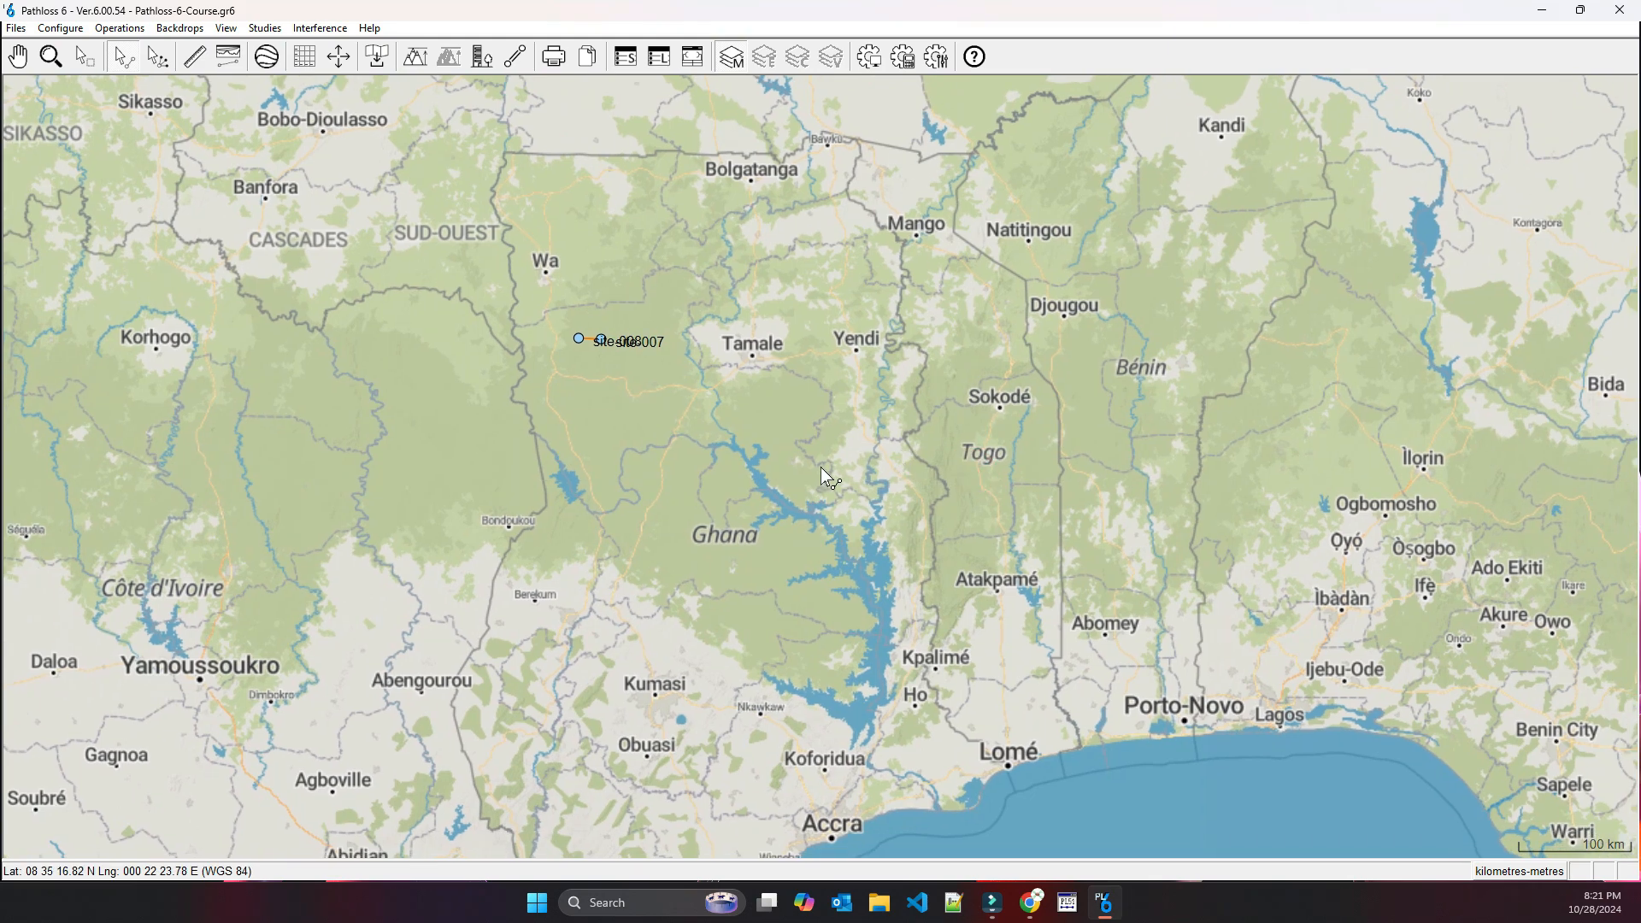
scroll(821, 466, "down", 1)
left_click_drag(804, 513, 809, 427)
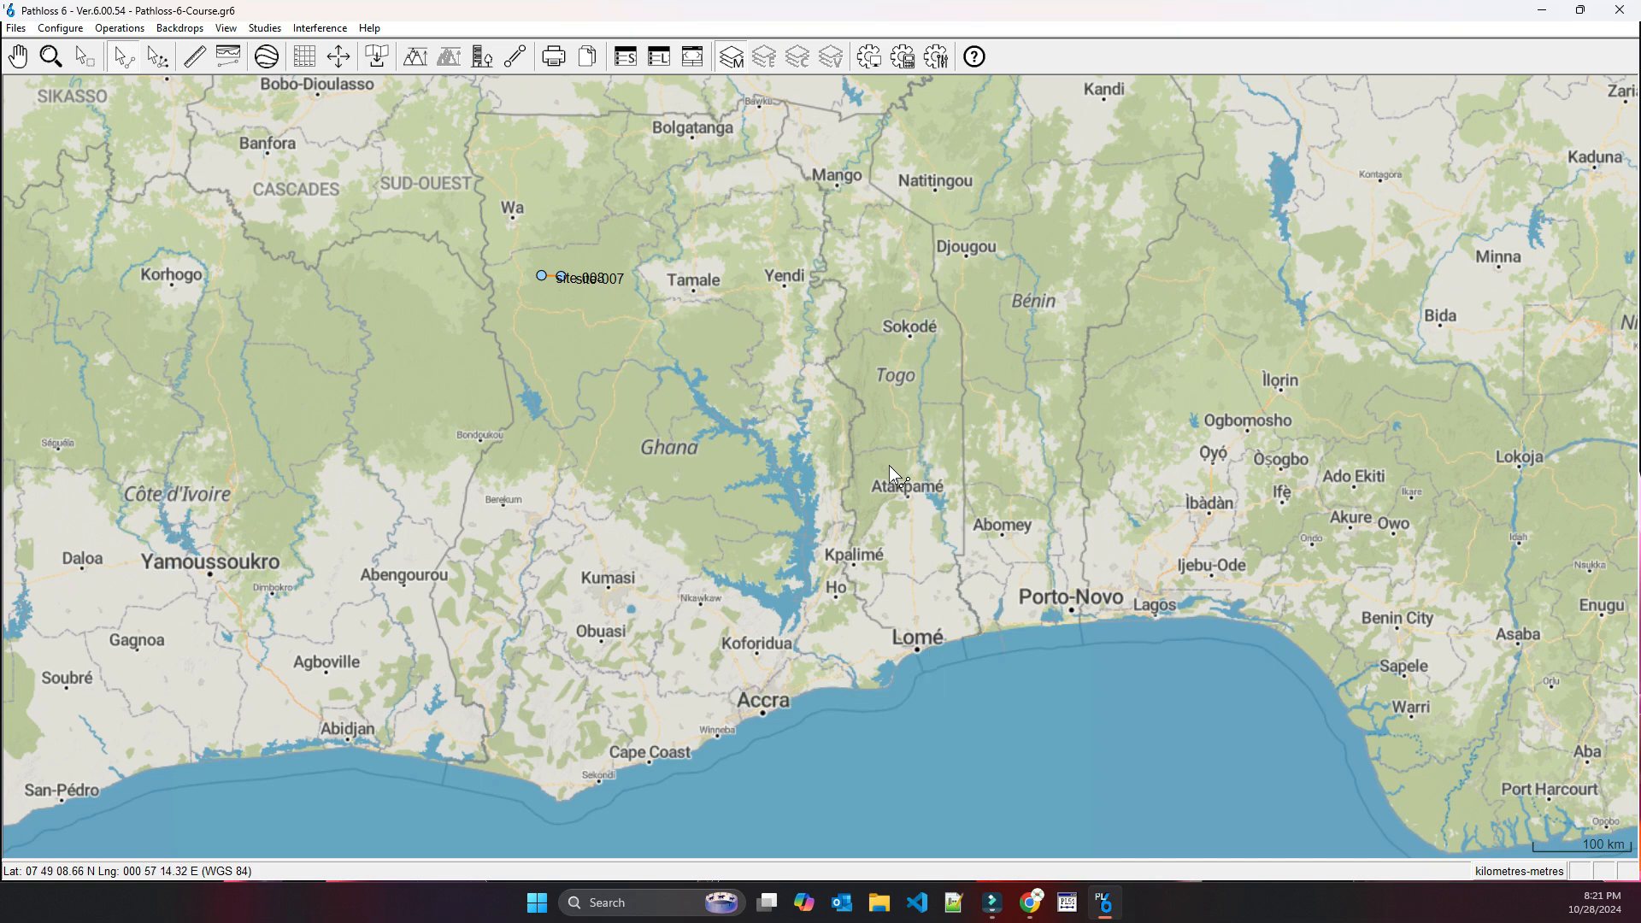
- Open the program options and bring up the GIS directory setting
left_click(60, 28)
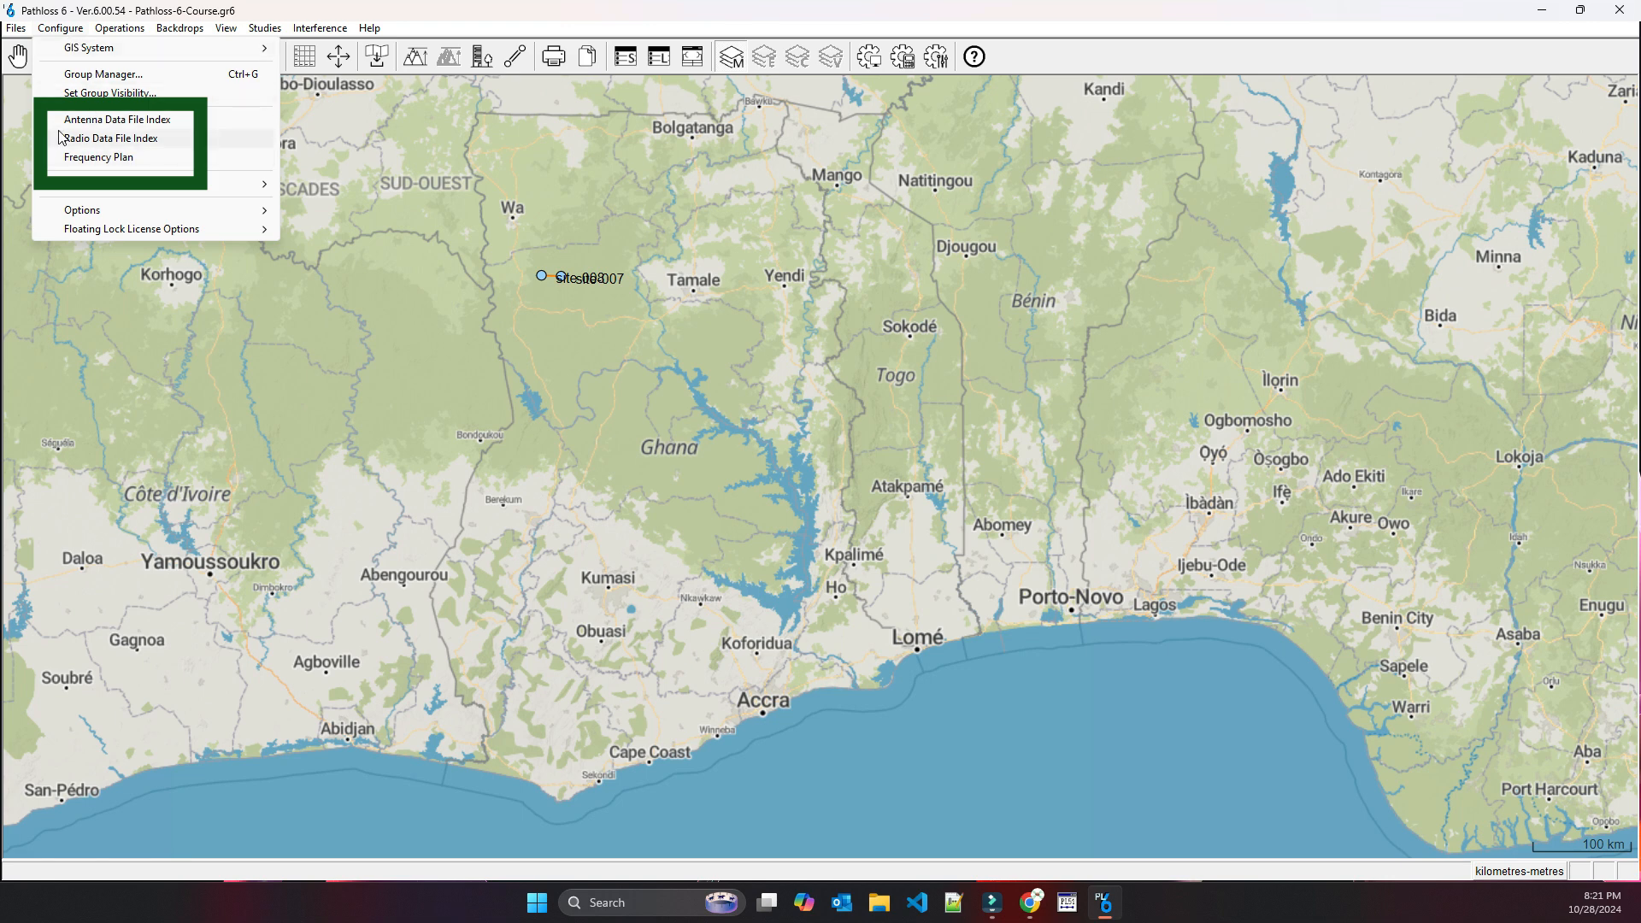
mouse_move(159, 215)
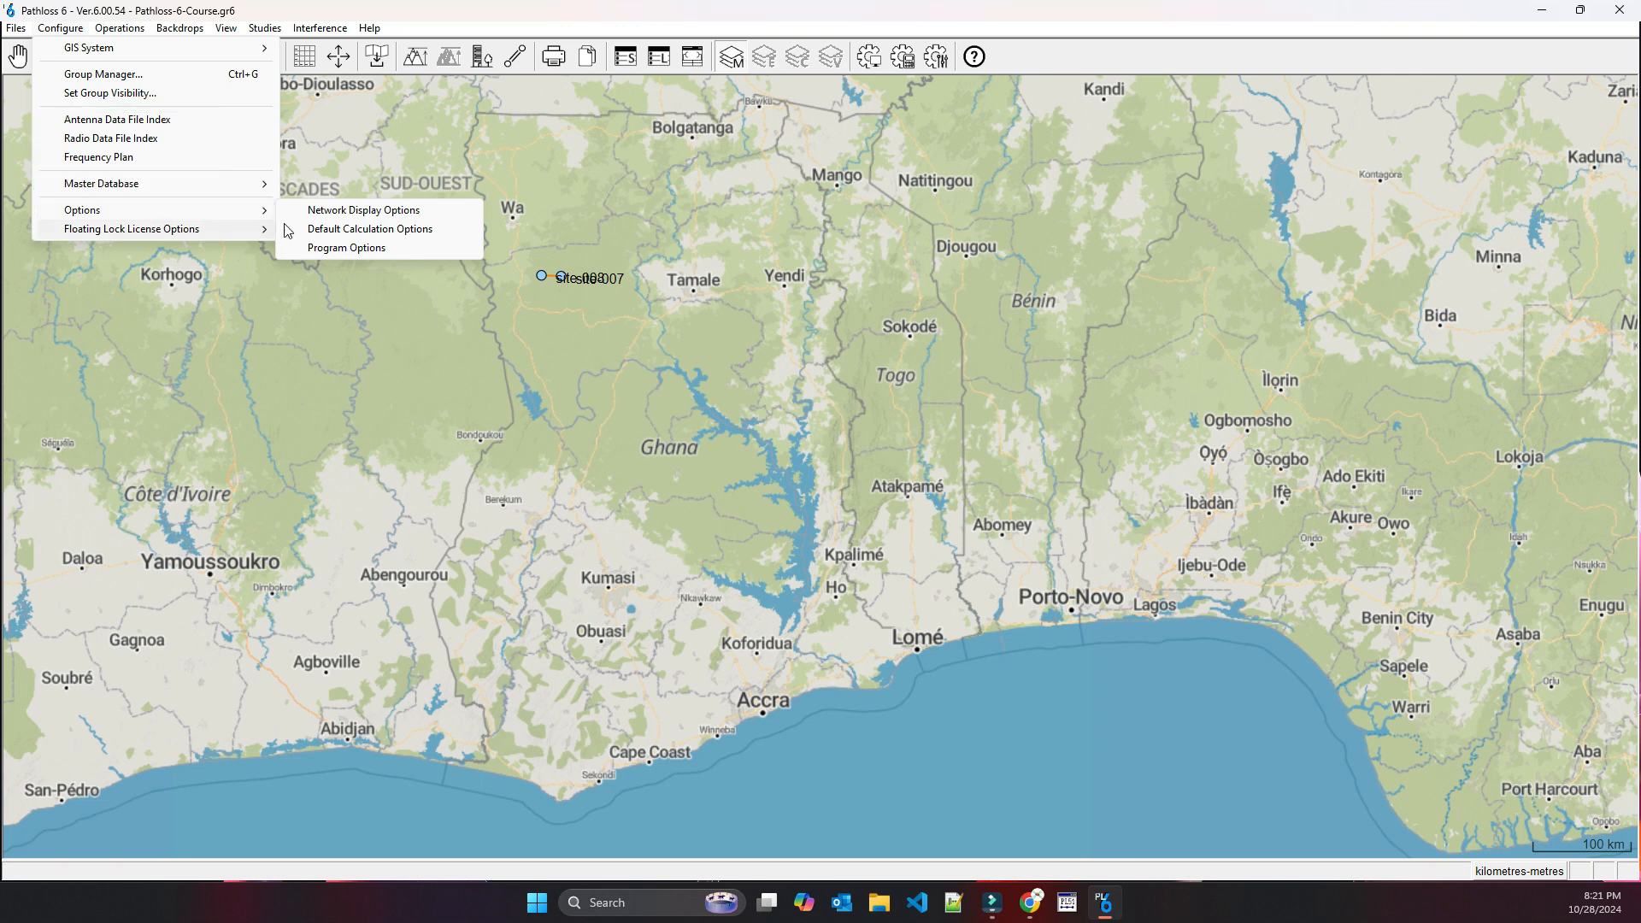
left_click(350, 248)
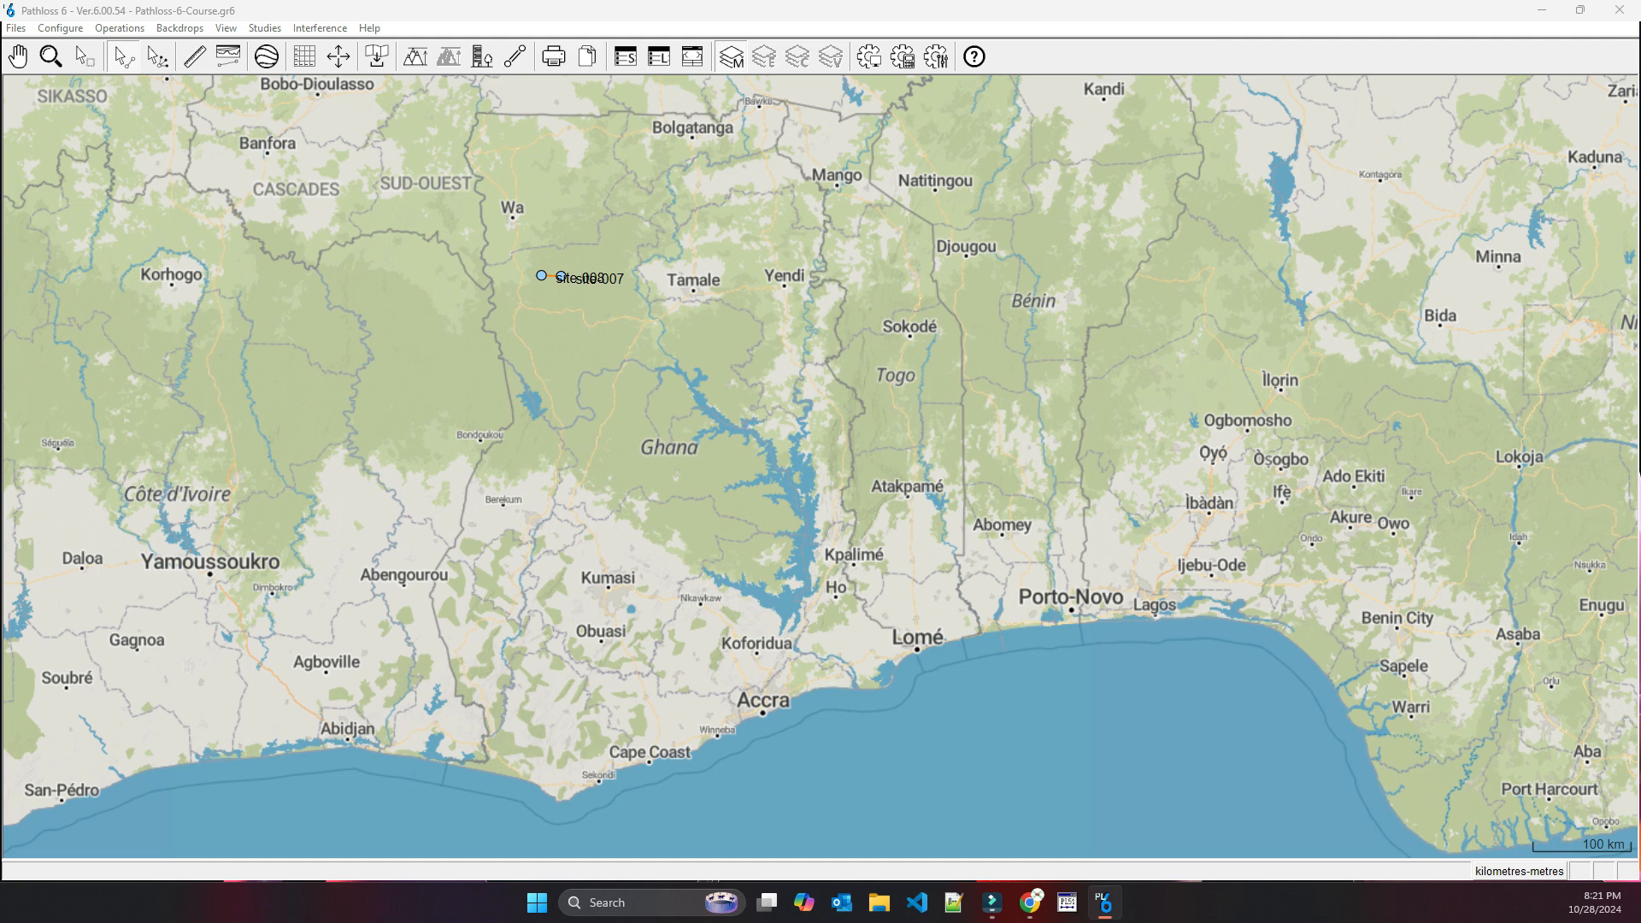
scroll(717, 433, "down", 3)
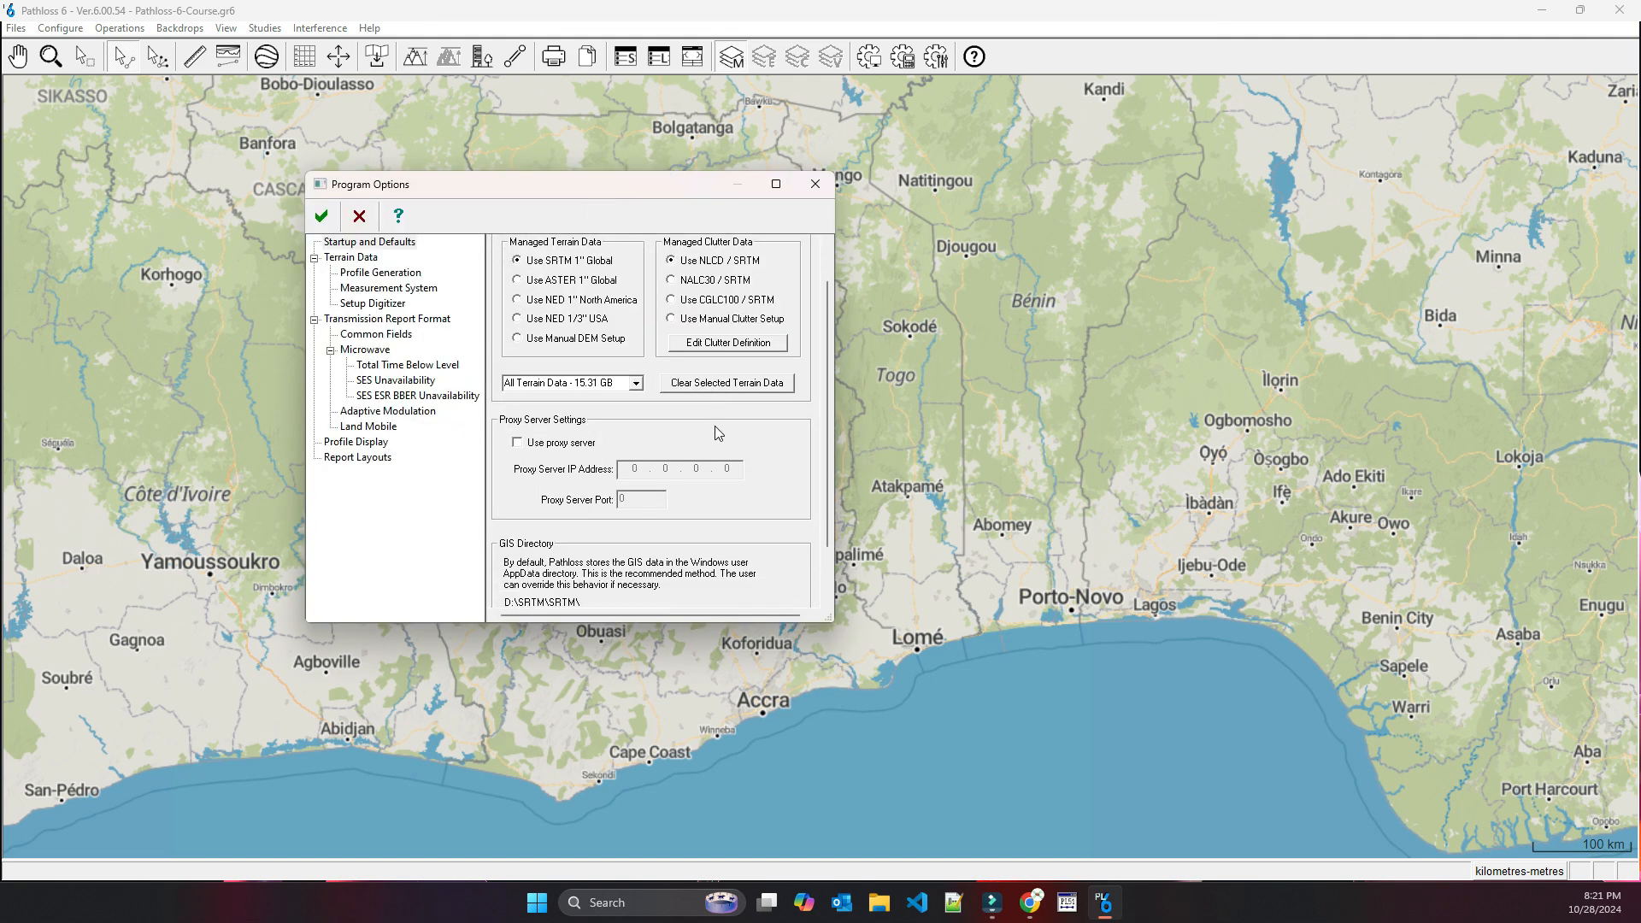
scroll(716, 433, "down", 2)
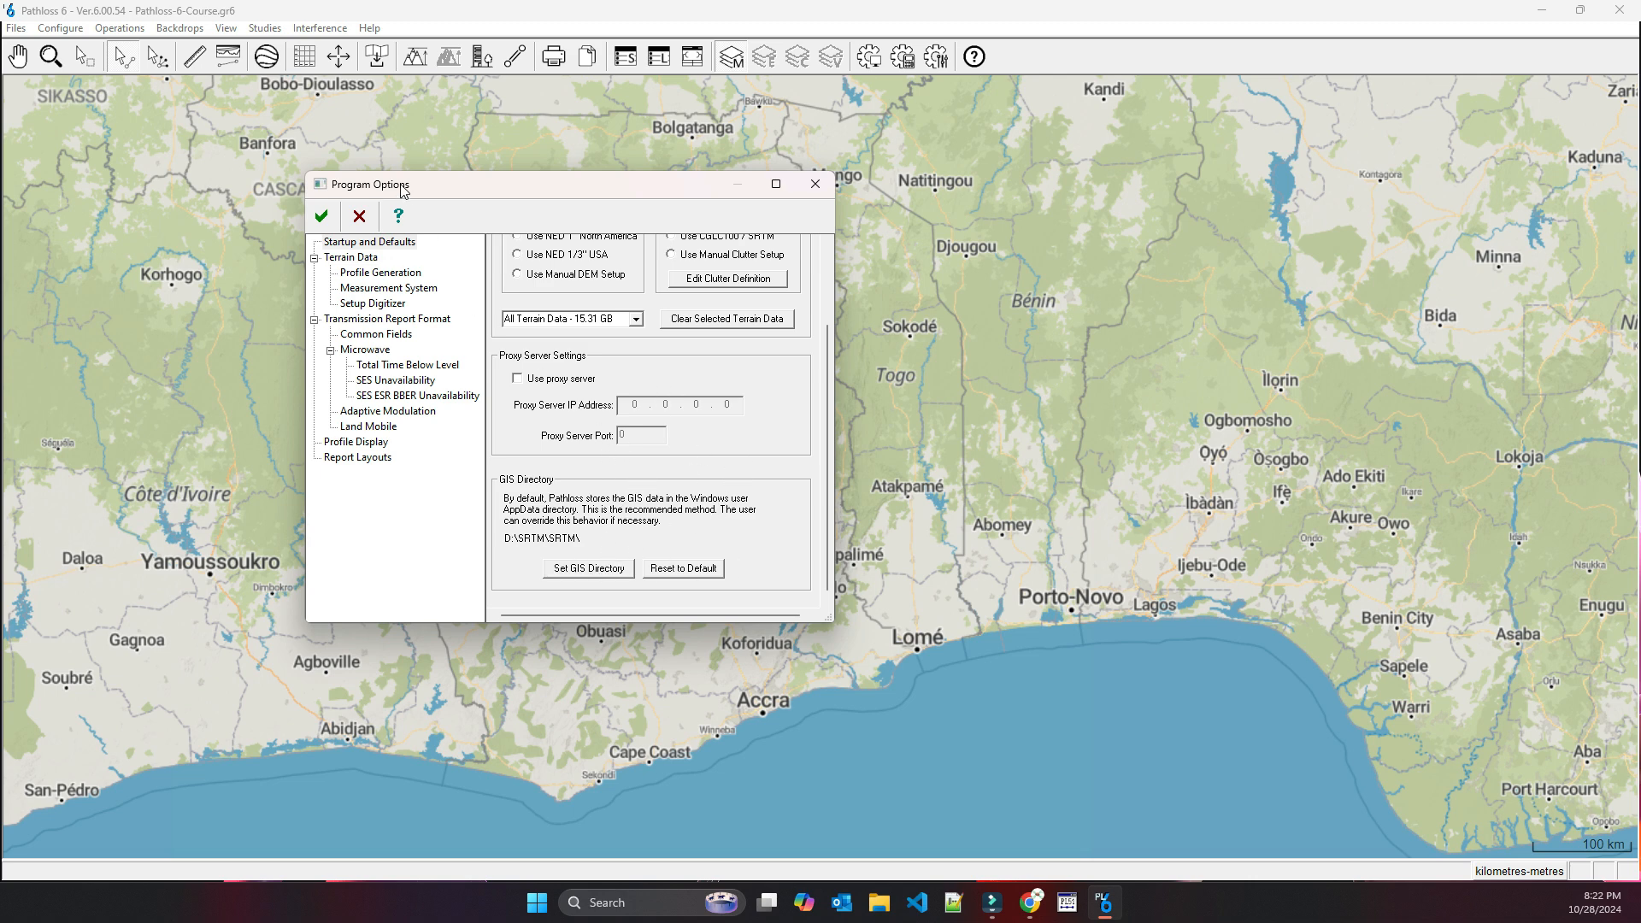
- Set the GIS directory to E:\Projects\Pathloss-6-Course\SRTM\SRTM and accept the program options
left_click(590, 569)
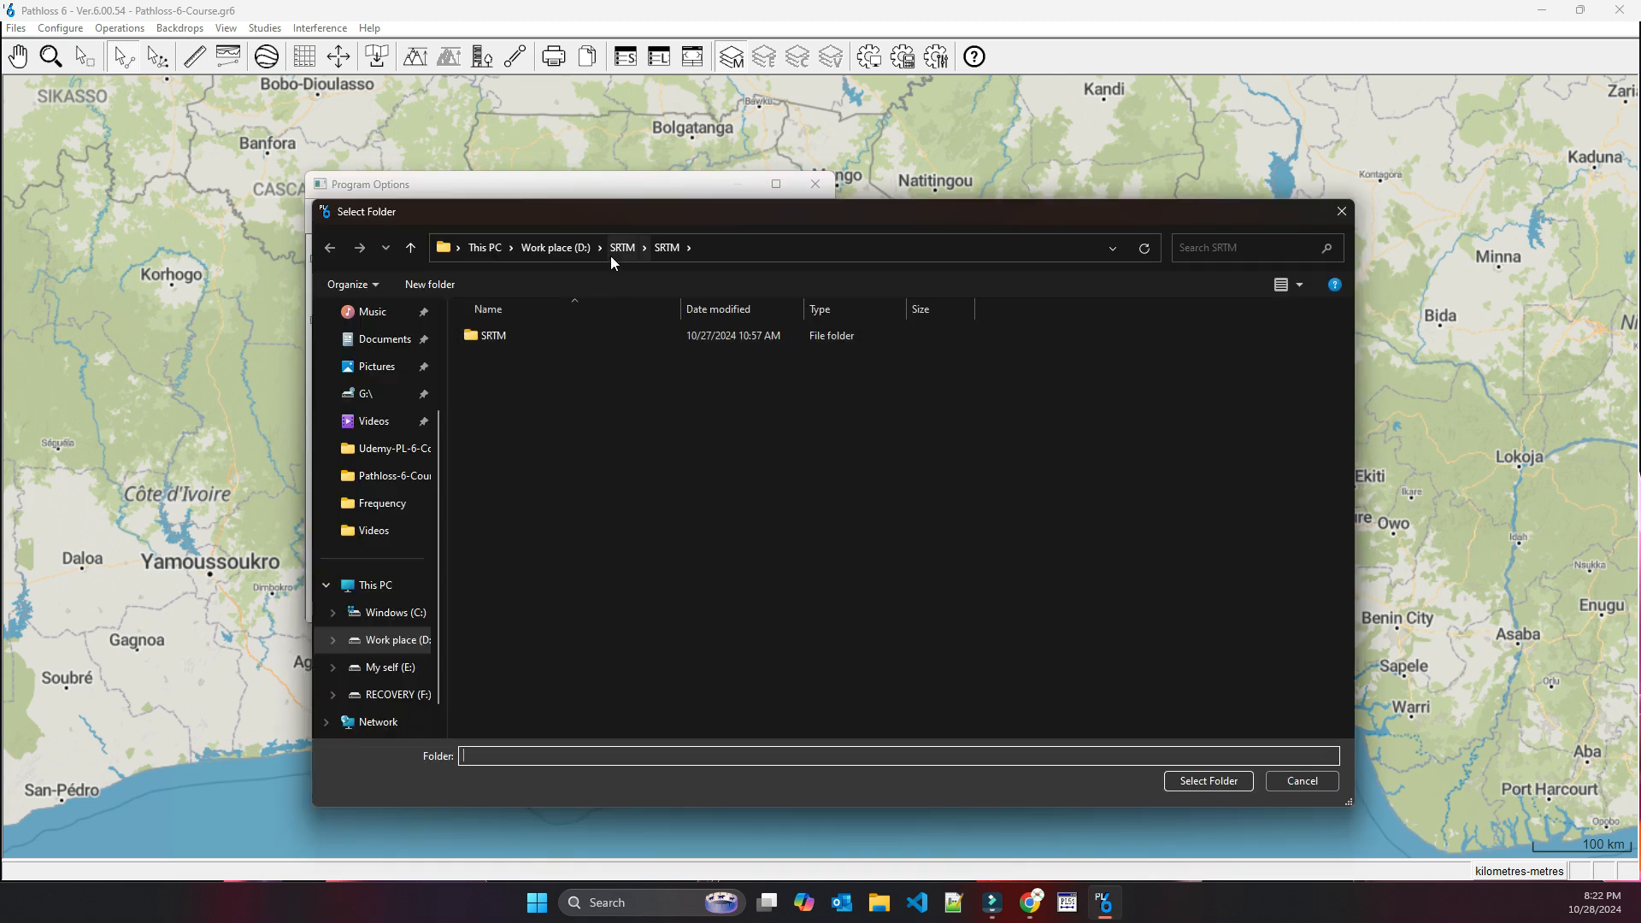
left_click(395, 671)
double_click(564, 343)
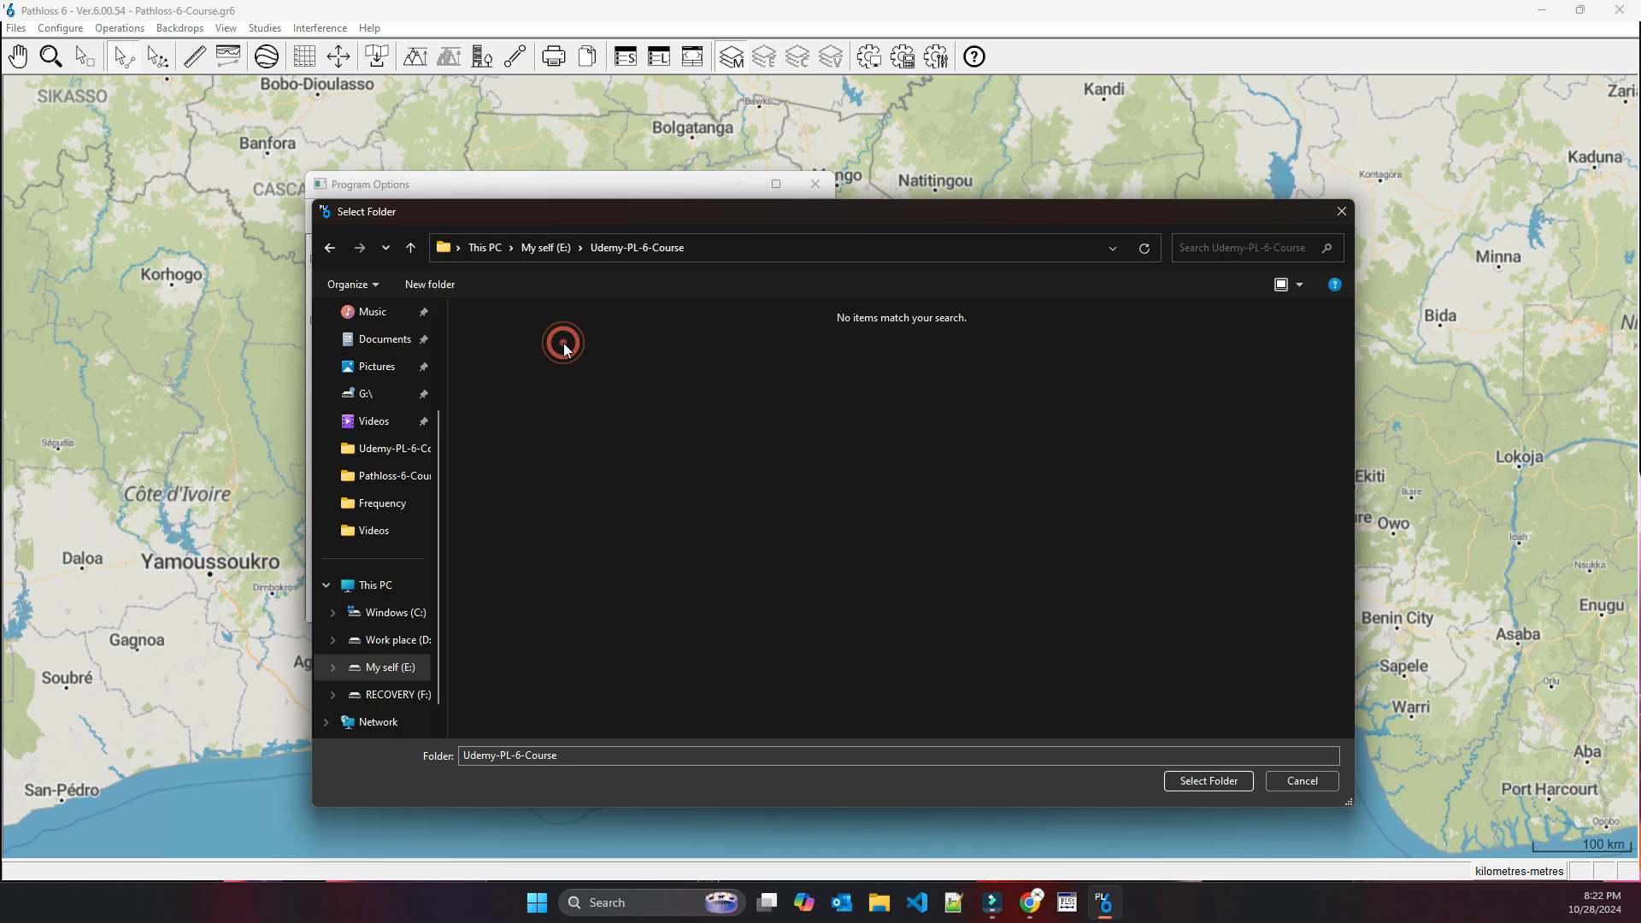
left_click(545, 247)
double_click(1017, 323)
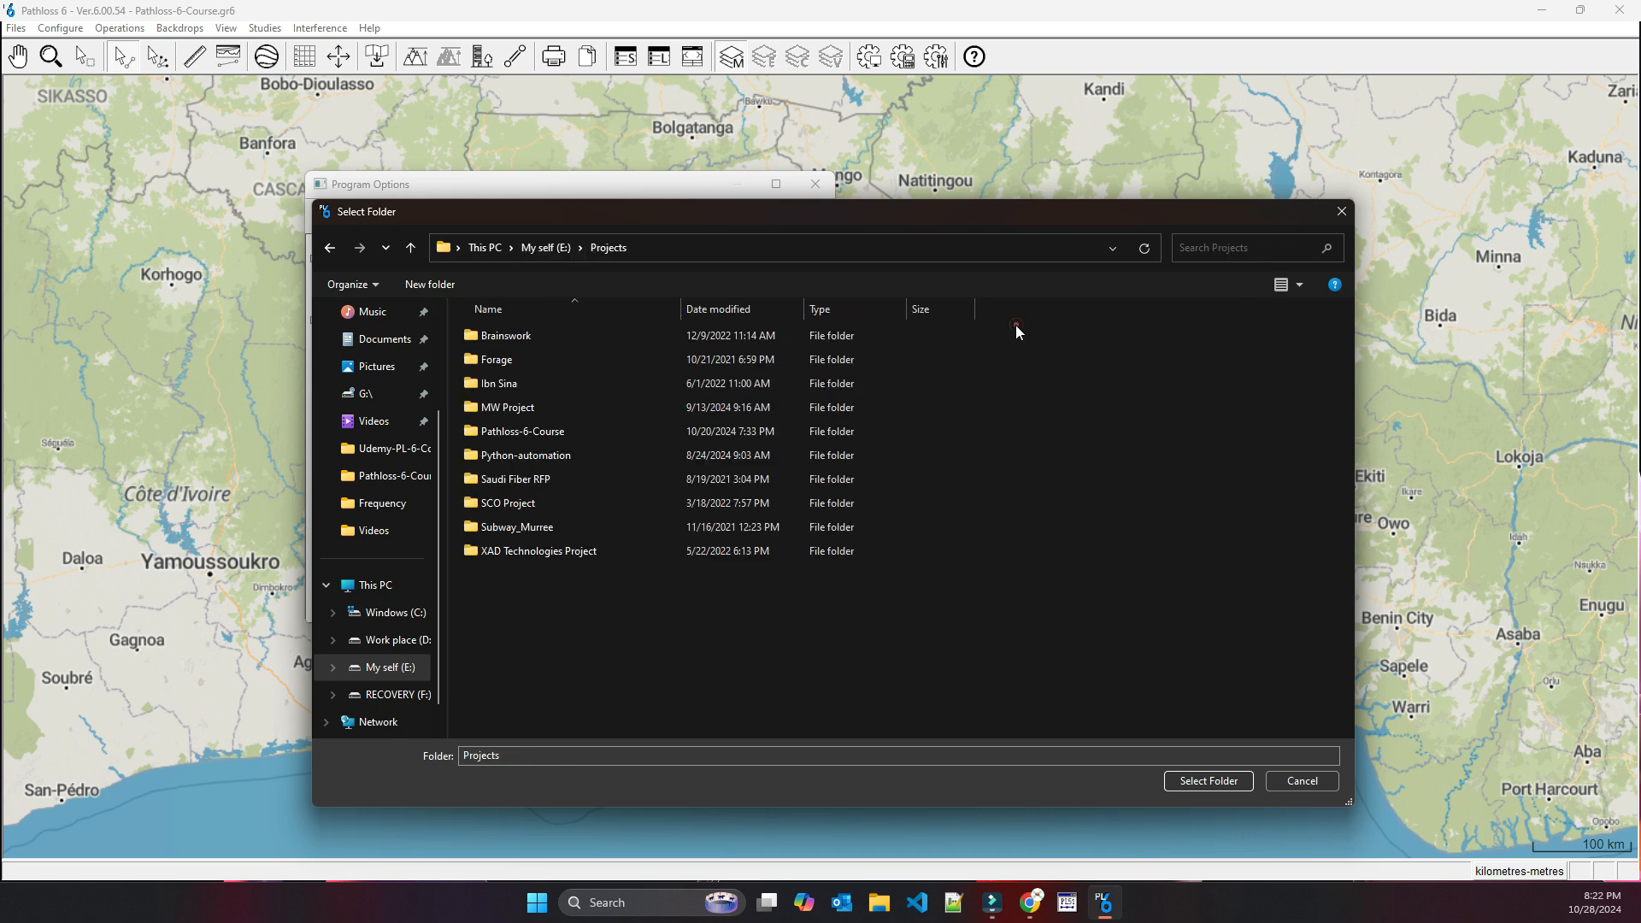
double_click(546, 431)
double_click(508, 390)
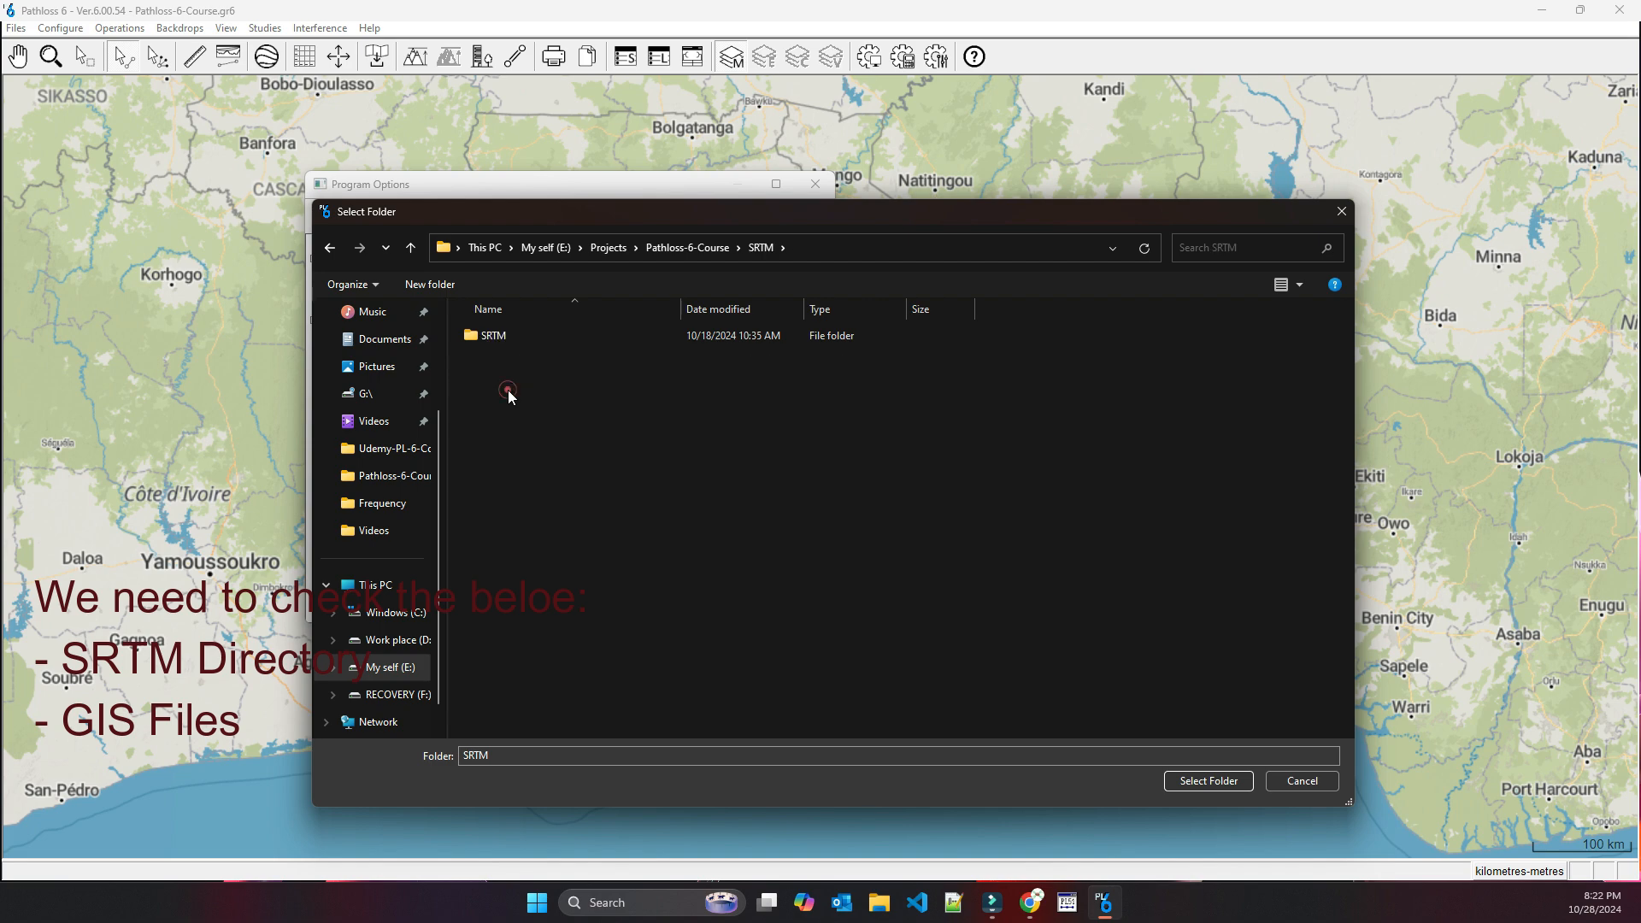
left_click(509, 335)
left_click(1189, 781)
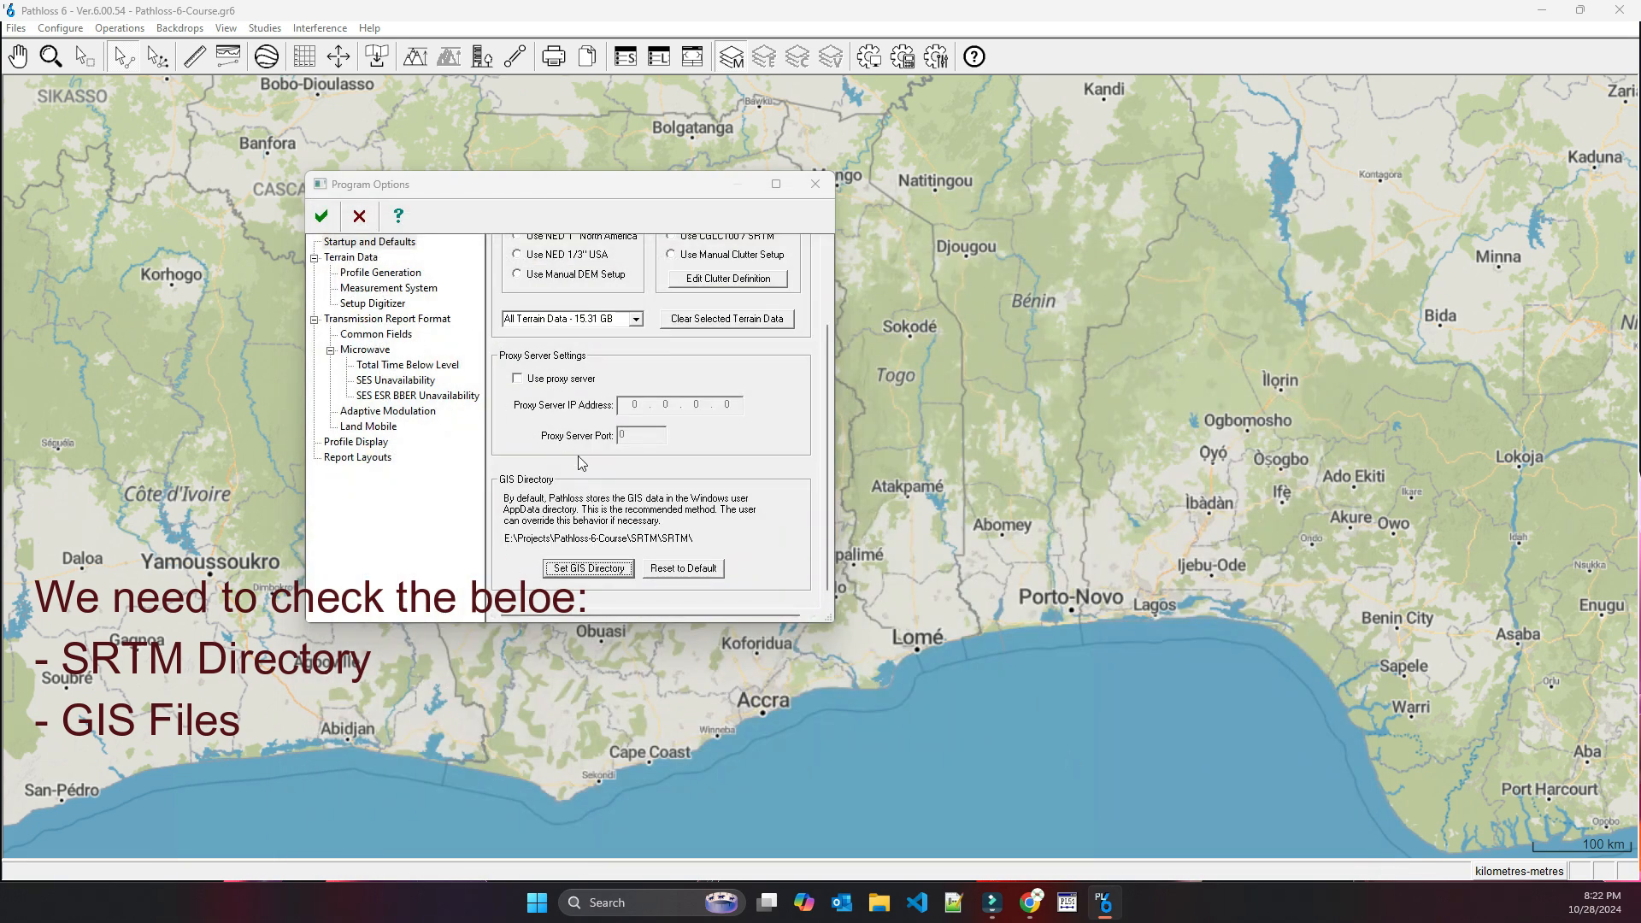
scroll(585, 464, "up", 1)
scroll(585, 464, "up", 5)
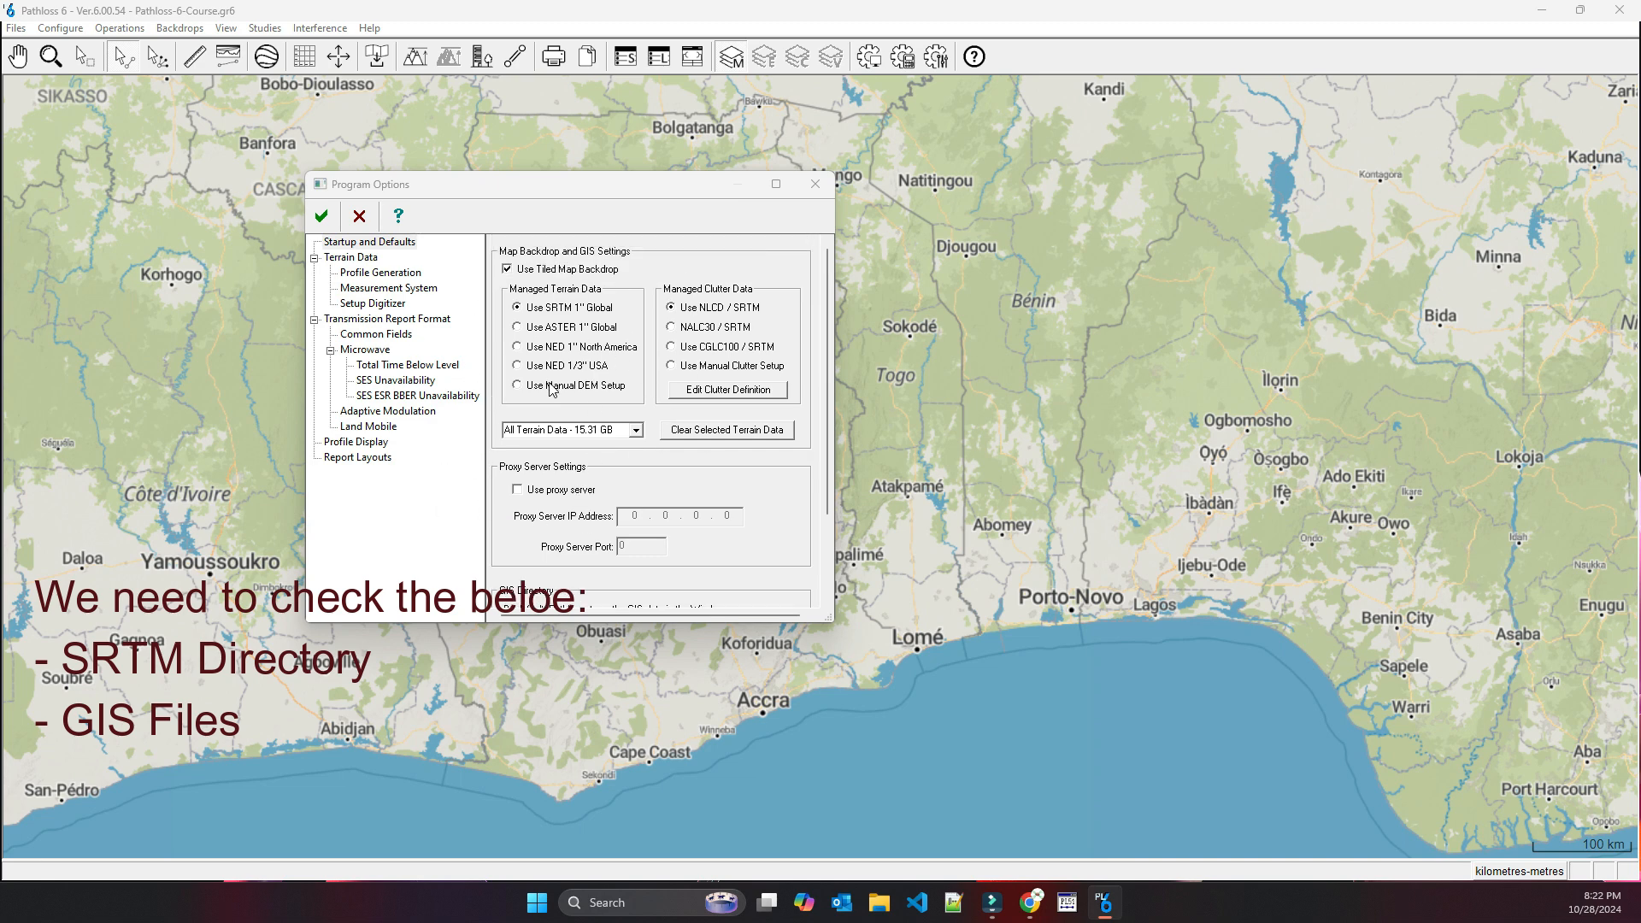
left_click(320, 218)
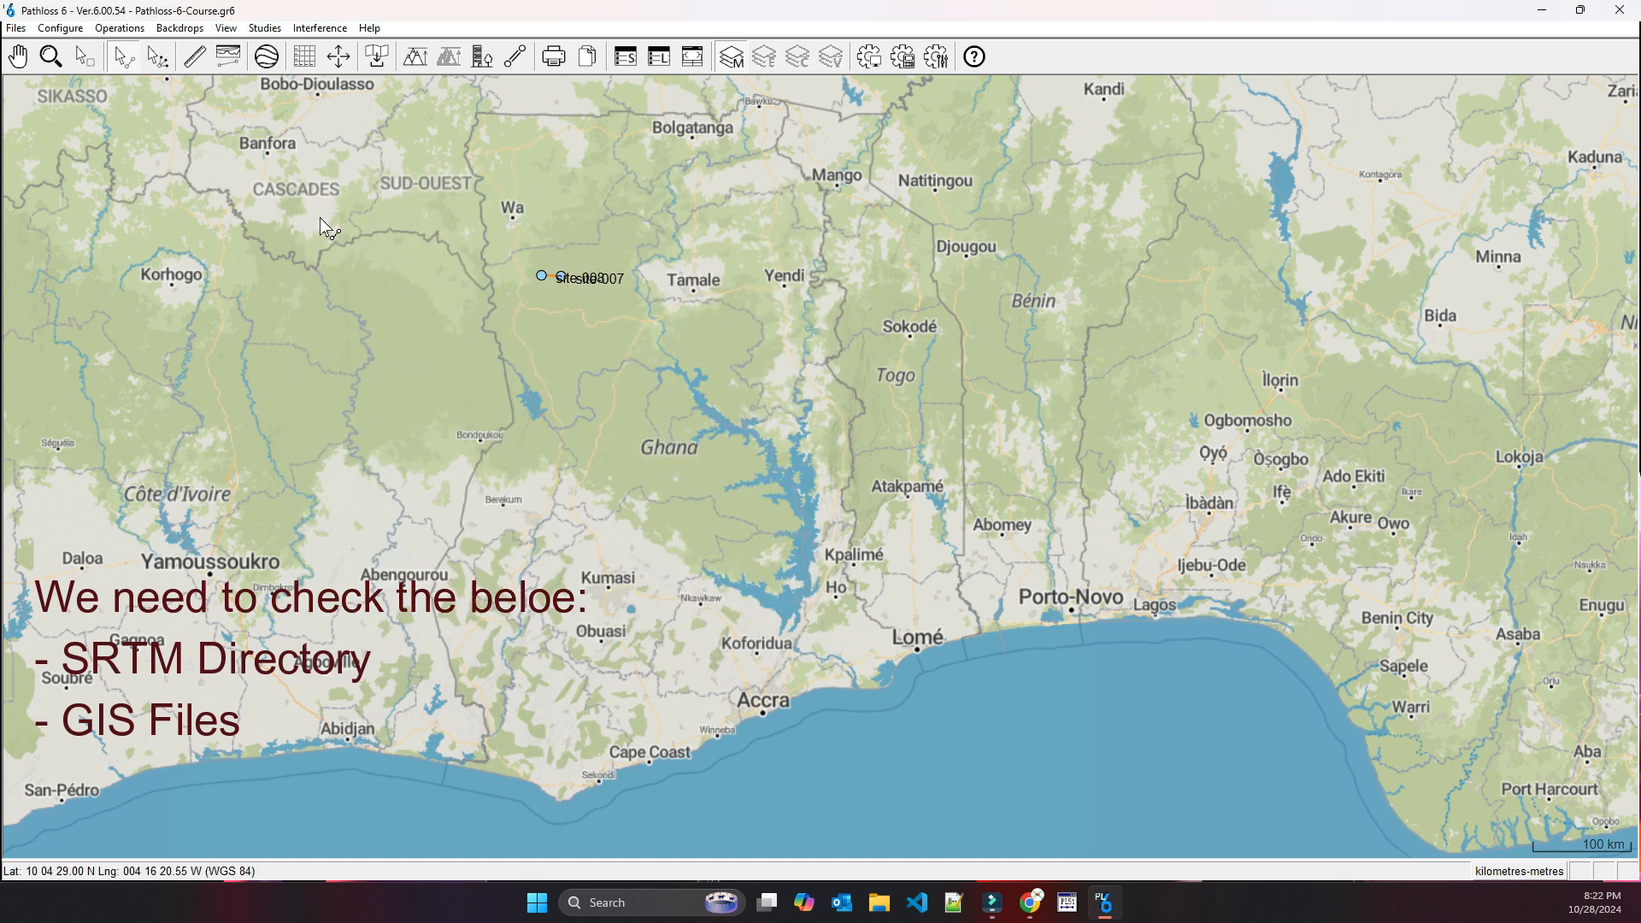
- Open the GIS setup for the project and display the Primary DEM settings
left_click(60, 28)
mouse_move(137, 54)
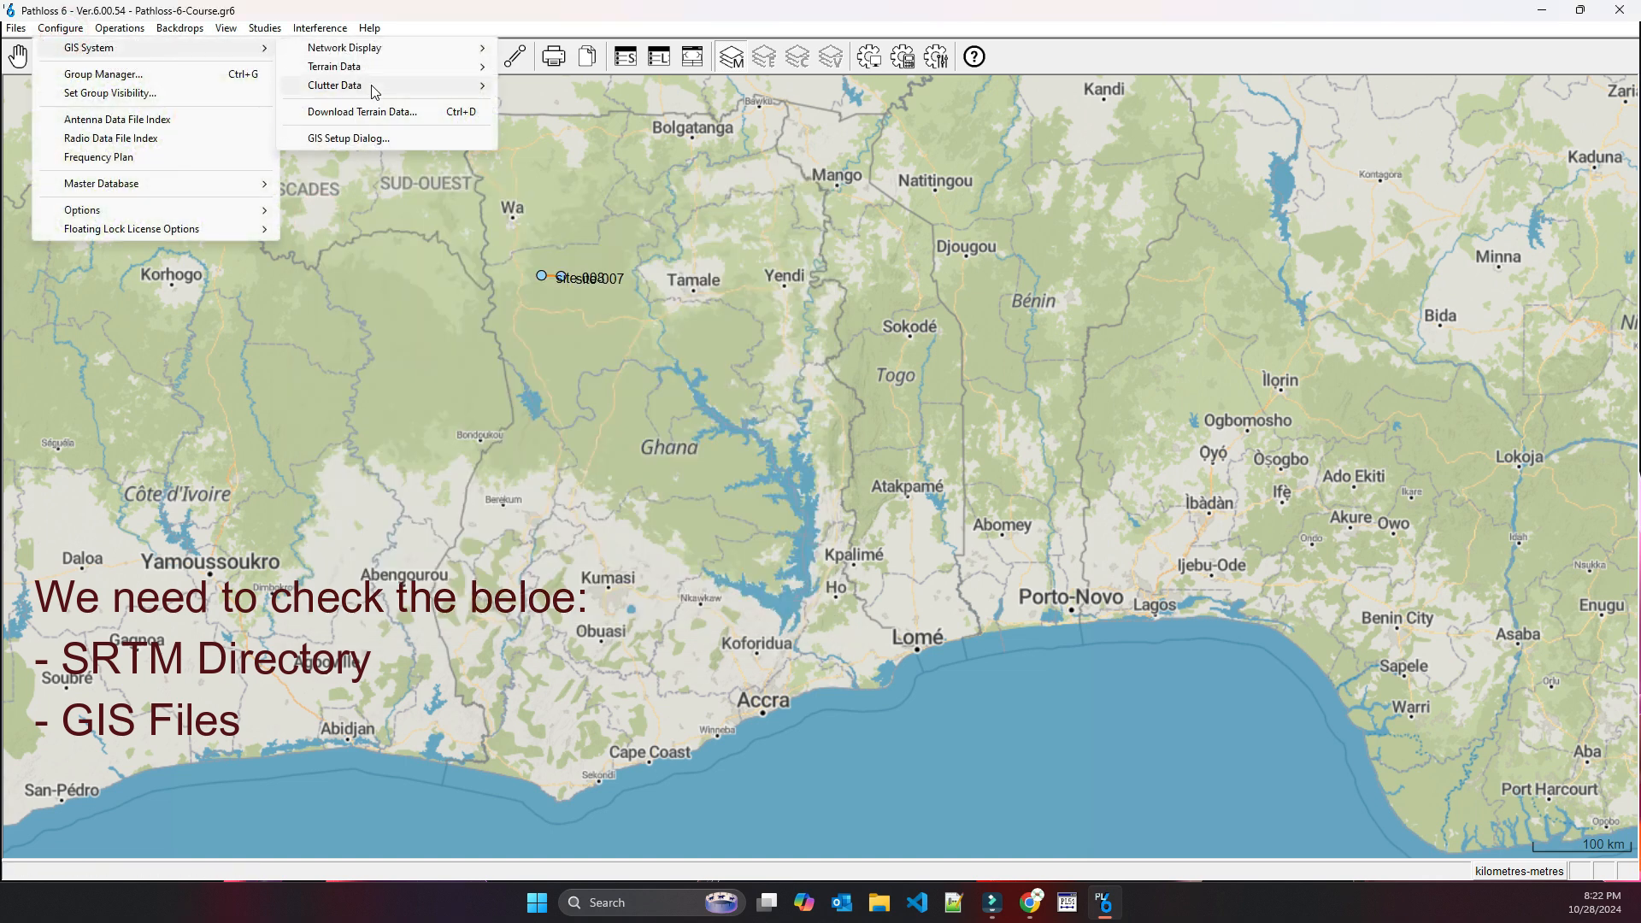
left_click(370, 141)
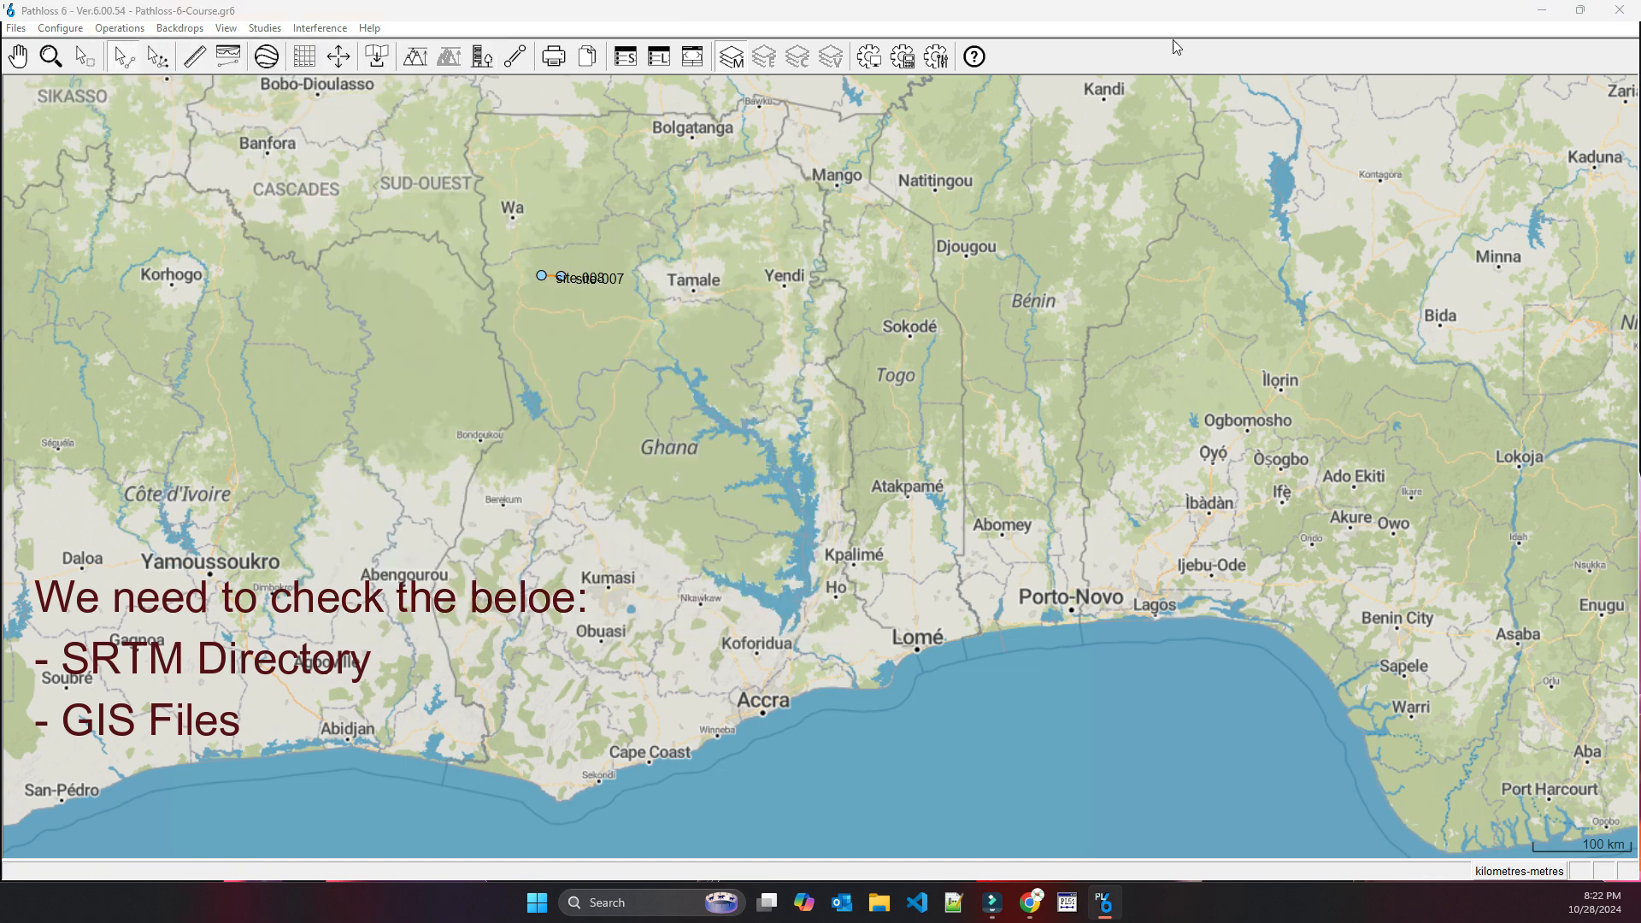
left_click(443, 384)
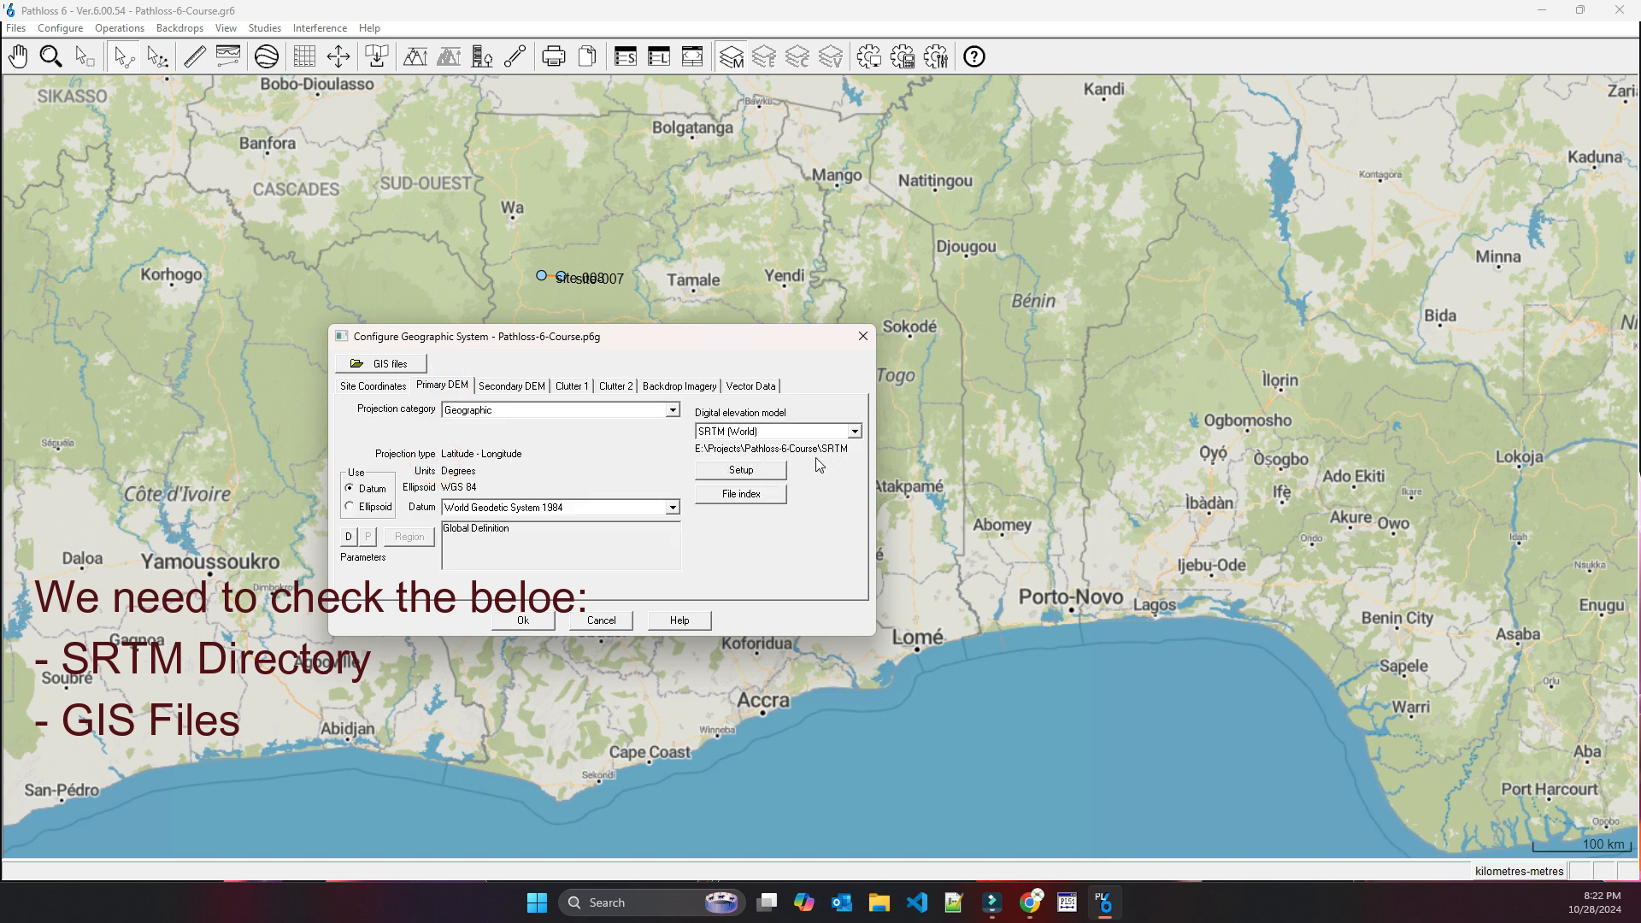
- Set the main directory of the SRTM (World) elevation model to E:\Projects\Pathloss-6-Course\SRTM
left_click(739, 474)
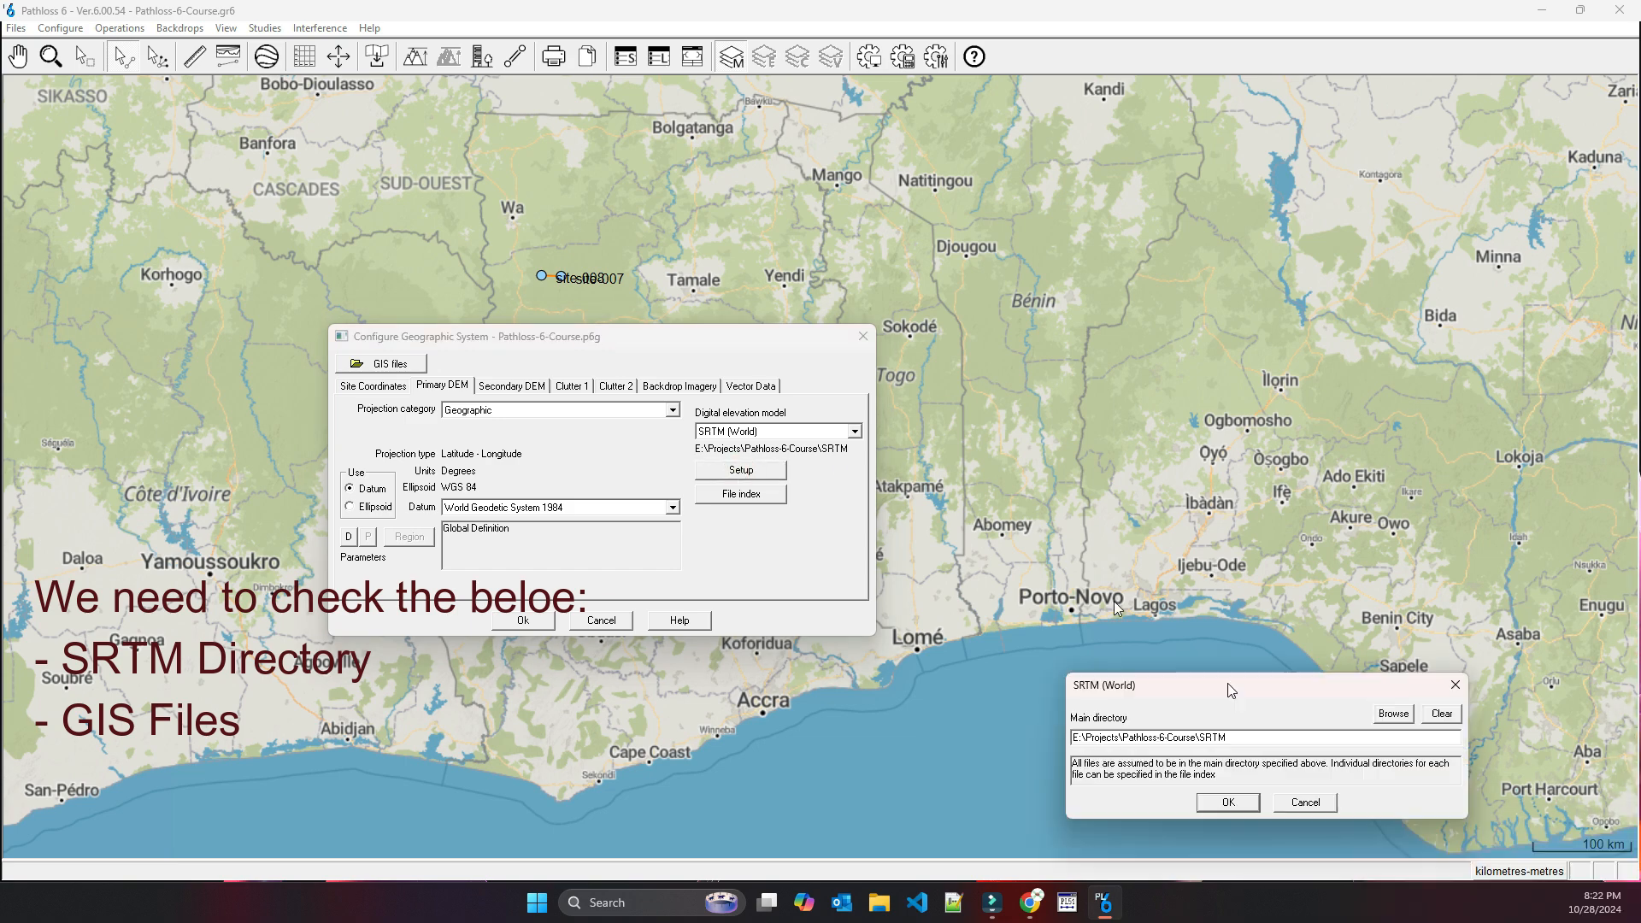
left_click(681, 341)
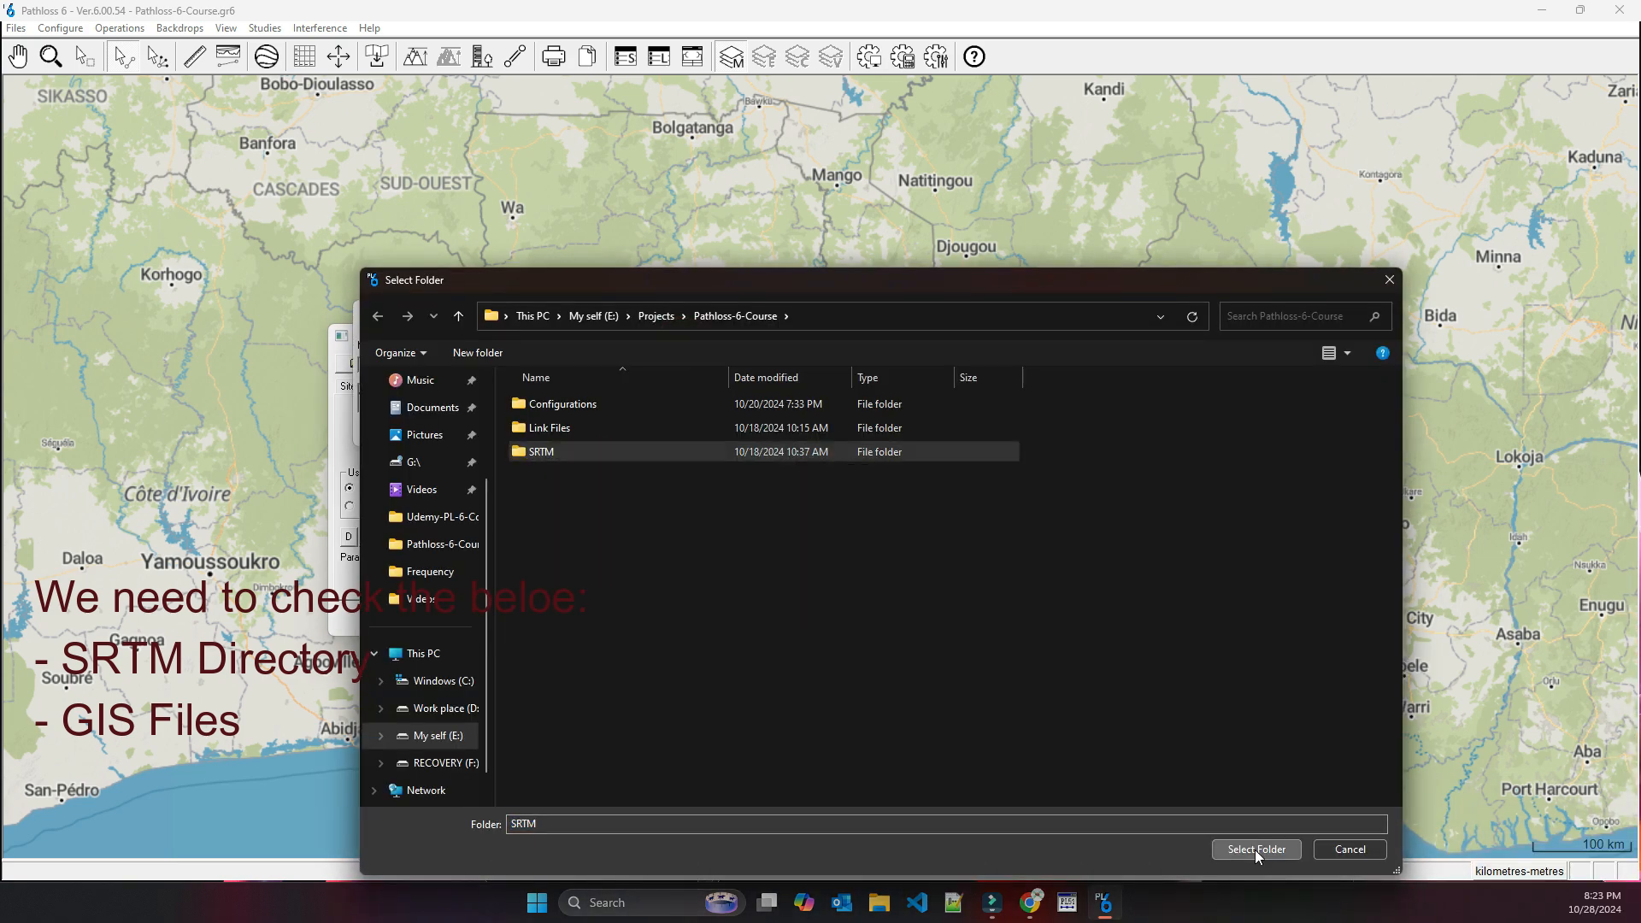
left_click(1257, 850)
left_click(517, 431)
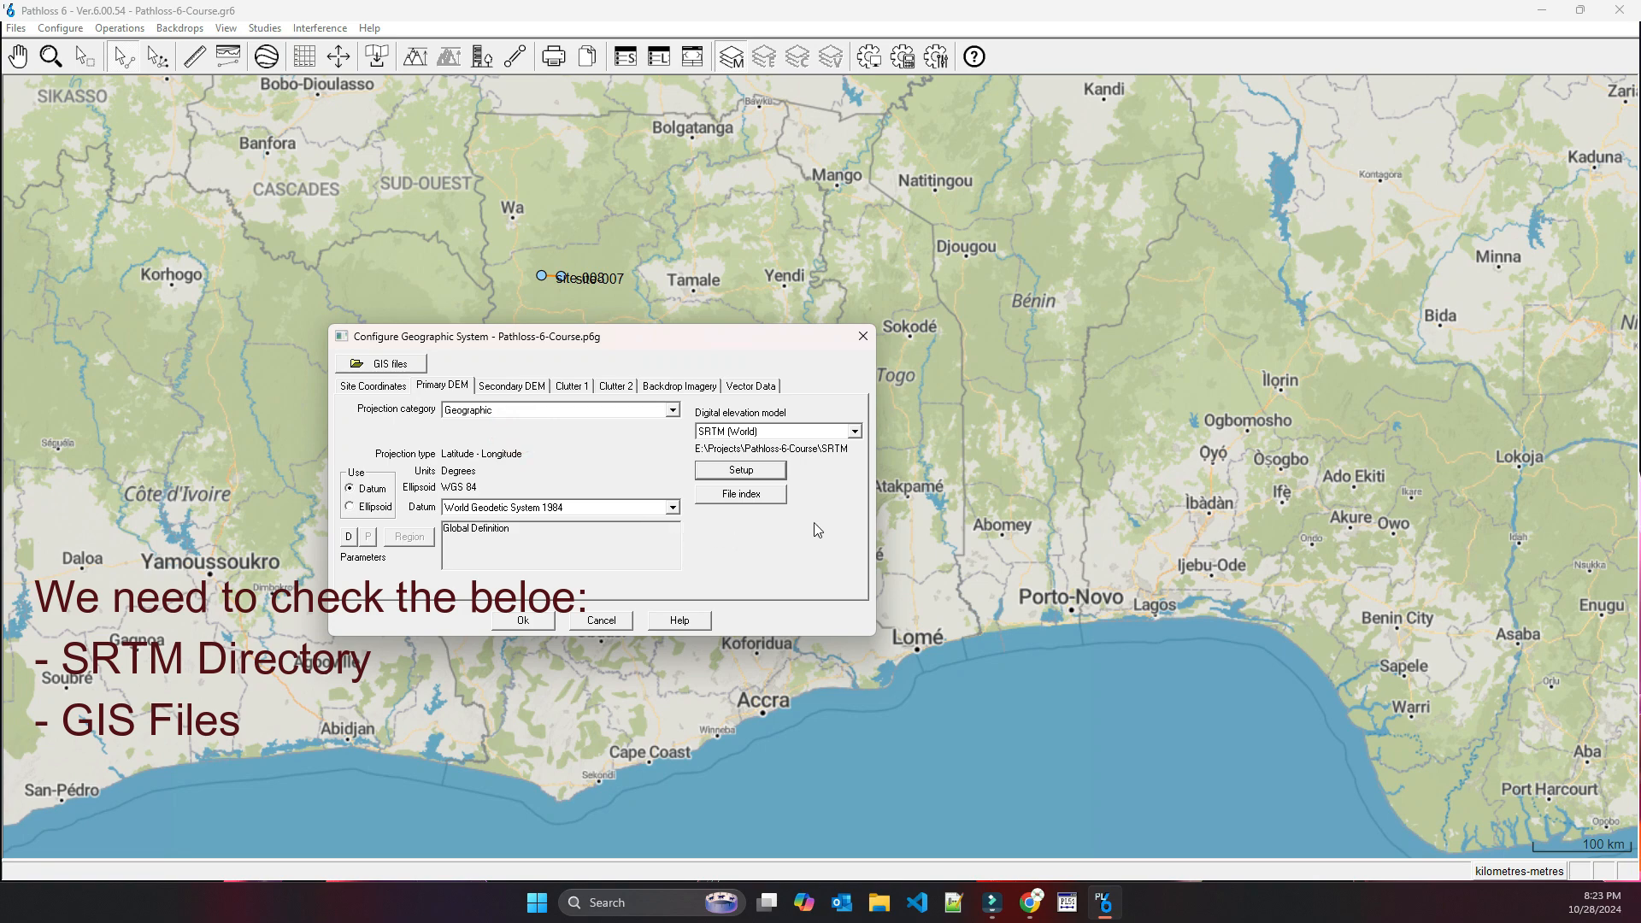
- Check the primary DEM's SRTM (World) file index for listed terrain files and close it
left_click(740, 493)
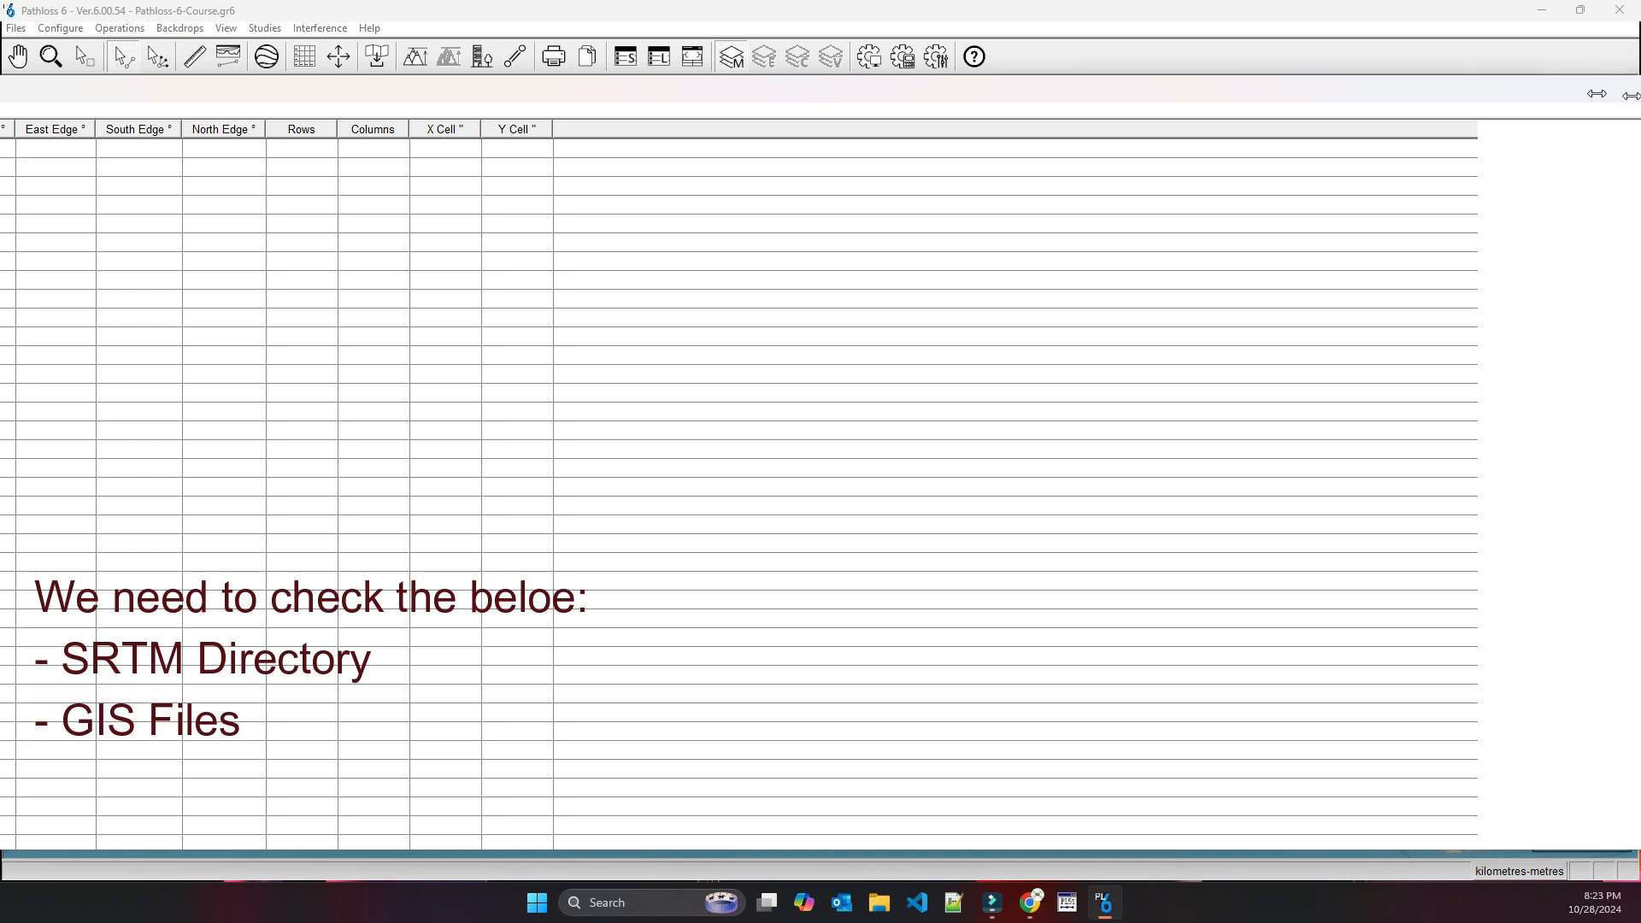
left_click_drag(1631, 95, 1249, 77)
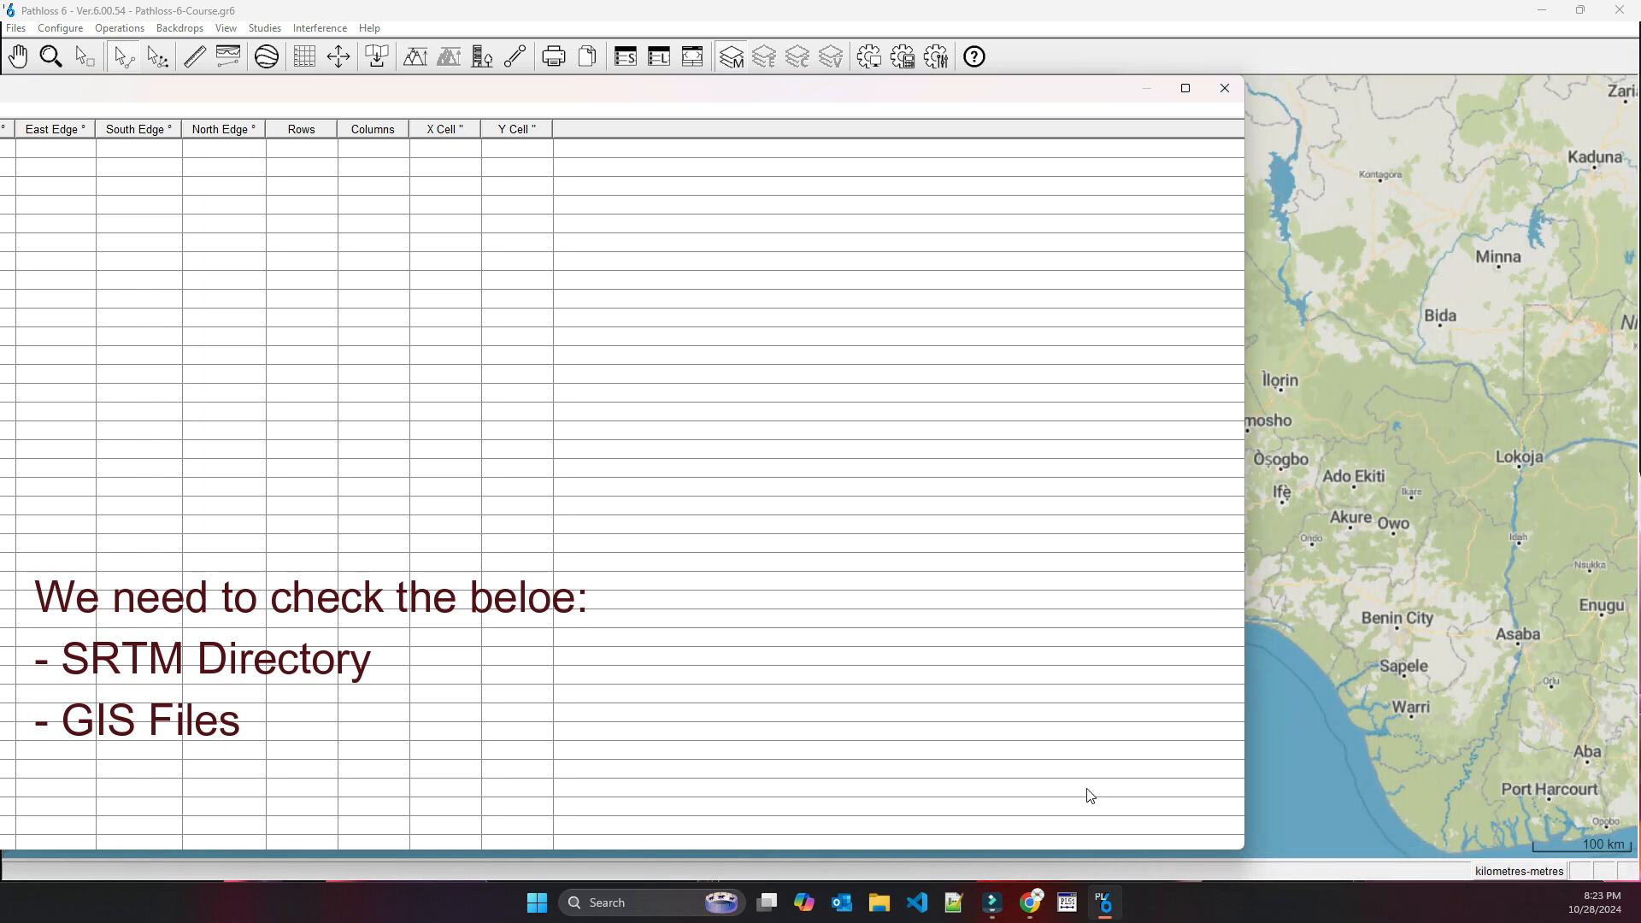
left_click_drag(339, 92, 571, 72)
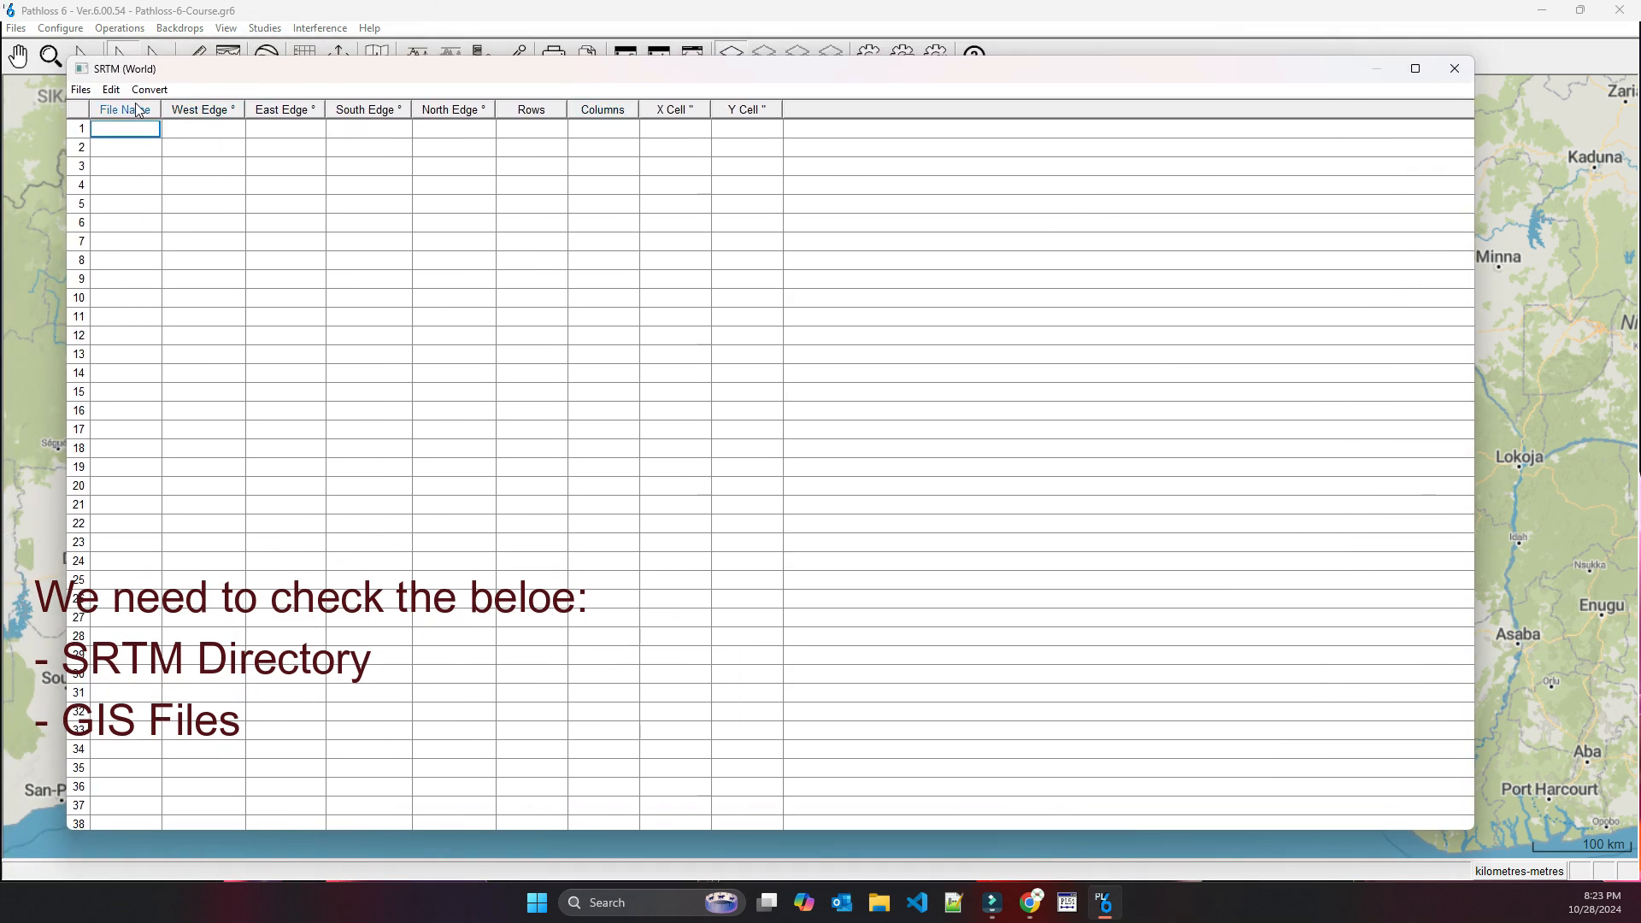
left_click(1456, 69)
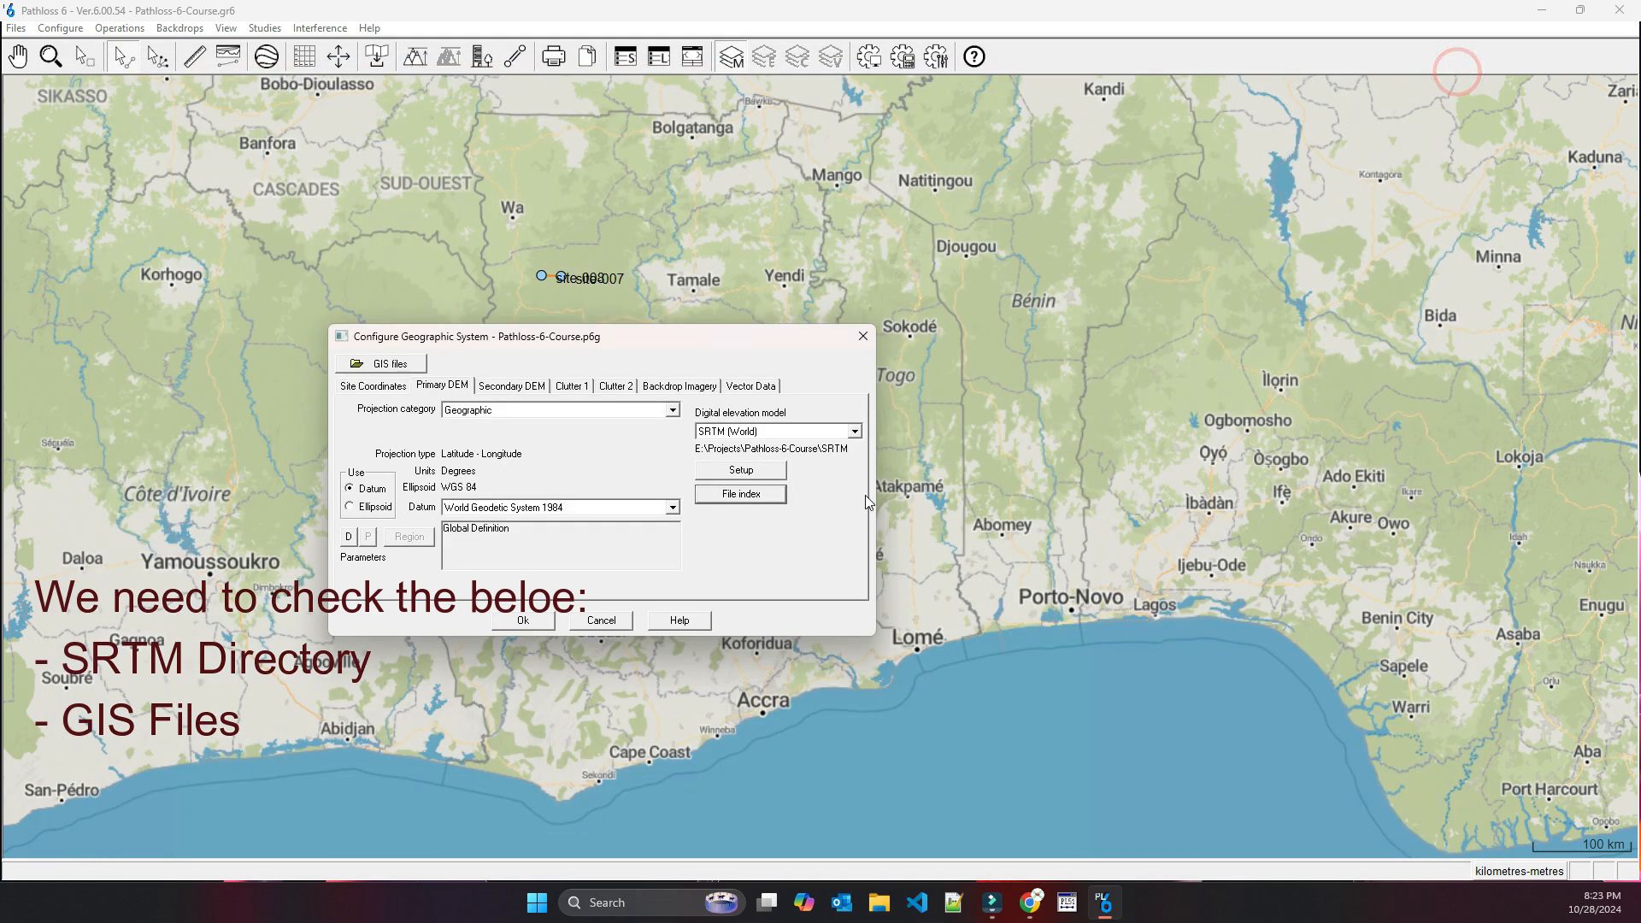
- Set the SRTM (World) main directory for the primary DEM to E:\Projects\Pathloss-6-Course\SRTM\SRTM
left_click(855, 431)
left_click(758, 478)
left_click(756, 473)
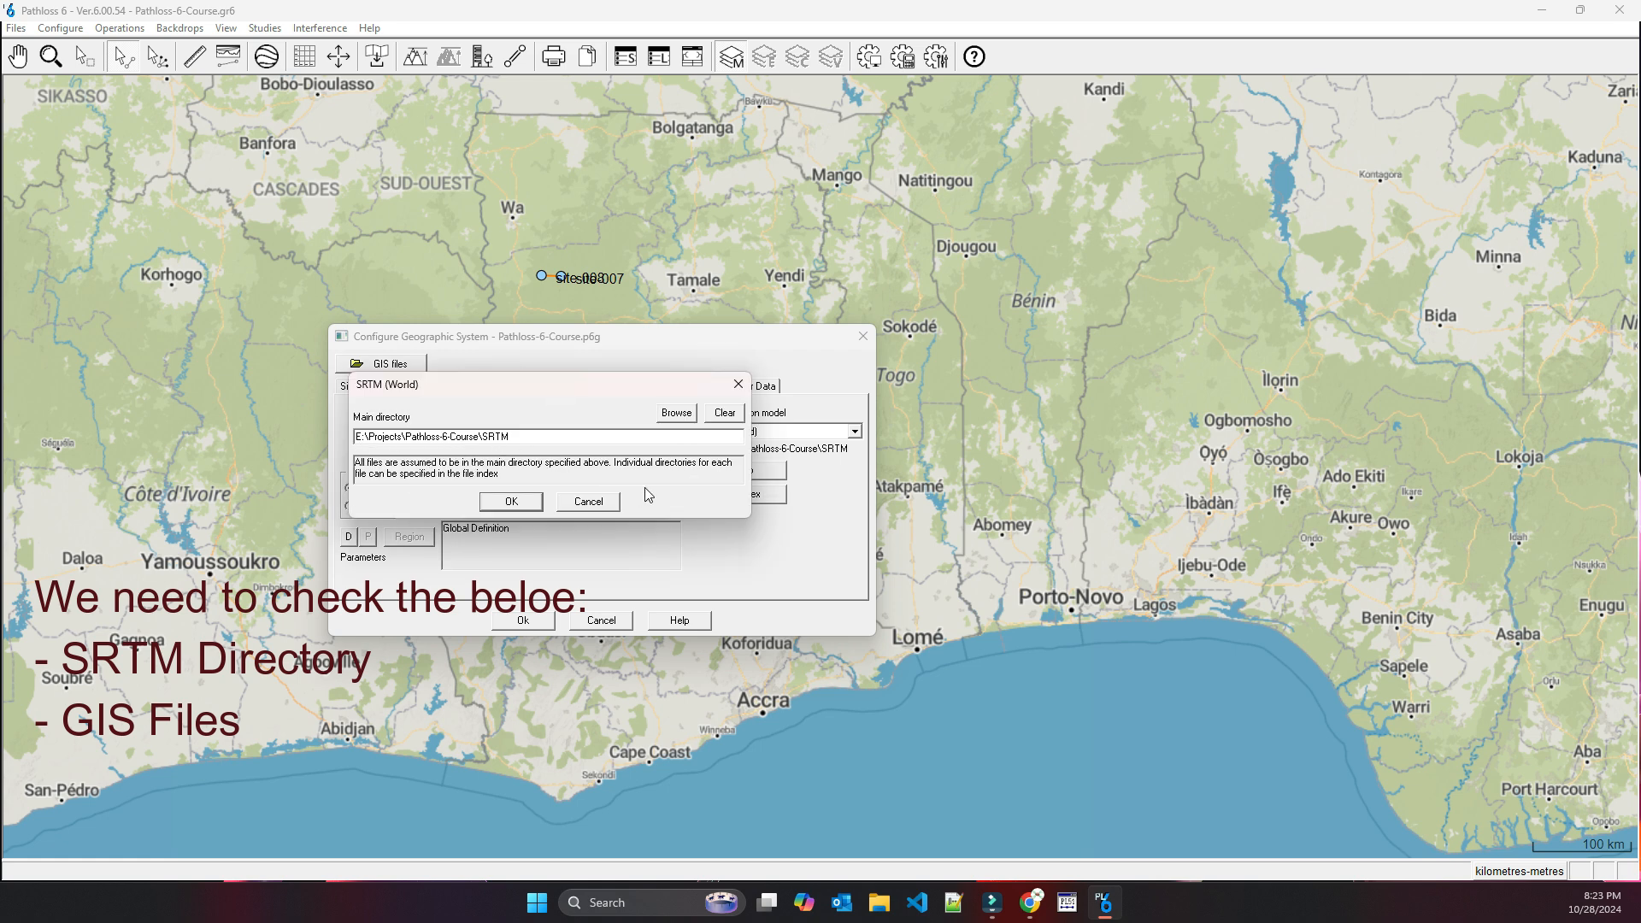
left_click(679, 416)
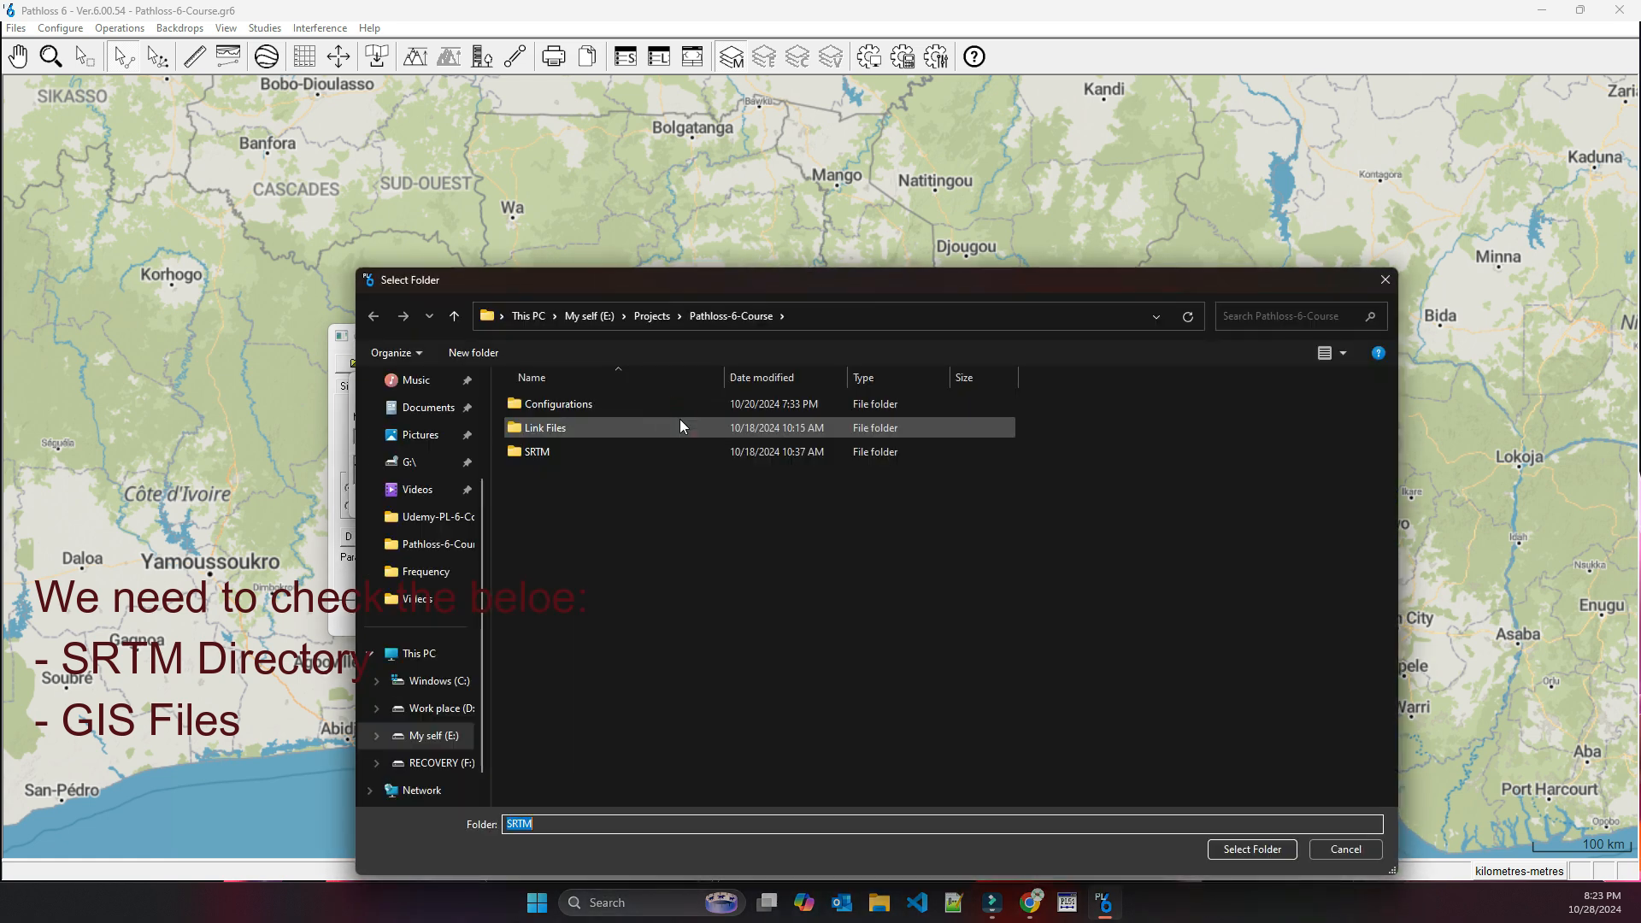
double_click(558, 453)
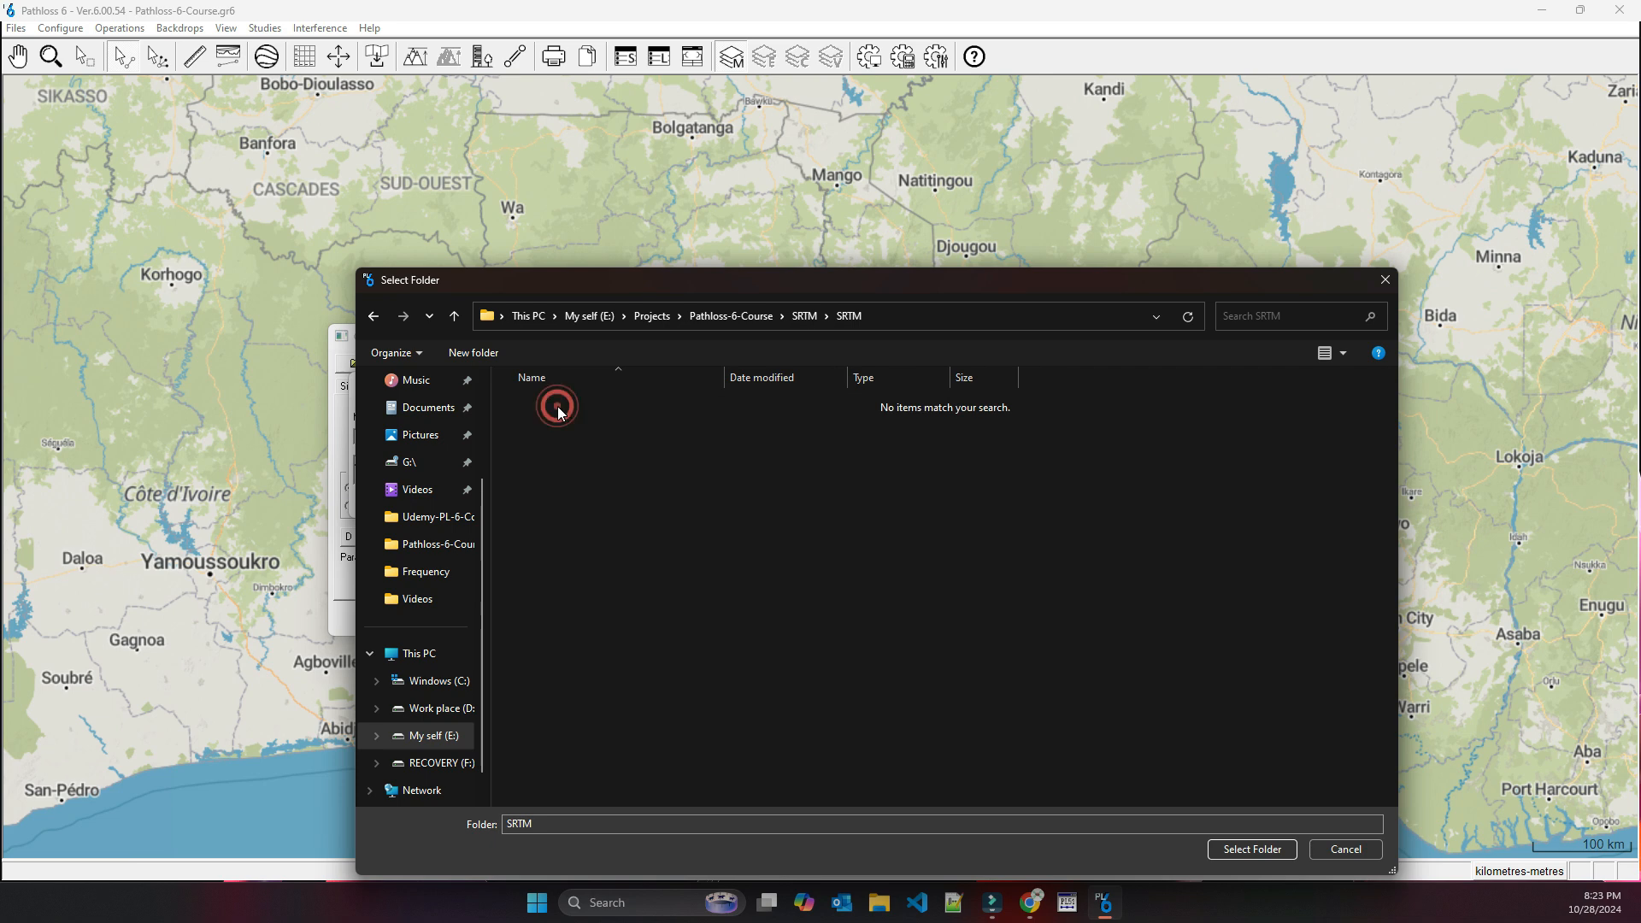
left_click(1251, 848)
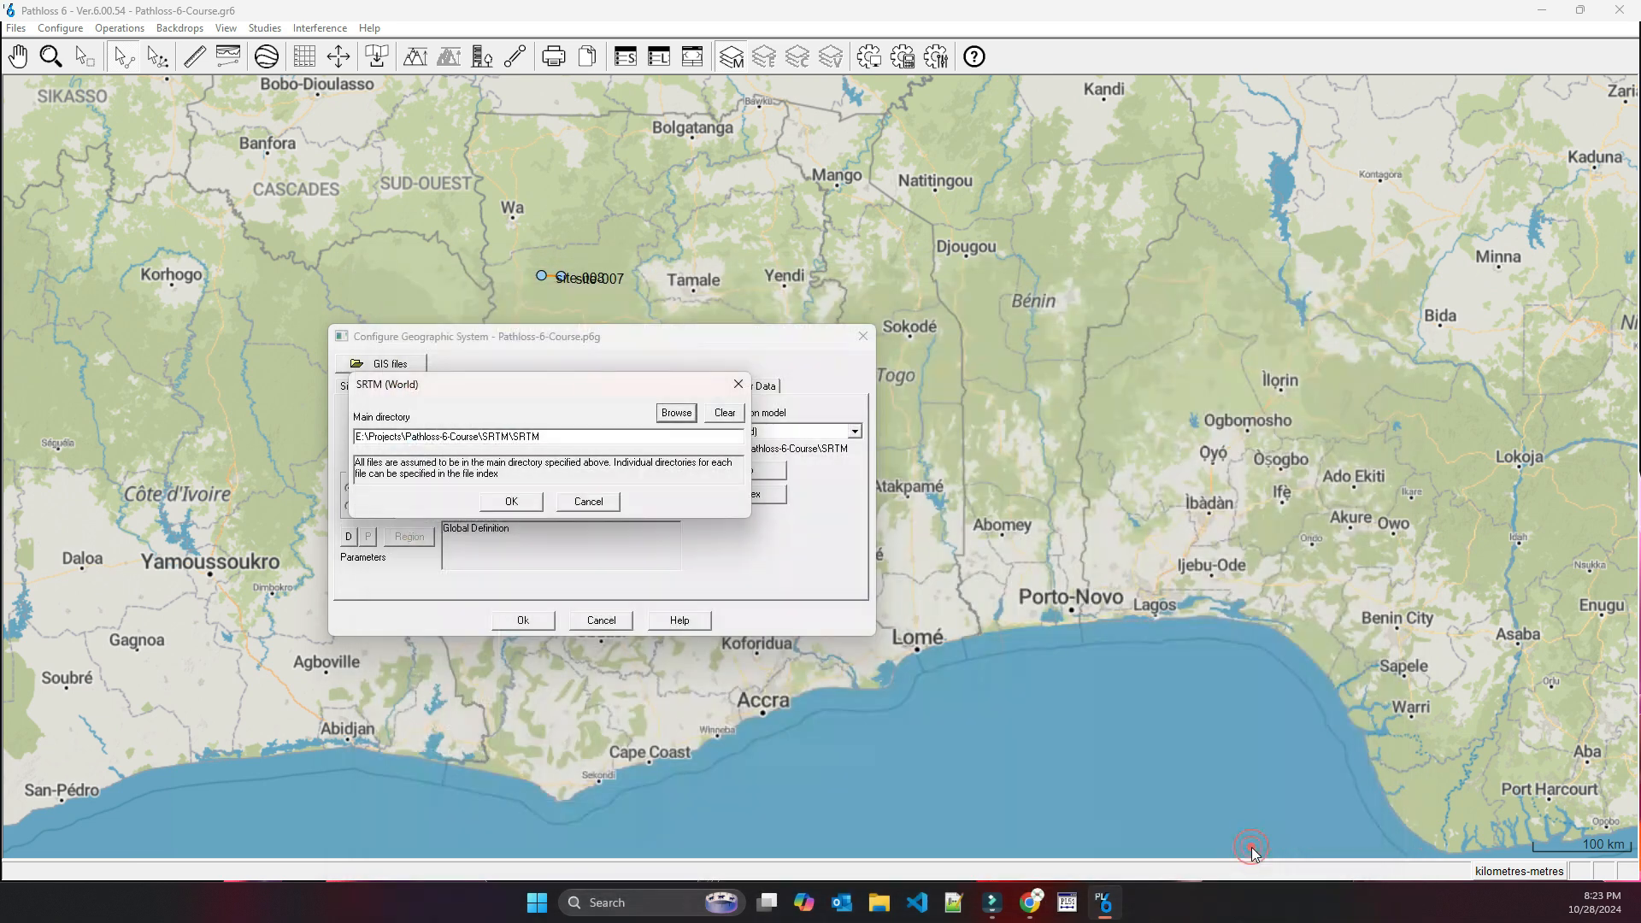
left_click(511, 501)
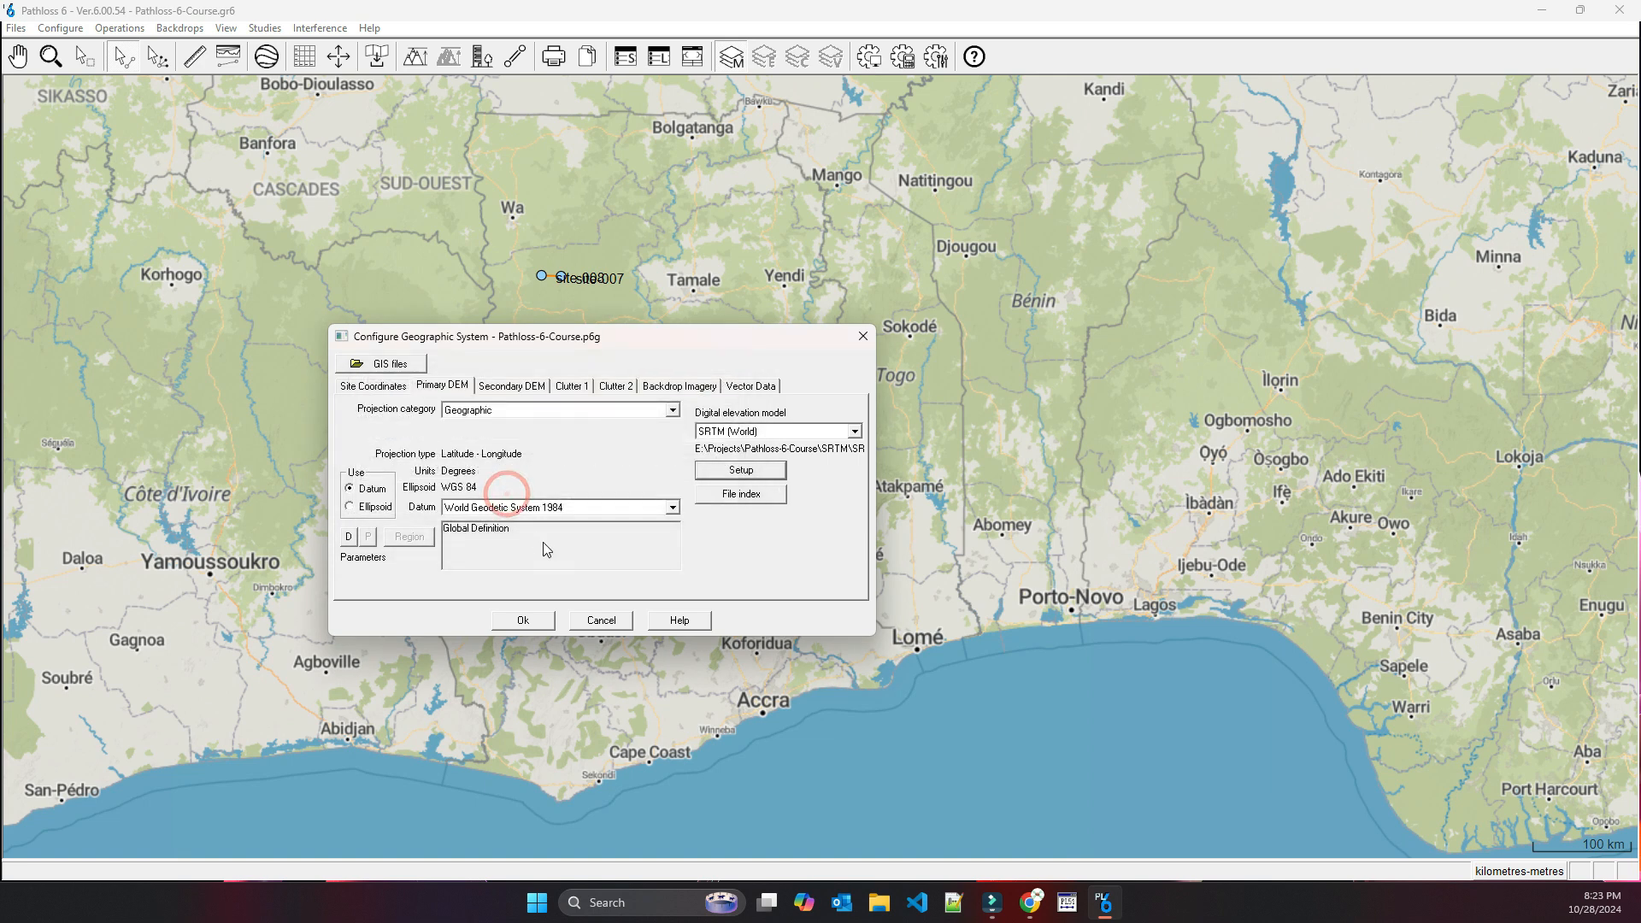
- Import all SRTM hgt files from E:\Projects\Pathloss-6-Course\SRTM\SRTM into the primary DEM's file index and close the index
left_click(754, 501)
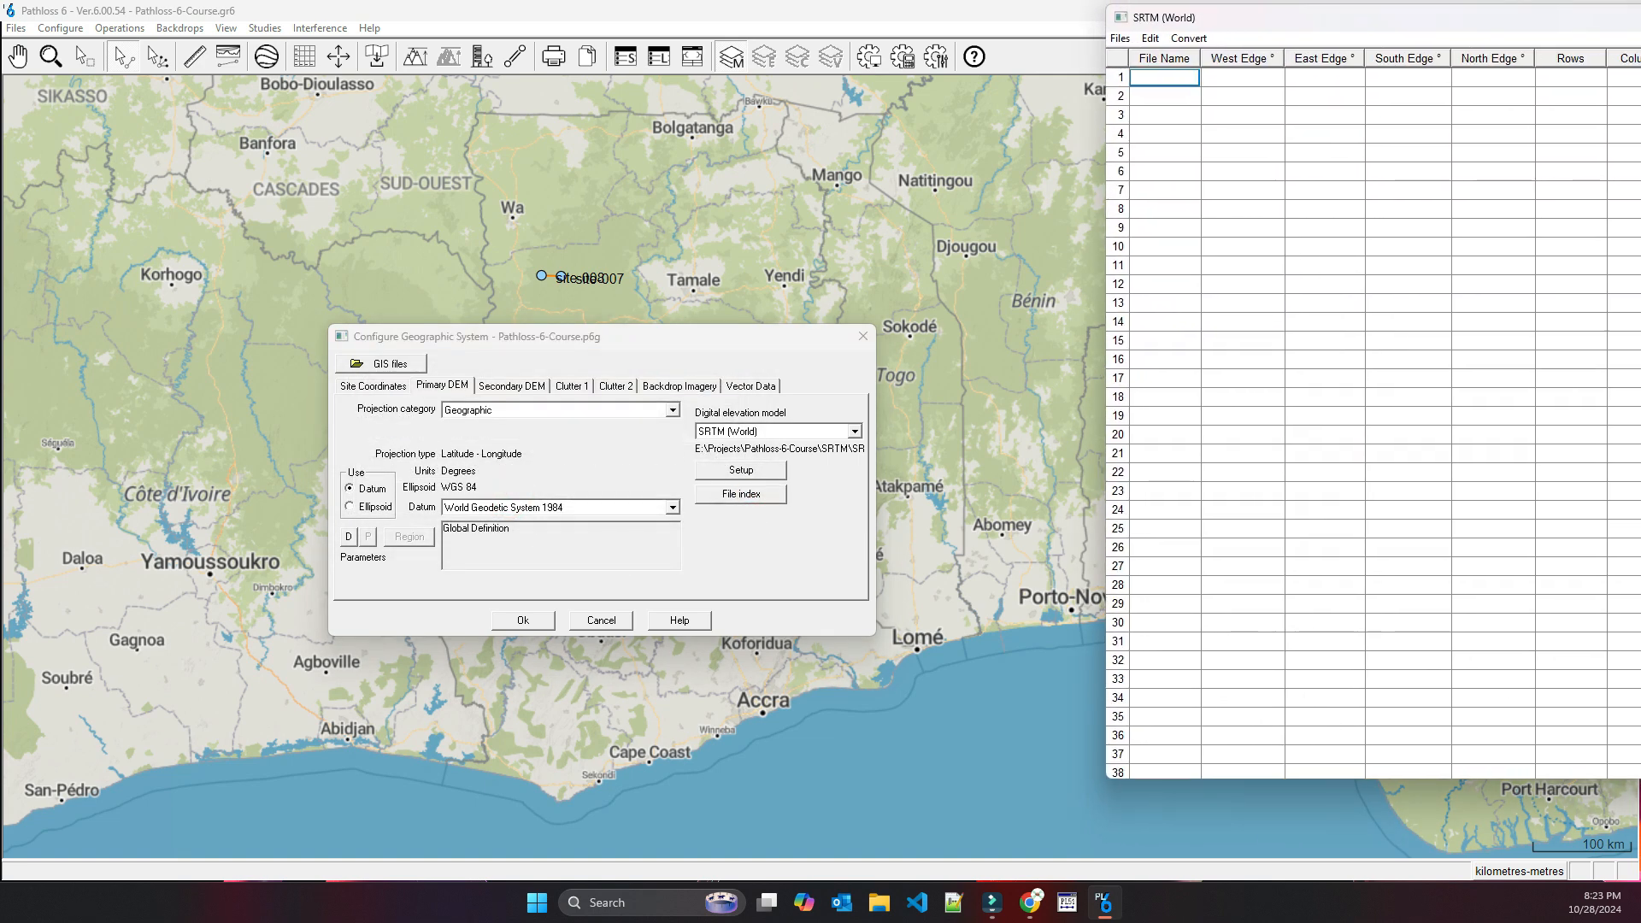
left_click_drag(1640, 353, 1516, 353)
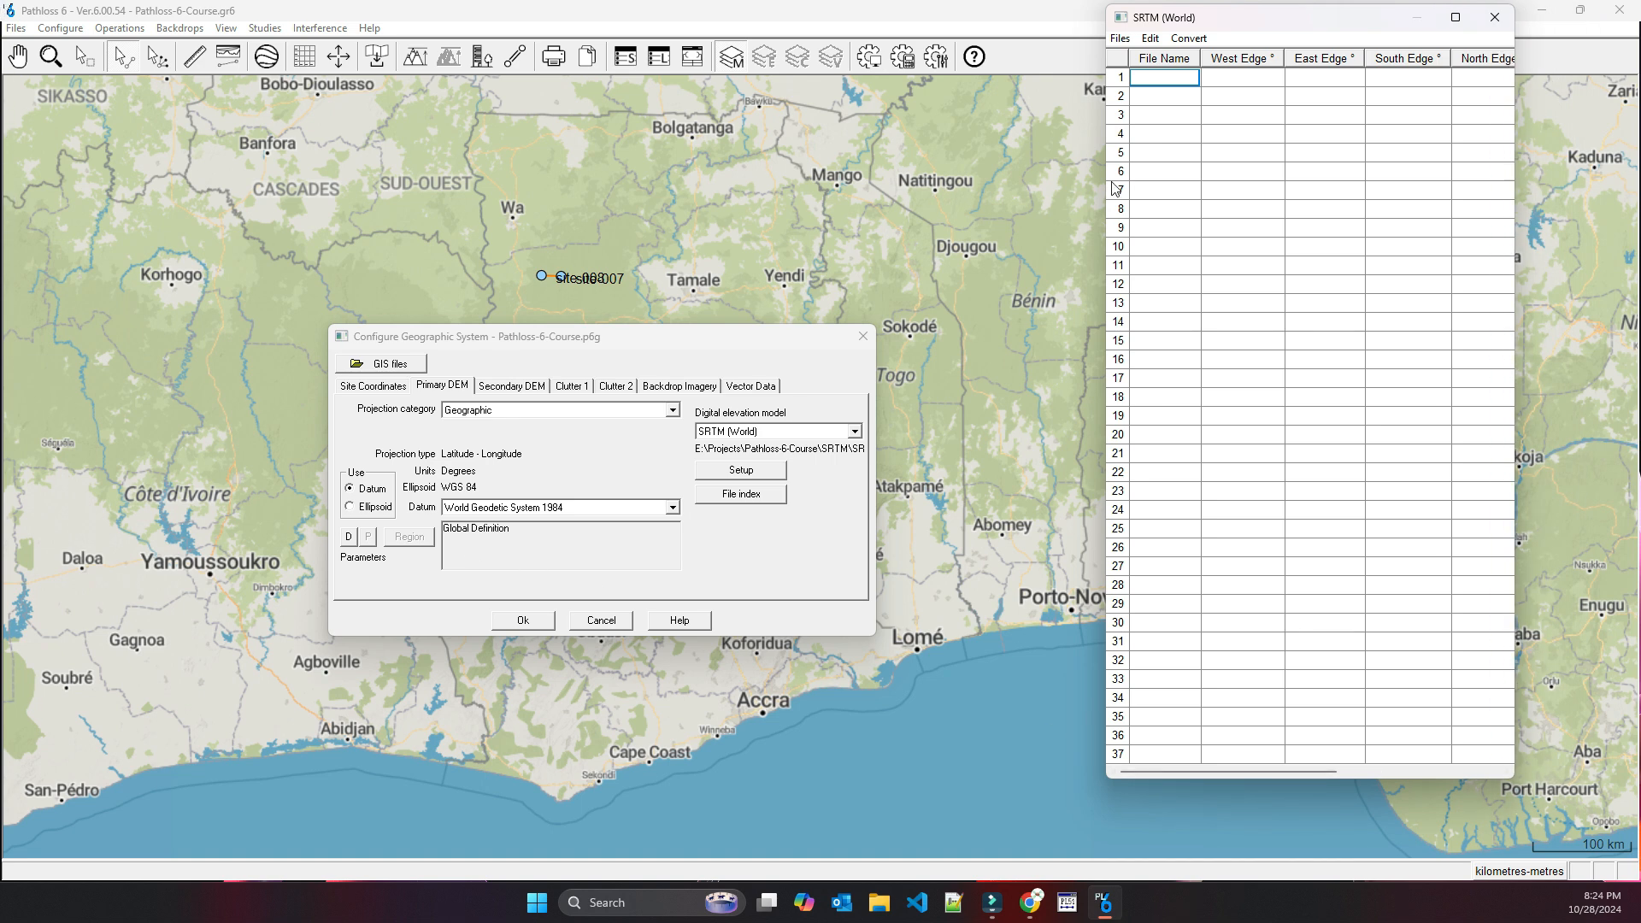
left_click_drag(1372, 21, 440, 34)
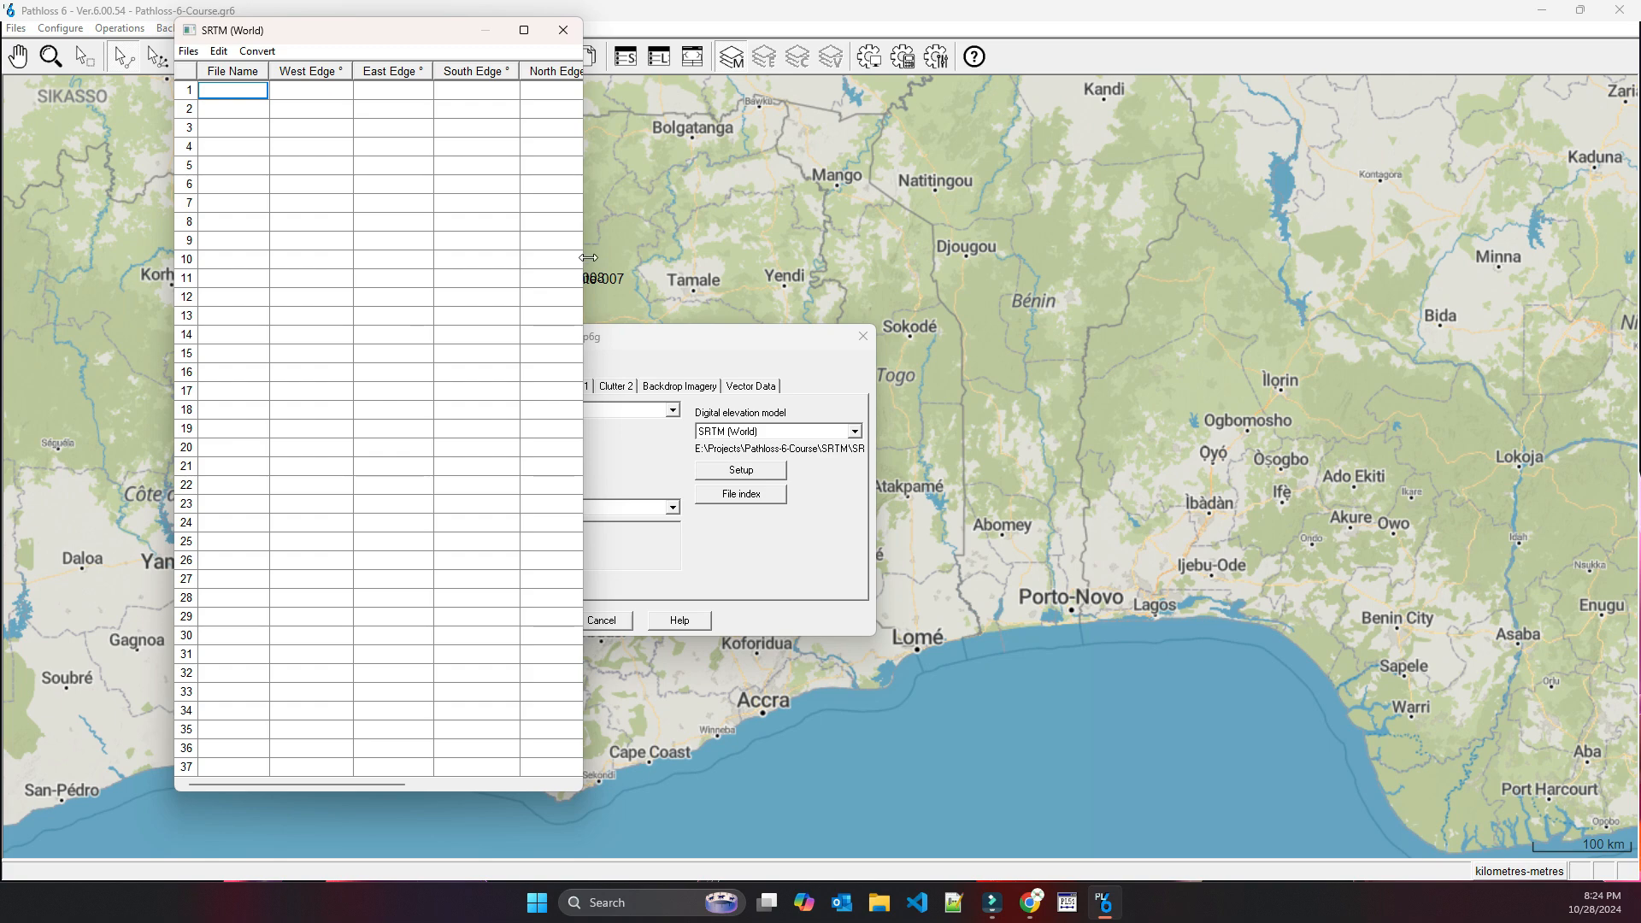
left_click_drag(588, 257, 1071, 257)
left_click(188, 51)
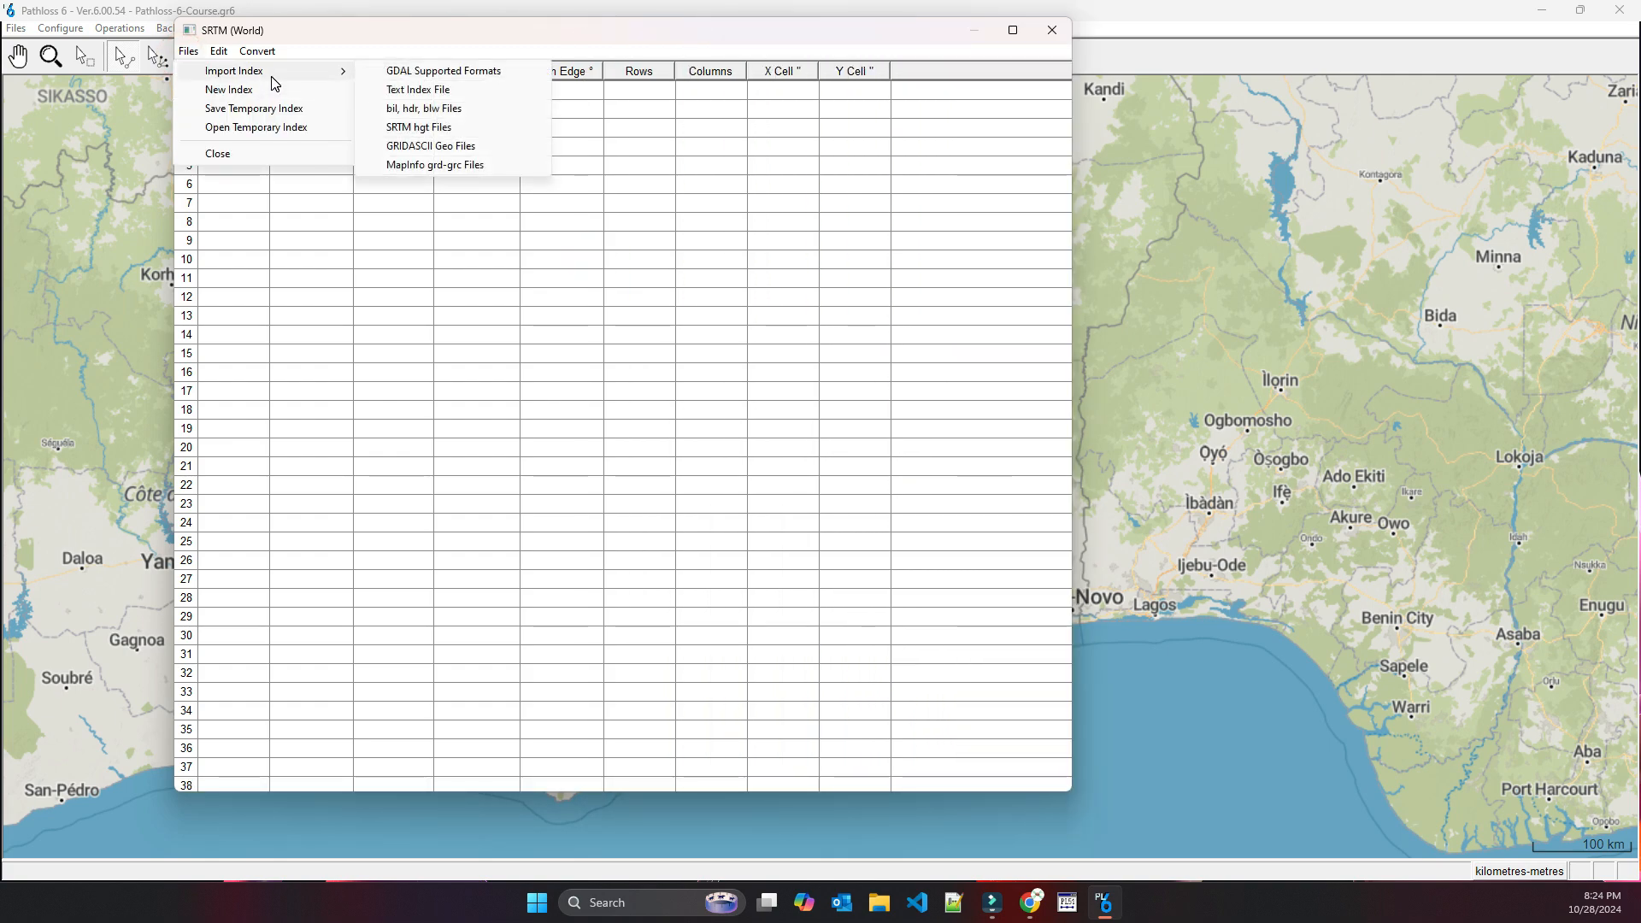
left_click(419, 127)
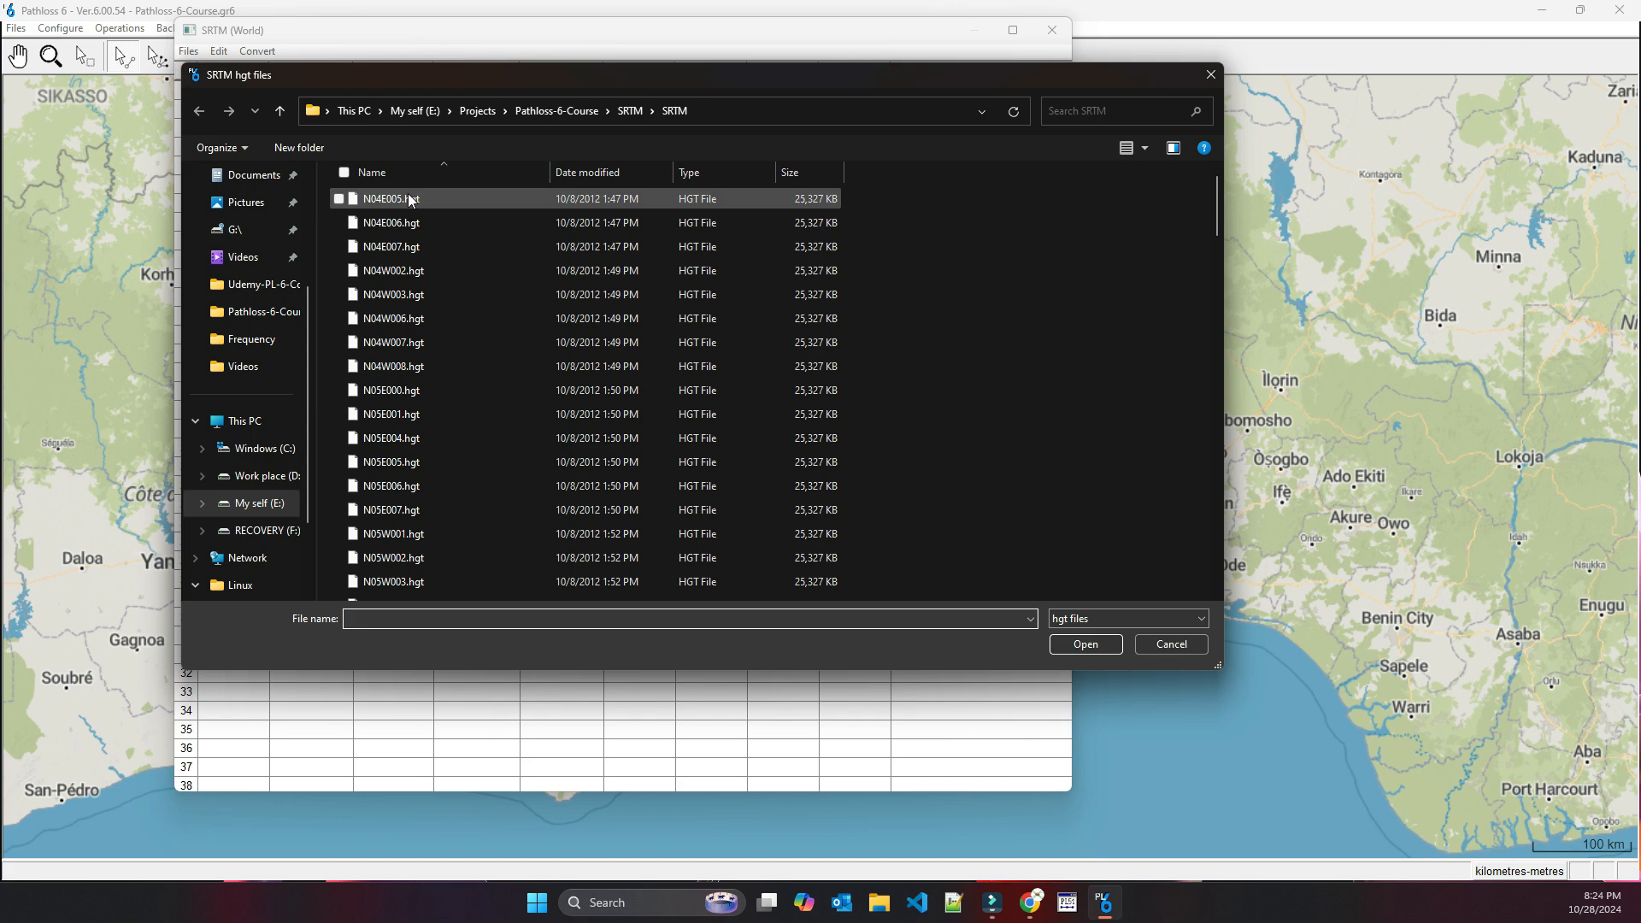
left_click(409, 199)
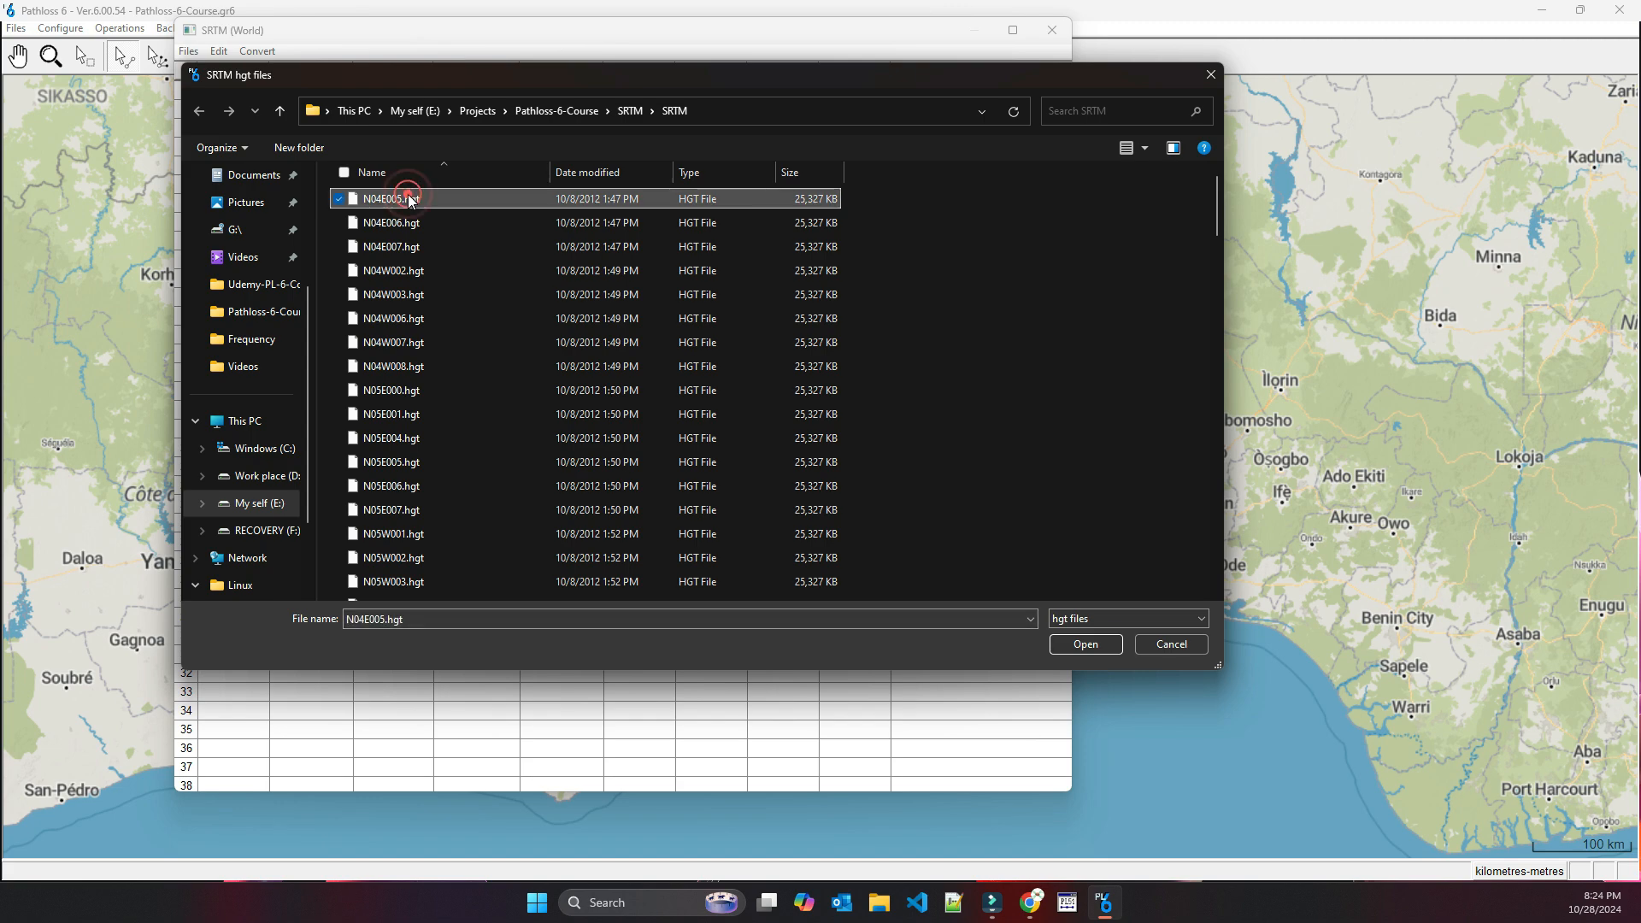
key("ctrl+a")
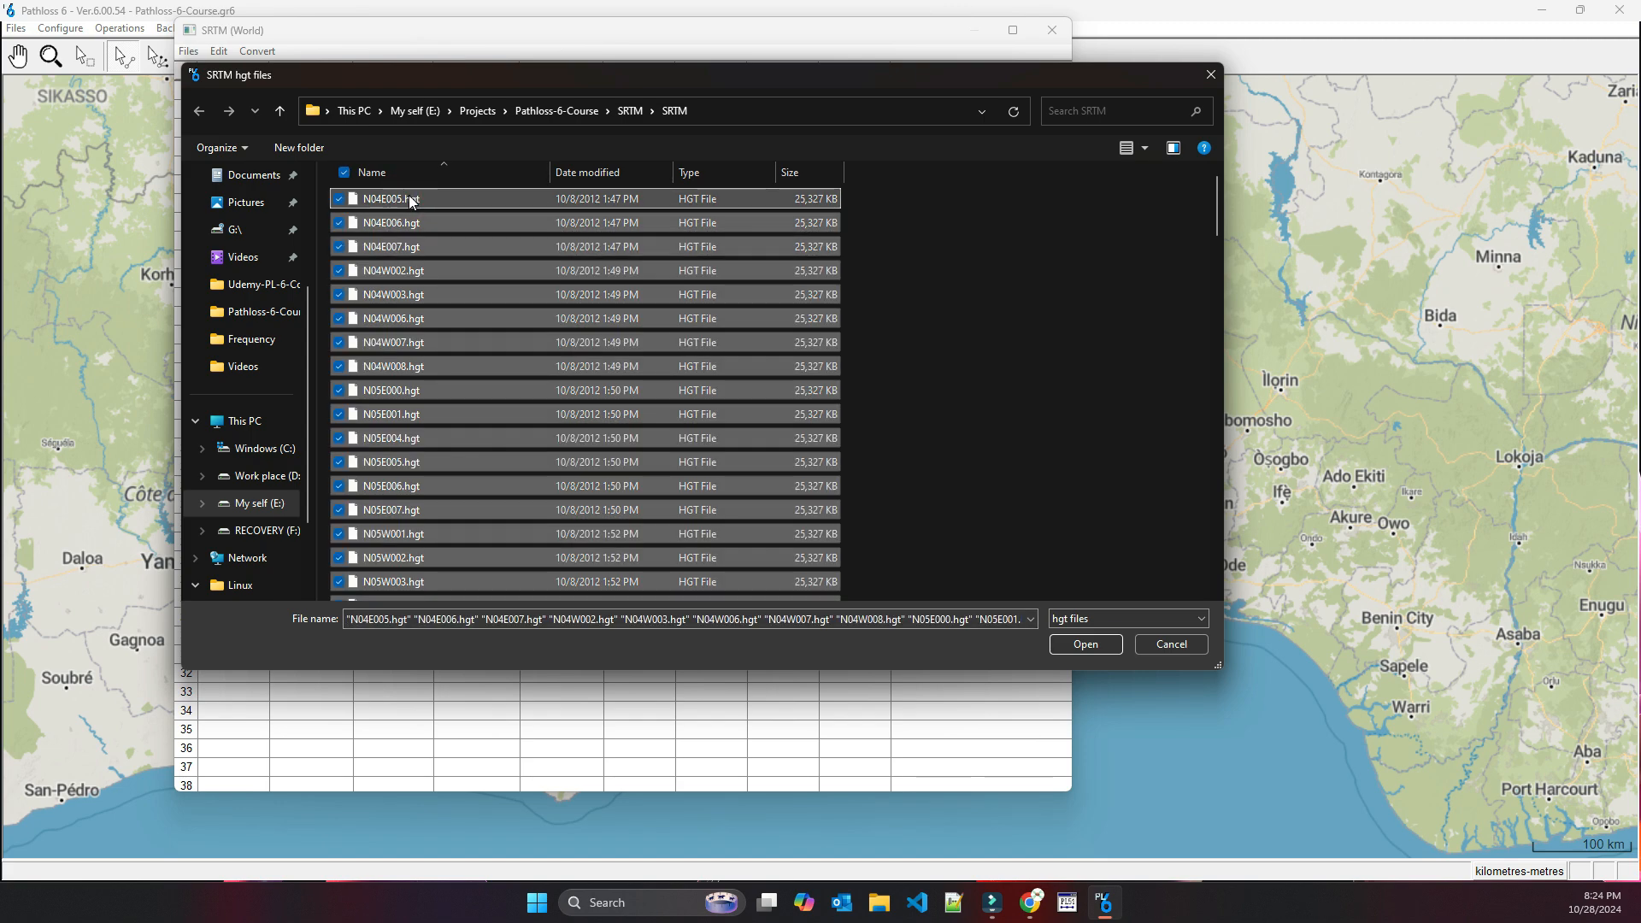
left_click(1086, 645)
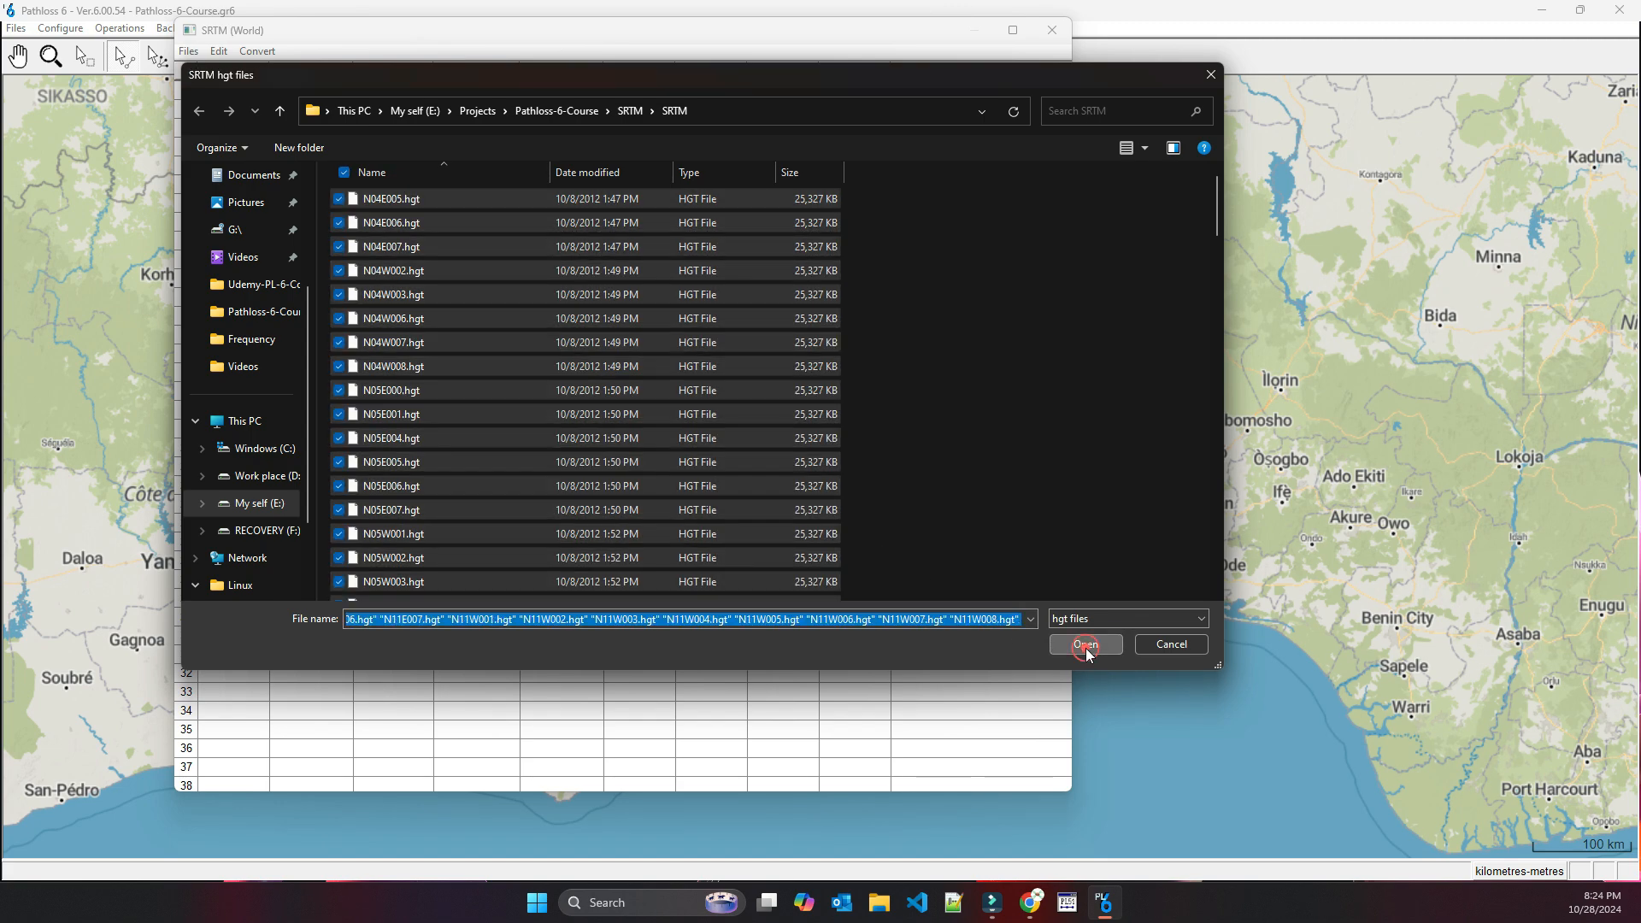
left_click(1063, 36)
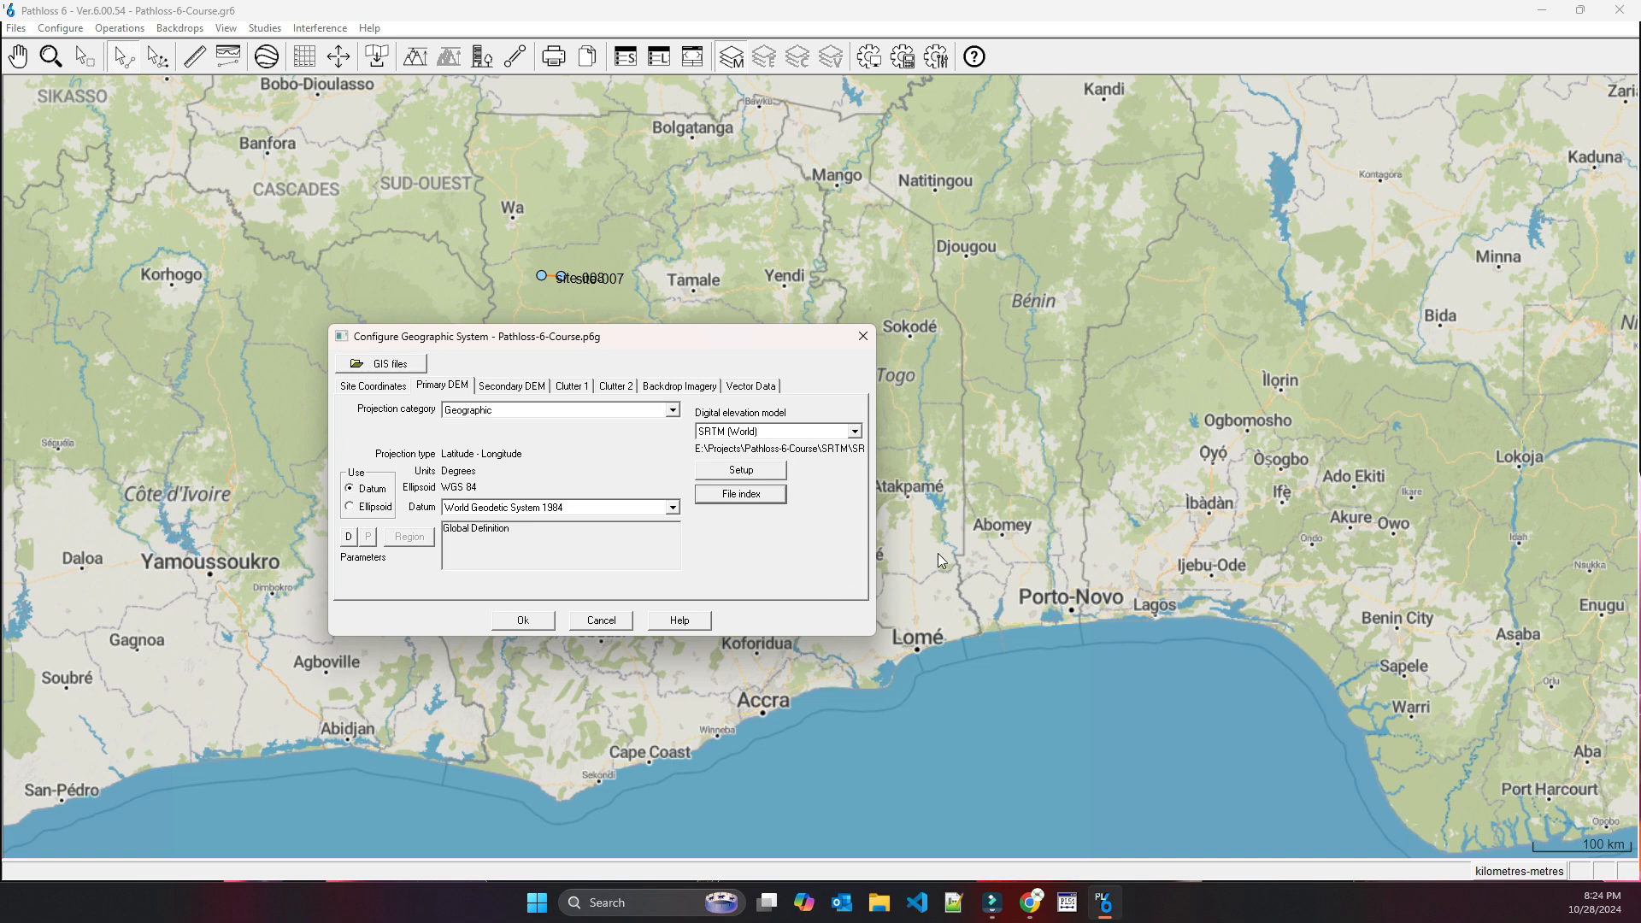
- Accept the geographic system configuration, save its changes, and save the Pathloss-6-Course project
left_click(518, 622)
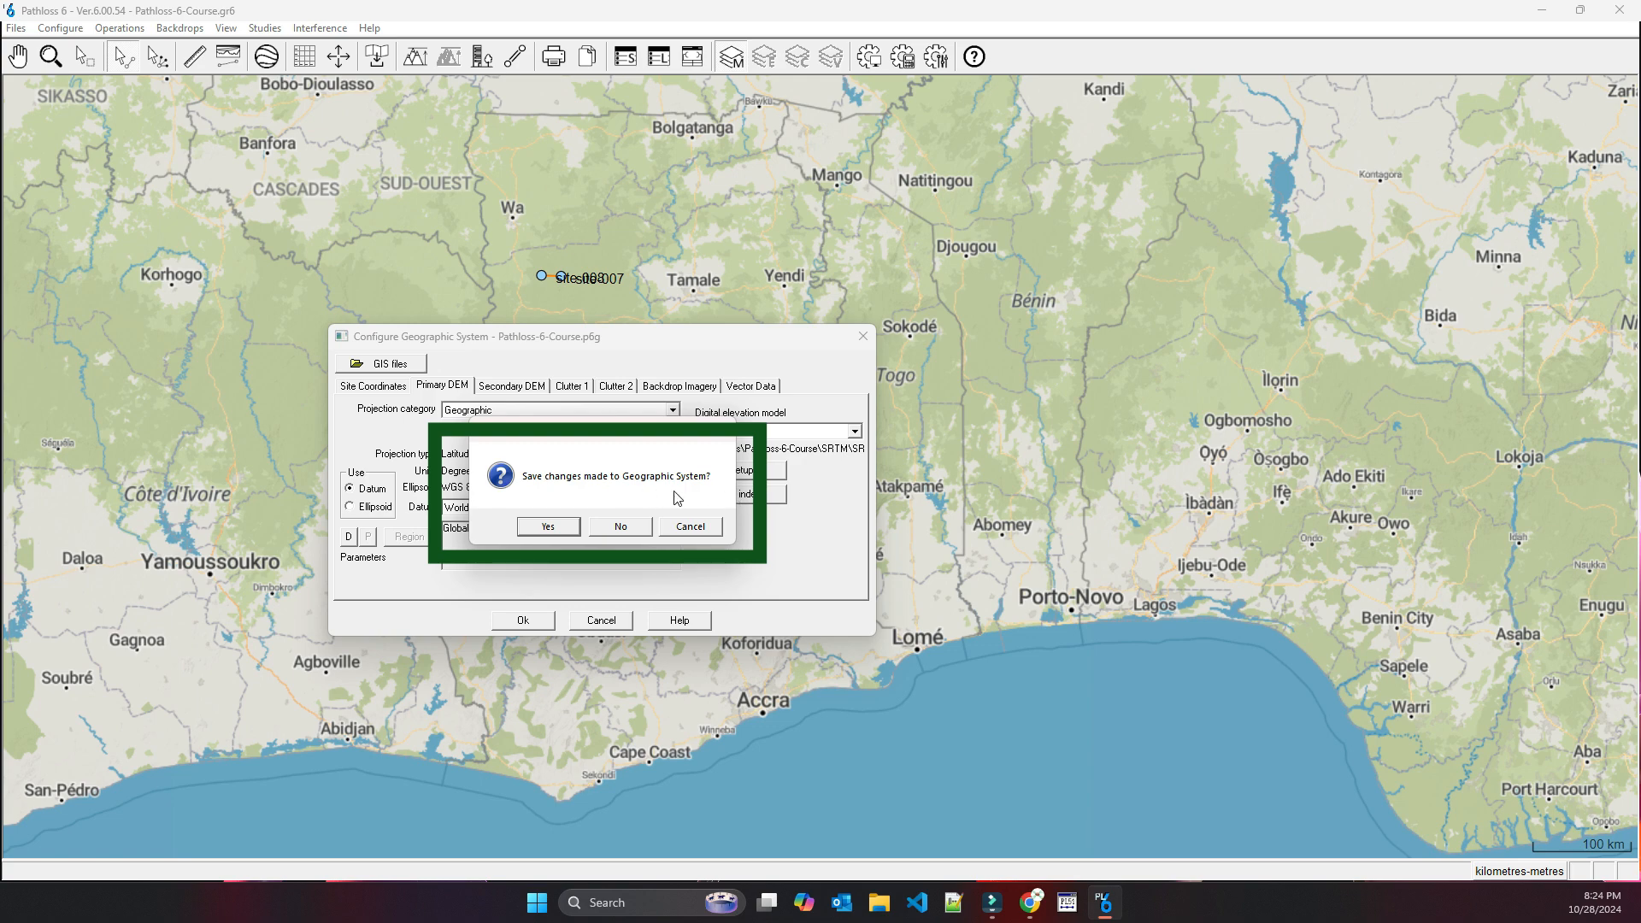
left_click(548, 526)
left_click(15, 28)
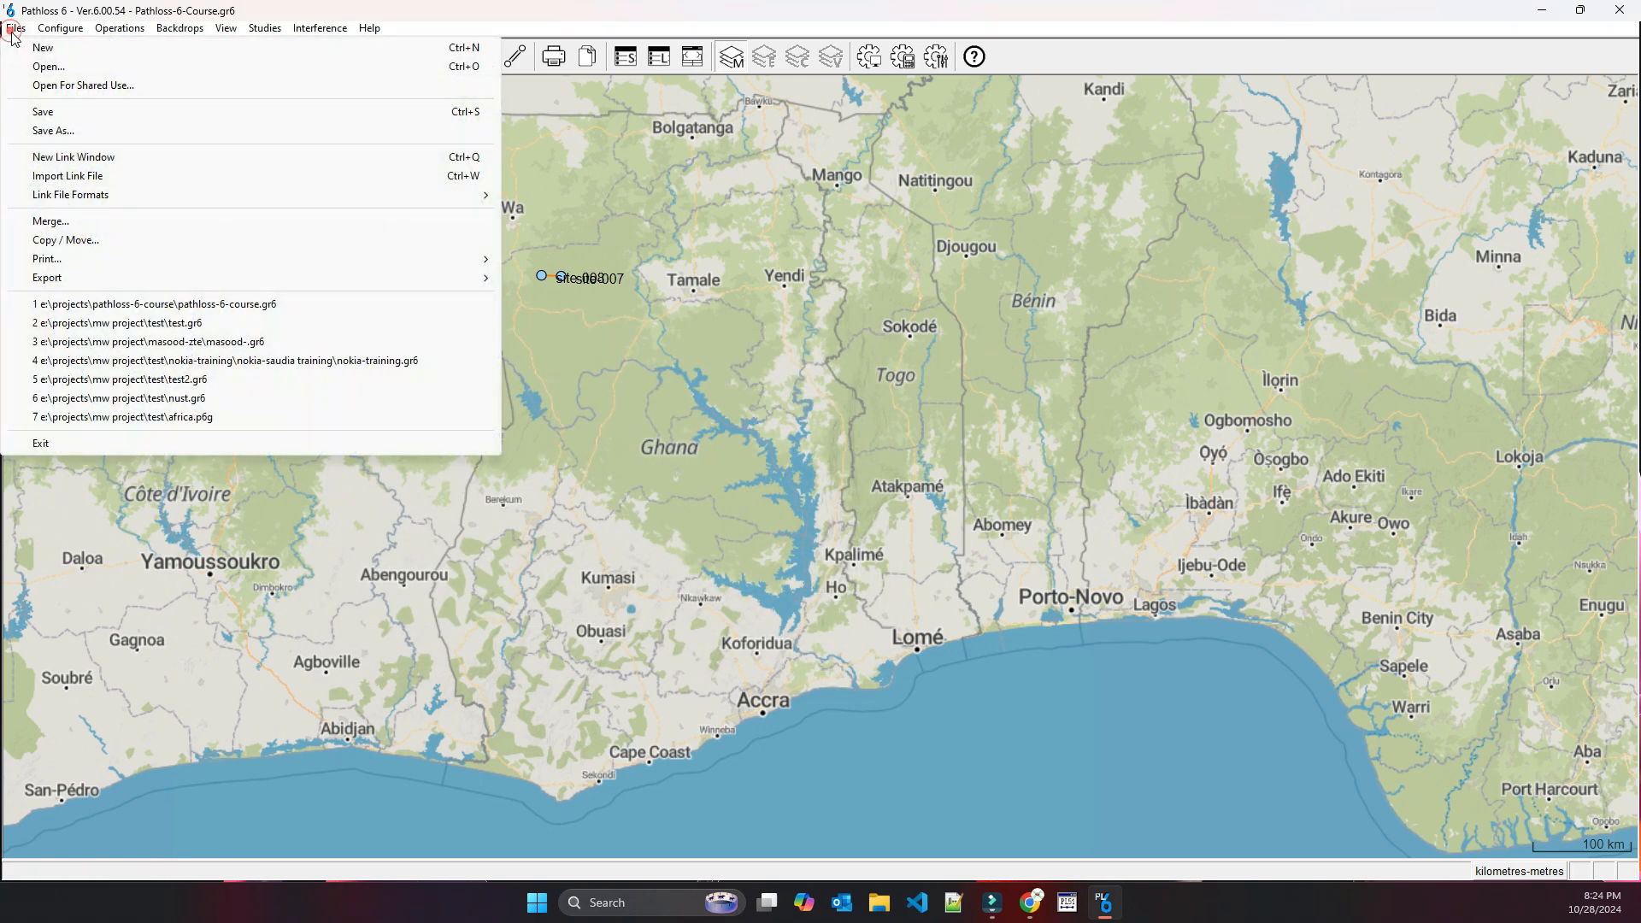
left_click(51, 115)
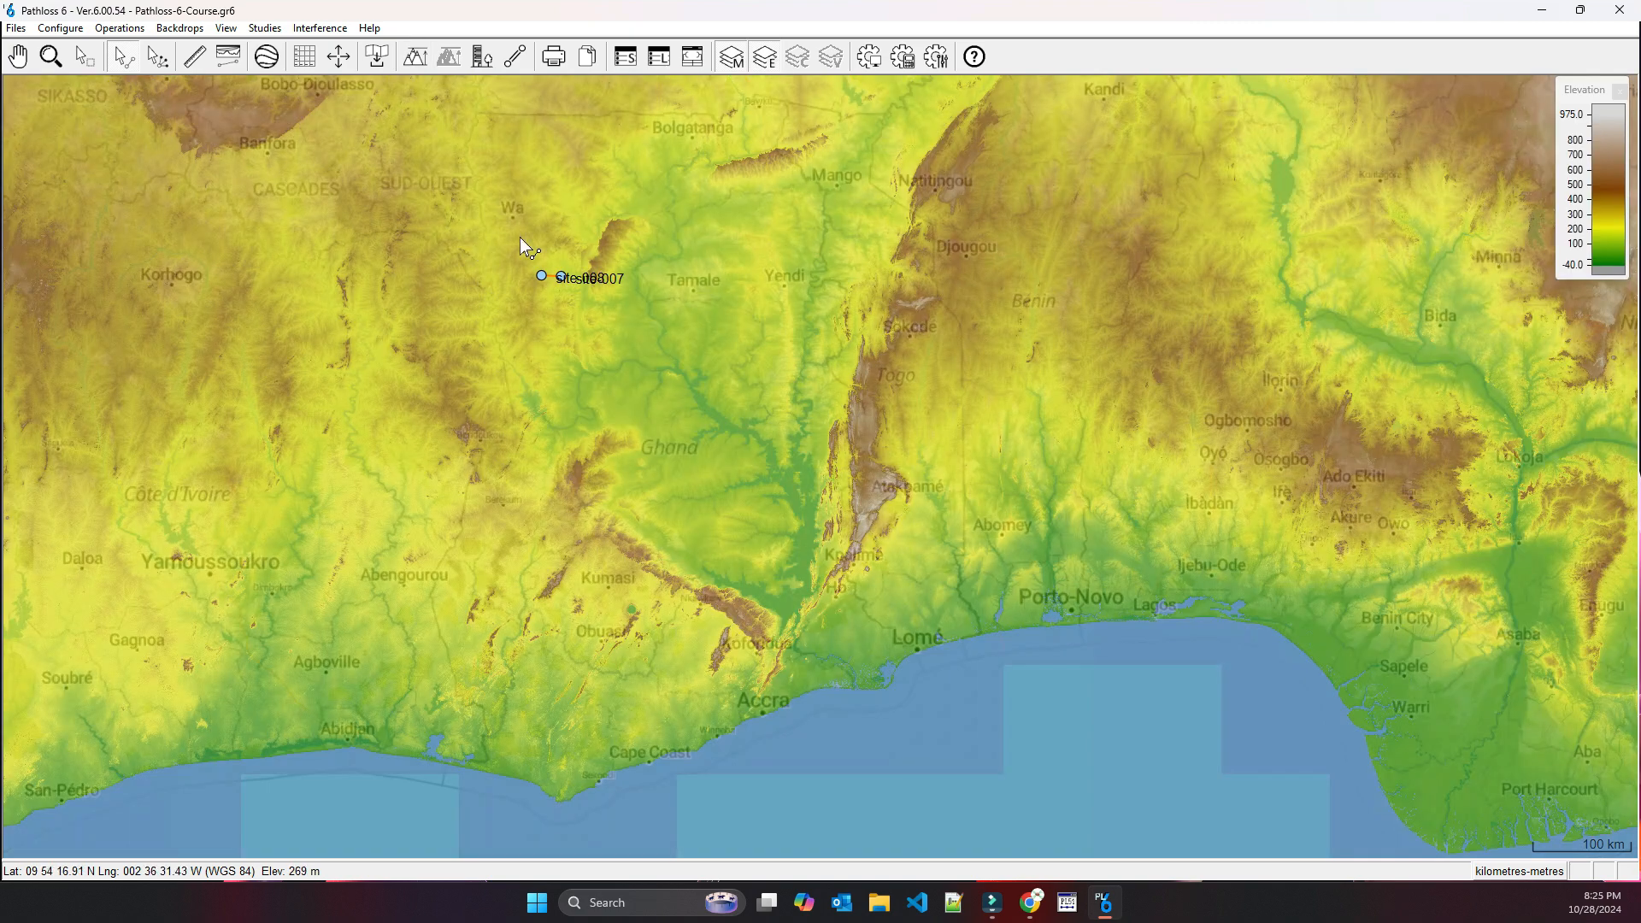
- Check the terrain coverage on the map and hide the Elevation Backdrop layer in the layers and transparency settings
scroll(824, 473, "down", 1)
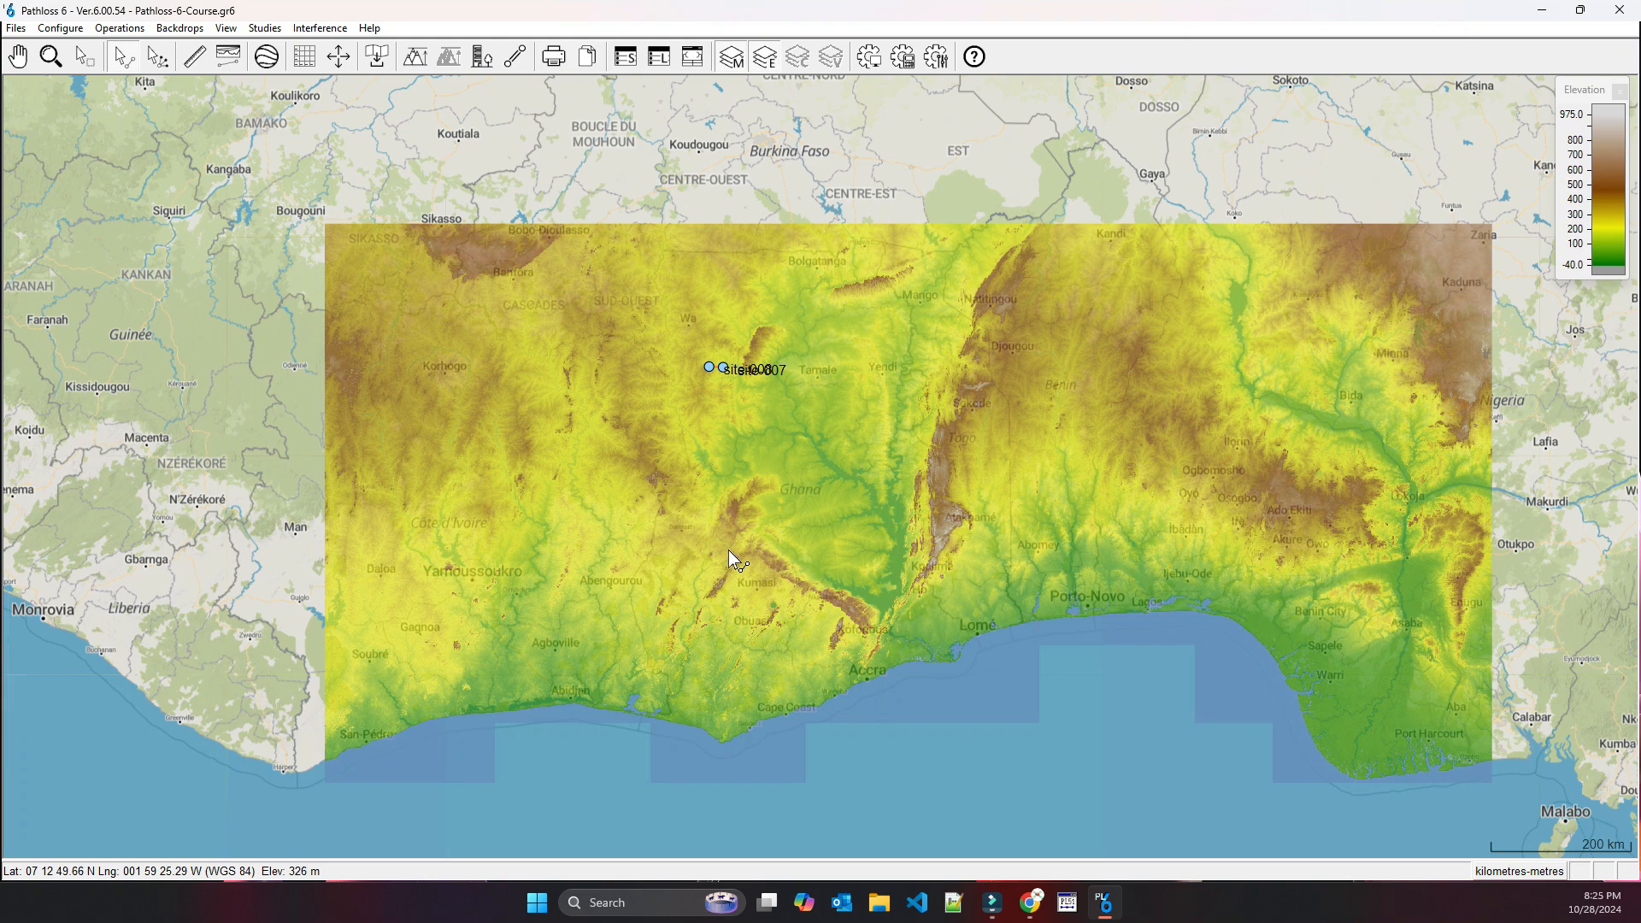
scroll(728, 551, "up", 1)
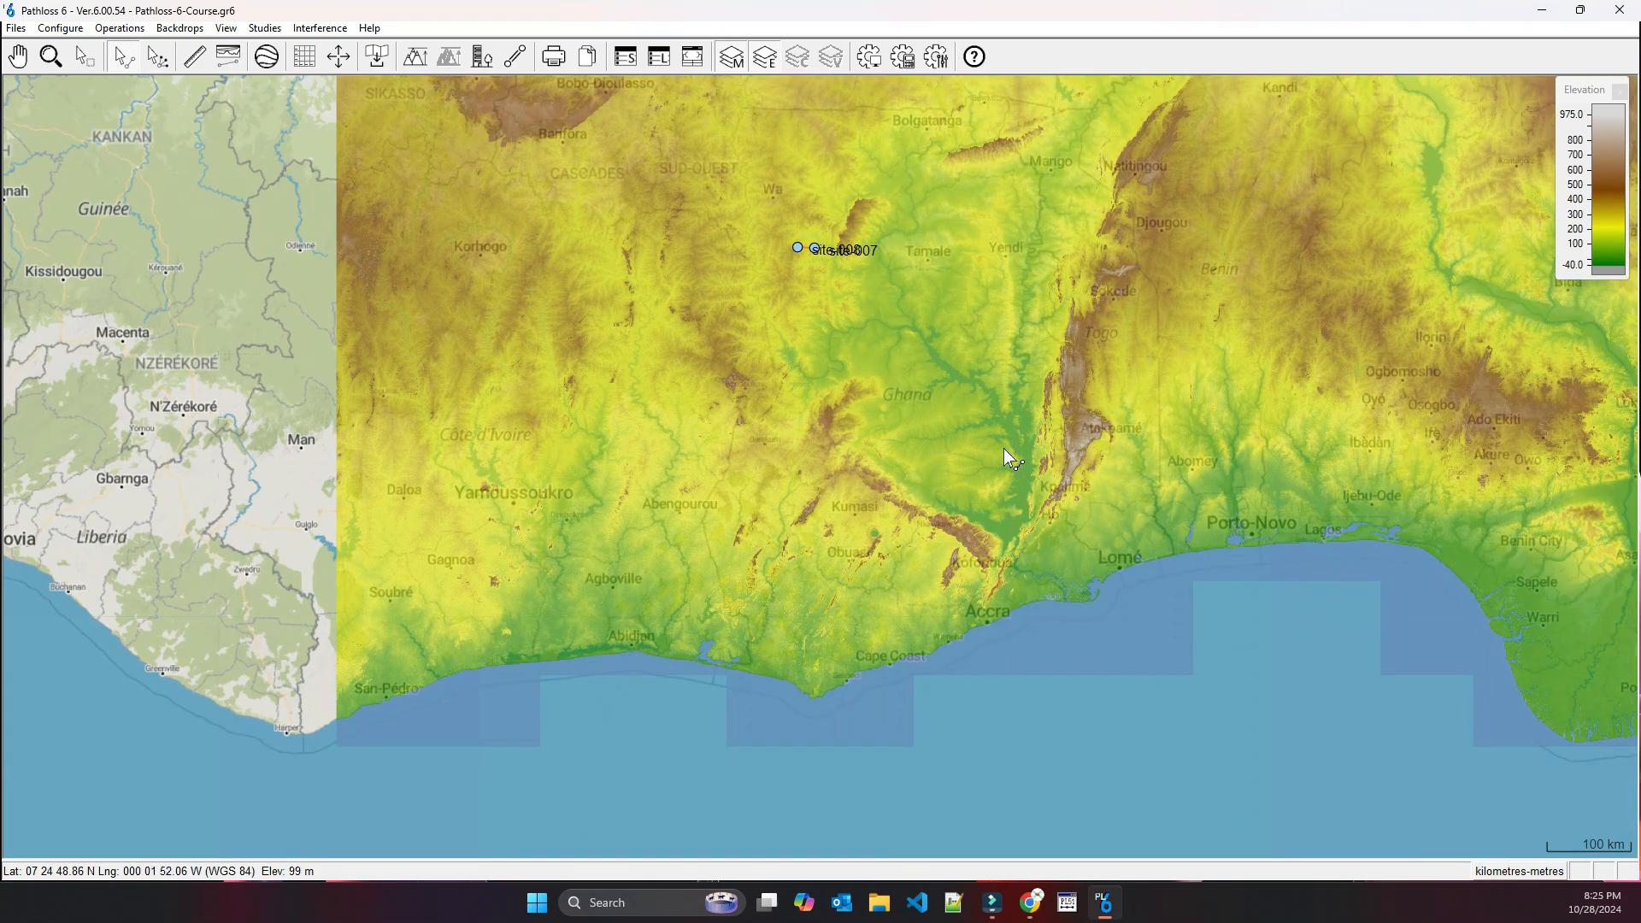
left_click(79, 56)
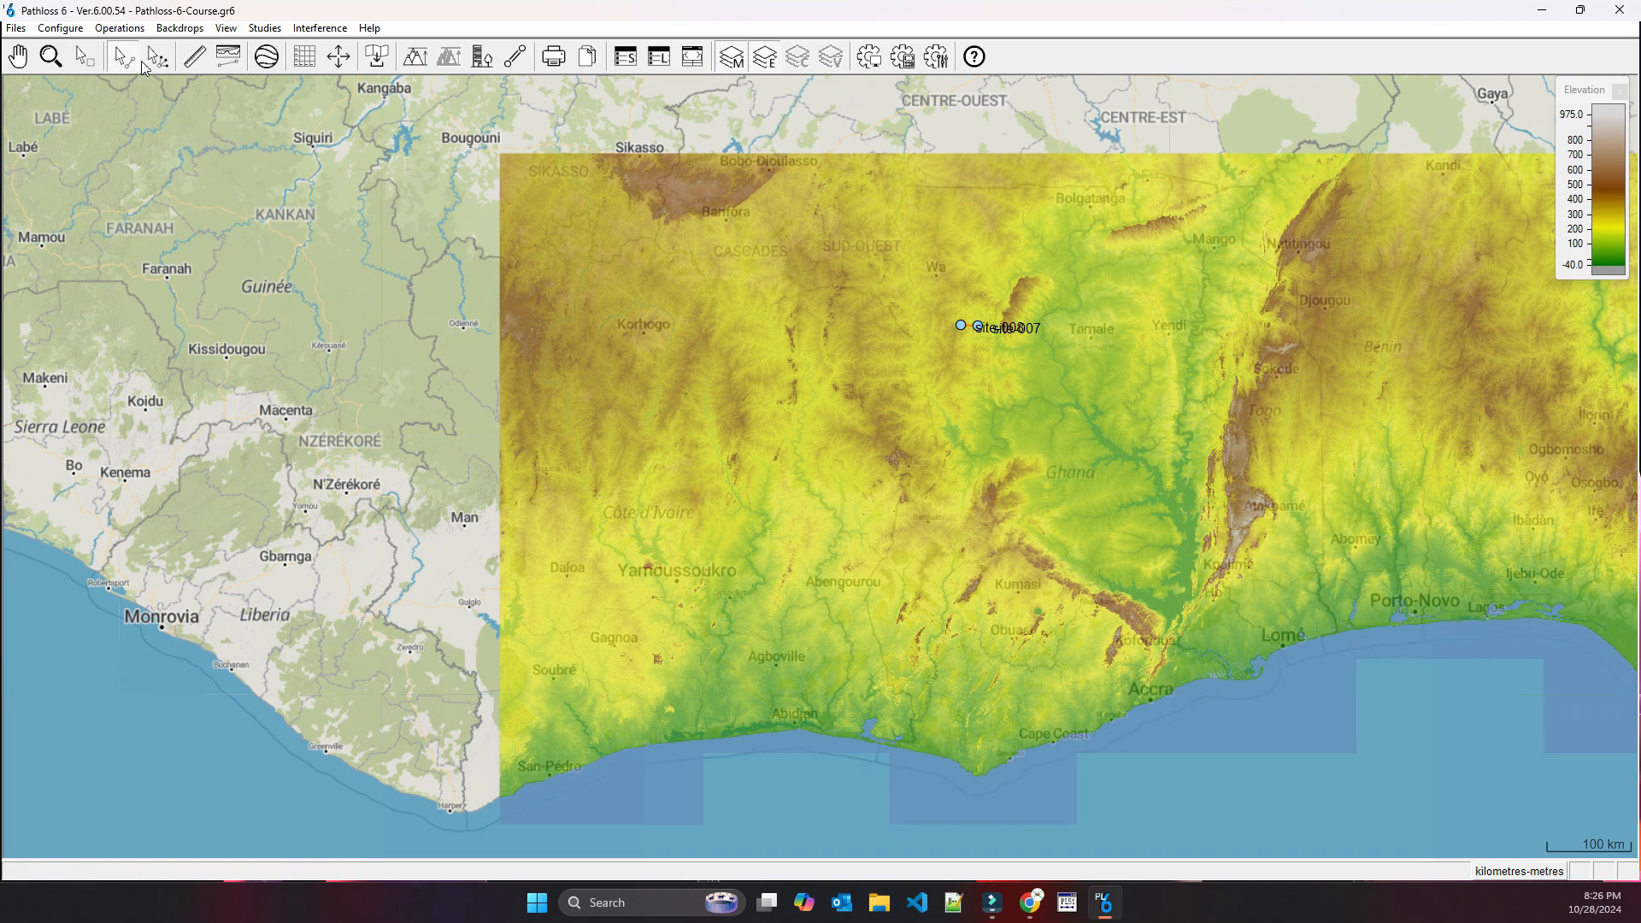
left_click(225, 29)
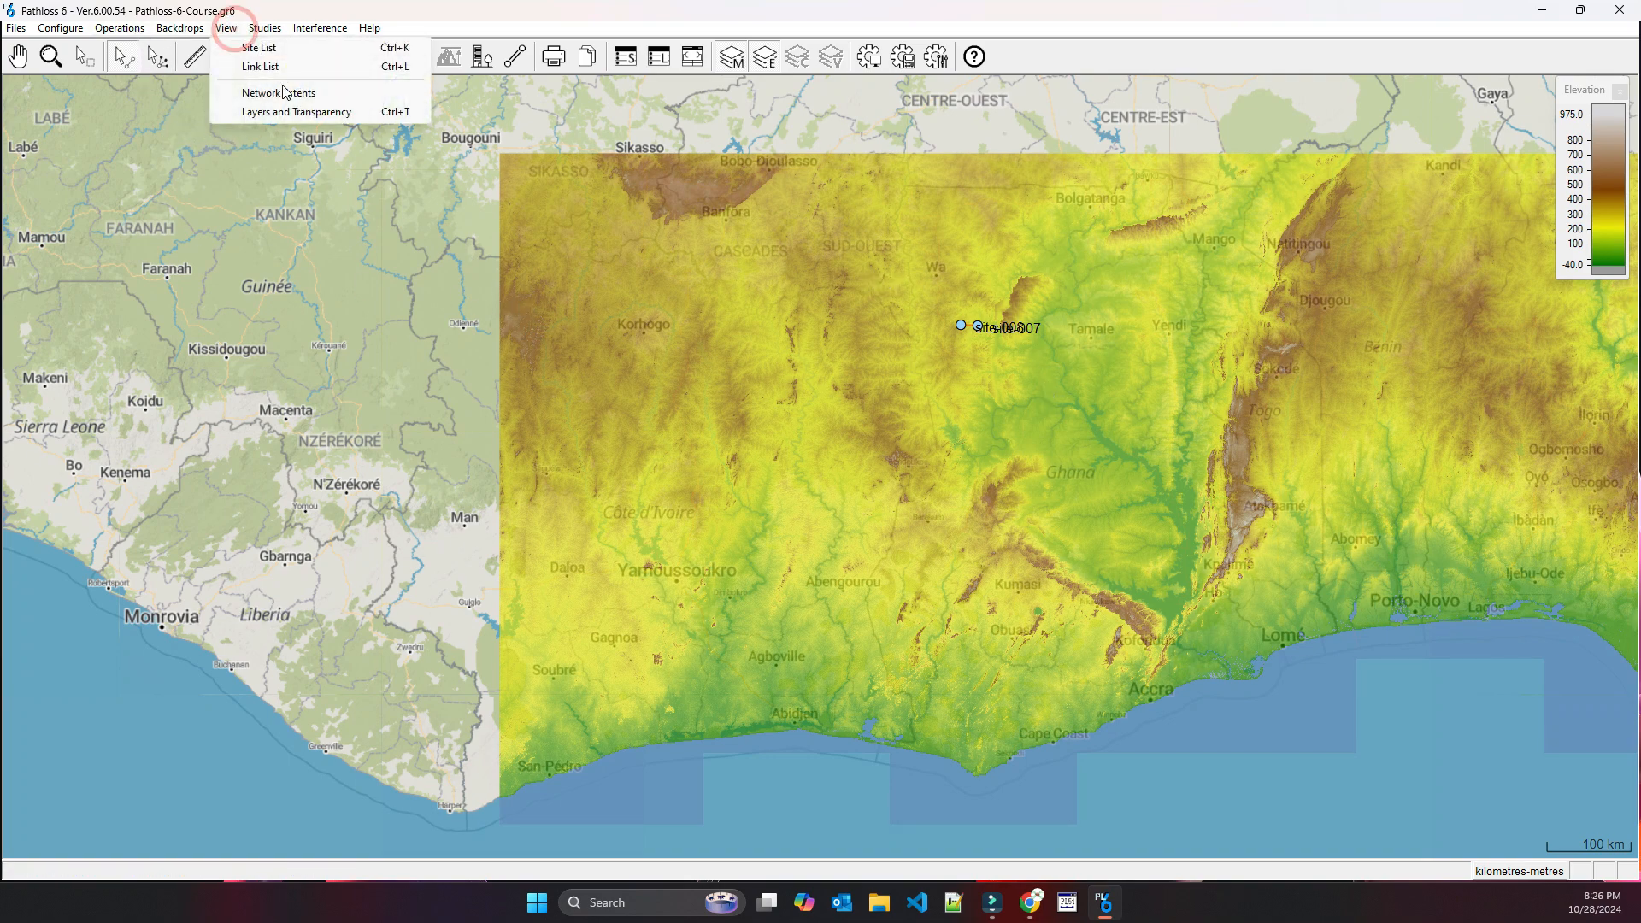
left_click(309, 118)
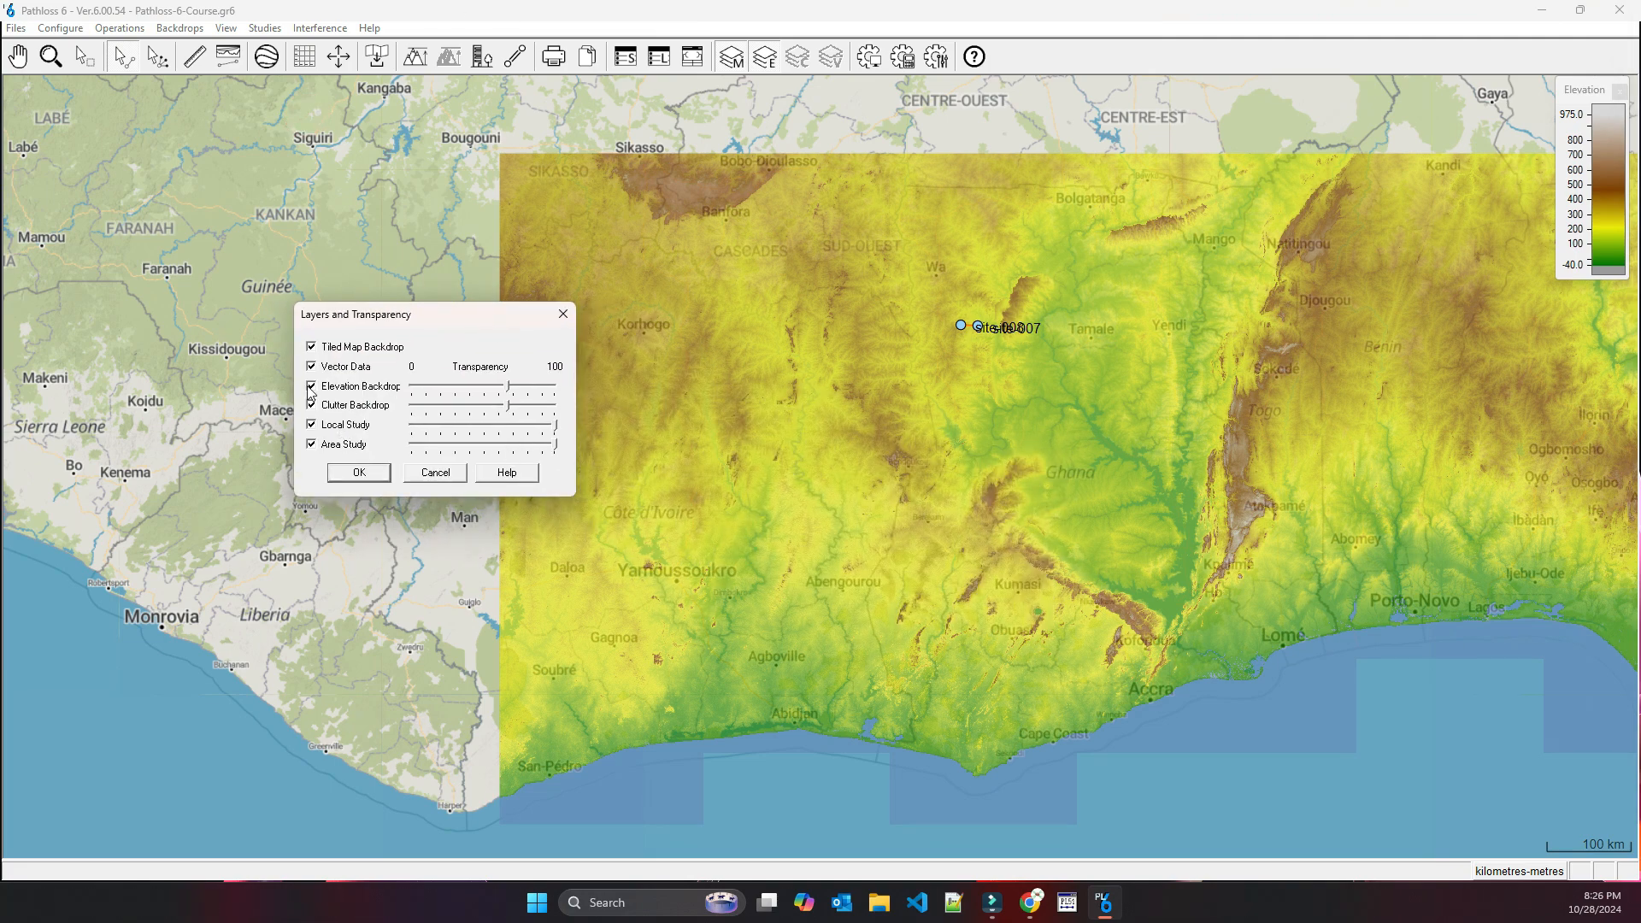
left_click(311, 387)
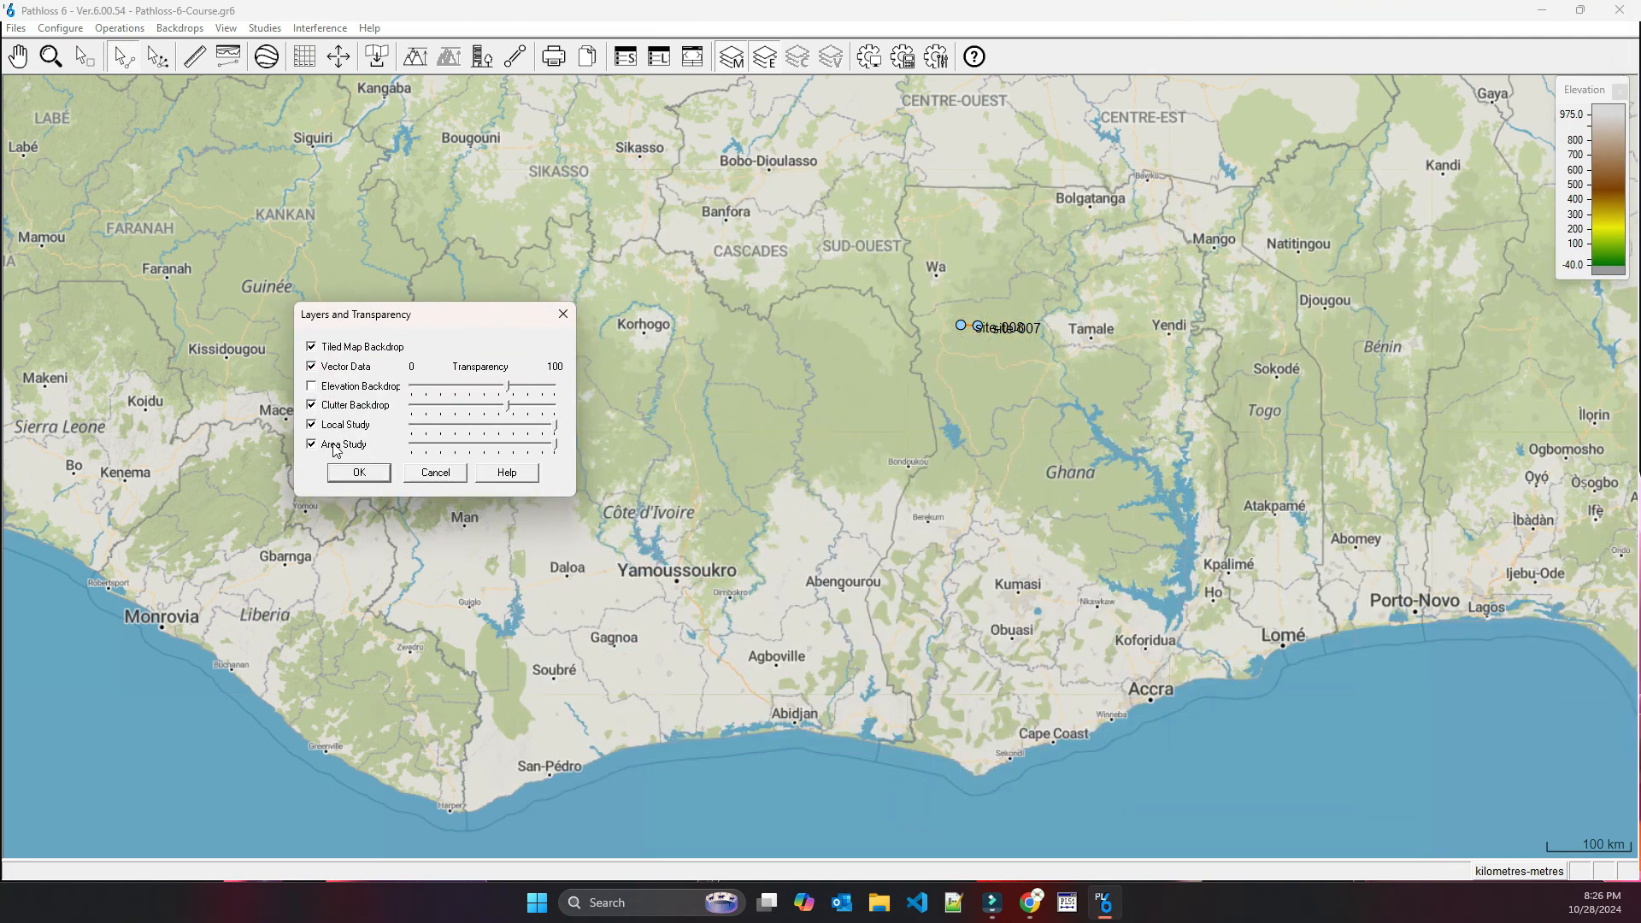
left_click(359, 473)
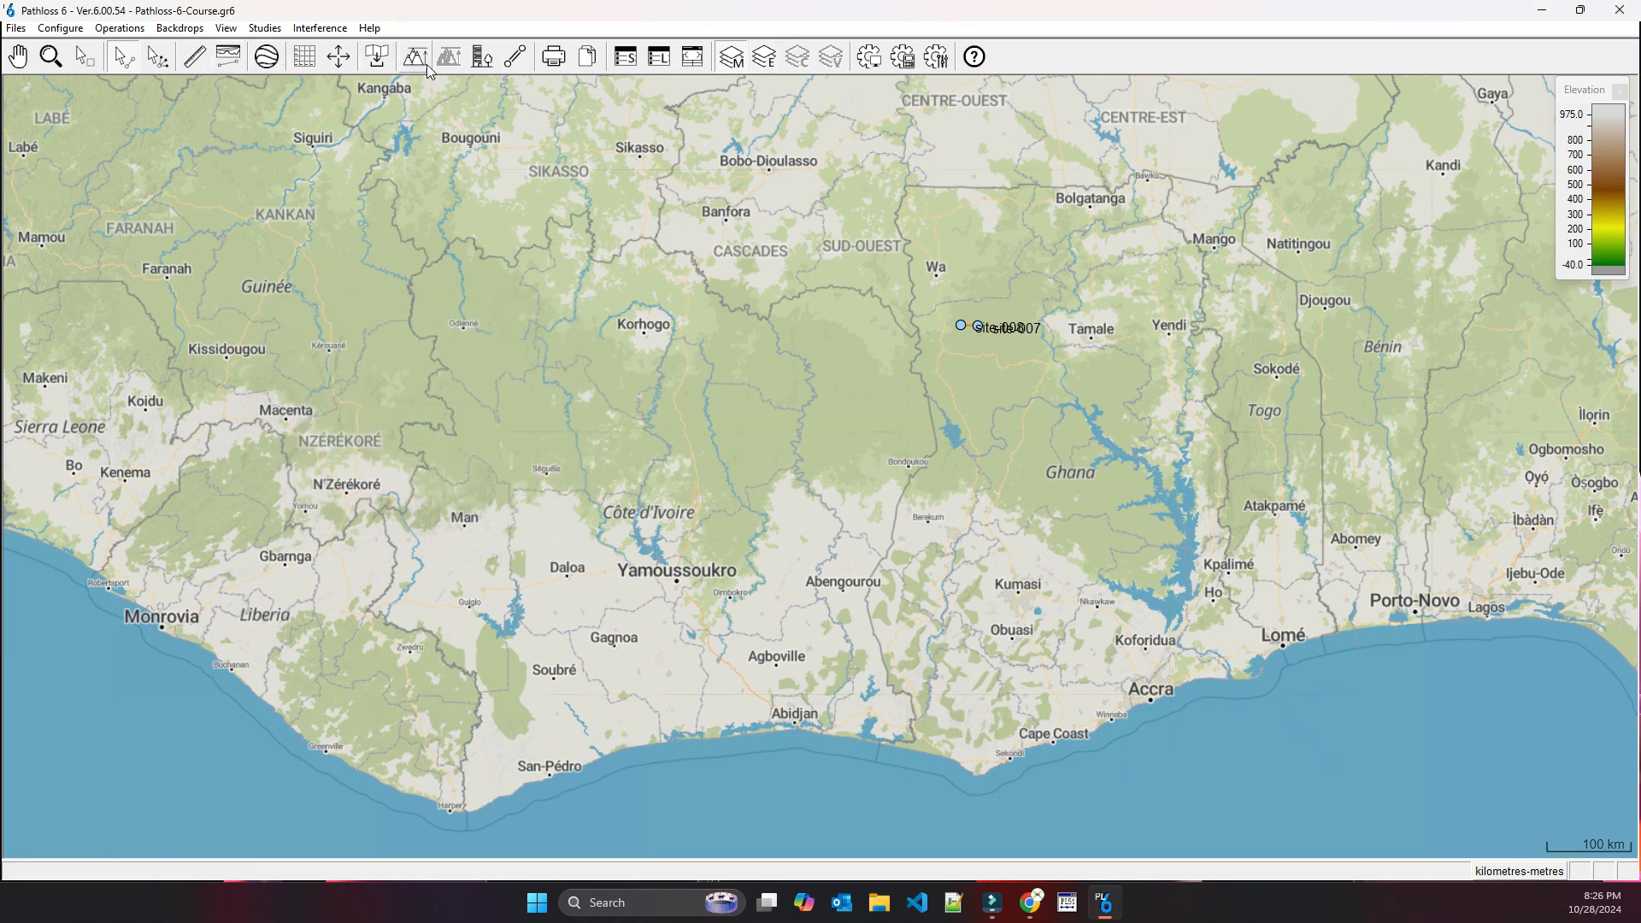
- Examine the base map and terrain elevations at different locations across Ghana, Togo and Bénin
left_click(17, 56)
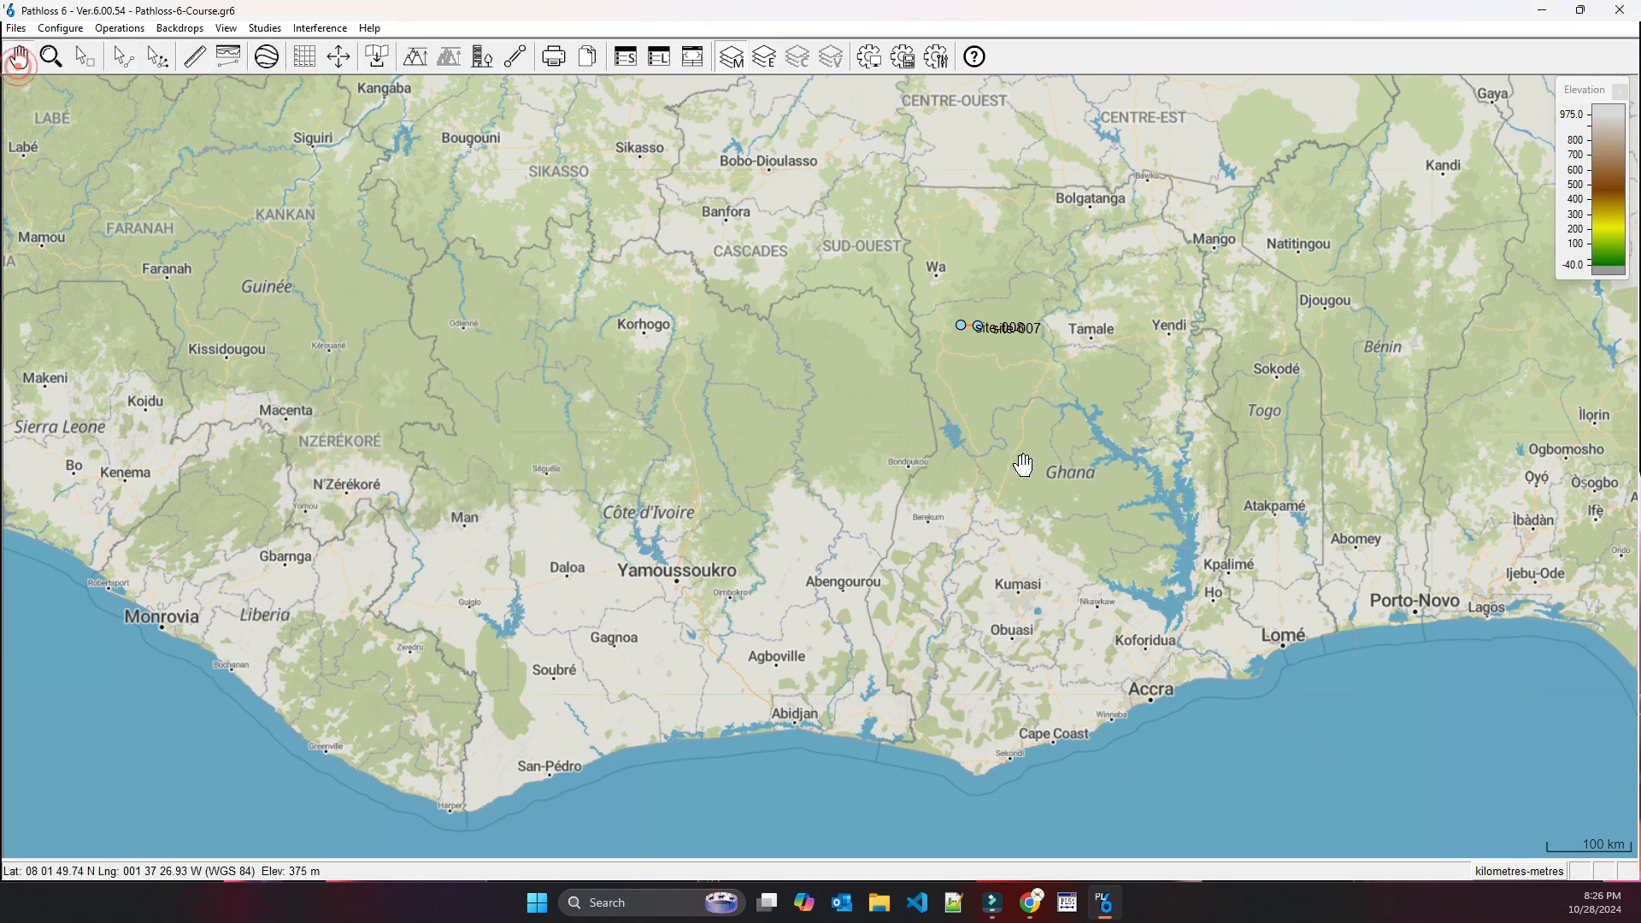
left_click_drag(1056, 476, 518, 488)
scroll(518, 490, "up", 1)
left_click_drag(1183, 454, 1007, 548)
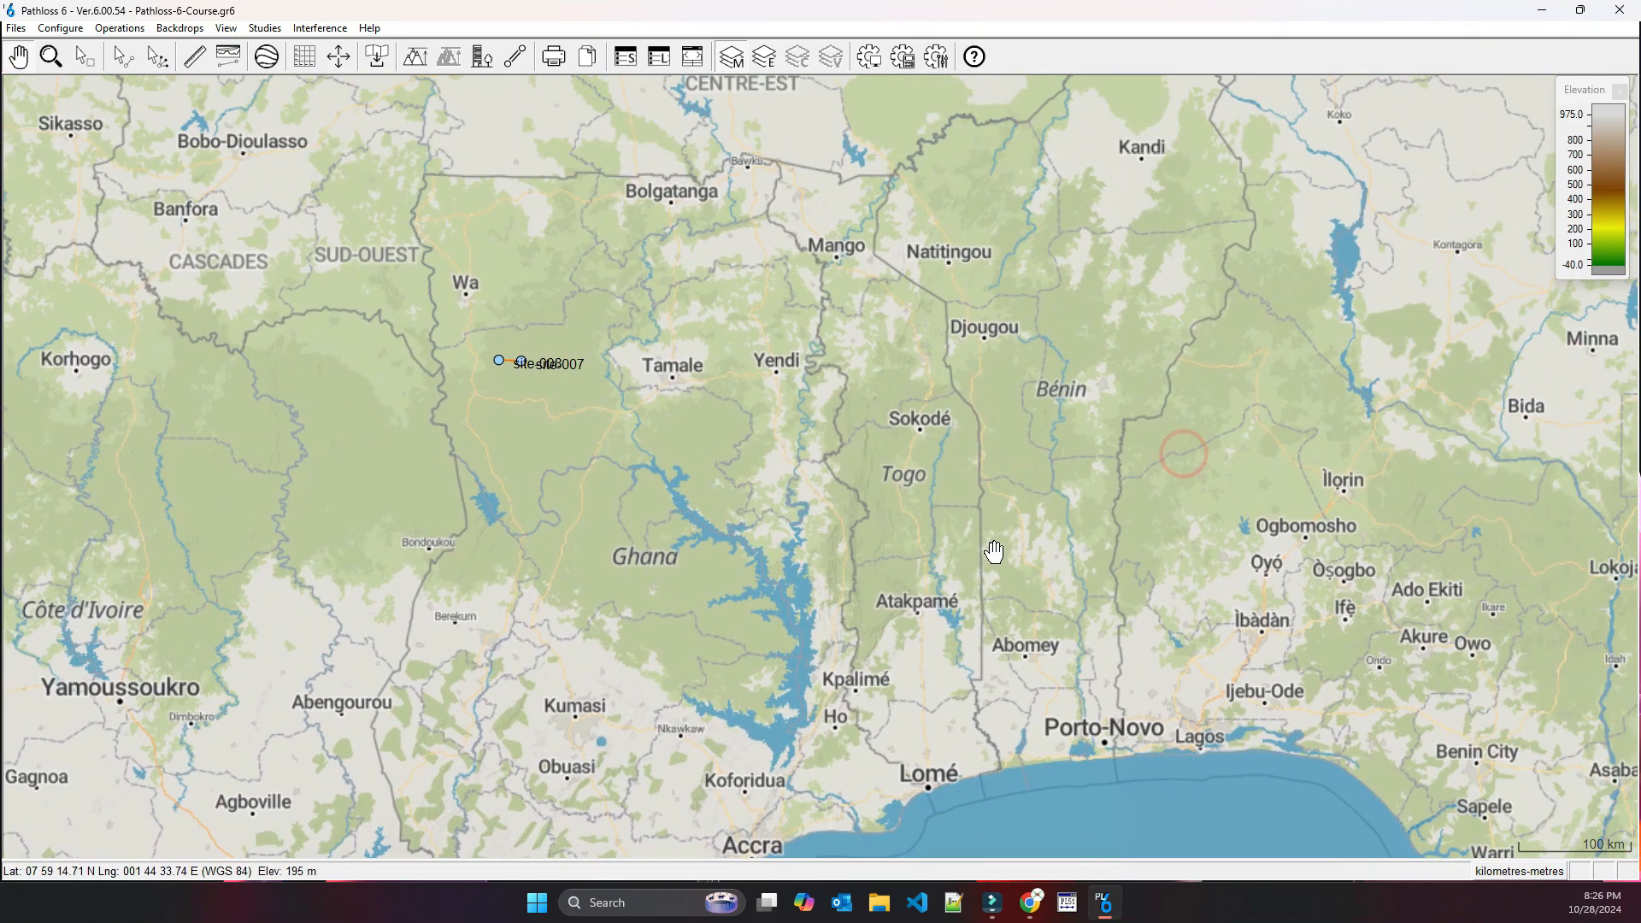
left_click_drag(930, 594, 917, 529)
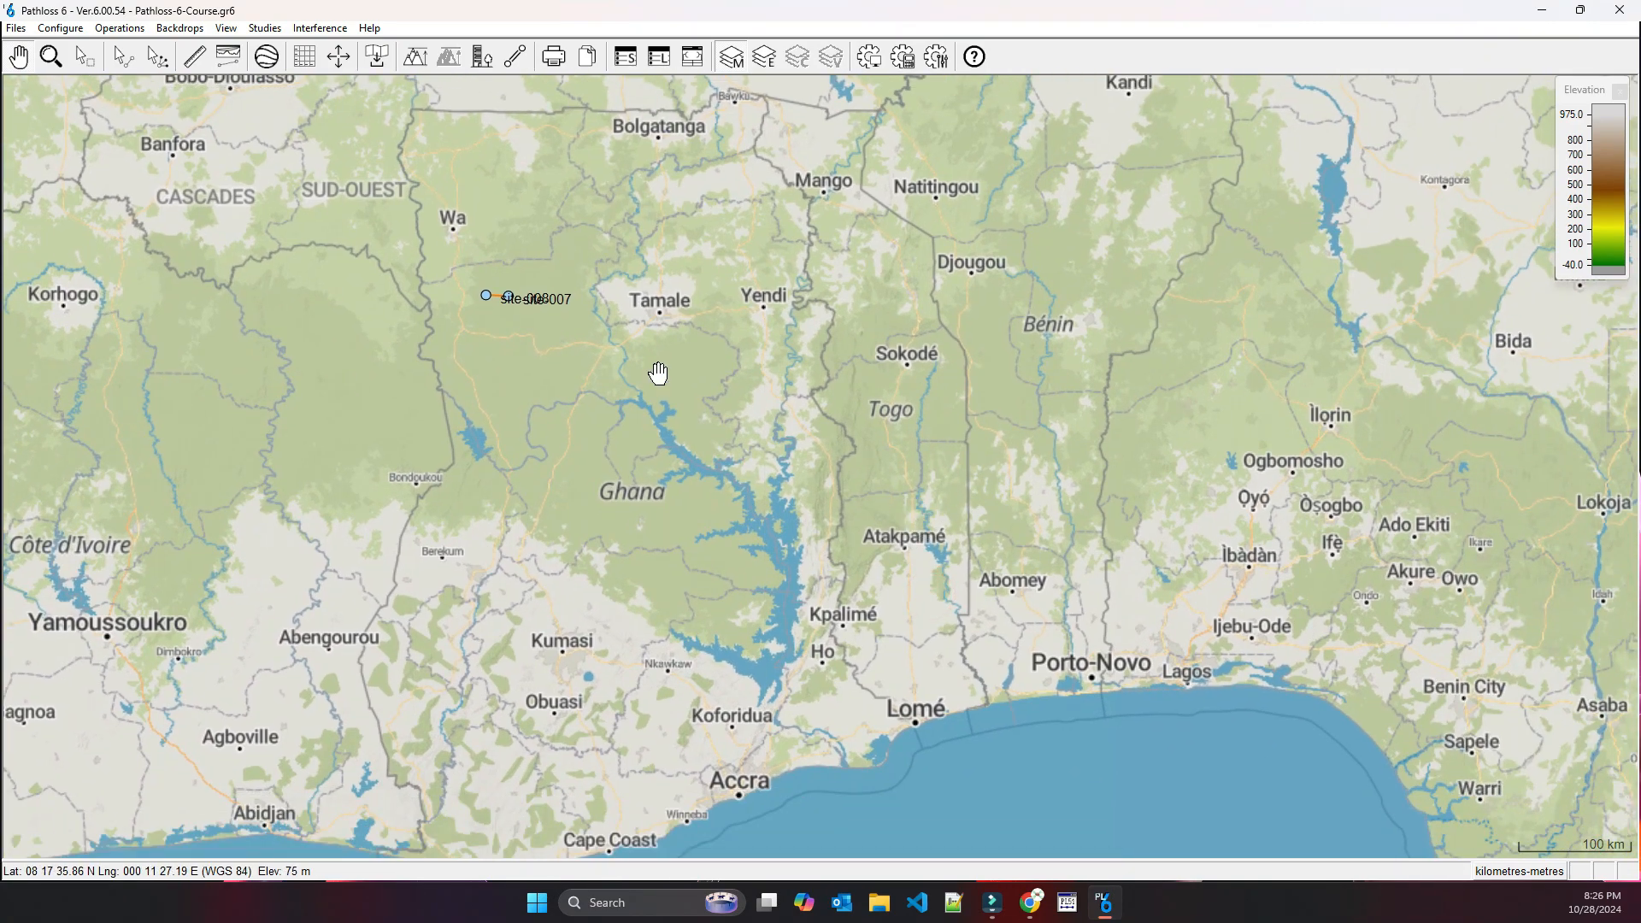
scroll(500, 307, "up", 1)
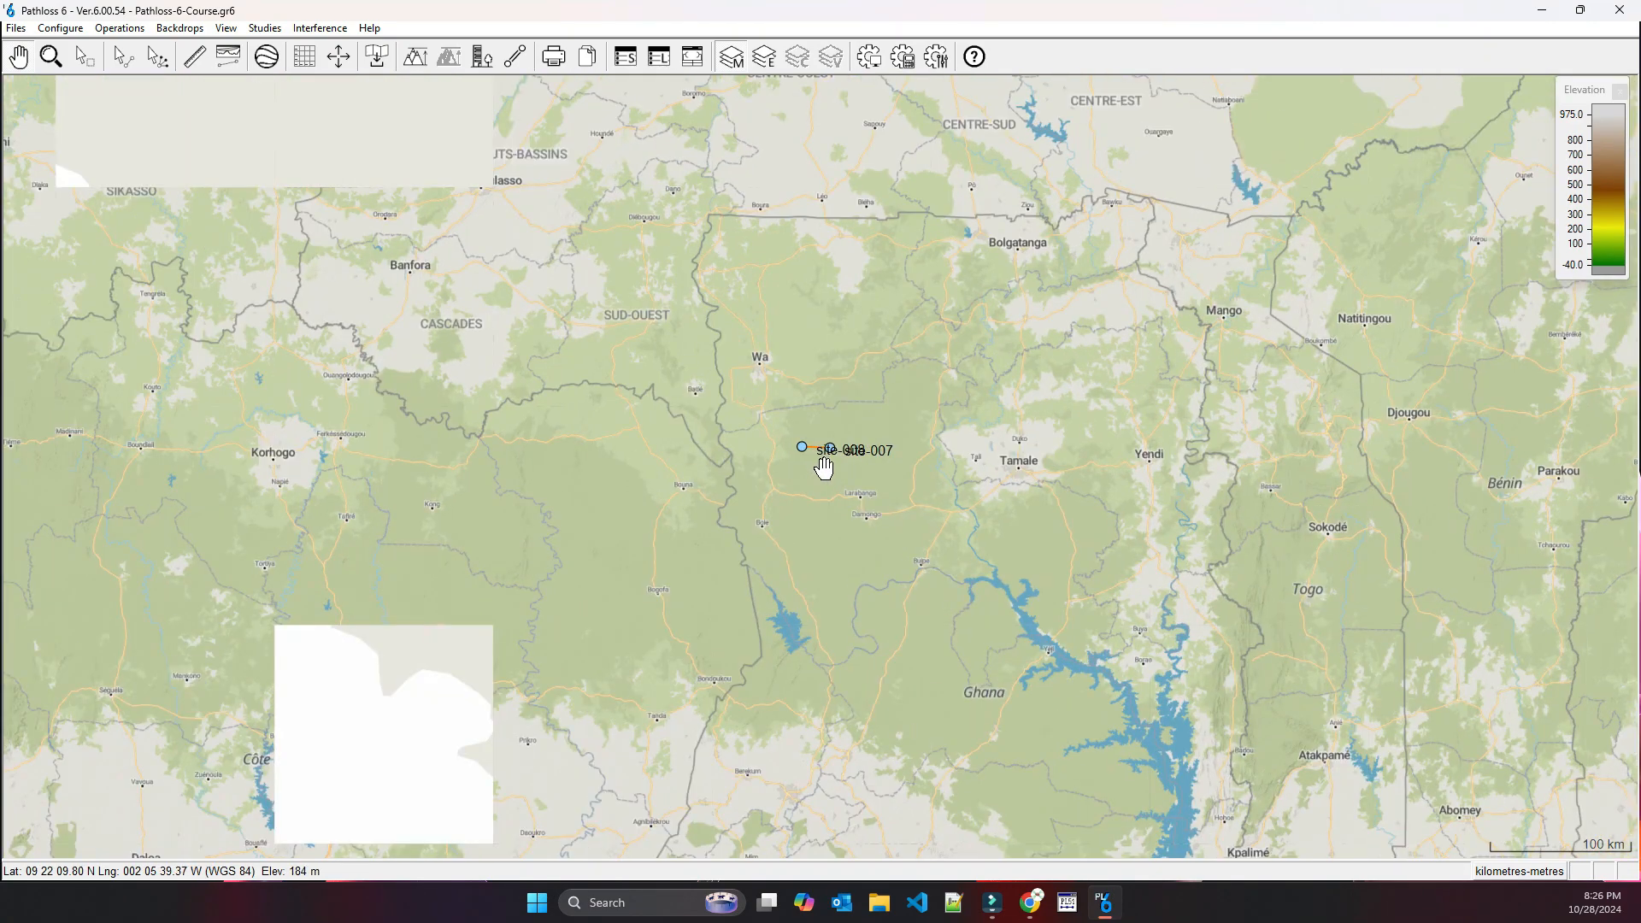
left_click_drag(1038, 570, 864, 509)
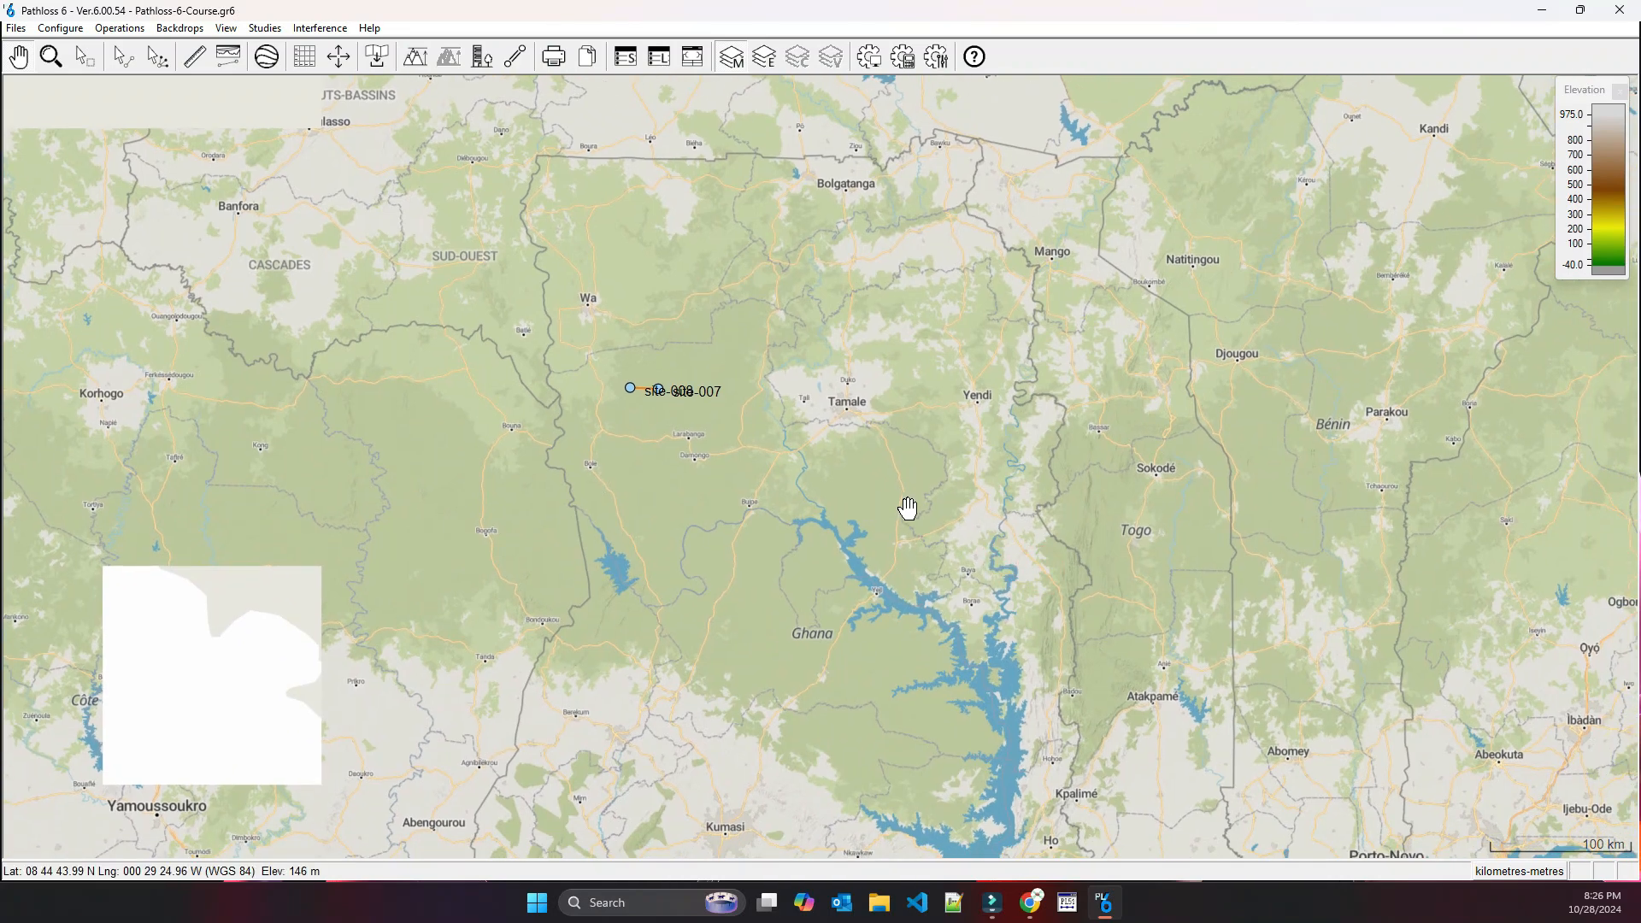
scroll(661, 501, "down", 1)
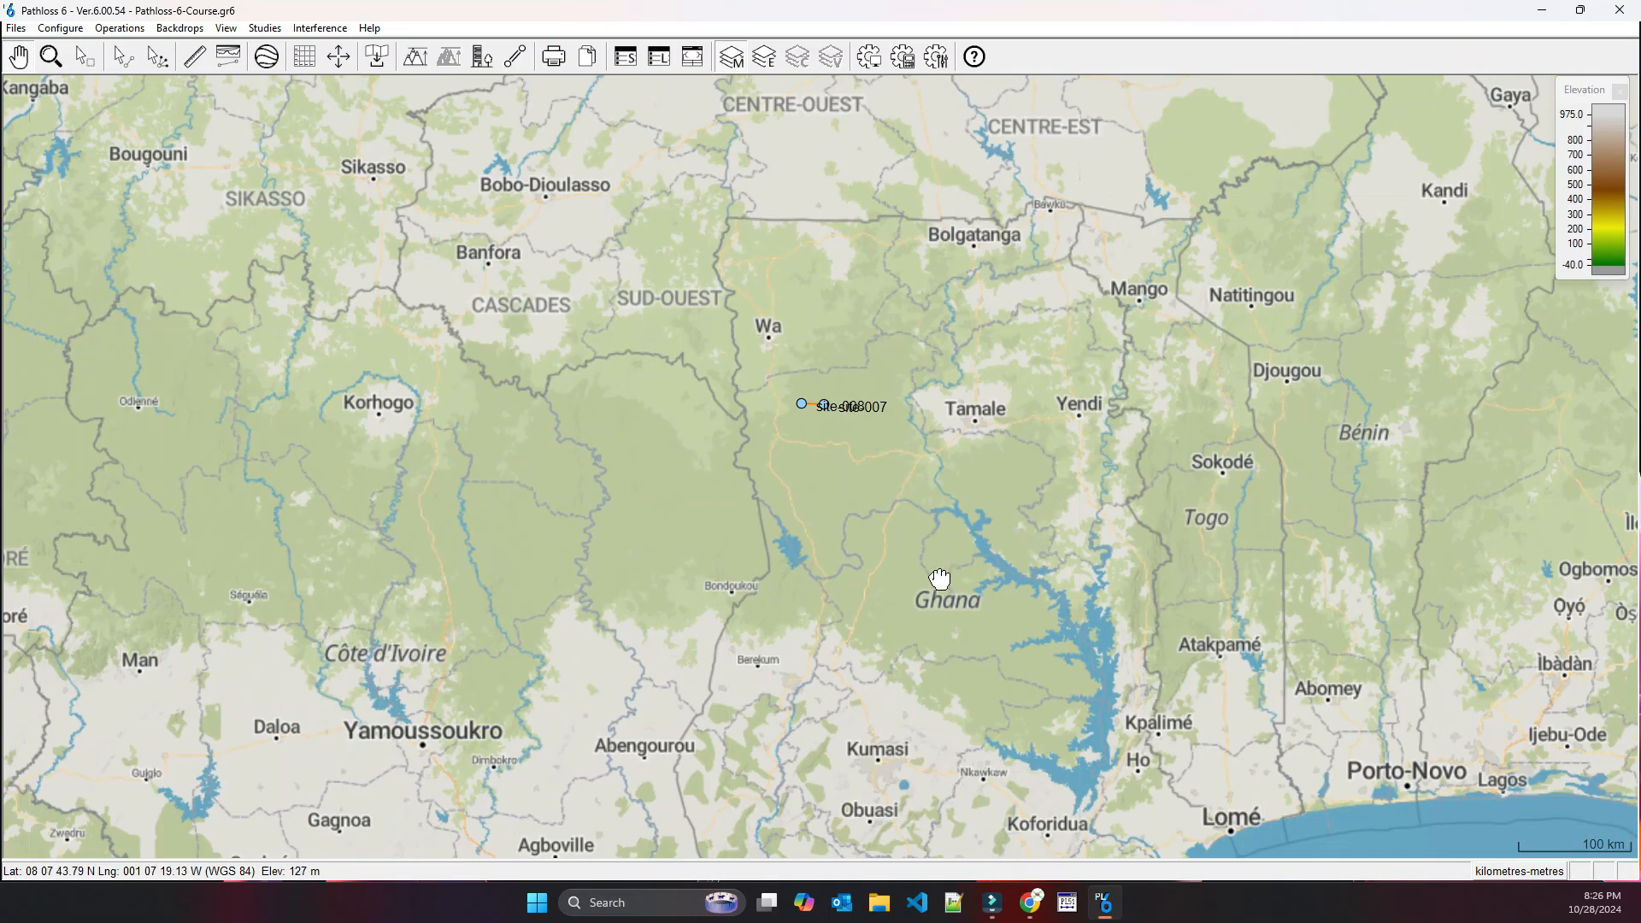
mouse_move(938, 579)
left_mouse_down()
mouse_move(803, 476)
mouse_move(622, 490)
left_mouse_up()
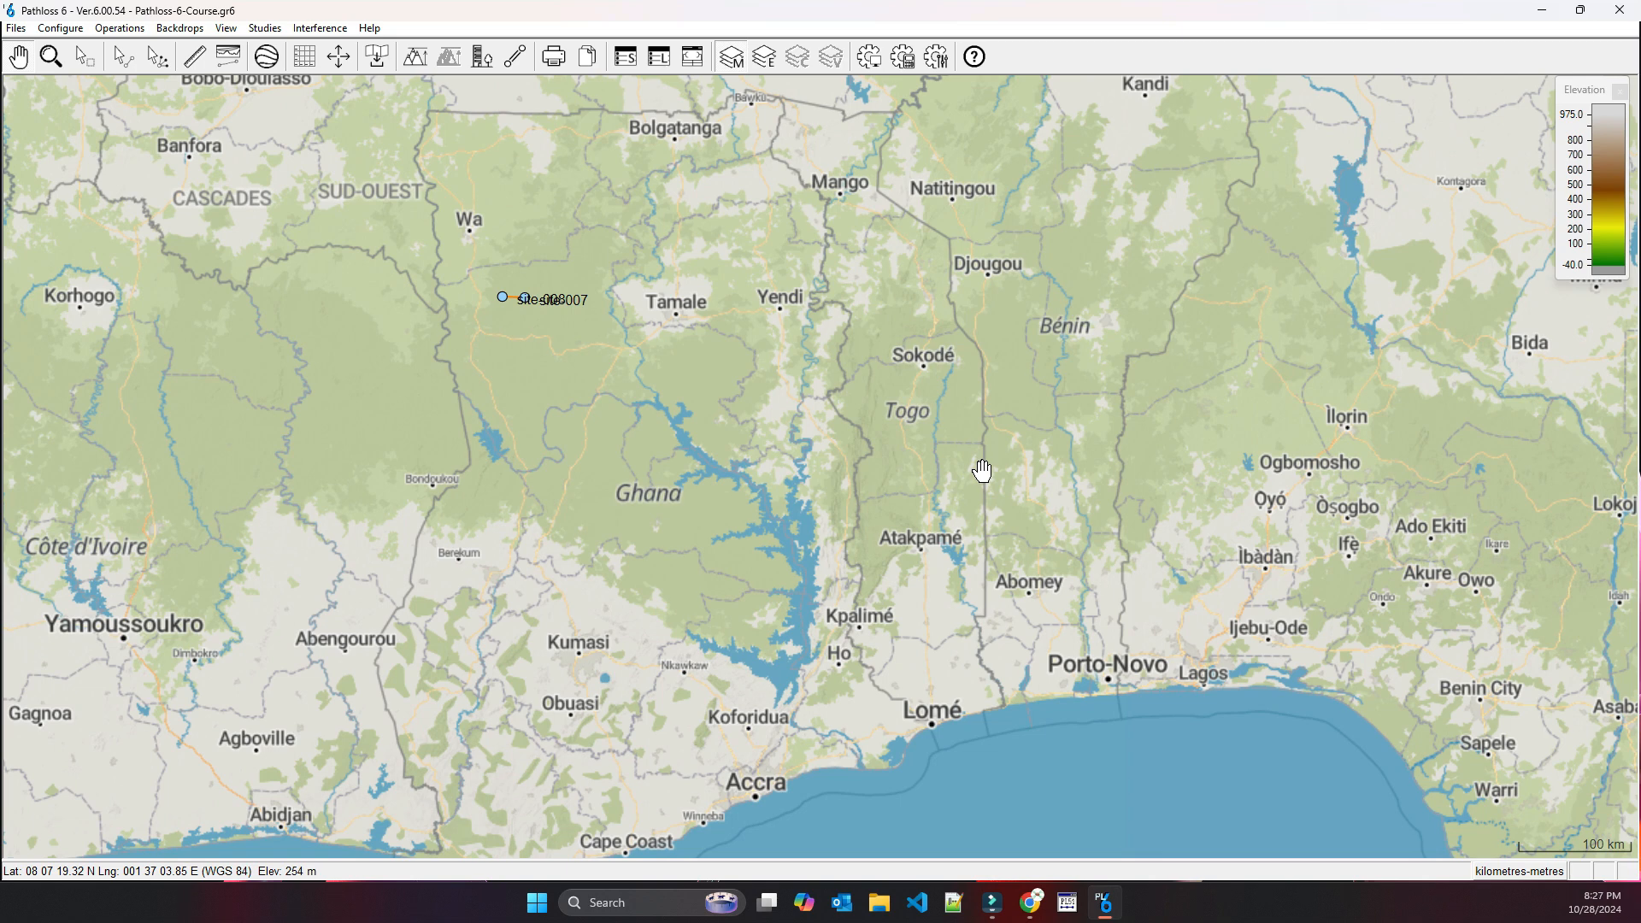
- Generate a terrain profile about 20.4 km long between two points in central Ghana, inspect it, and close the link and profile windows
left_click(229, 58)
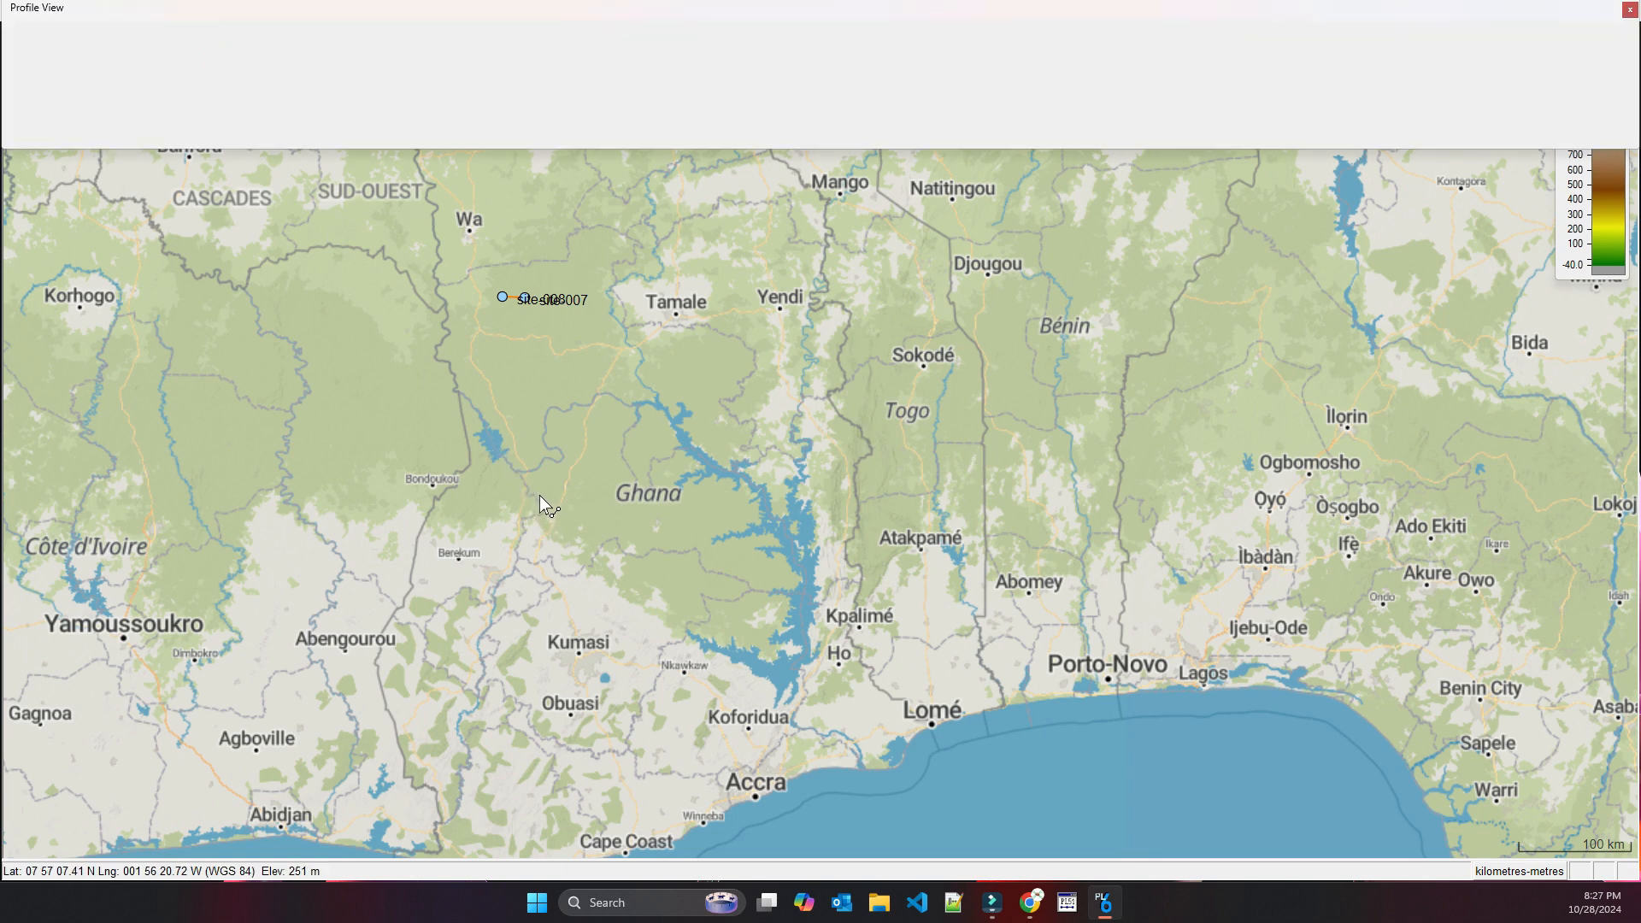
left_click(571, 488)
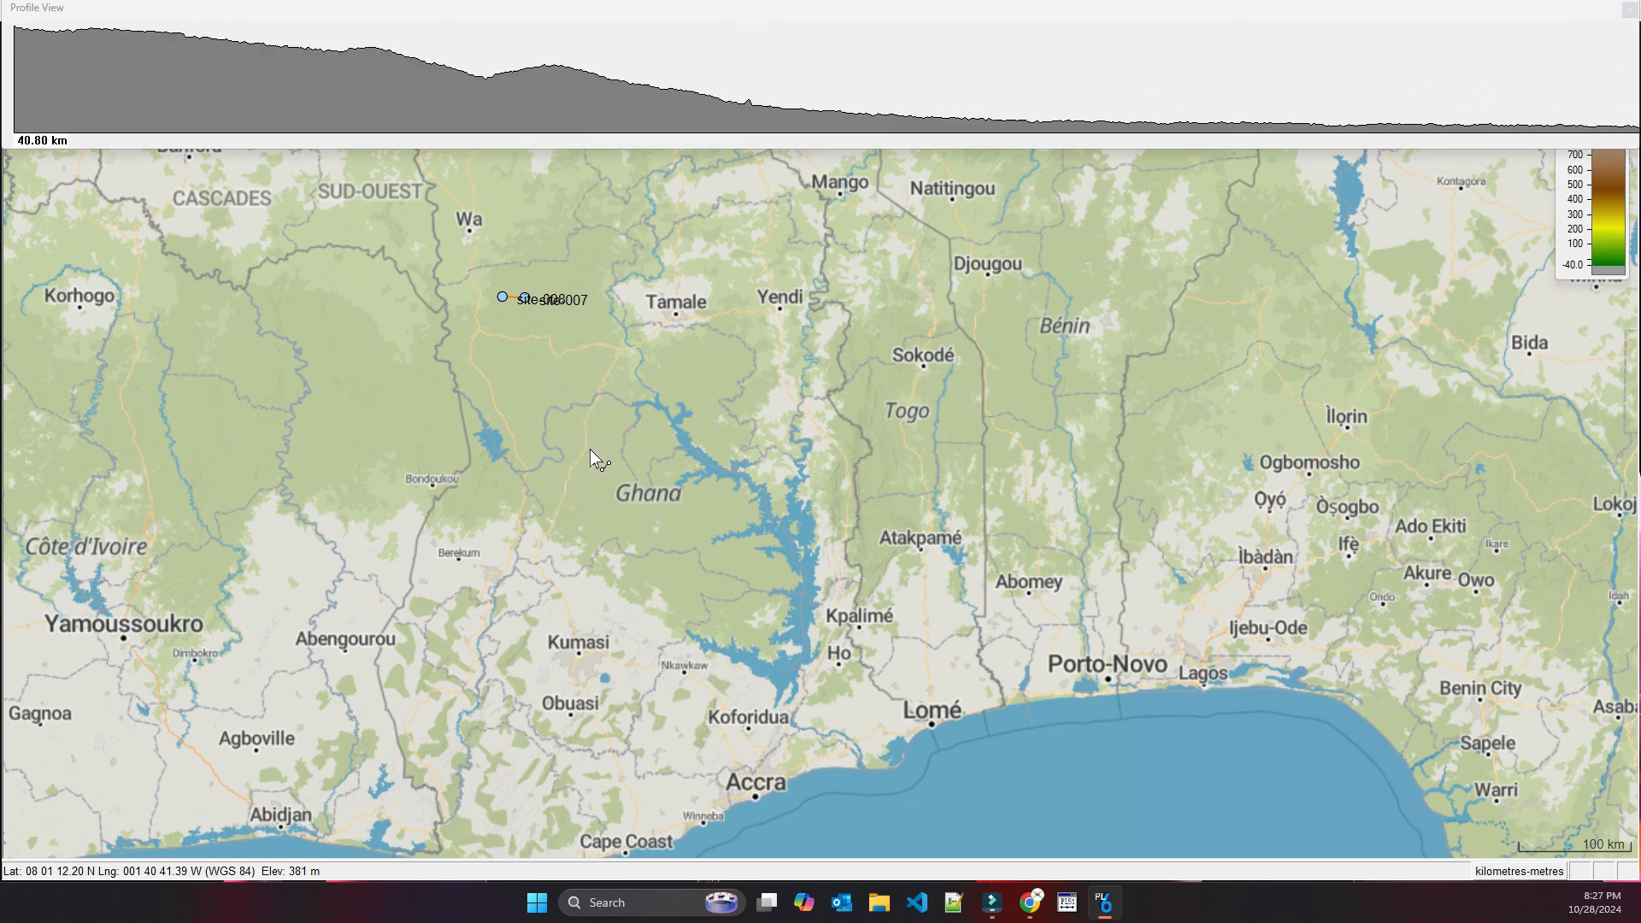
left_click(573, 465)
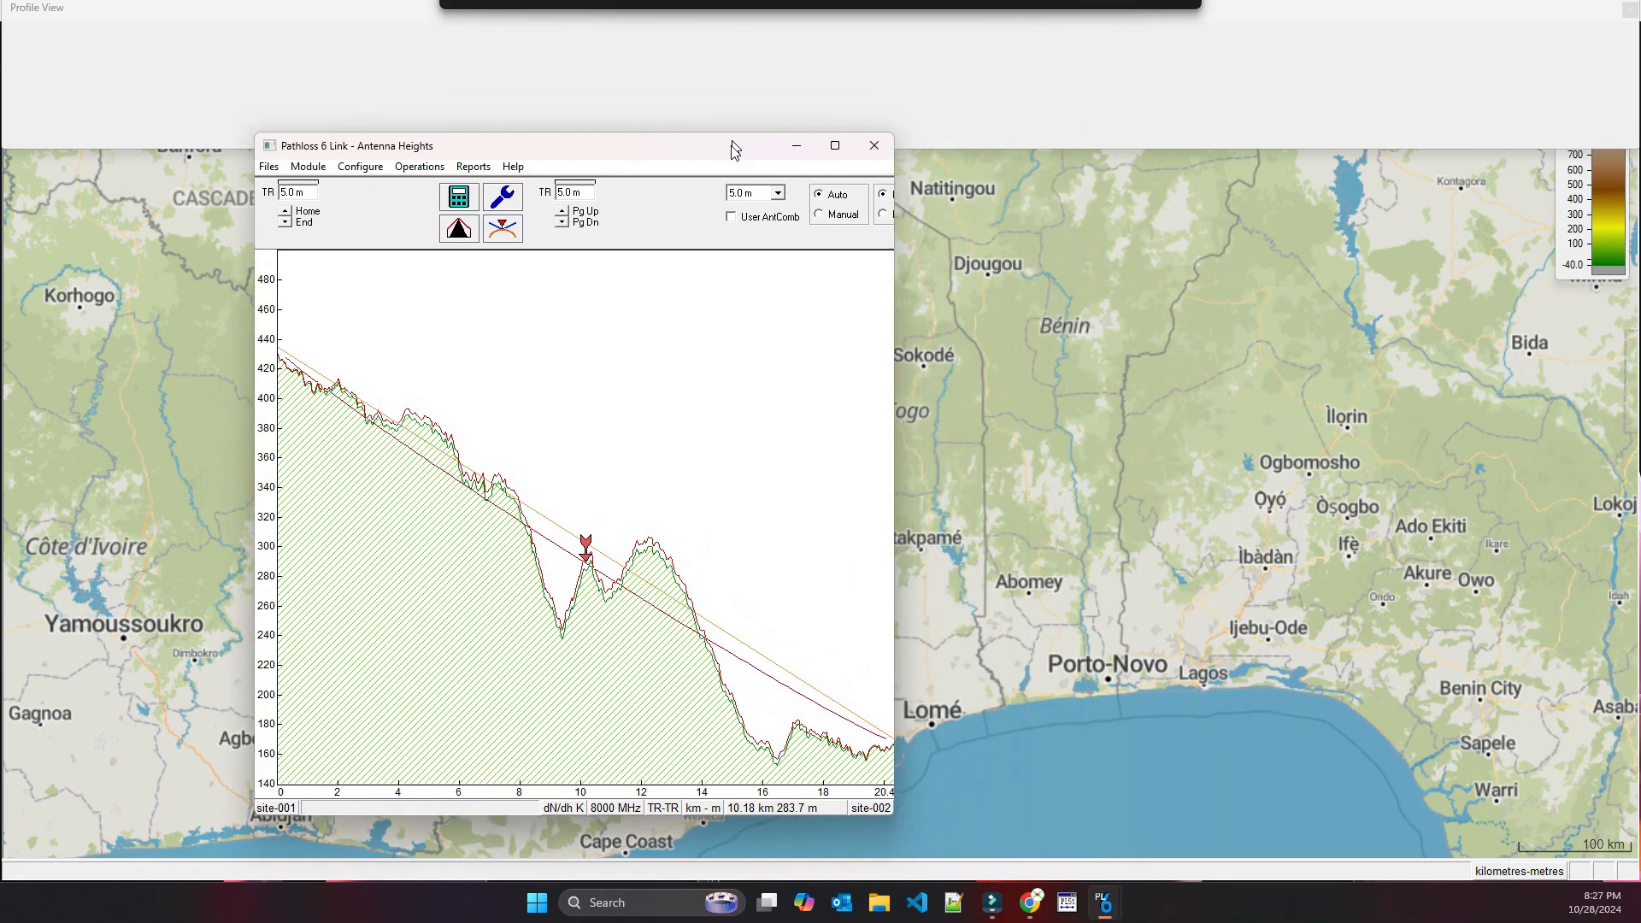
left_click_drag(732, 150, 729, 173)
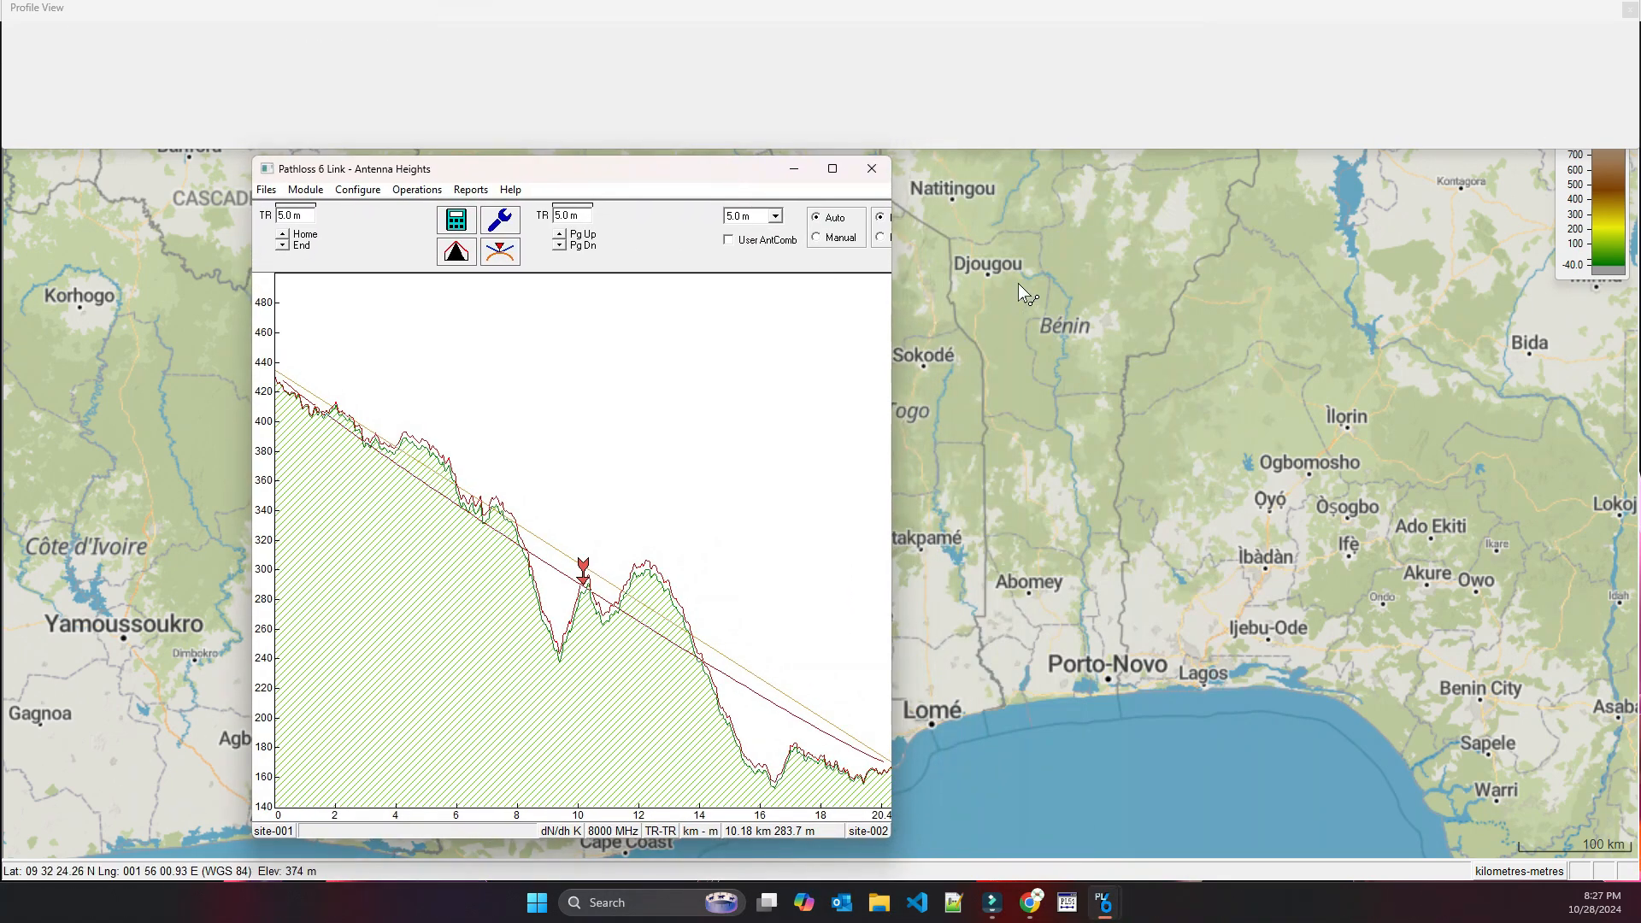
left_click(872, 169)
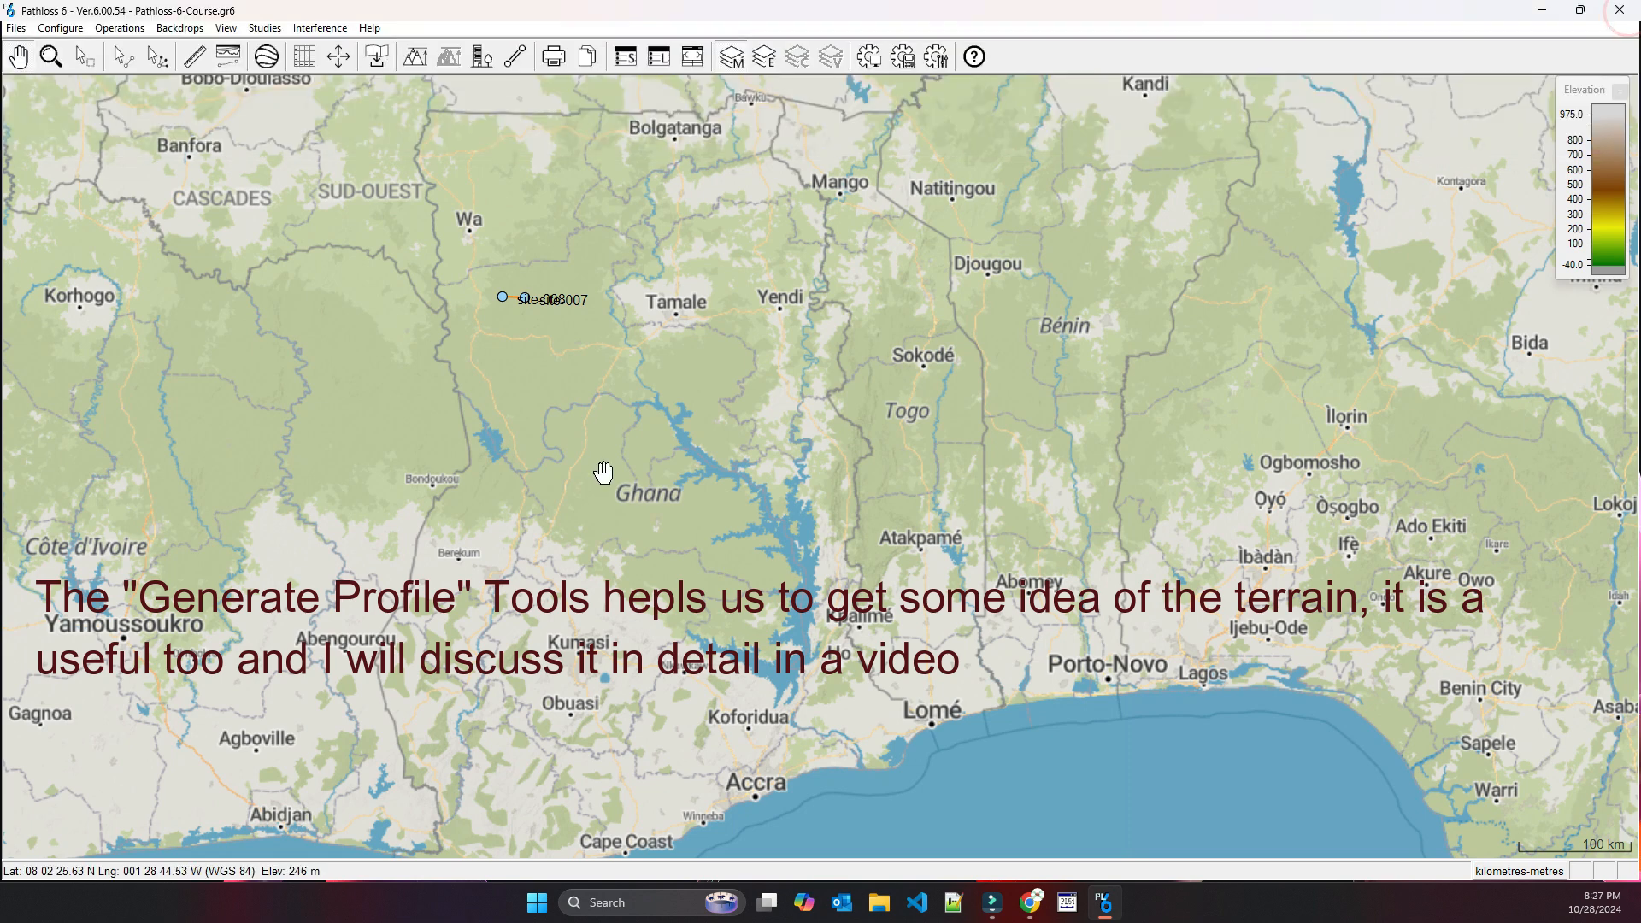
left_click(1629, 9)
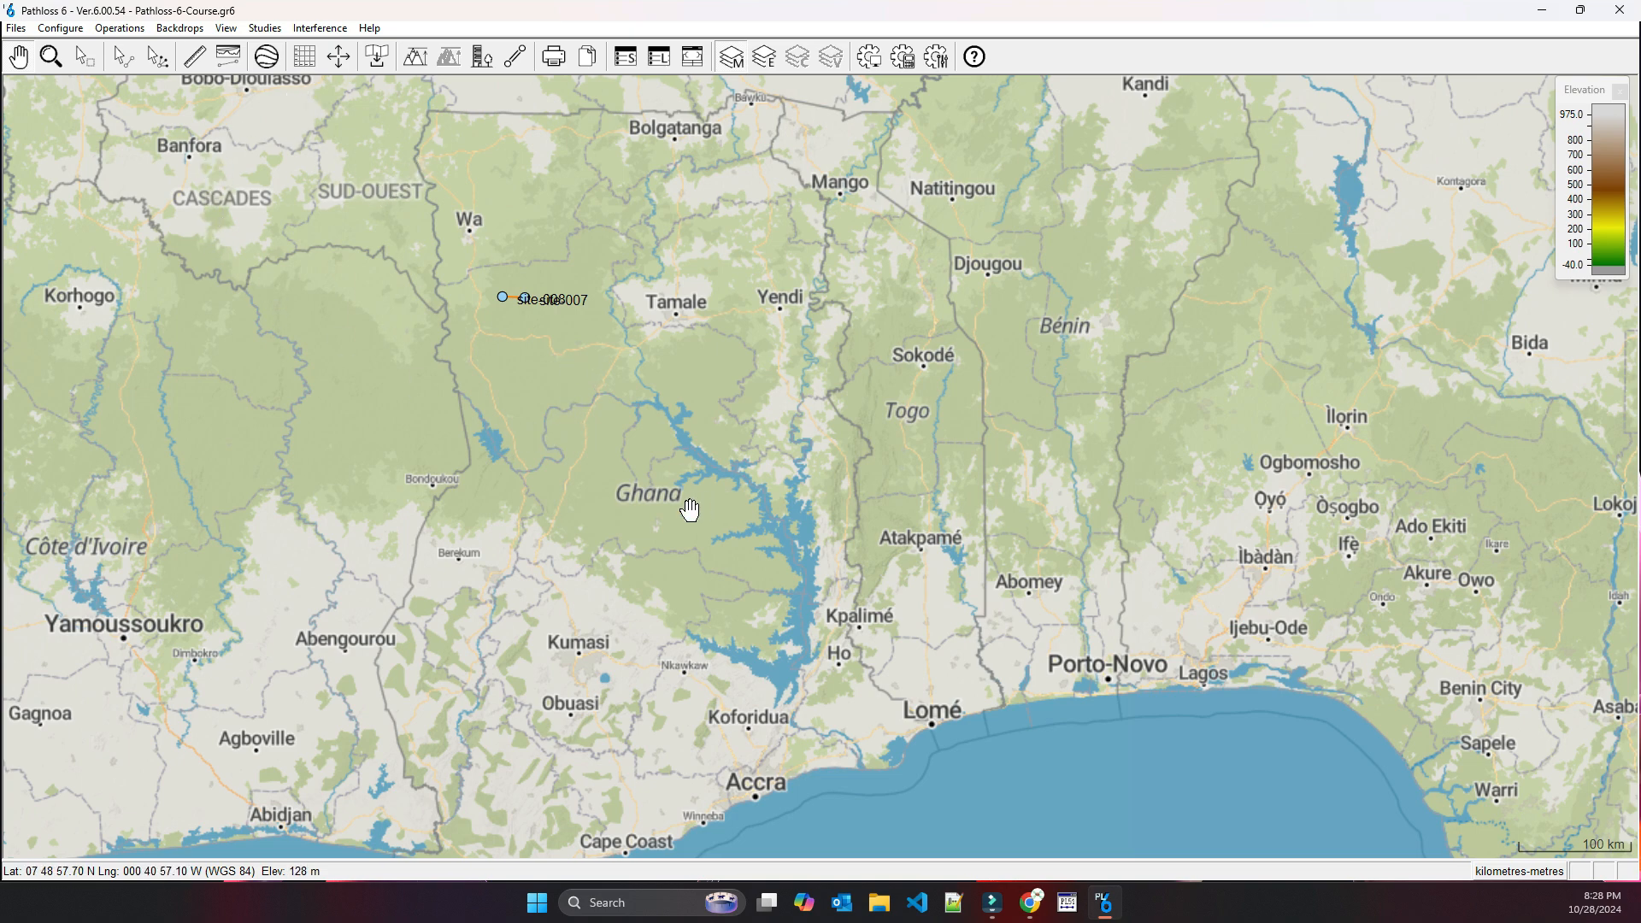
- Measure the distance between two points east of Awutu Bereku, near the coast west of Accra
scroll(820, 462, "up", 2)
scroll(819, 464, "up", 1)
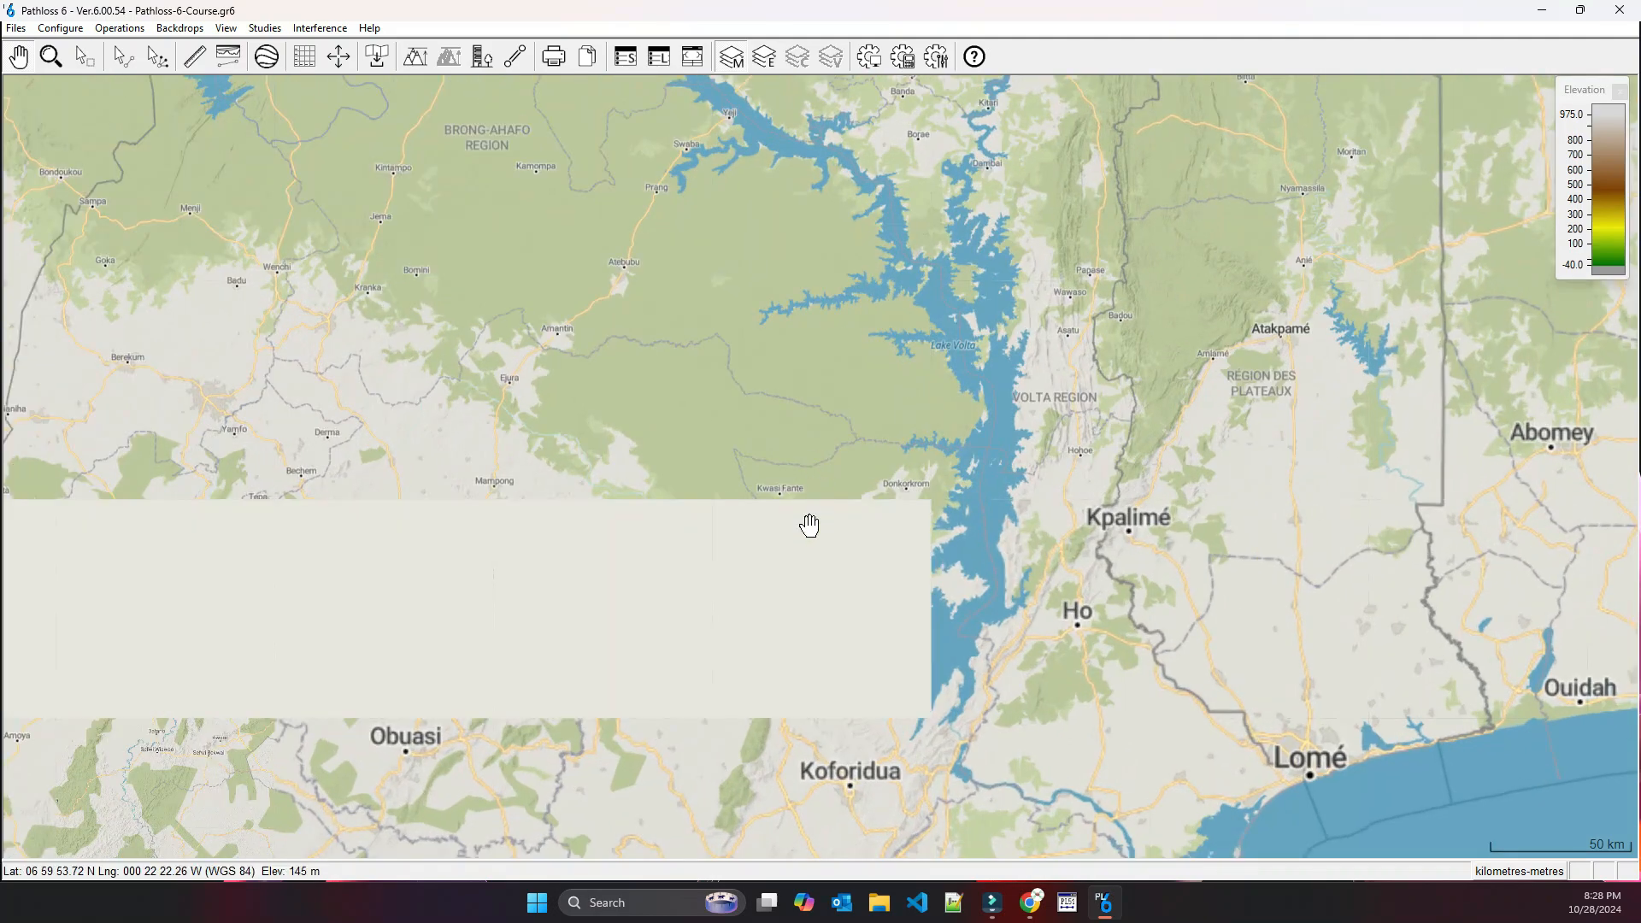
scroll(670, 556, "up", 1)
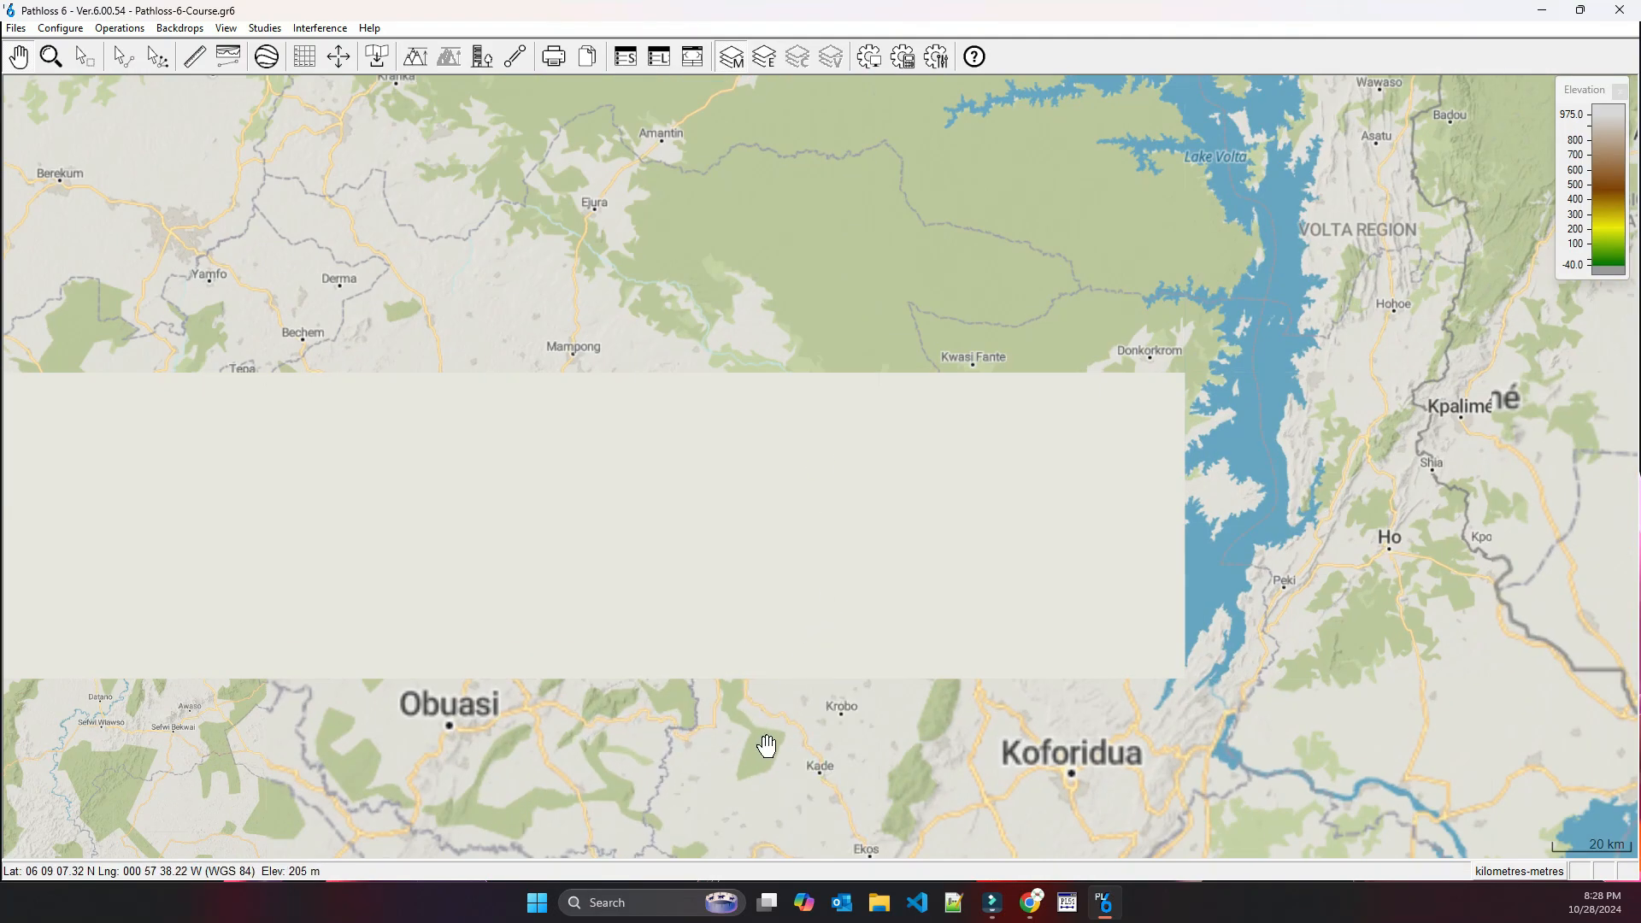
left_click_drag(768, 752, 555, 398)
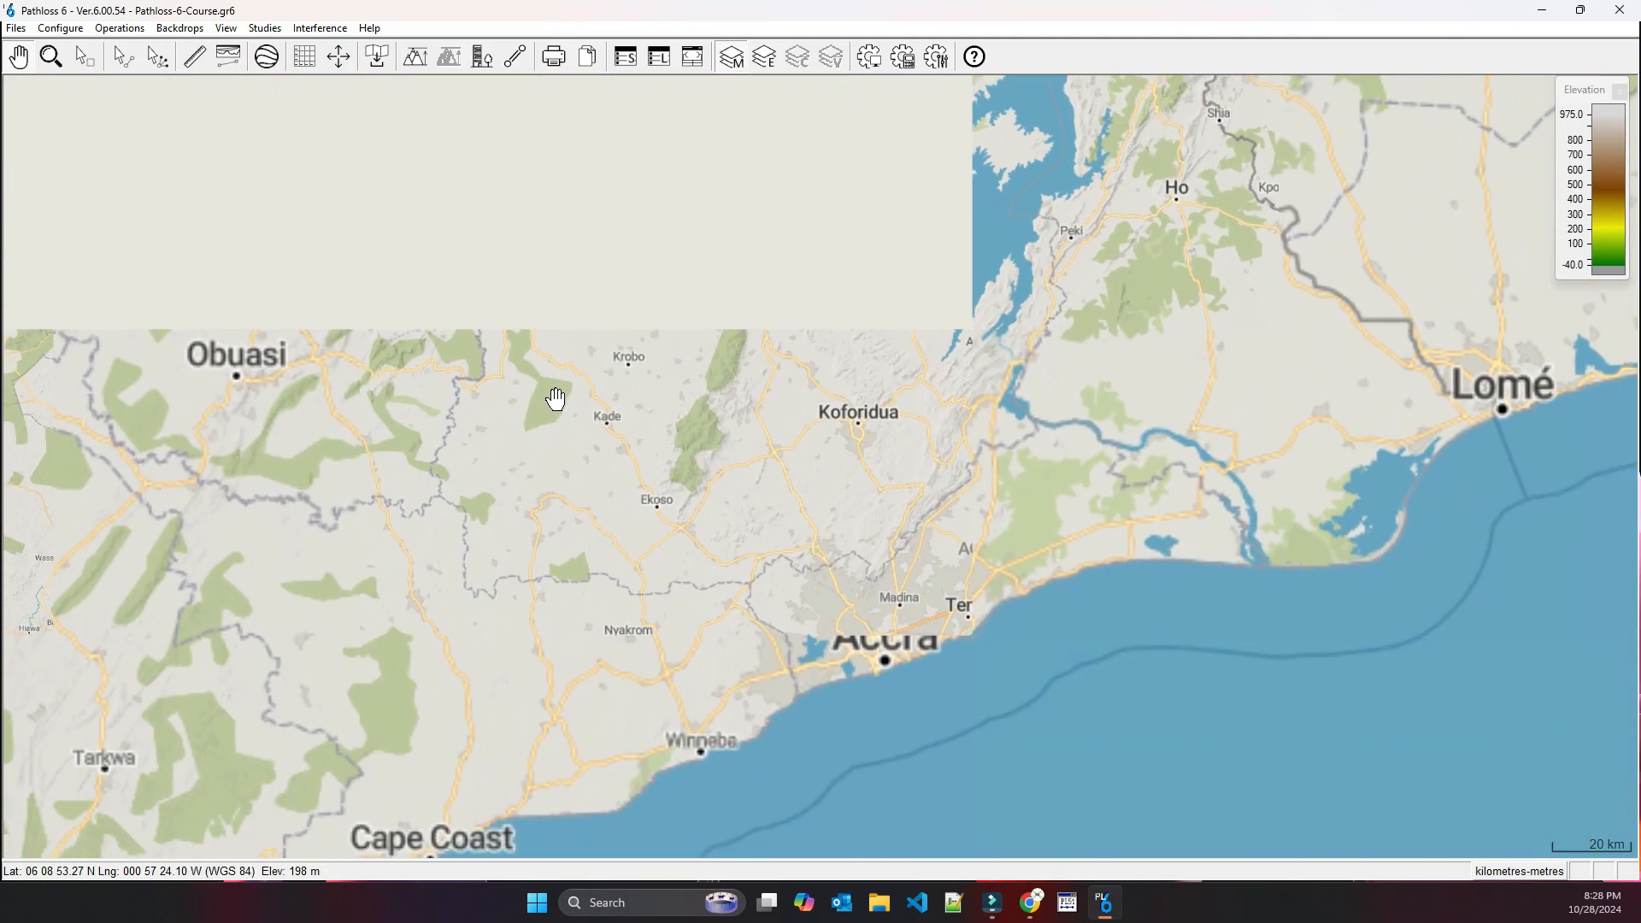
scroll(820, 461, "up", 1)
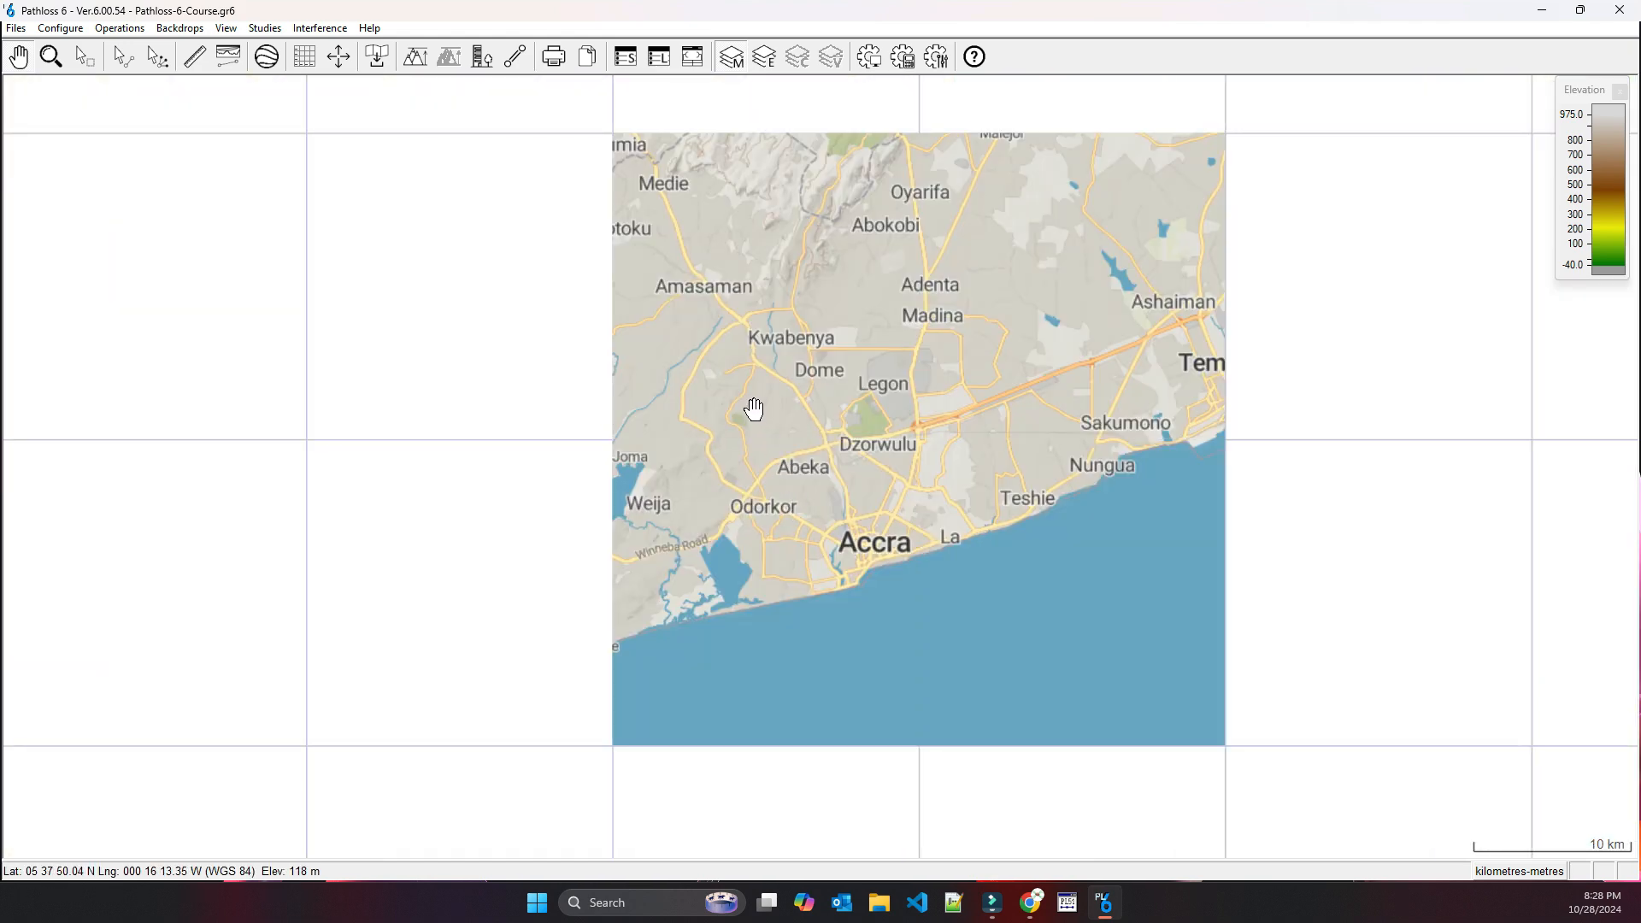
left_click_drag(667, 547, 843, 388)
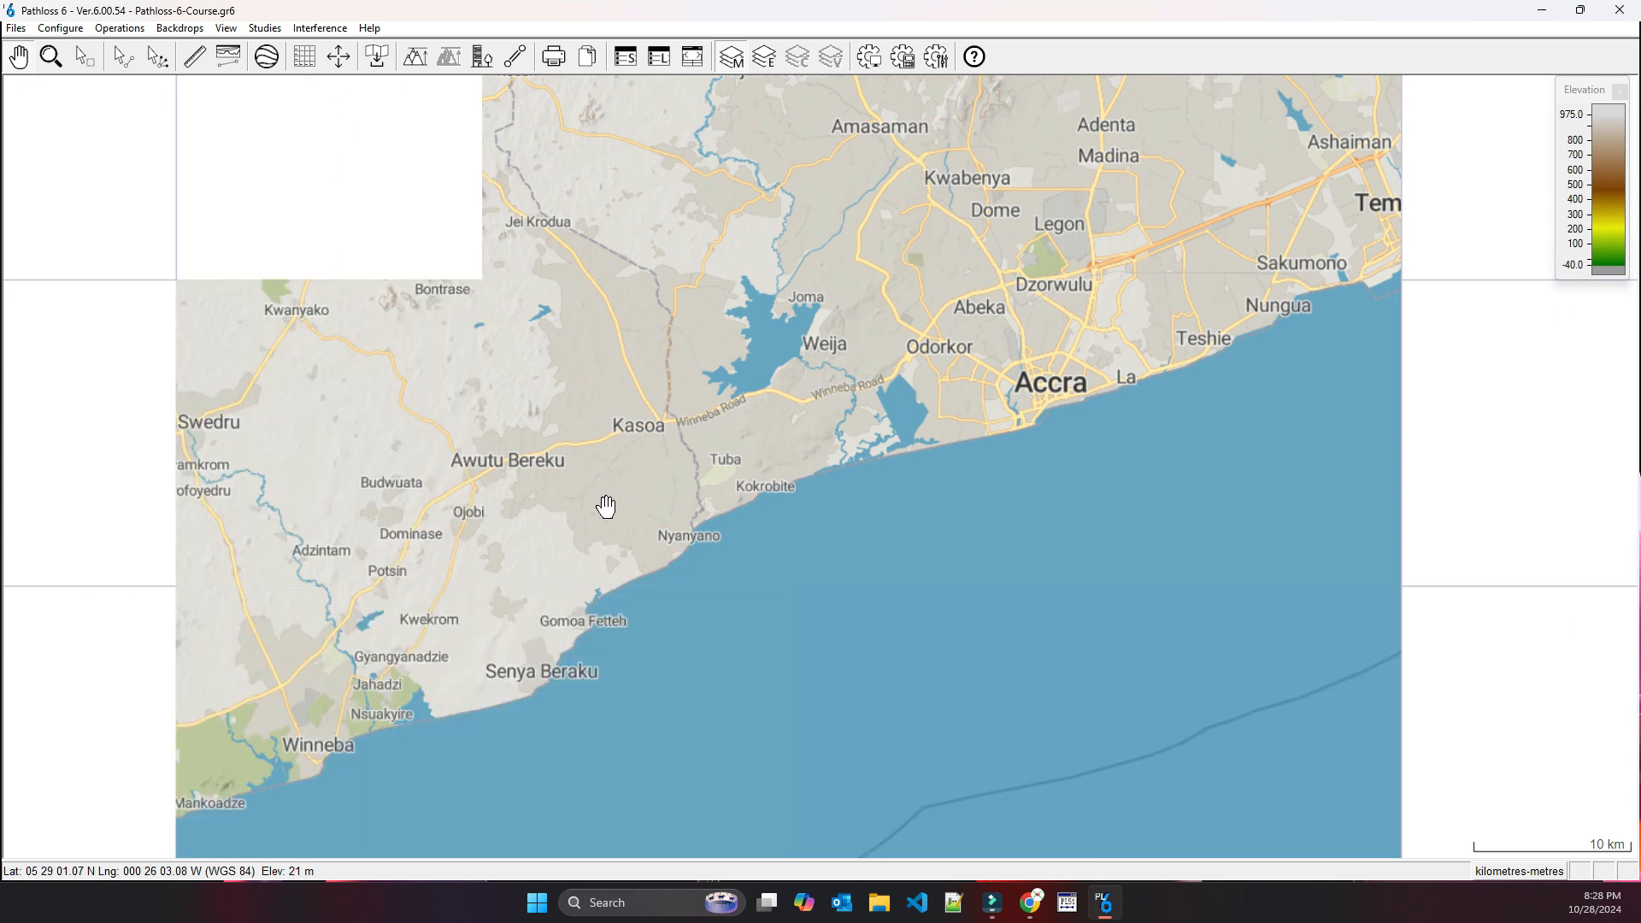
left_click(196, 60)
left_click(566, 486)
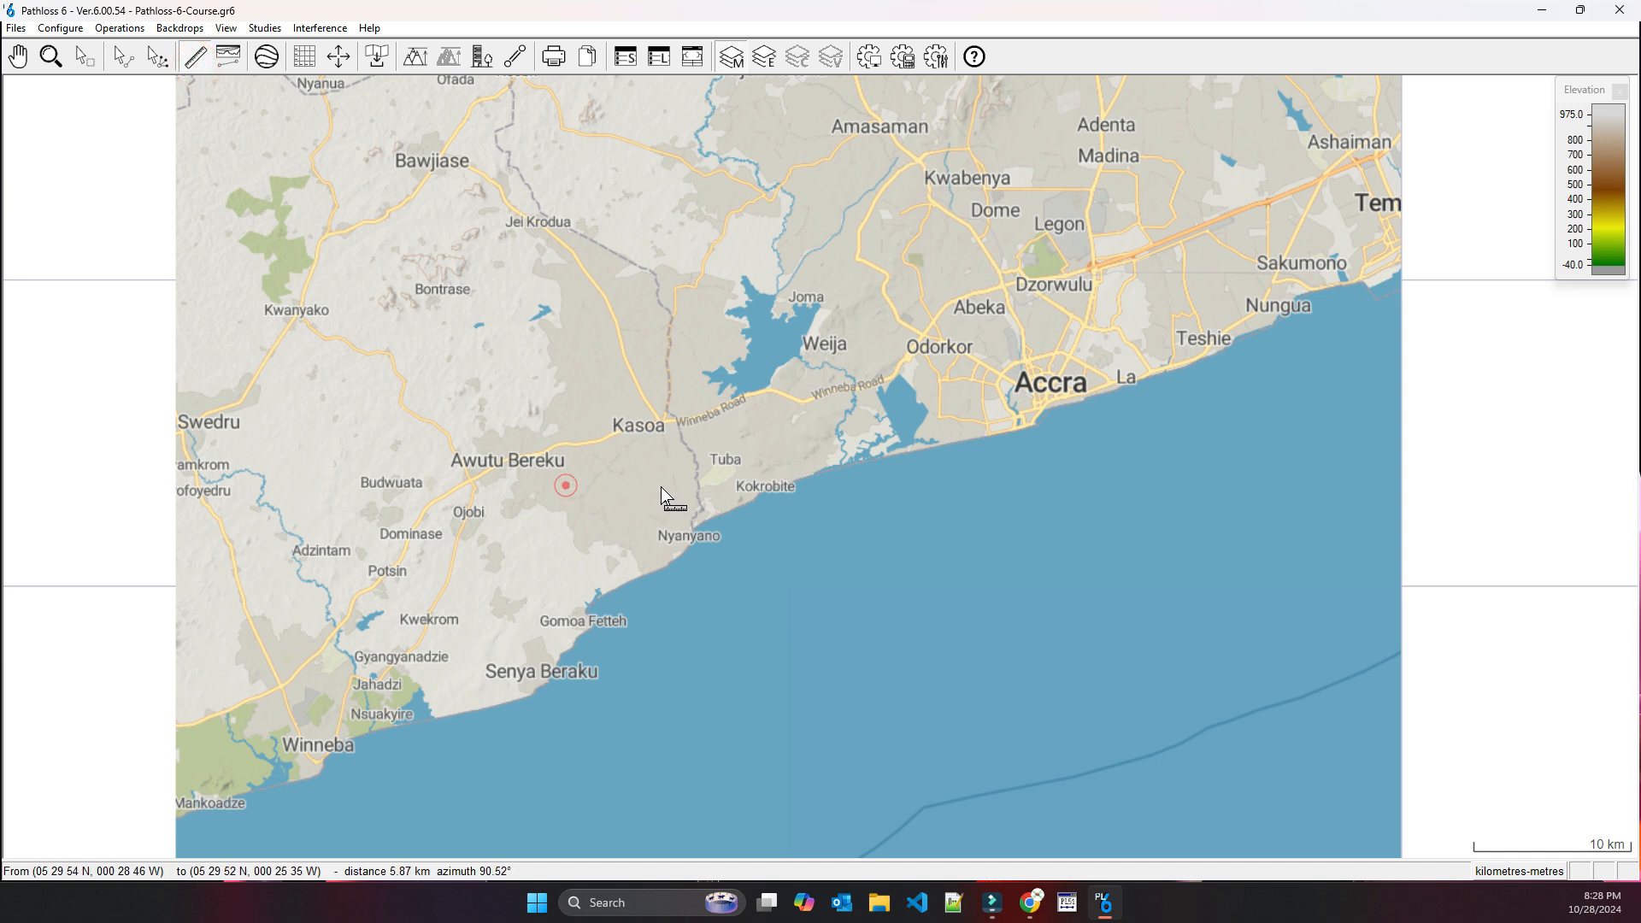
left_click(665, 484)
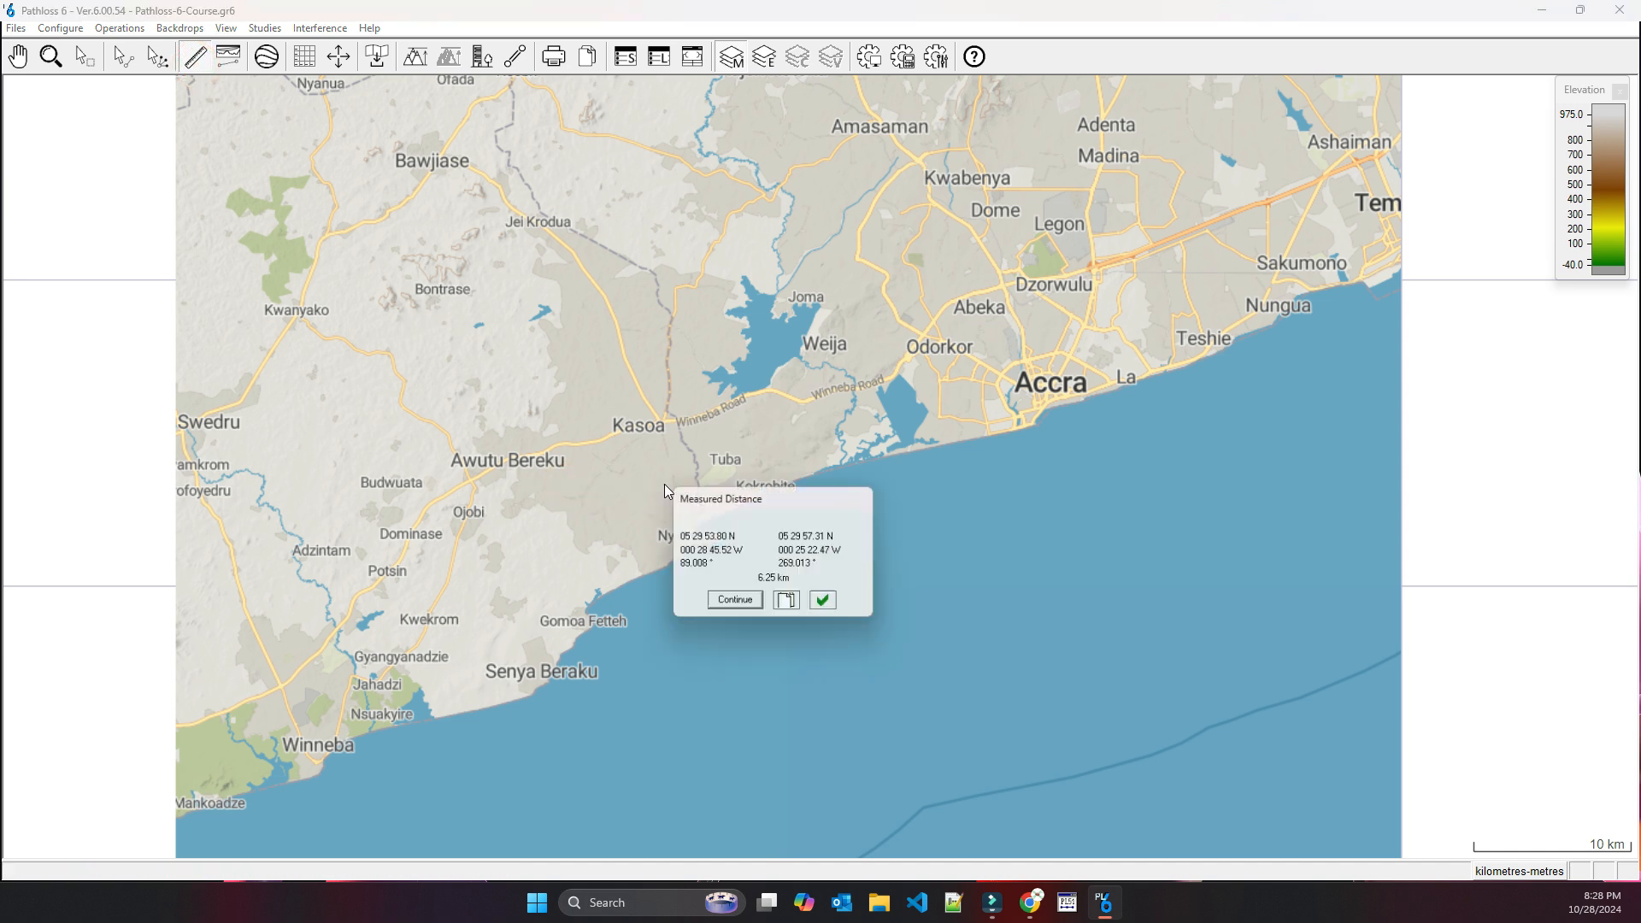
left_click(828, 604)
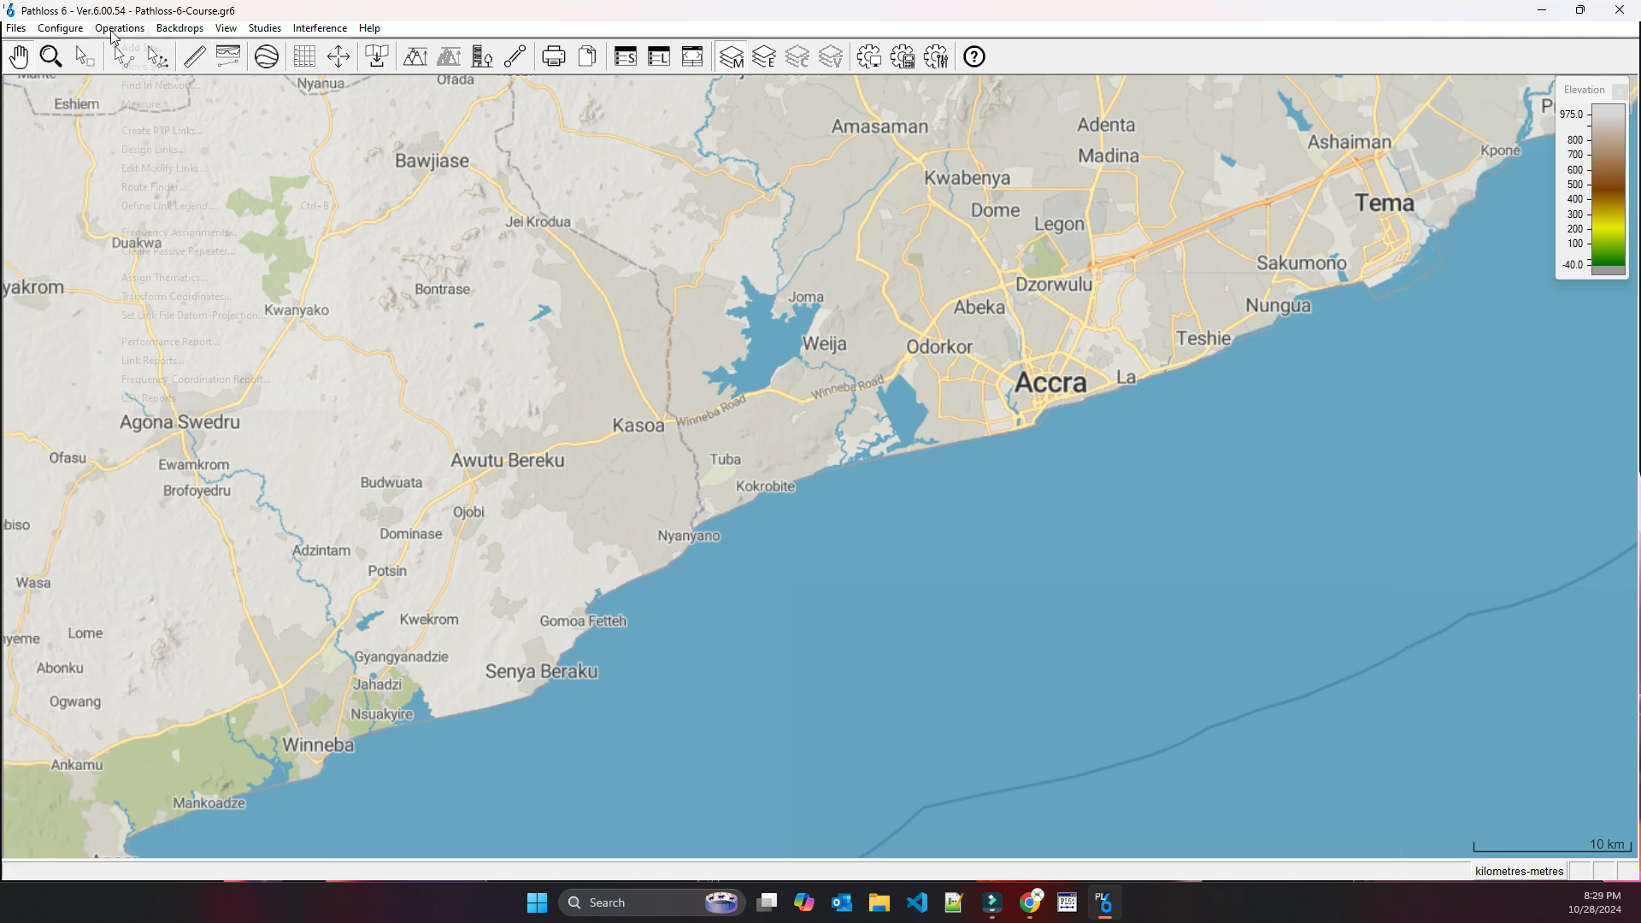
- Move site-003 slightly south on the map, to about 05 29 43 N, 000 27 29 W, and accept the move
left_click(112, 30)
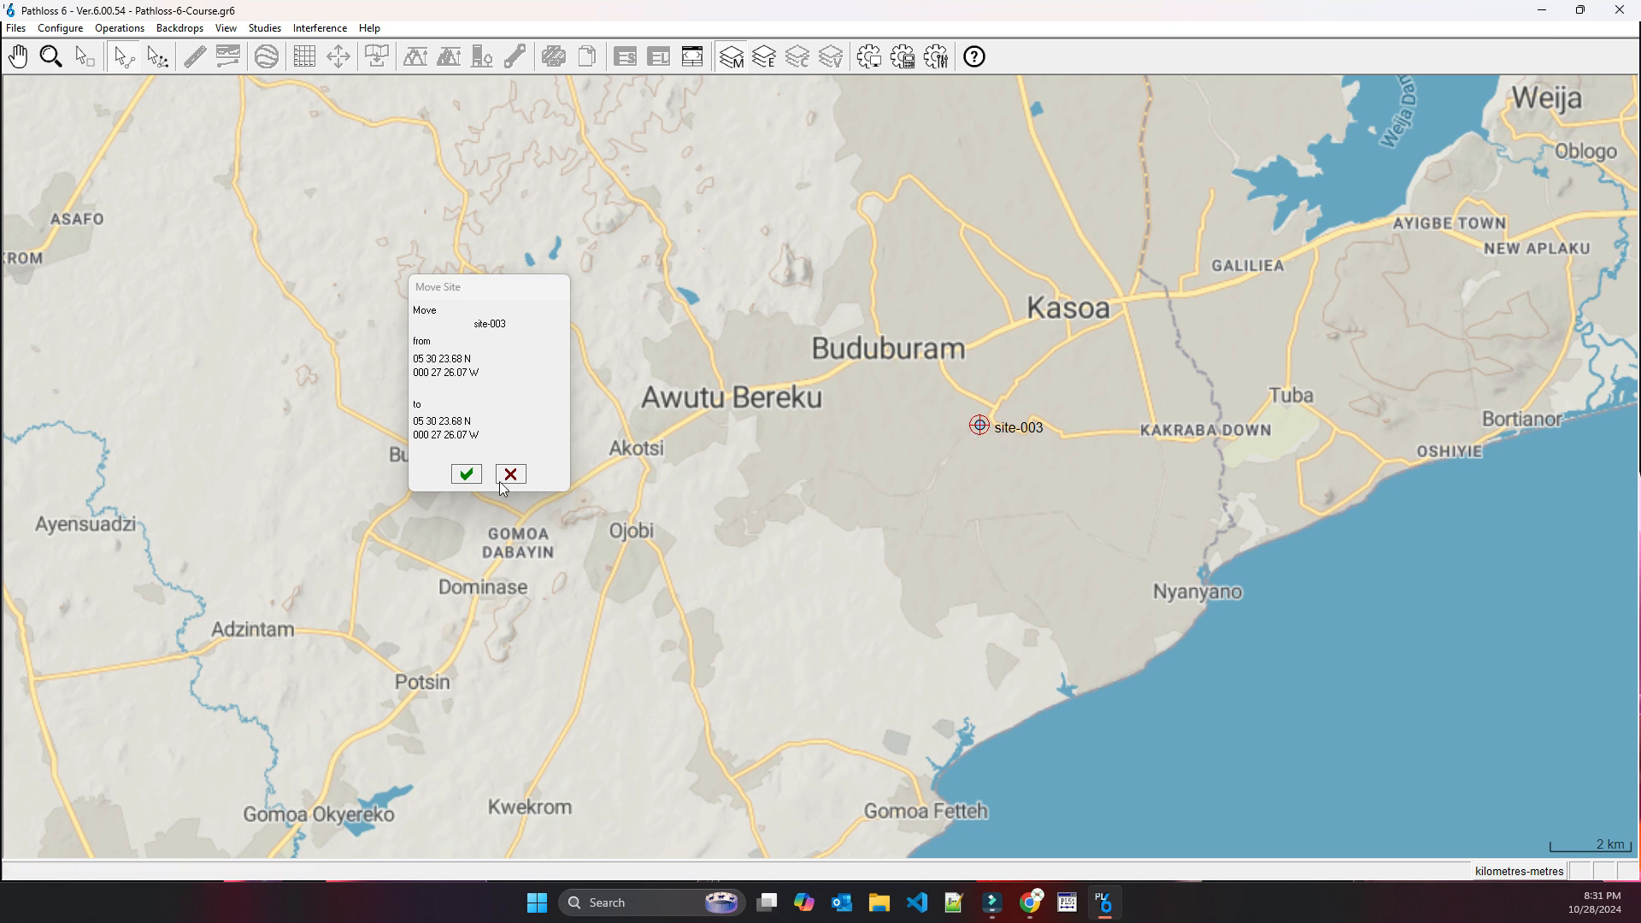
left_click(981, 427)
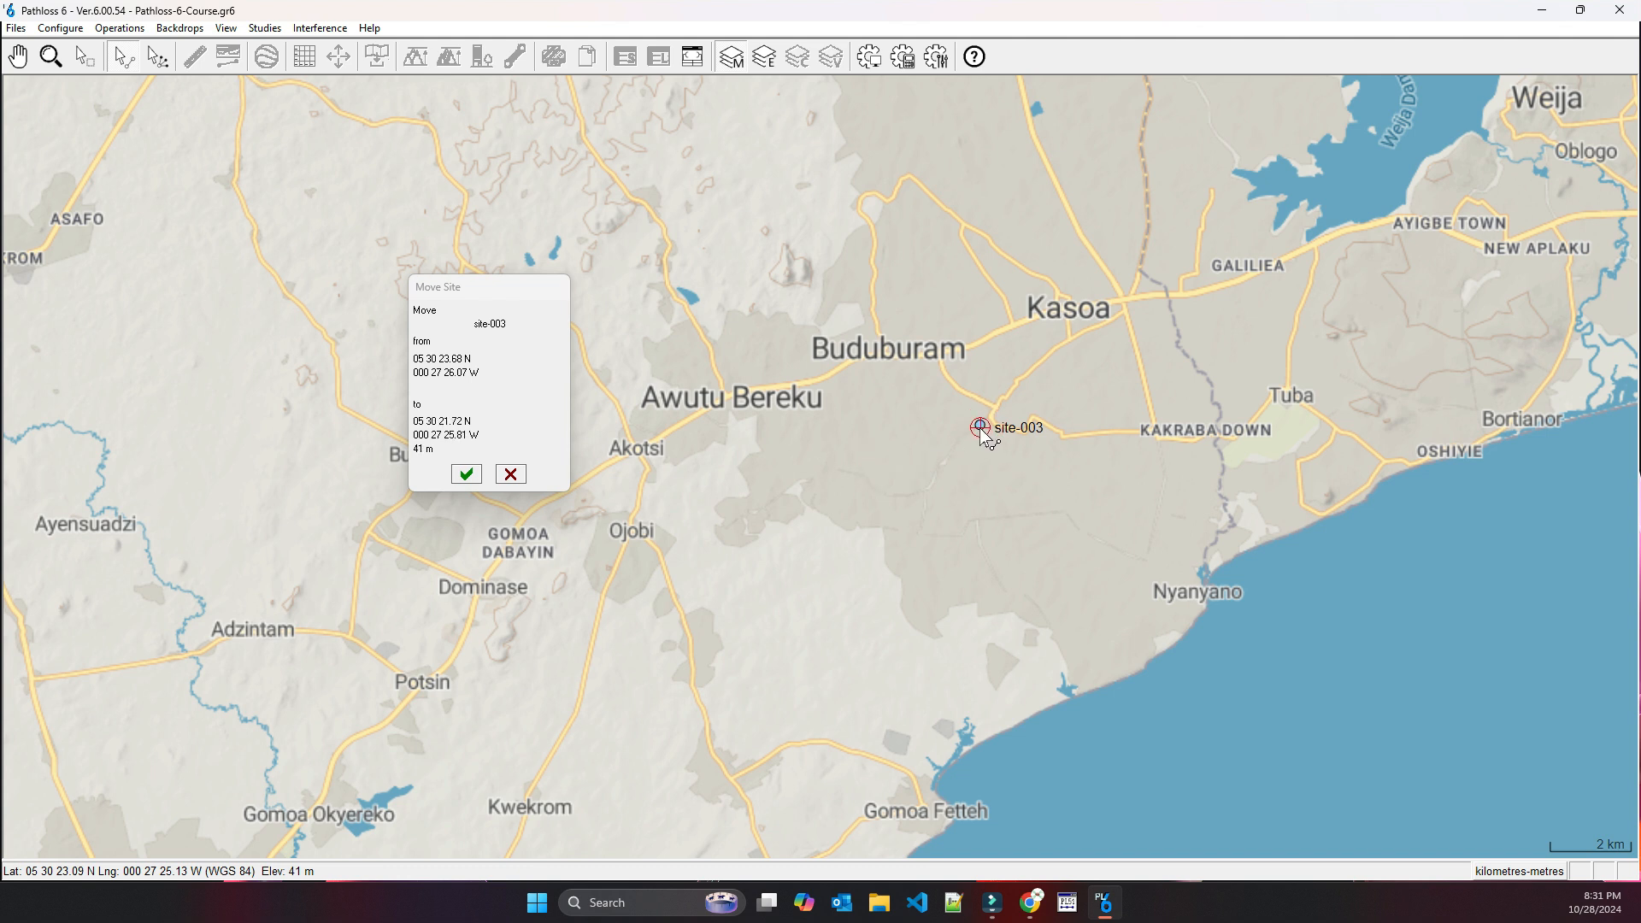
left_click(977, 476)
left_click(466, 476)
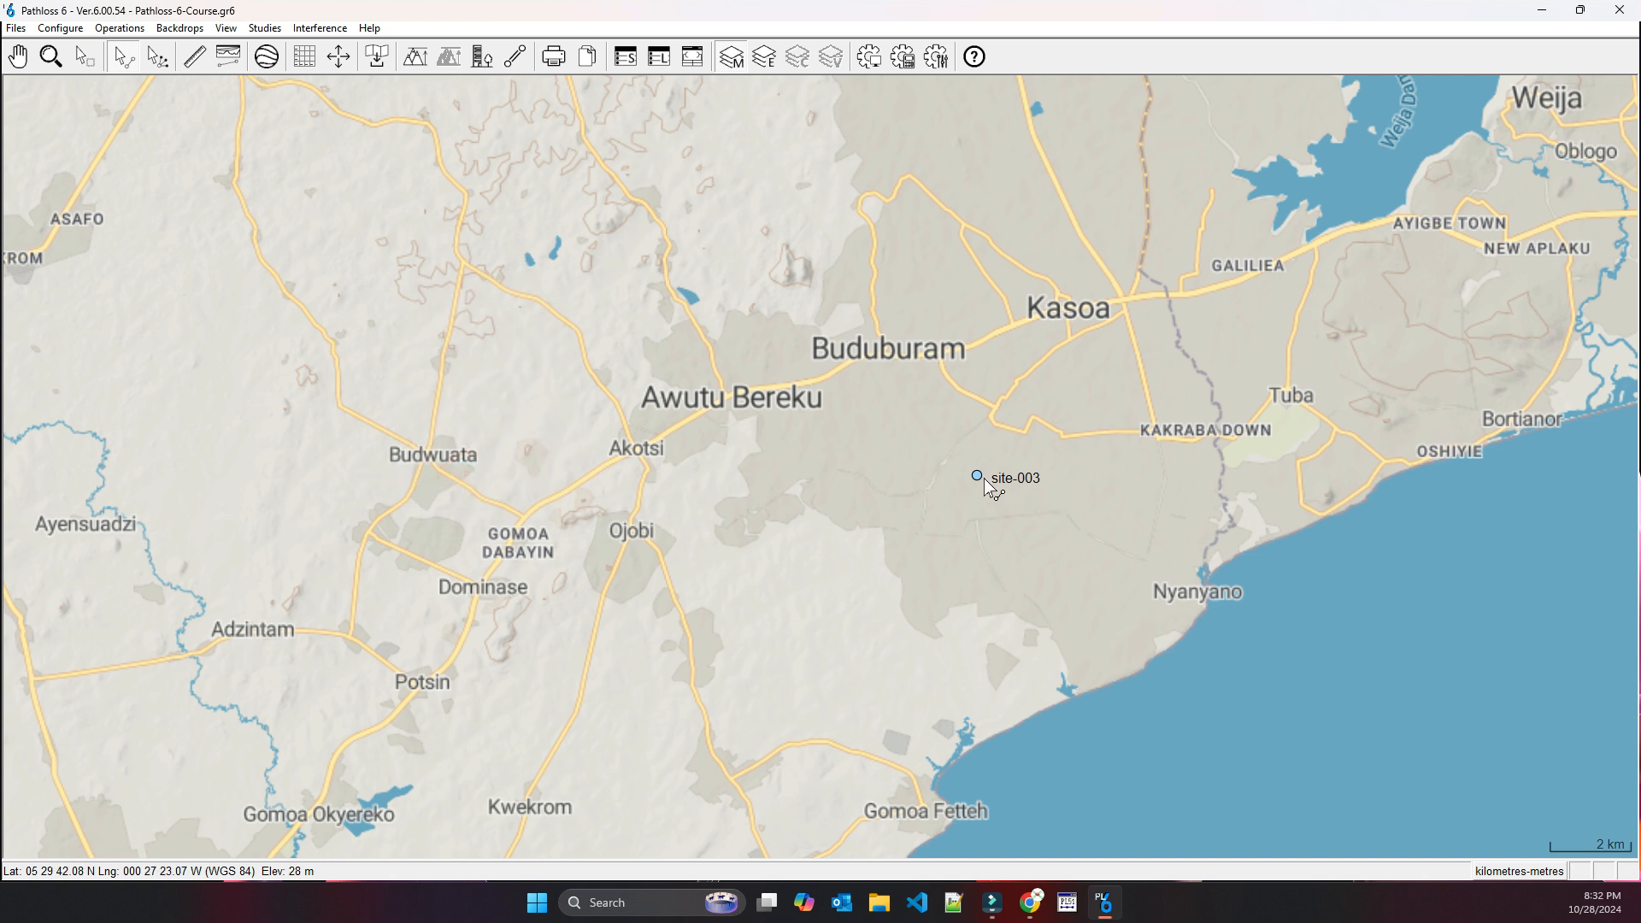
- Add an auto-named site west of site-003 at about 05 29 42 N, 000 29 10 W, and finish adding sites
left_click(120, 28)
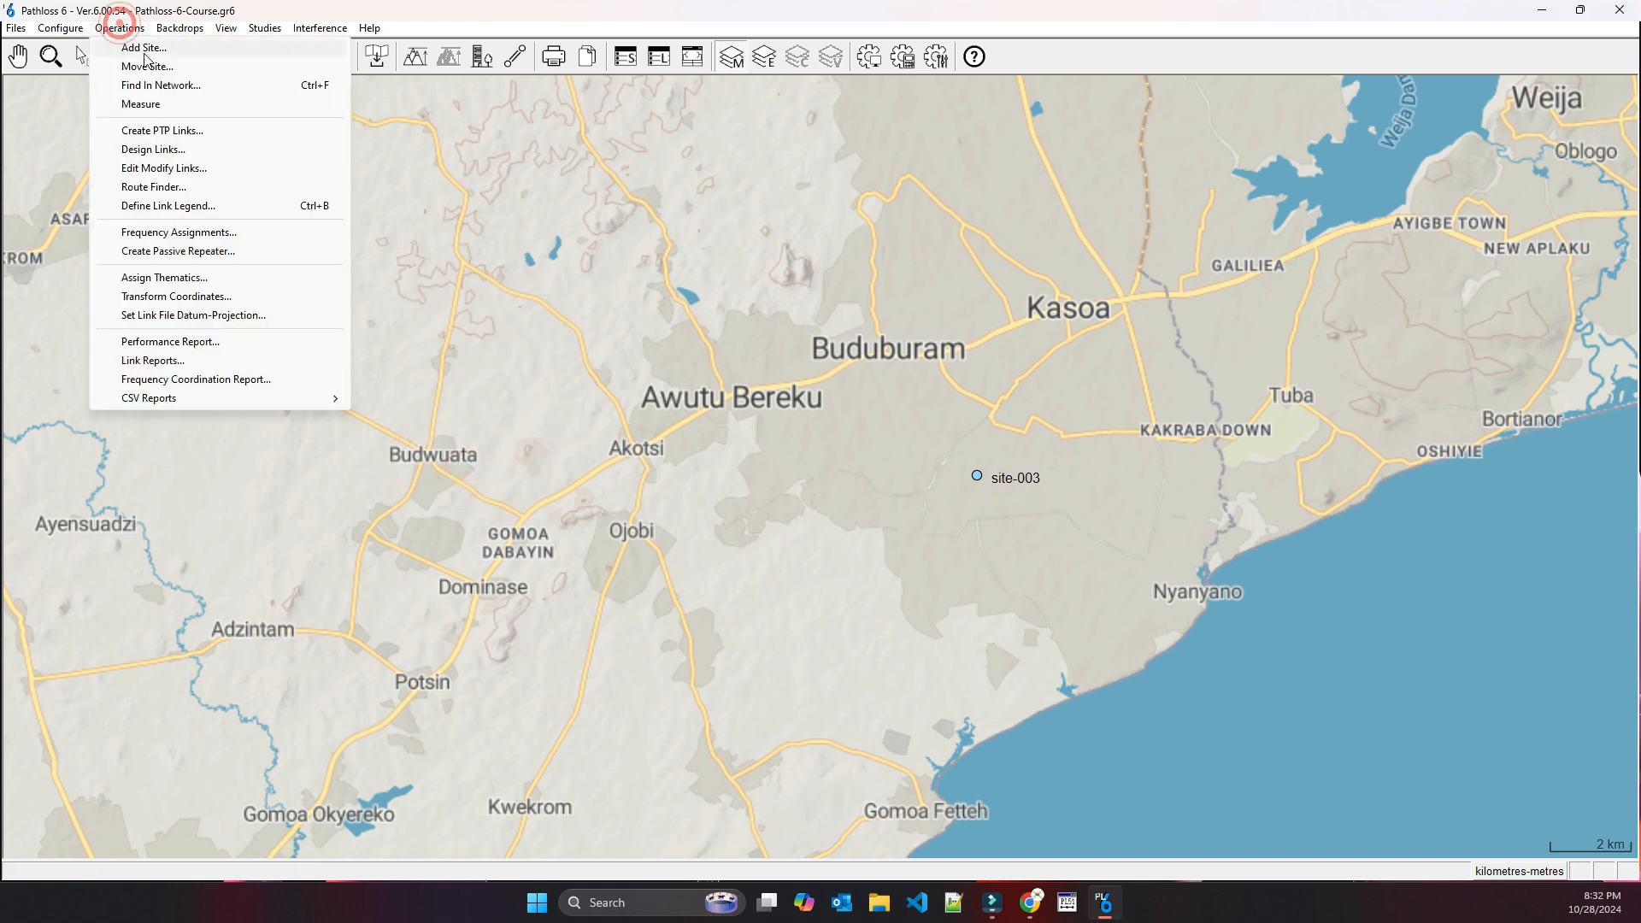
left_click(145, 48)
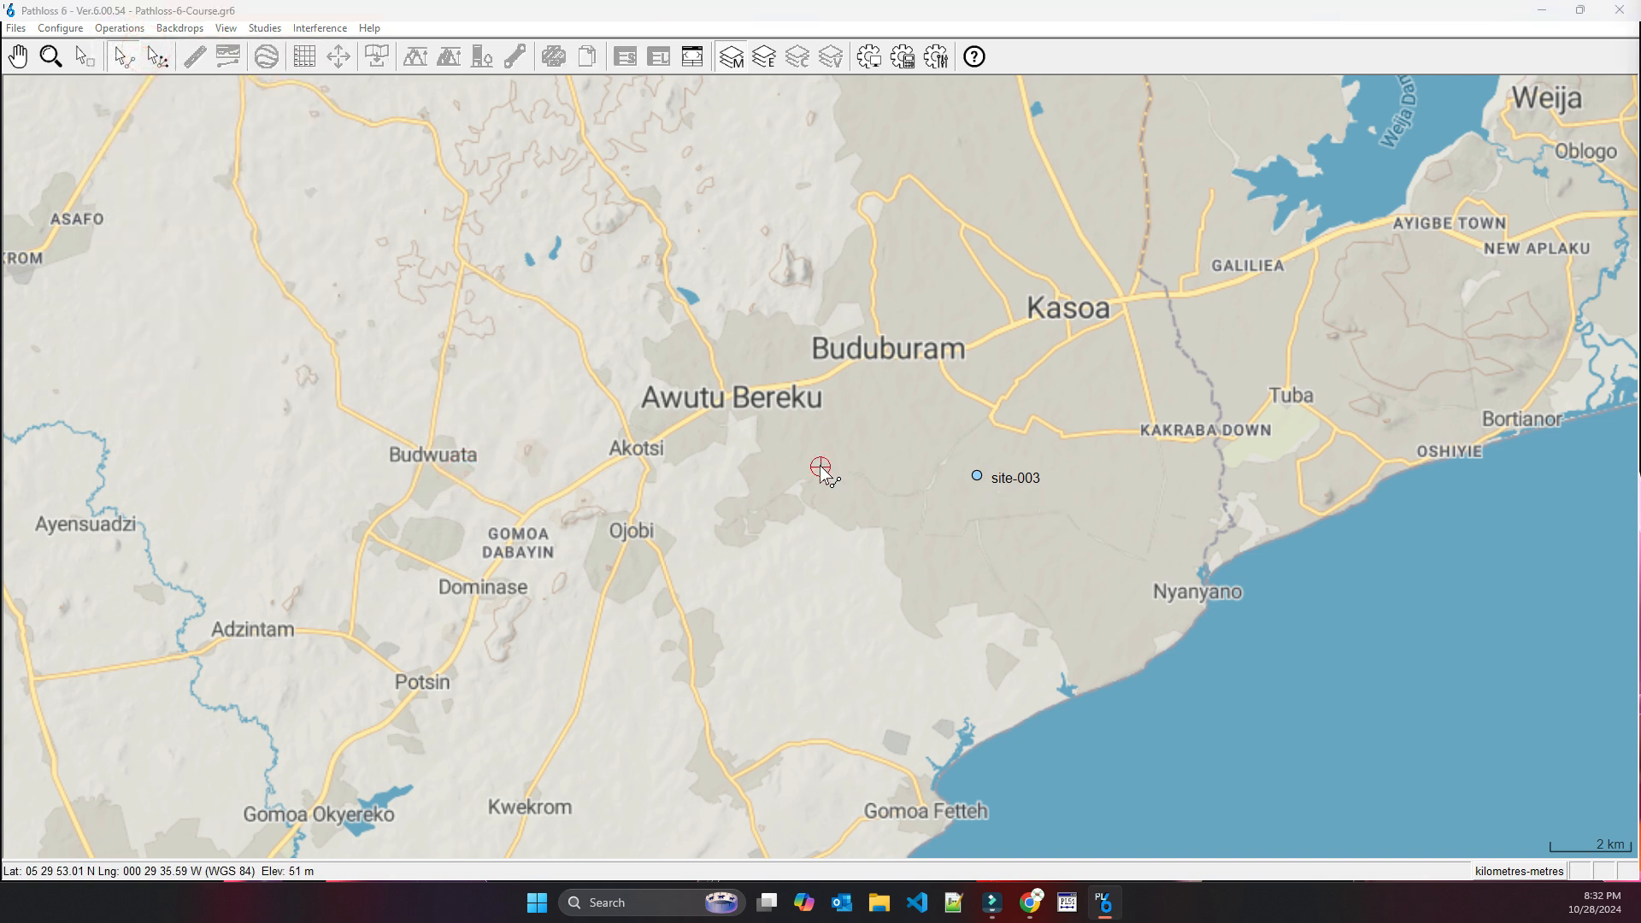
left_click(848, 491)
left_click(853, 486)
left_click(851, 477)
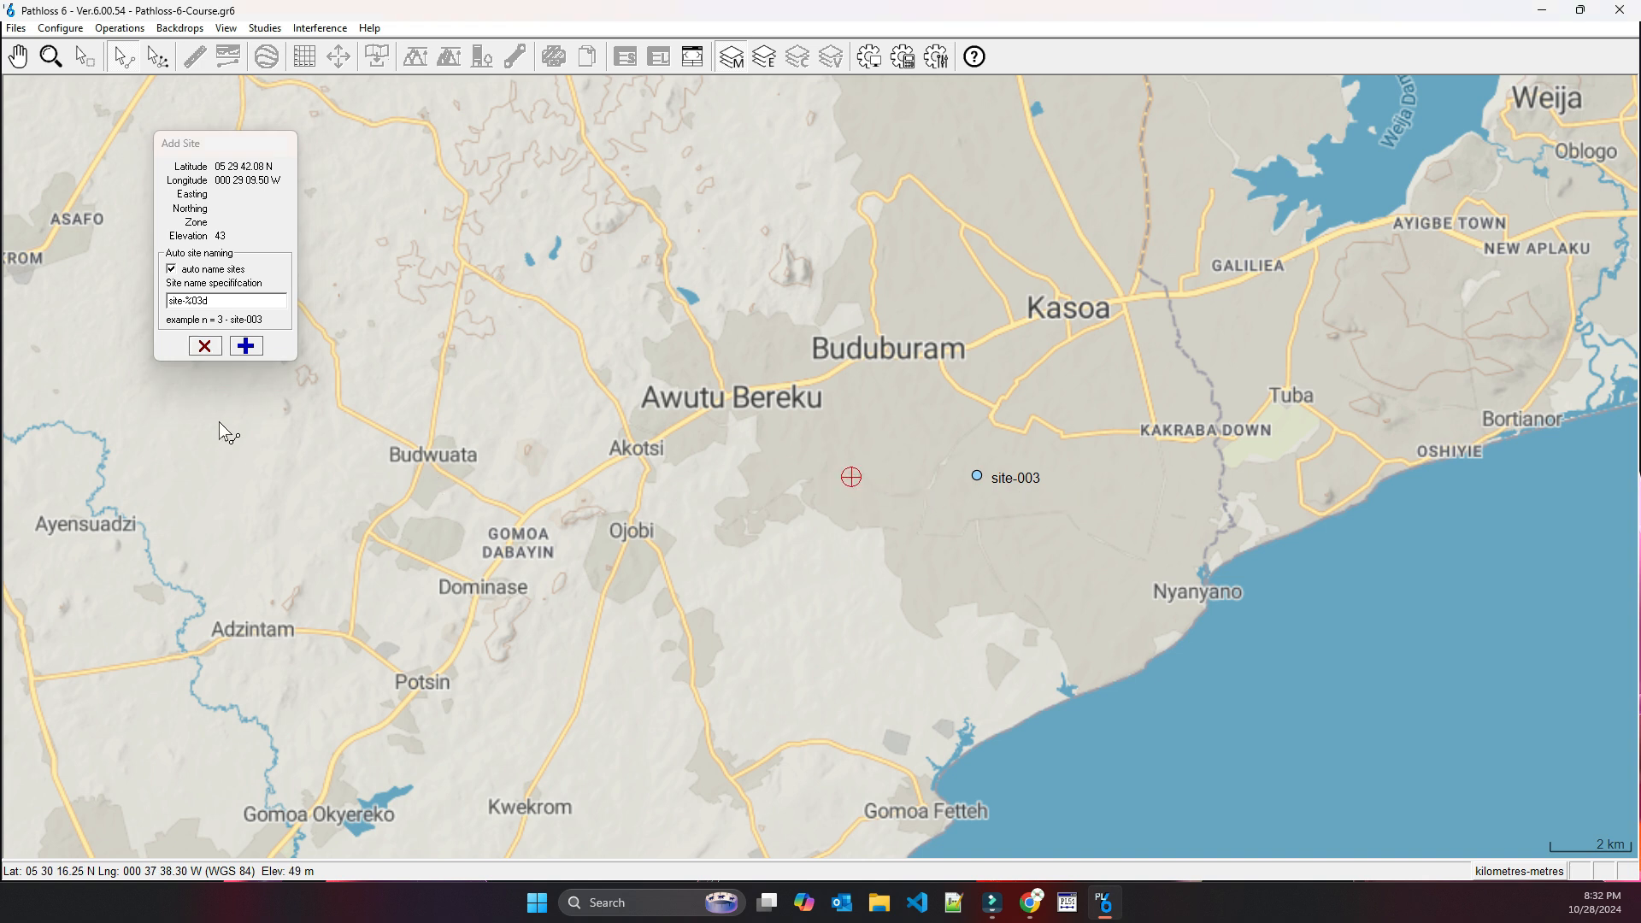
left_click(247, 345)
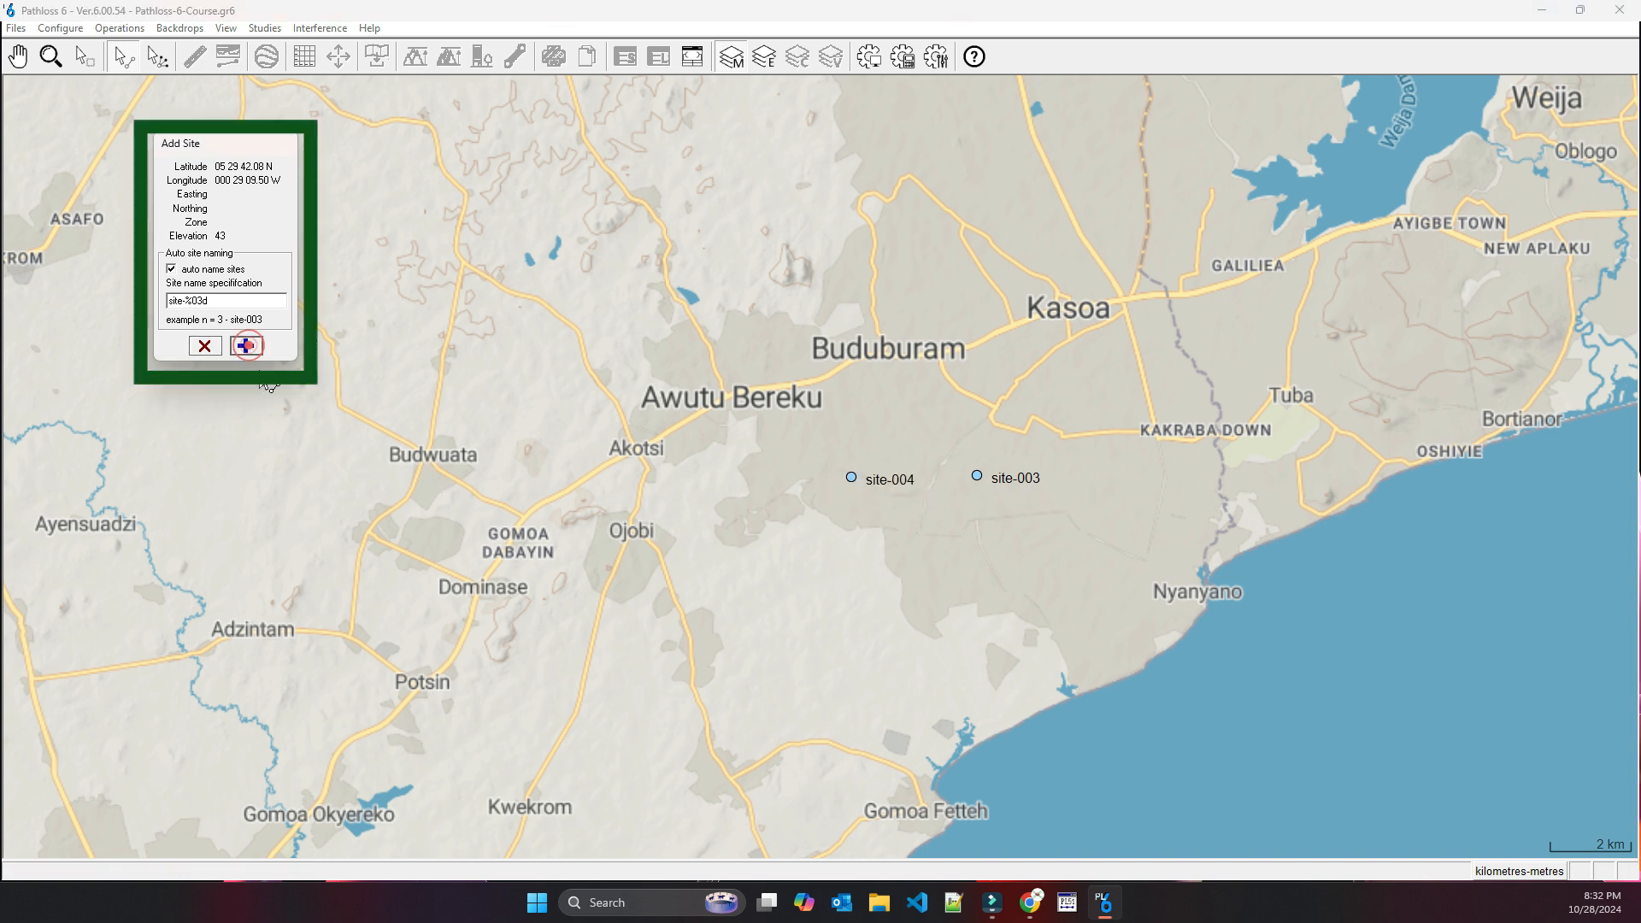
left_click(904, 484)
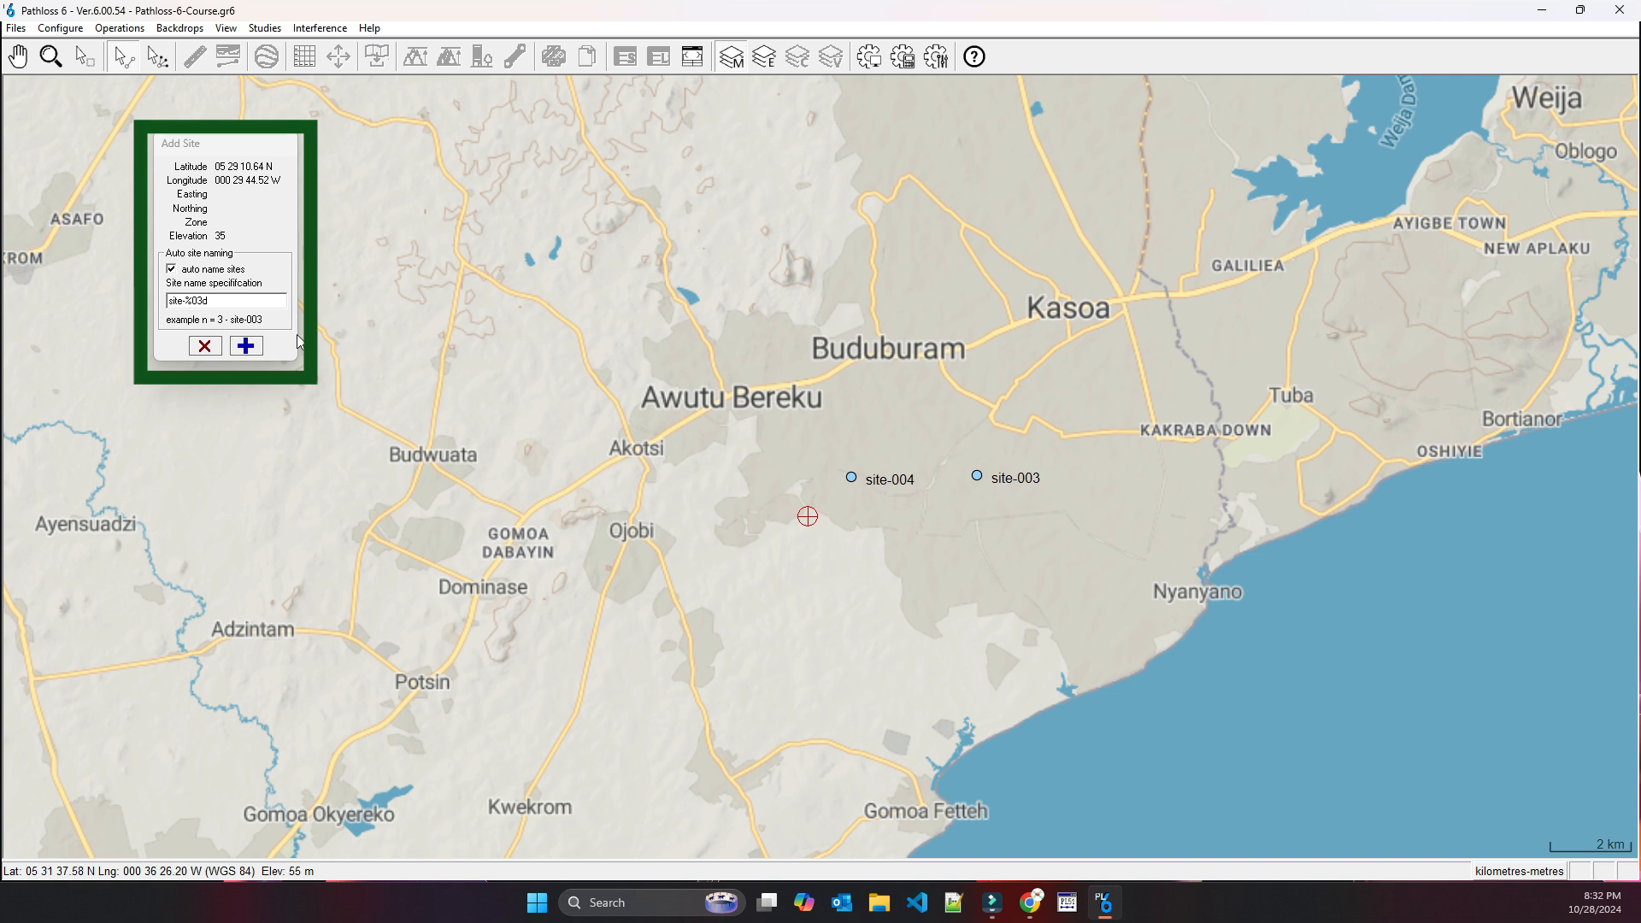
left_click(204, 345)
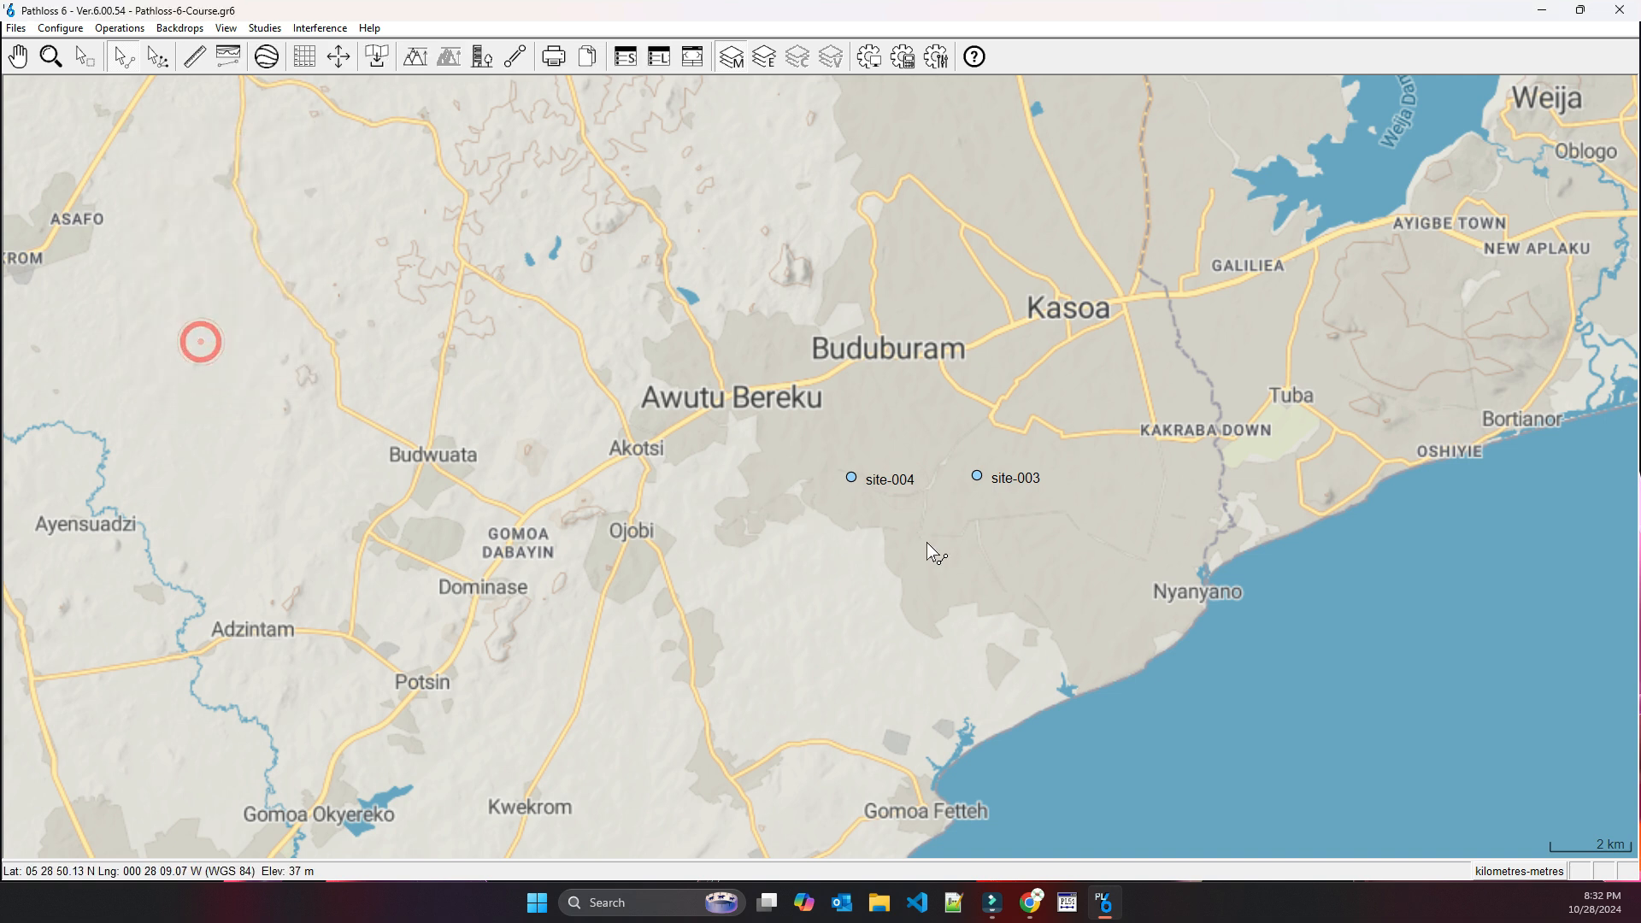
- Reposition the site labels, placing site-004's above and to the west of its marker and site-003's lower beside its marker
left_click(124, 58)
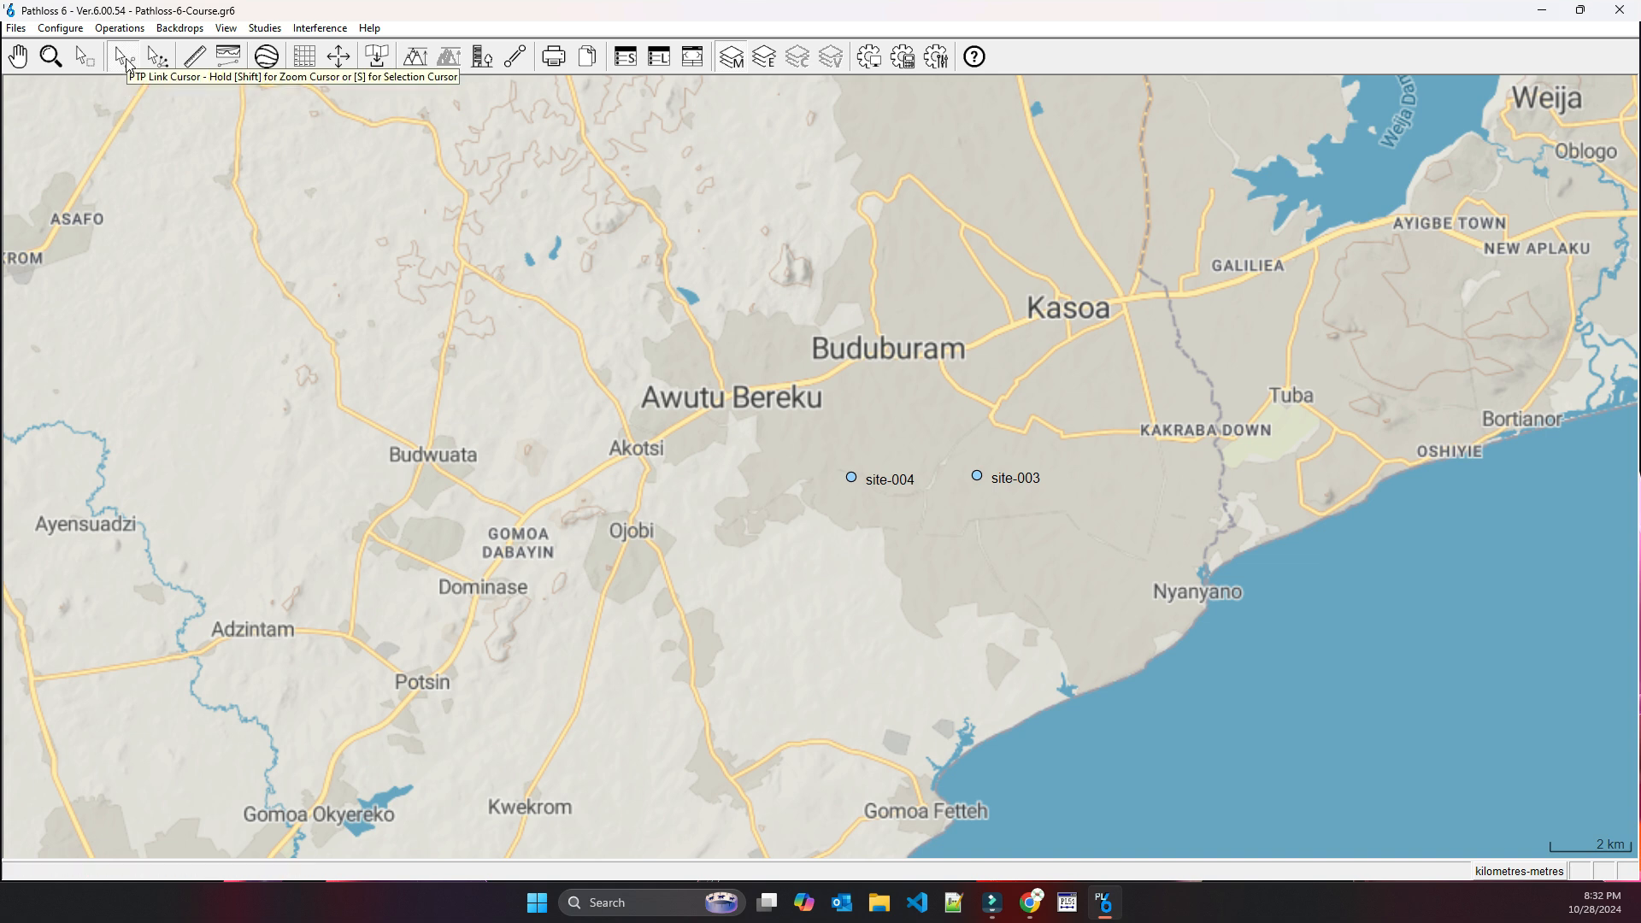
mouse_move(885, 481)
left_mouse_down()
mouse_move(799, 495)
mouse_move(807, 468)
left_mouse_up()
left_click_drag(1016, 486, 1013, 498)
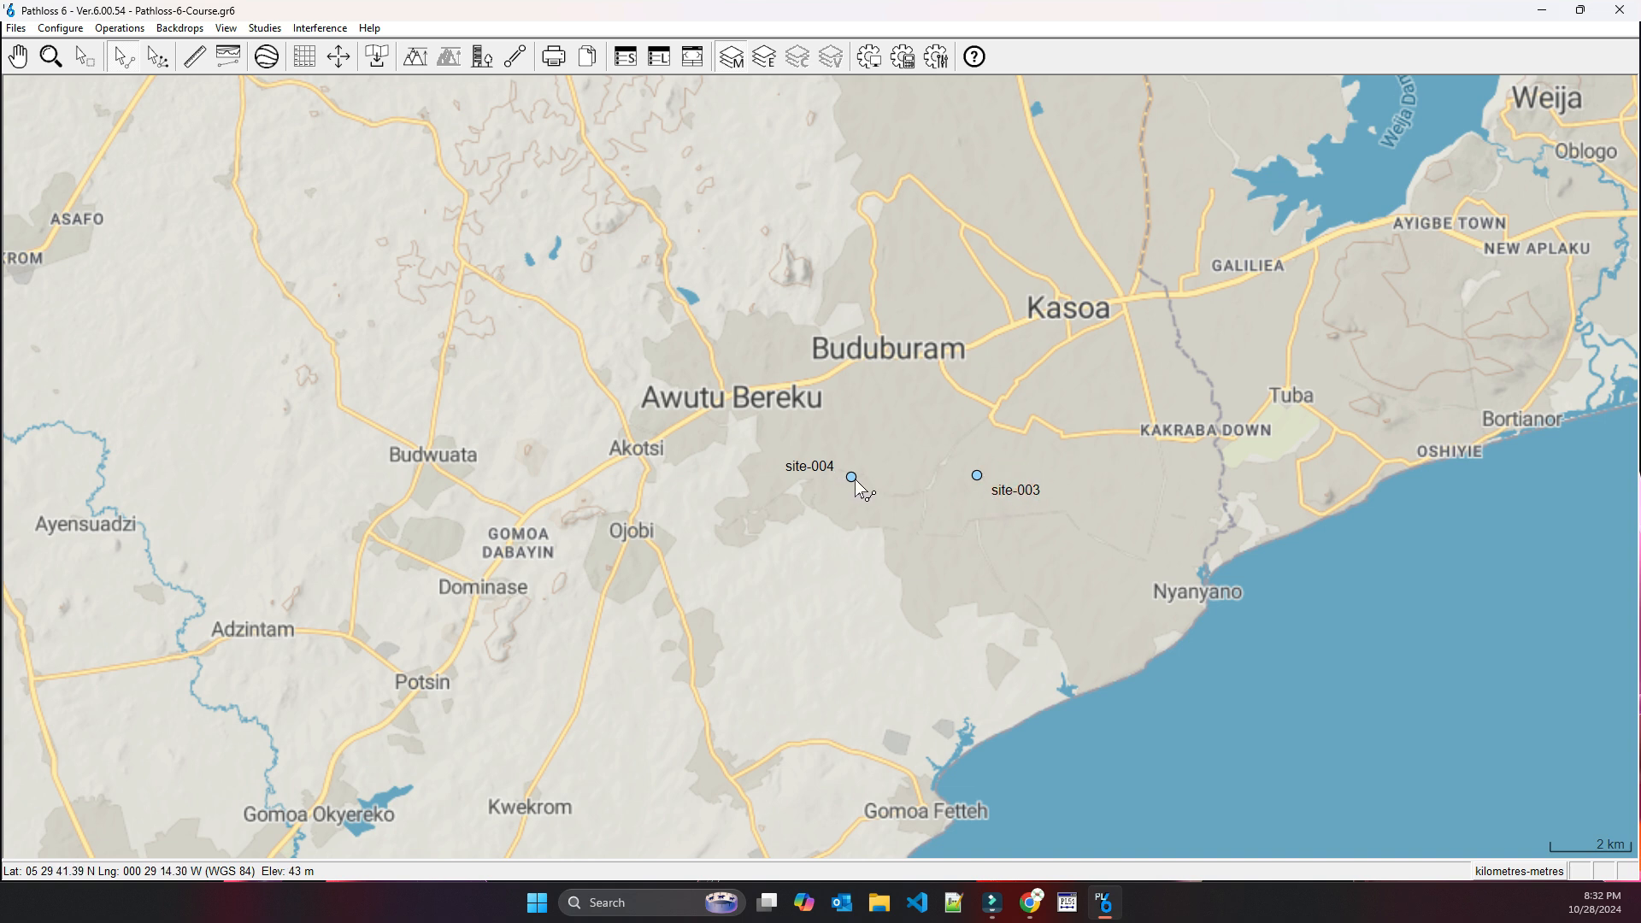
- Create a point-to-point link from site-004 to site-003 and open its terrain data
left_click_drag(853, 477, 927, 481)
left_click_drag(868, 478, 977, 477)
right_click(913, 480)
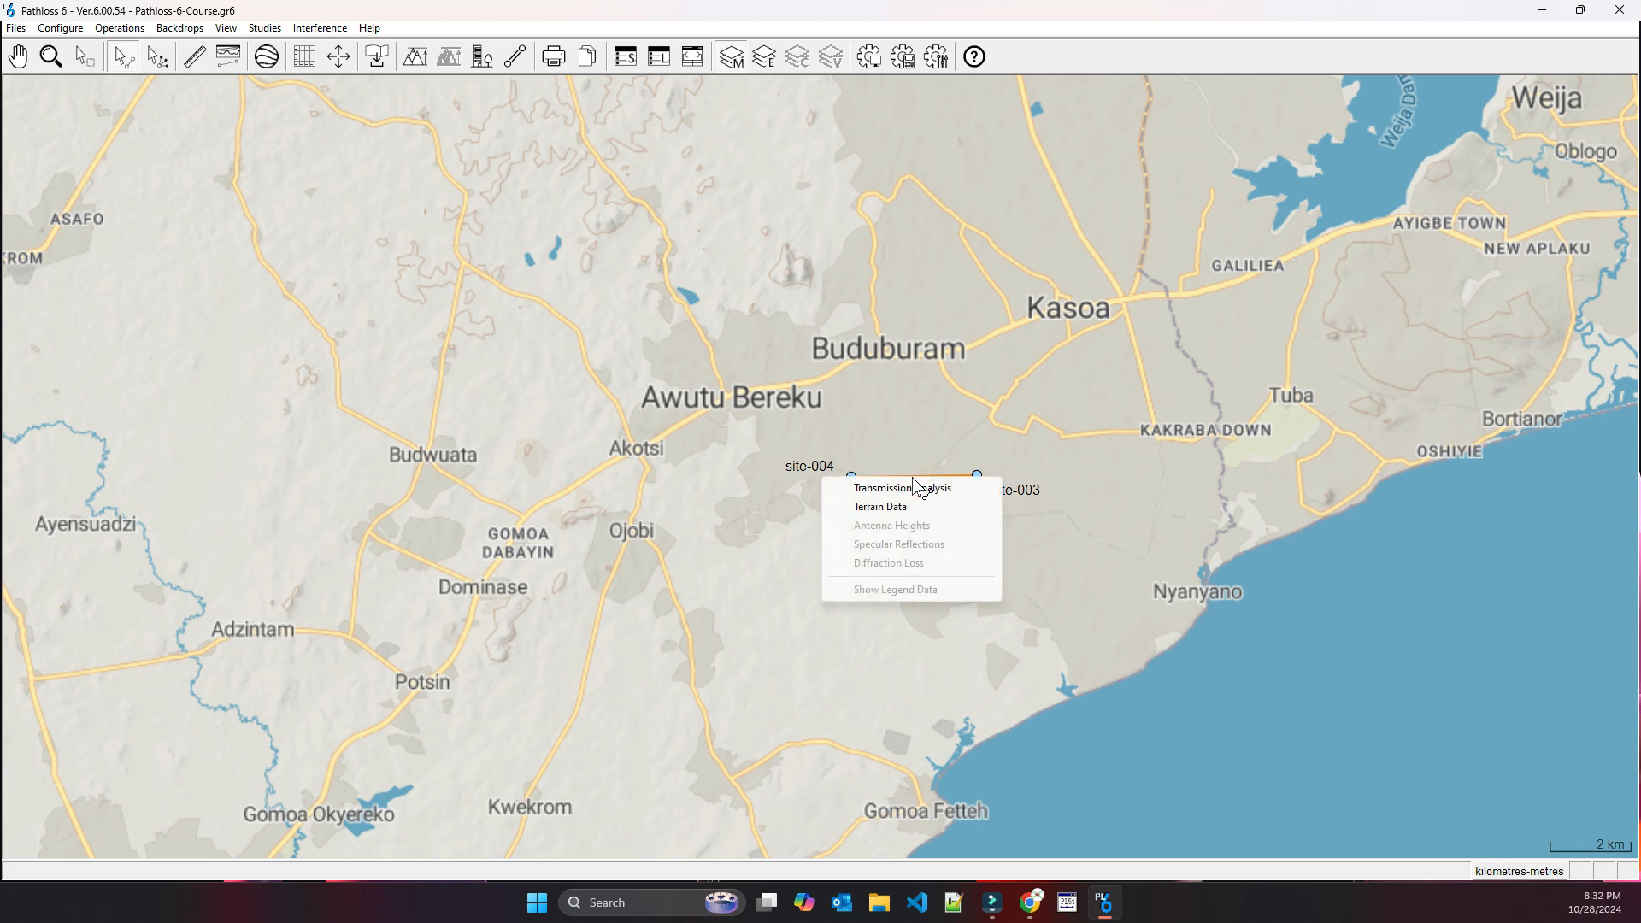
left_click(888, 509)
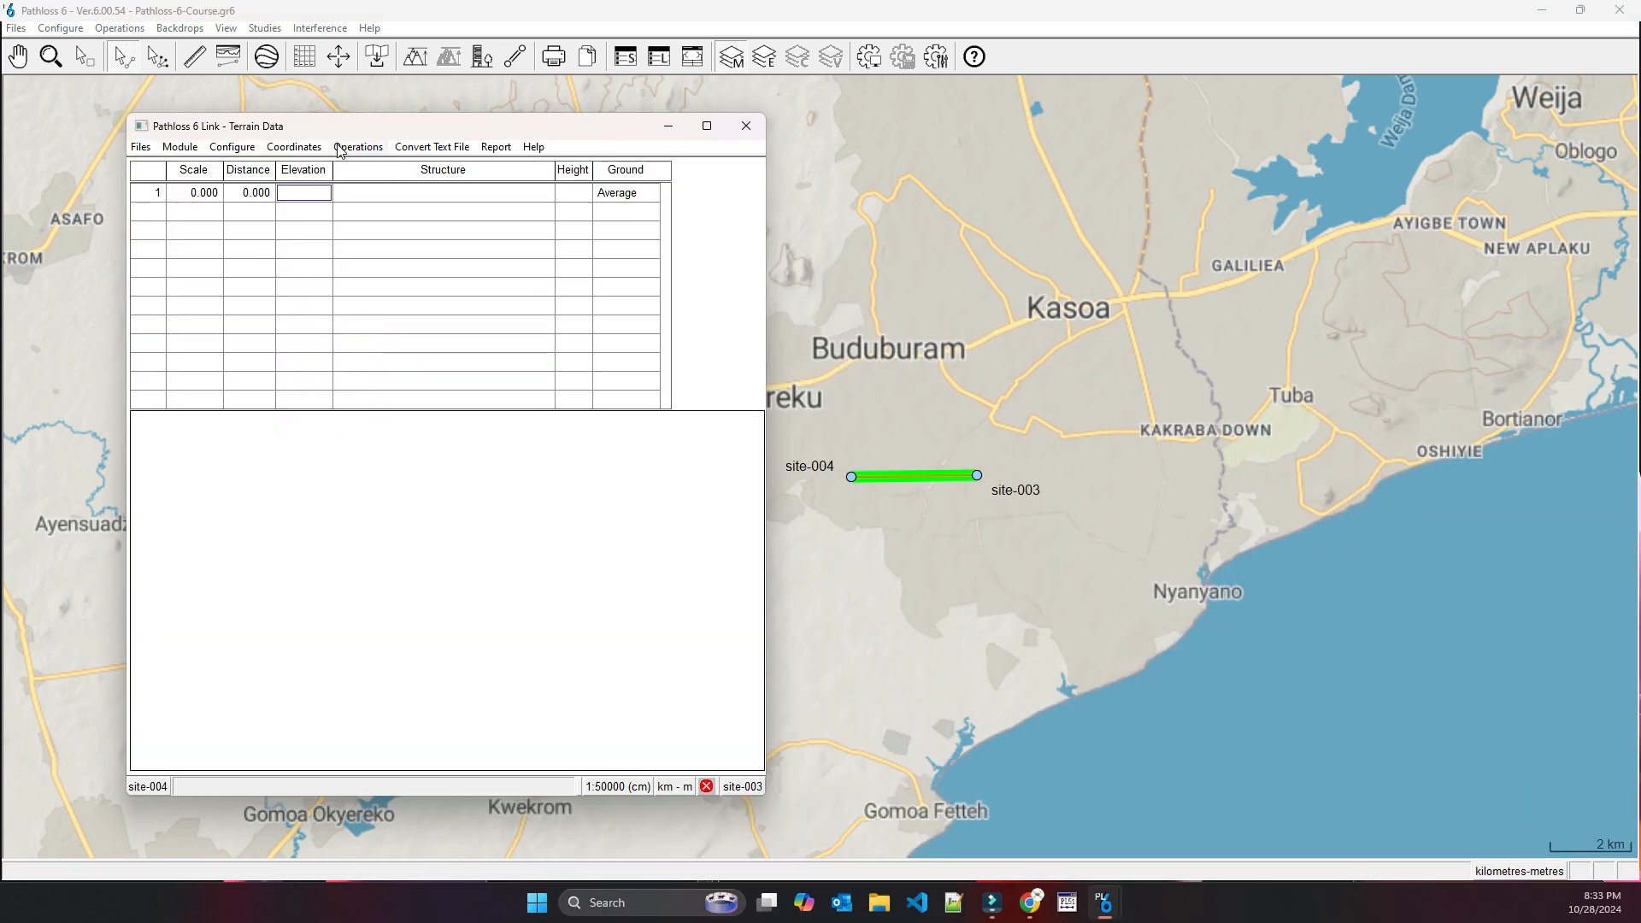
- Generate the link's terrain profile from the primary SRTM (World) DEM at a 25.0 m distance increment and maximize the profile window
left_click(359, 148)
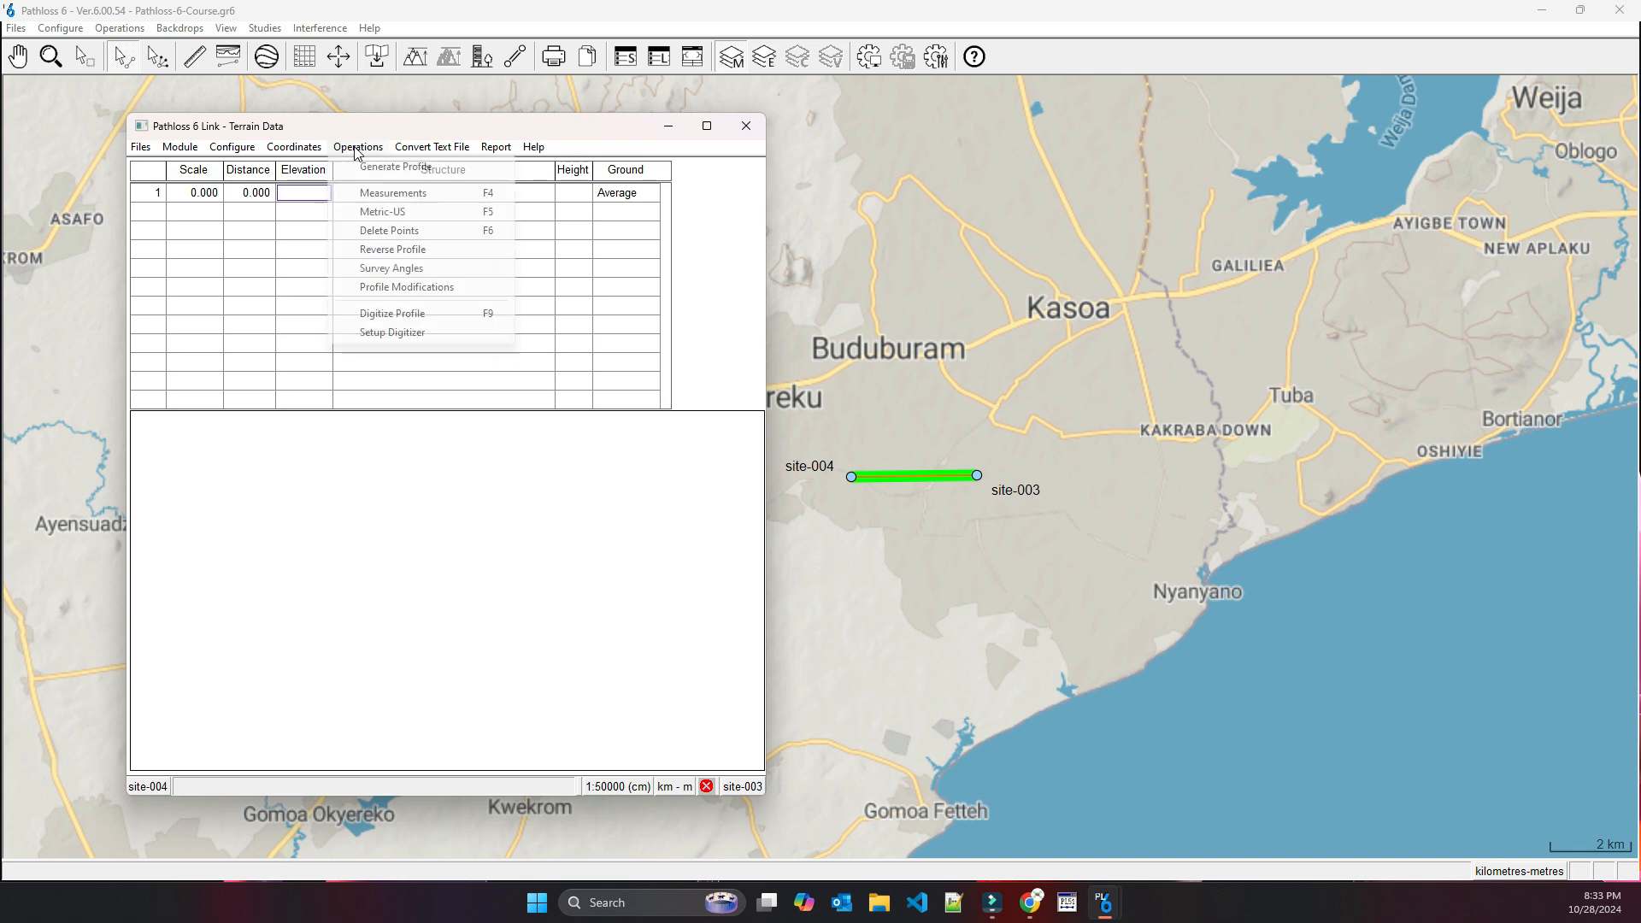
left_click(381, 169)
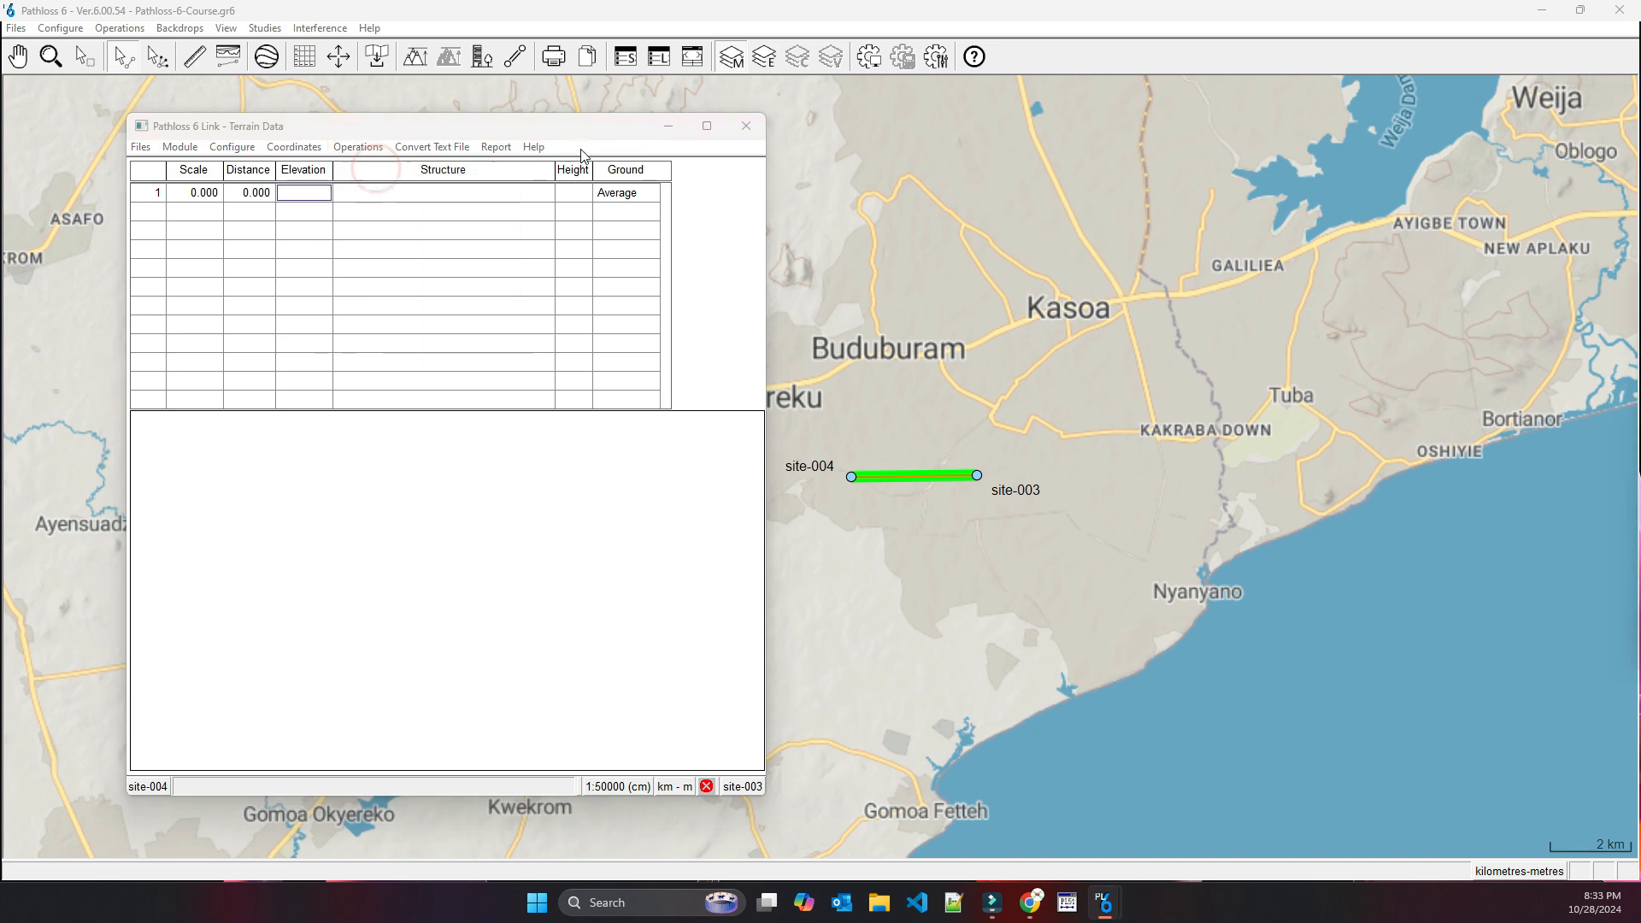
left_click_drag(784, 346, 450, 318)
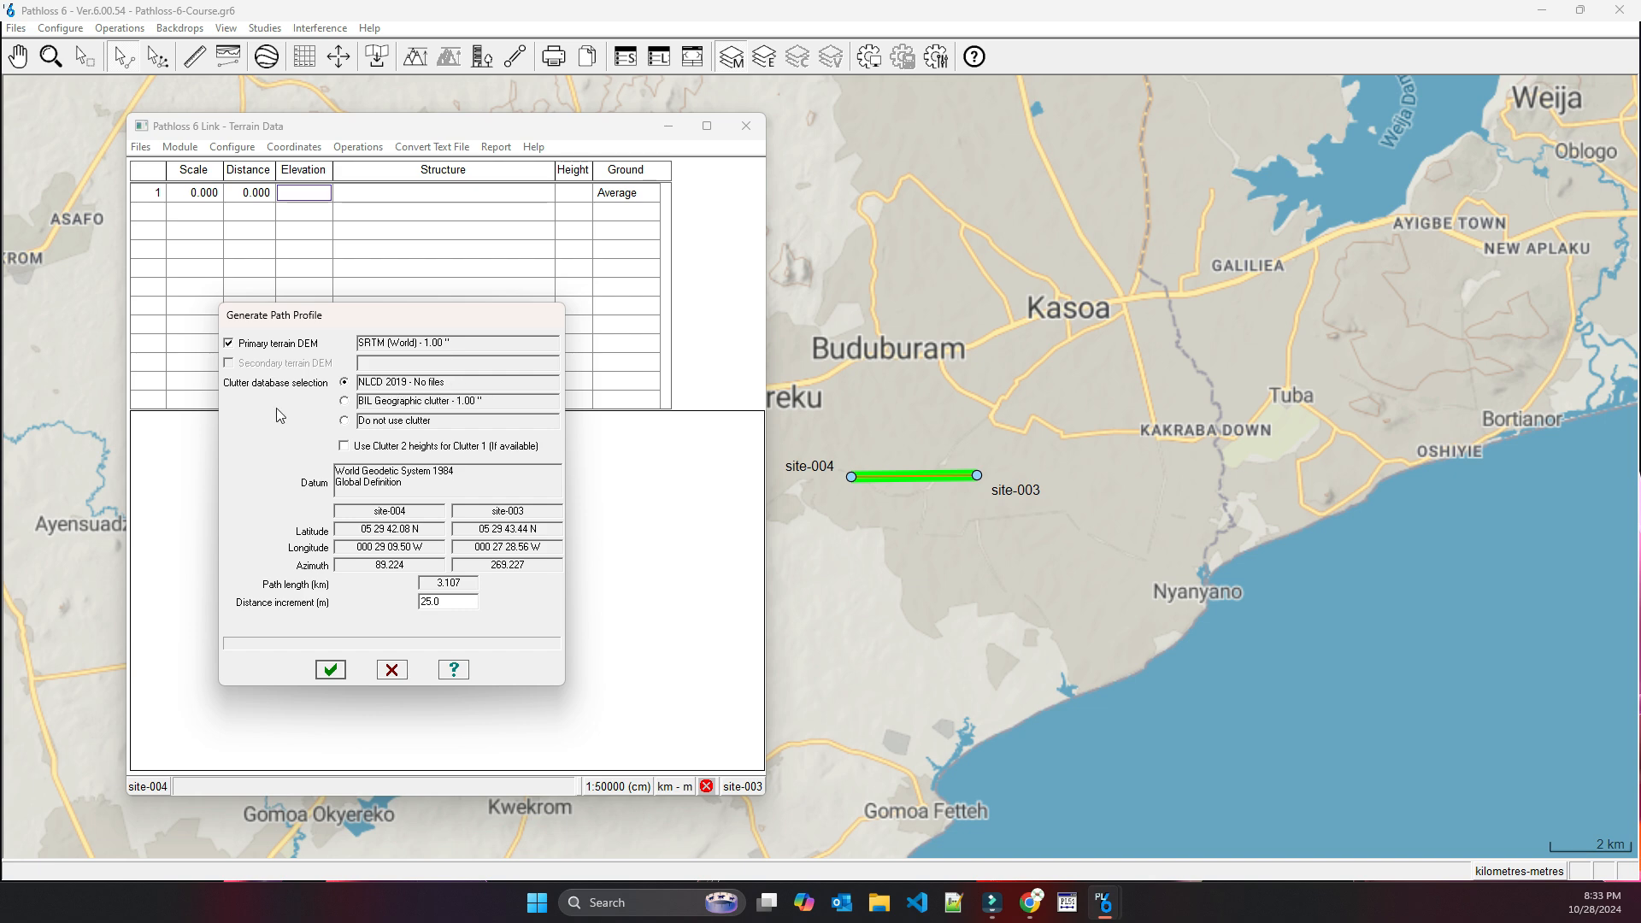
left_click(330, 672)
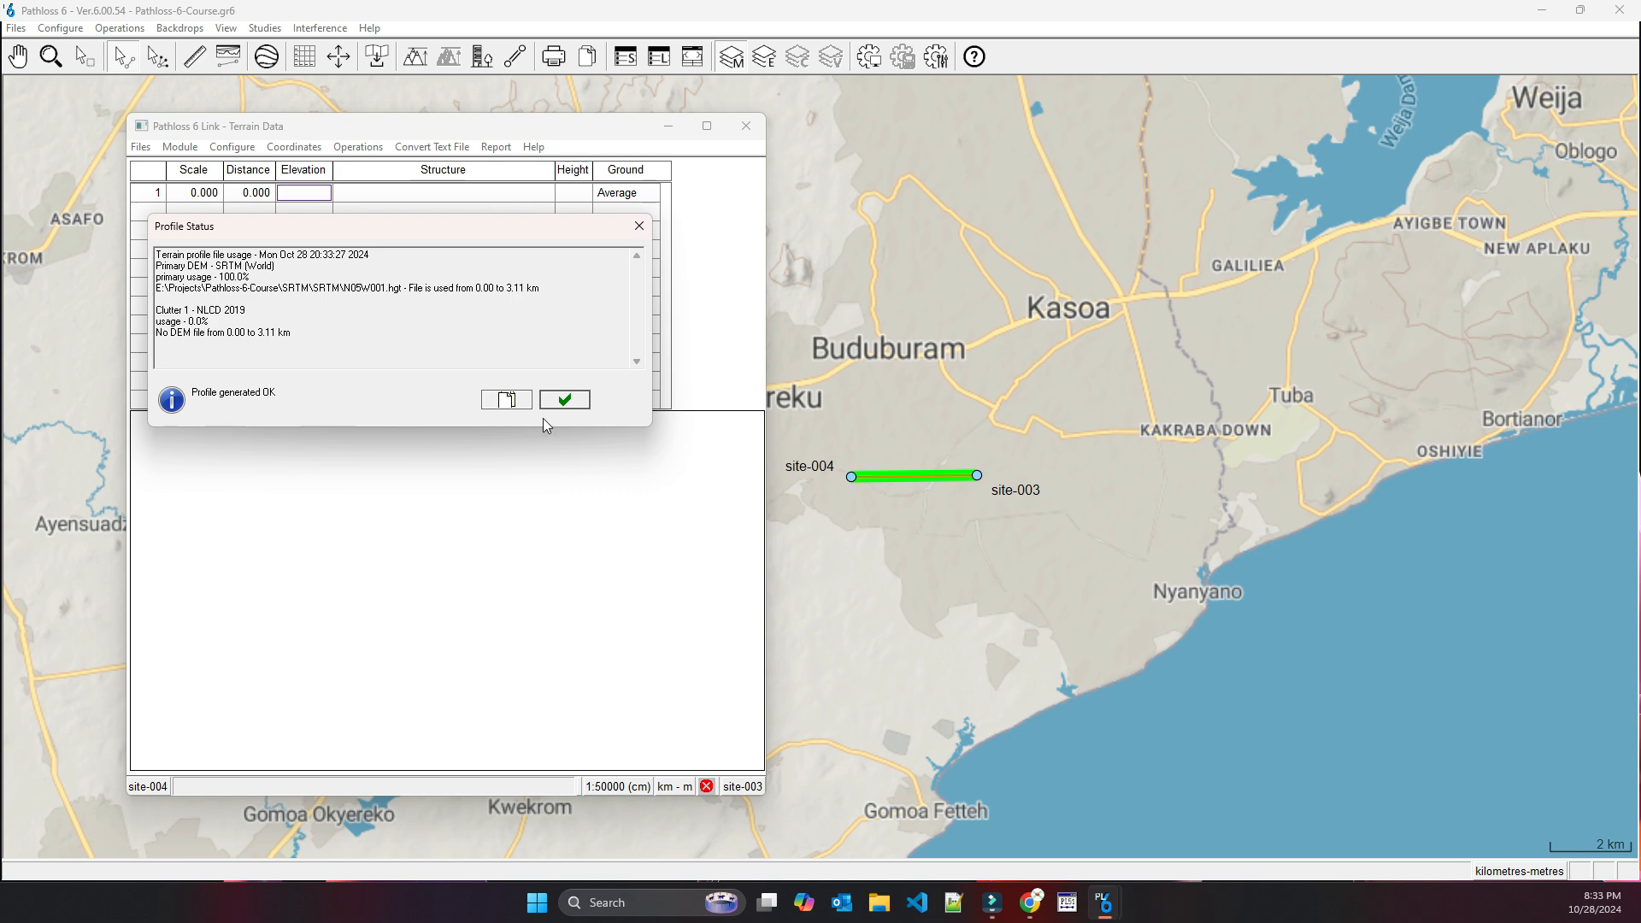
left_click(566, 401)
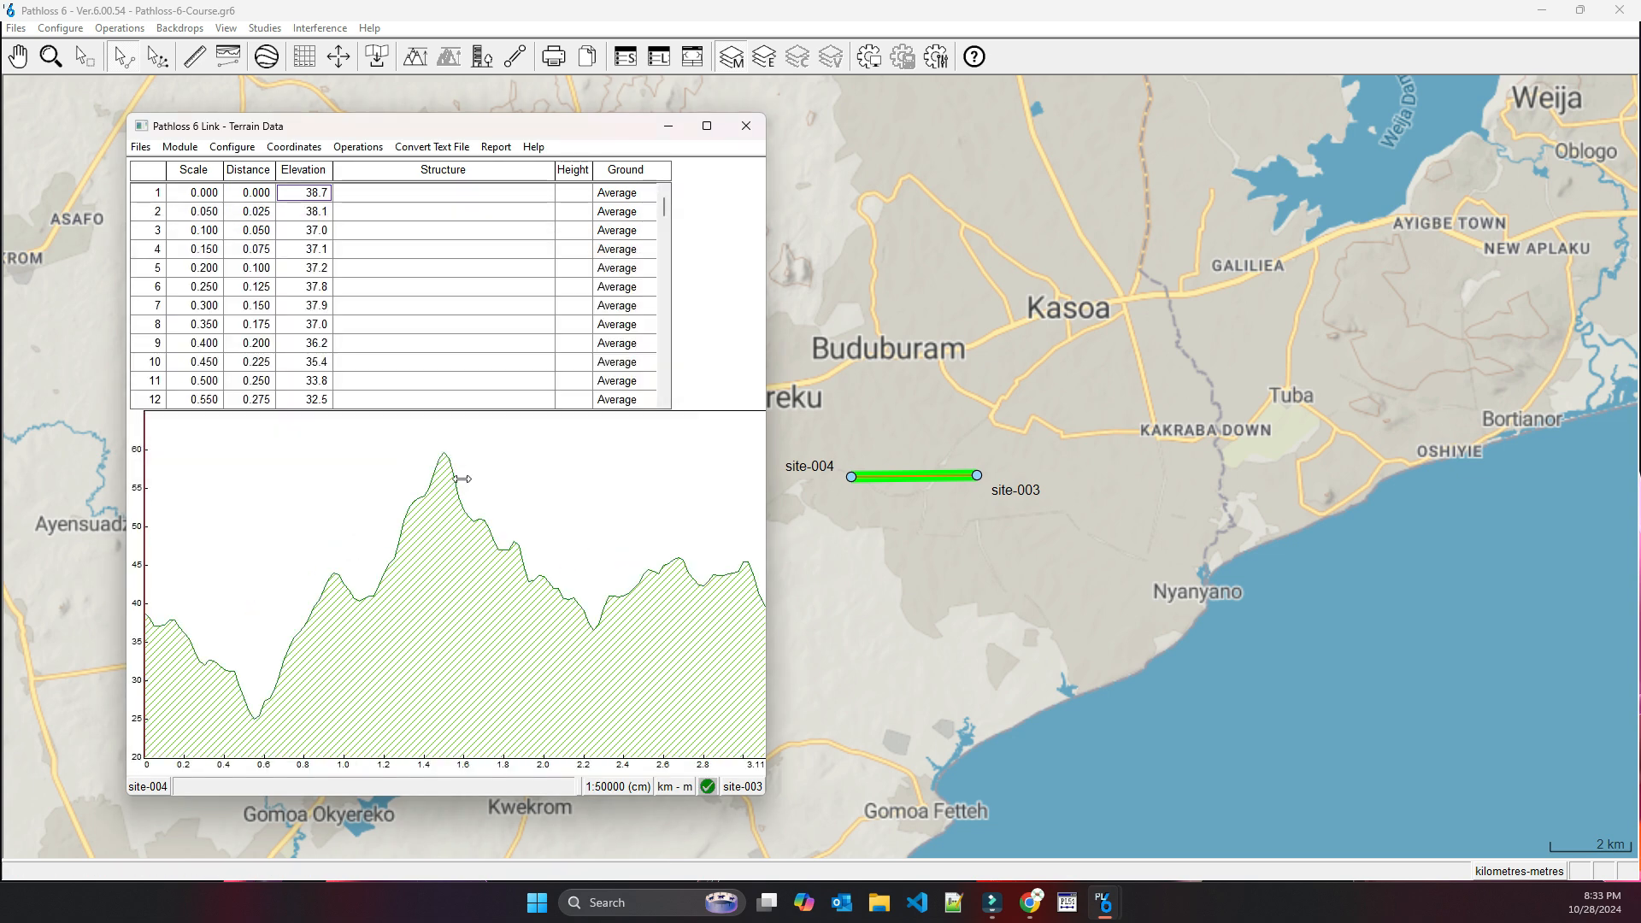
left_click(707, 125)
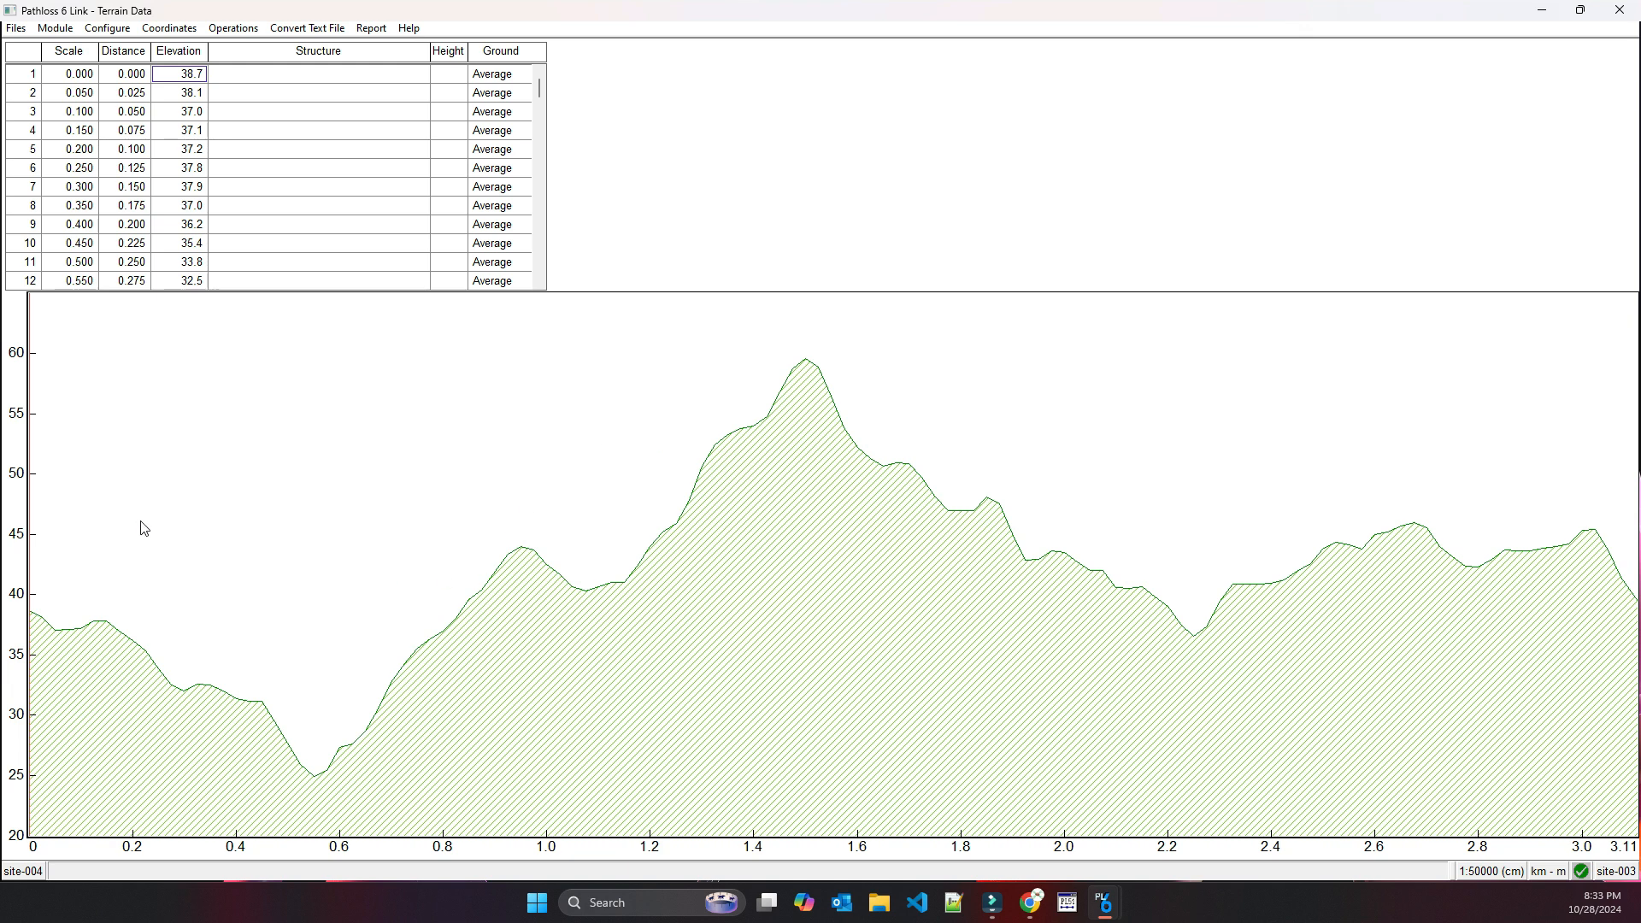
- Add a range of 15 m high trees to the terrain profile from 0.050 km to 2.925 km
right_click(282, 110)
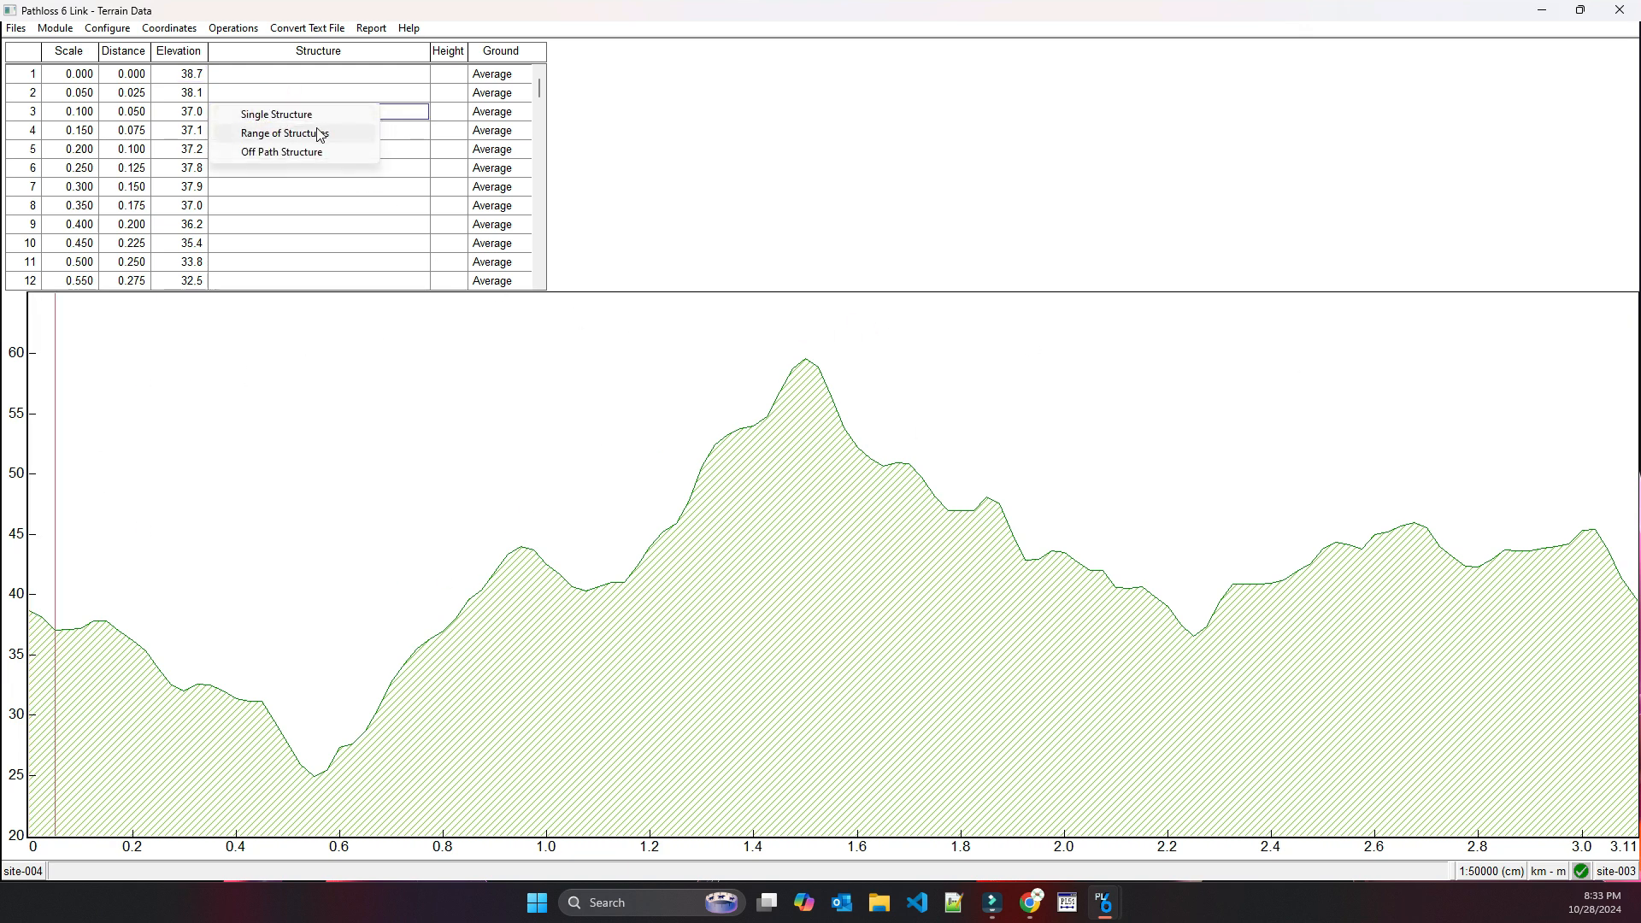
left_click(282, 135)
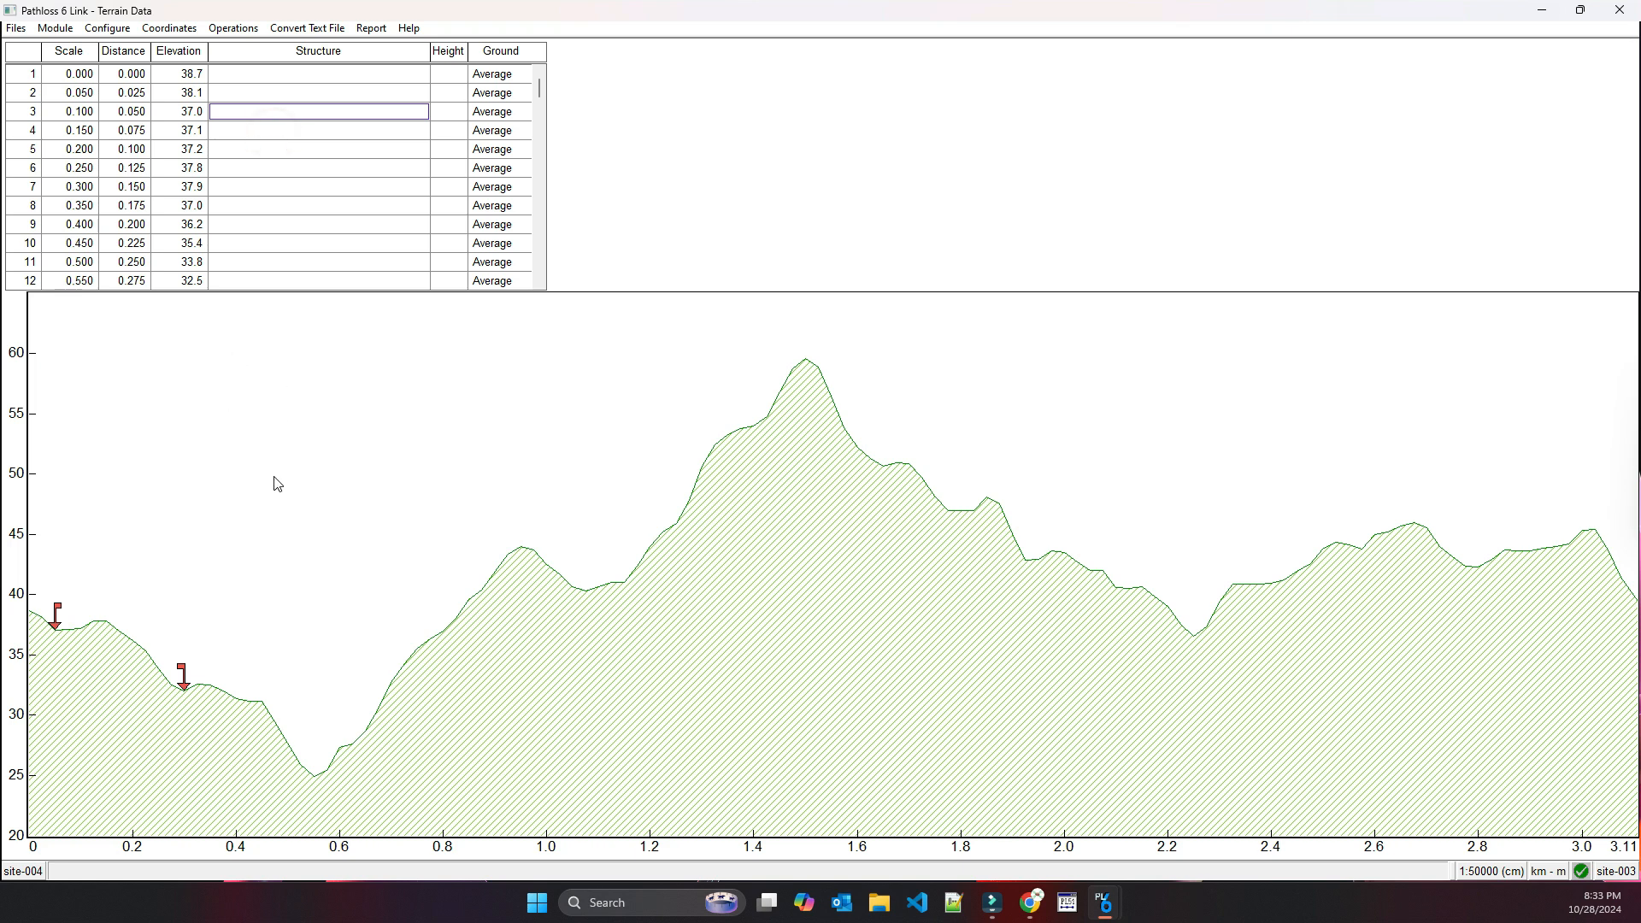
left_click(1536, 488)
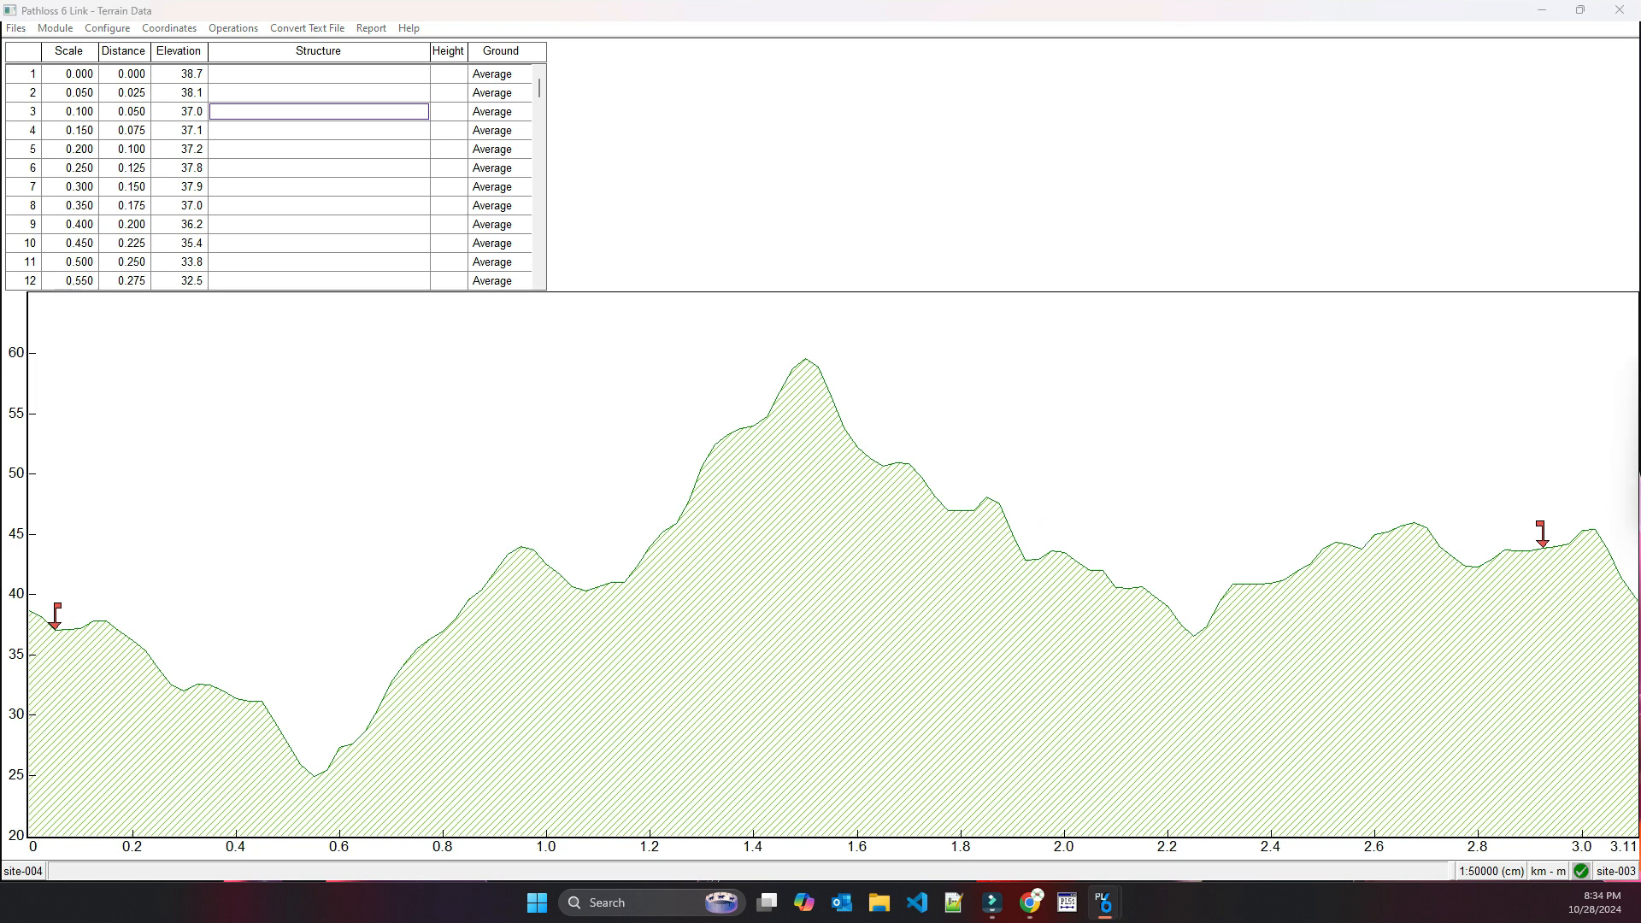
left_click_drag(1281, 414, 804, 431)
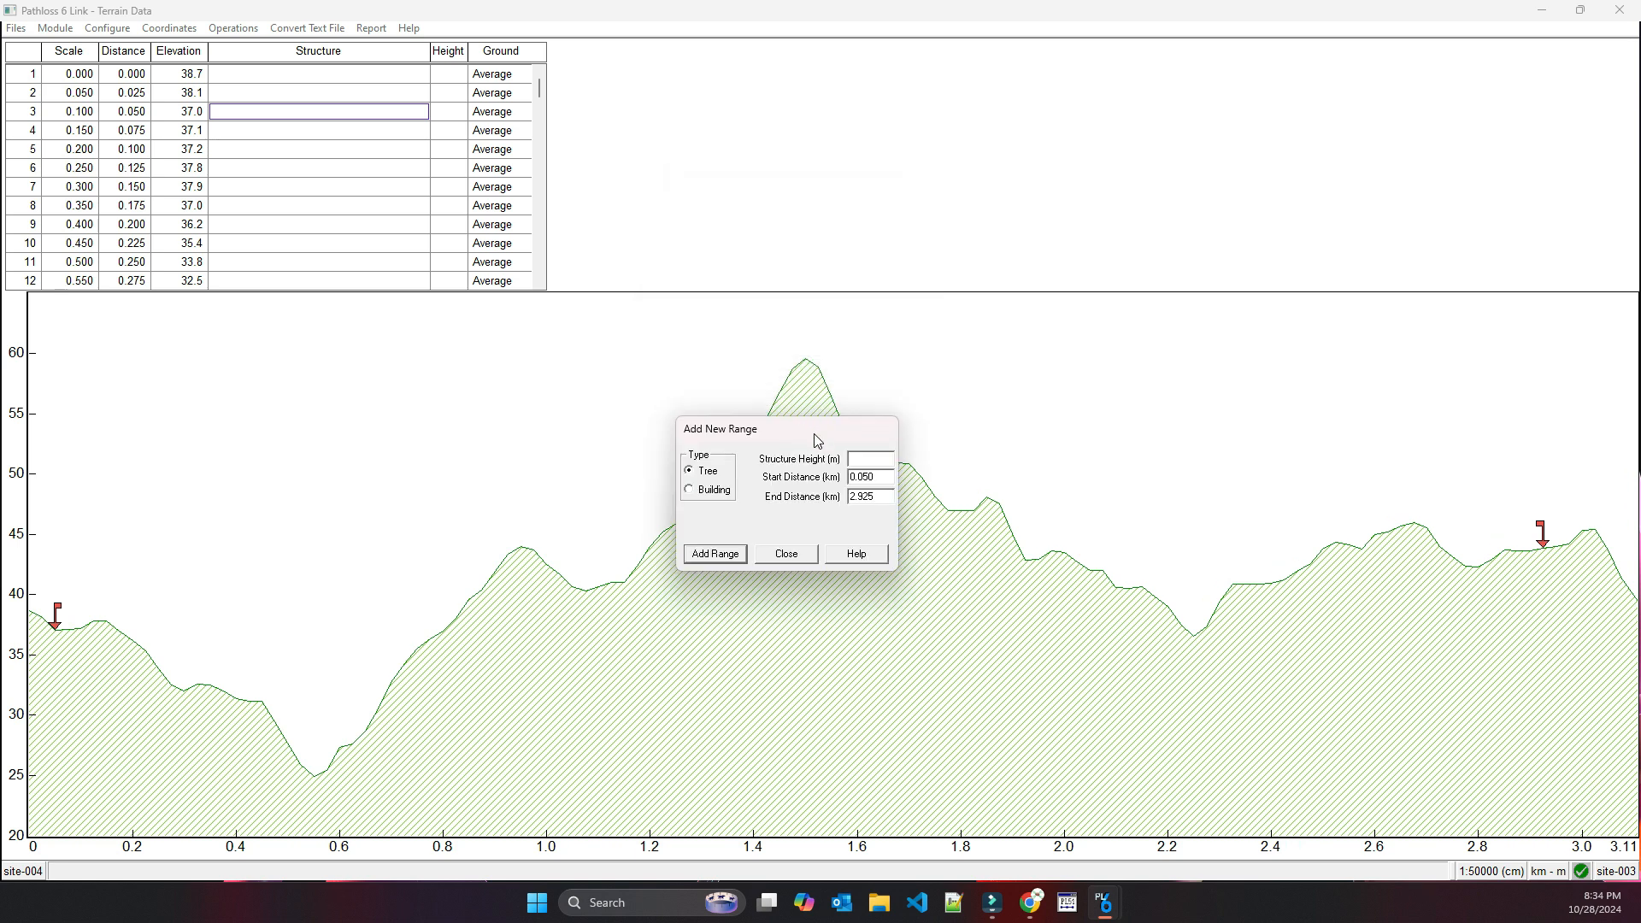
left_click(877, 459)
type("15")
left_click(723, 555)
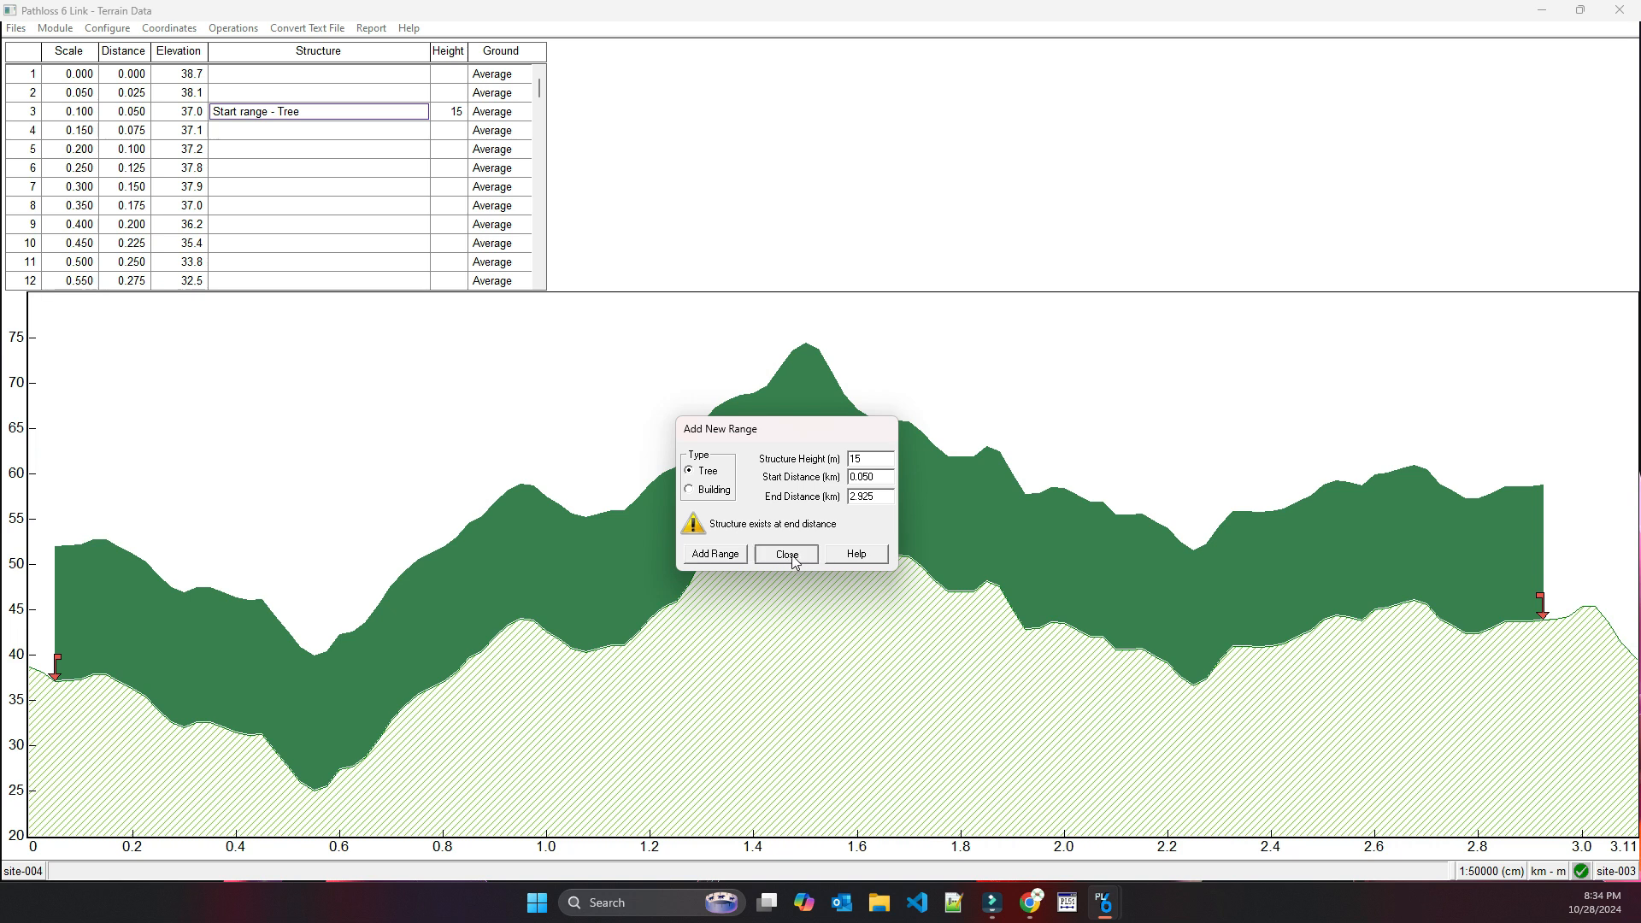
left_click(792, 558)
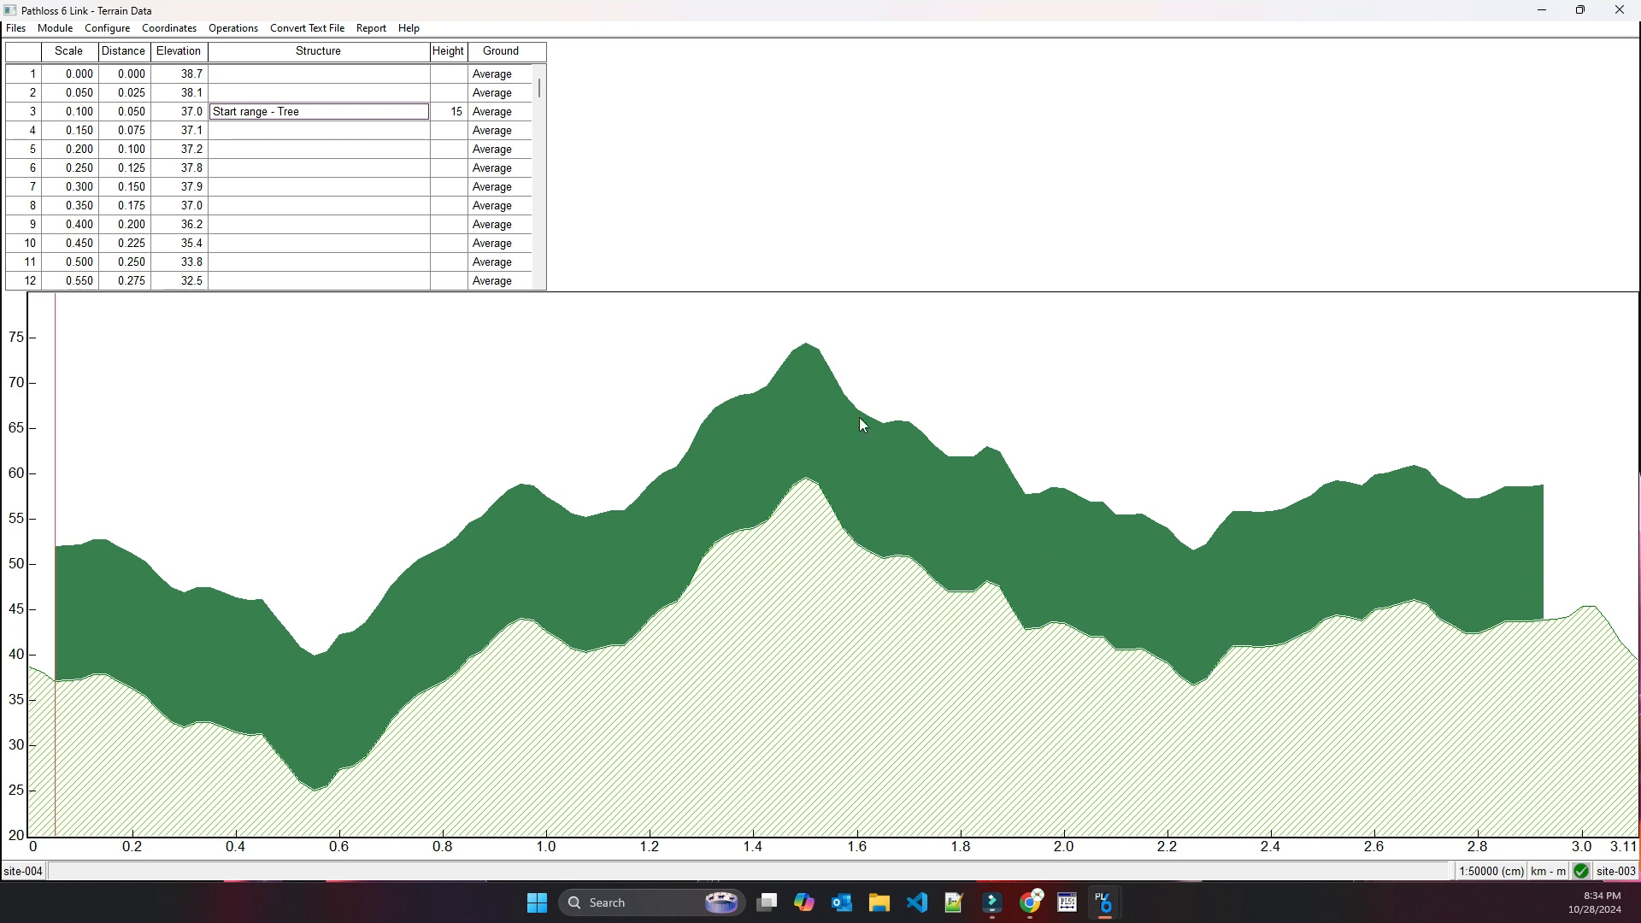
- Open the link's antenna heights design and calculate the antenna heights for both sites
left_click(54, 28)
left_click(82, 88)
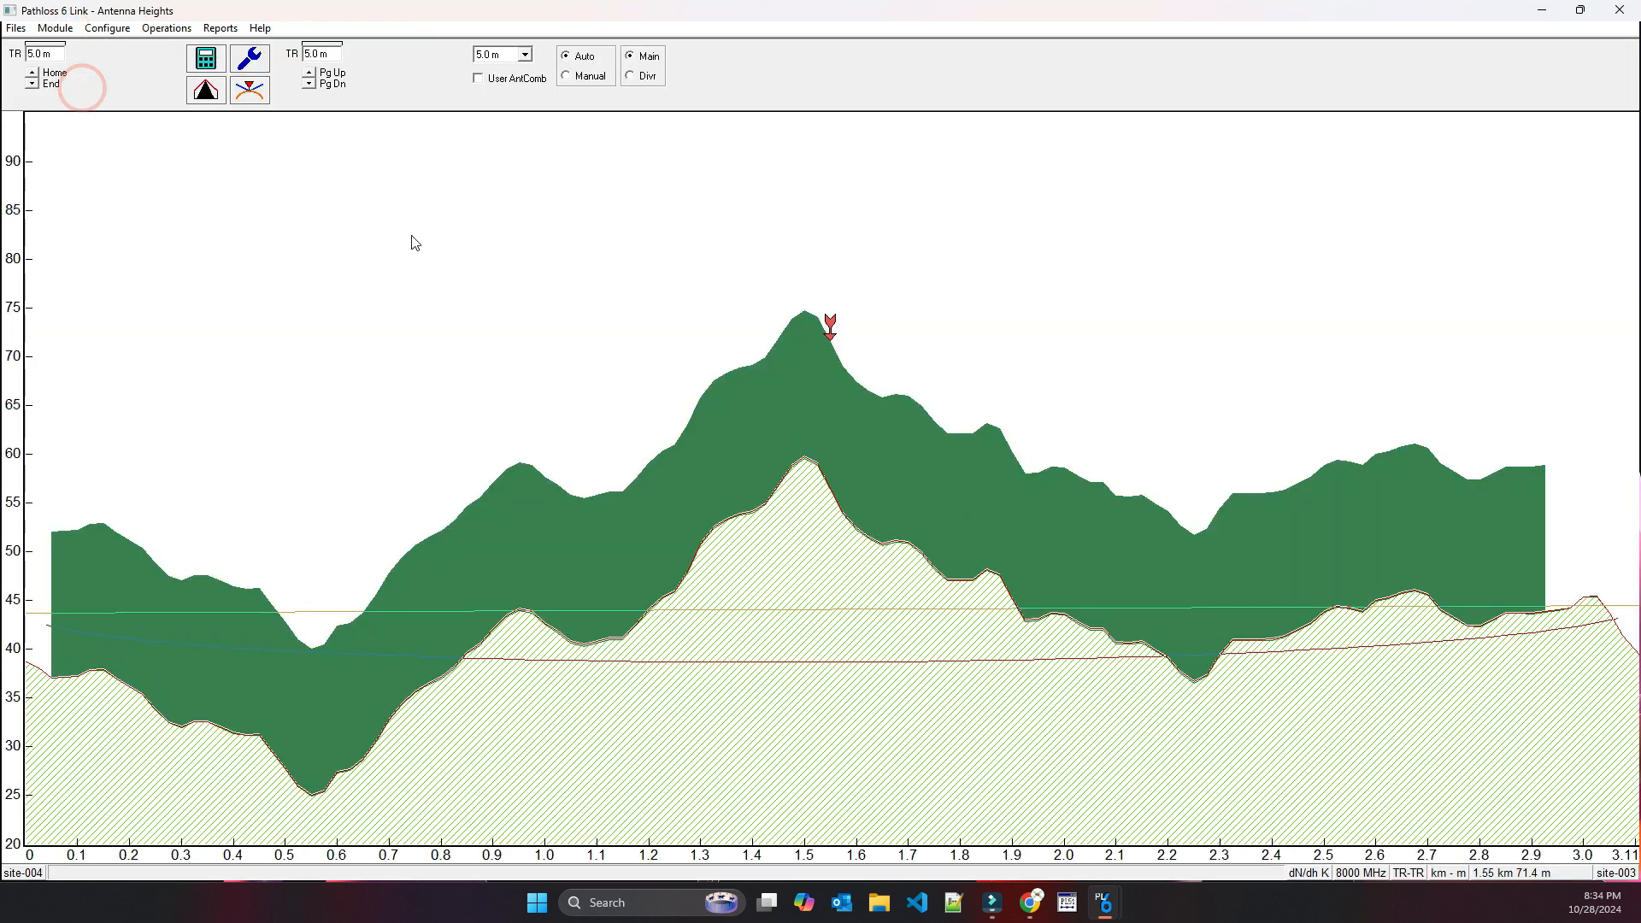
left_click(206, 57)
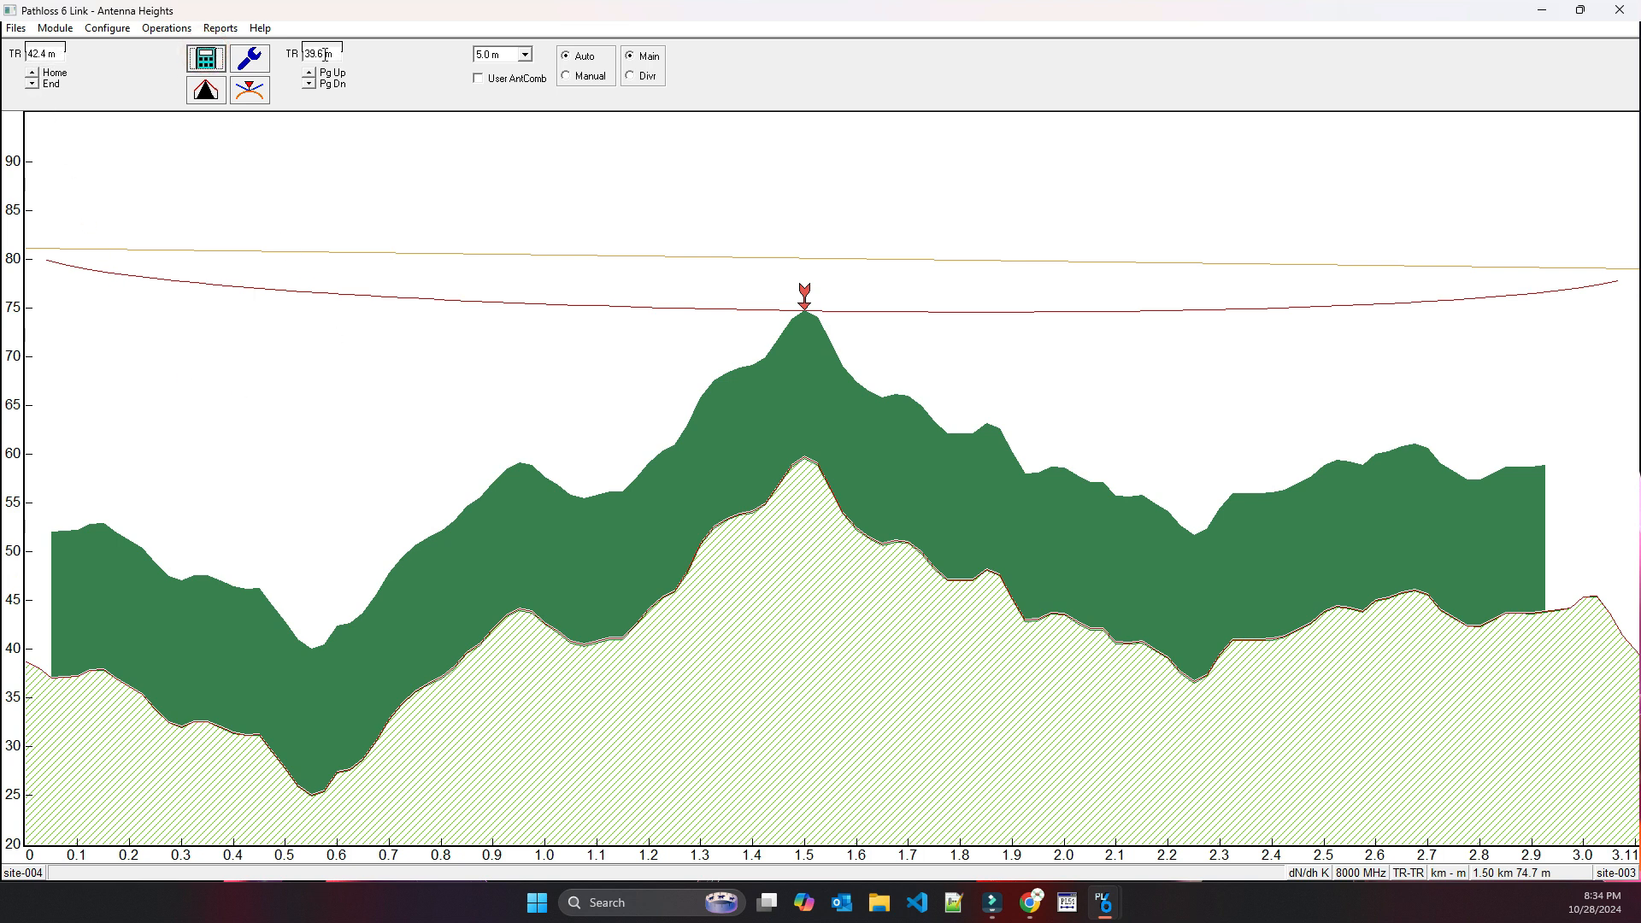
- Switch the antenna height calculation to manual mode and set the antenna heights at both sites to 50 m
left_click(578, 77)
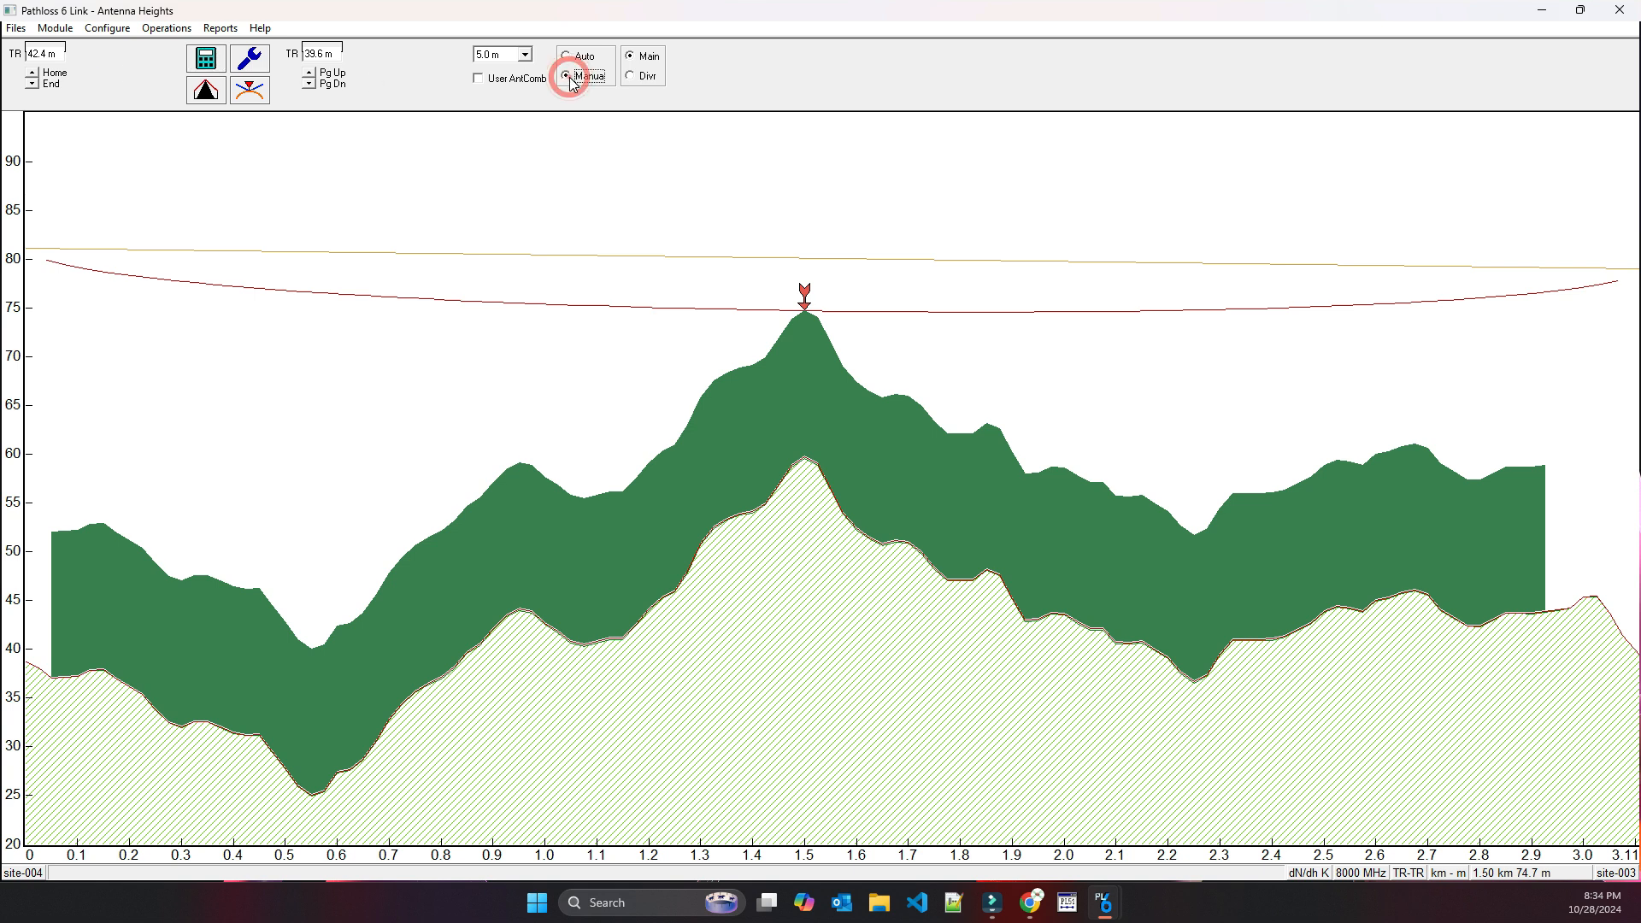
left_click_drag(53, 53, 4, 69)
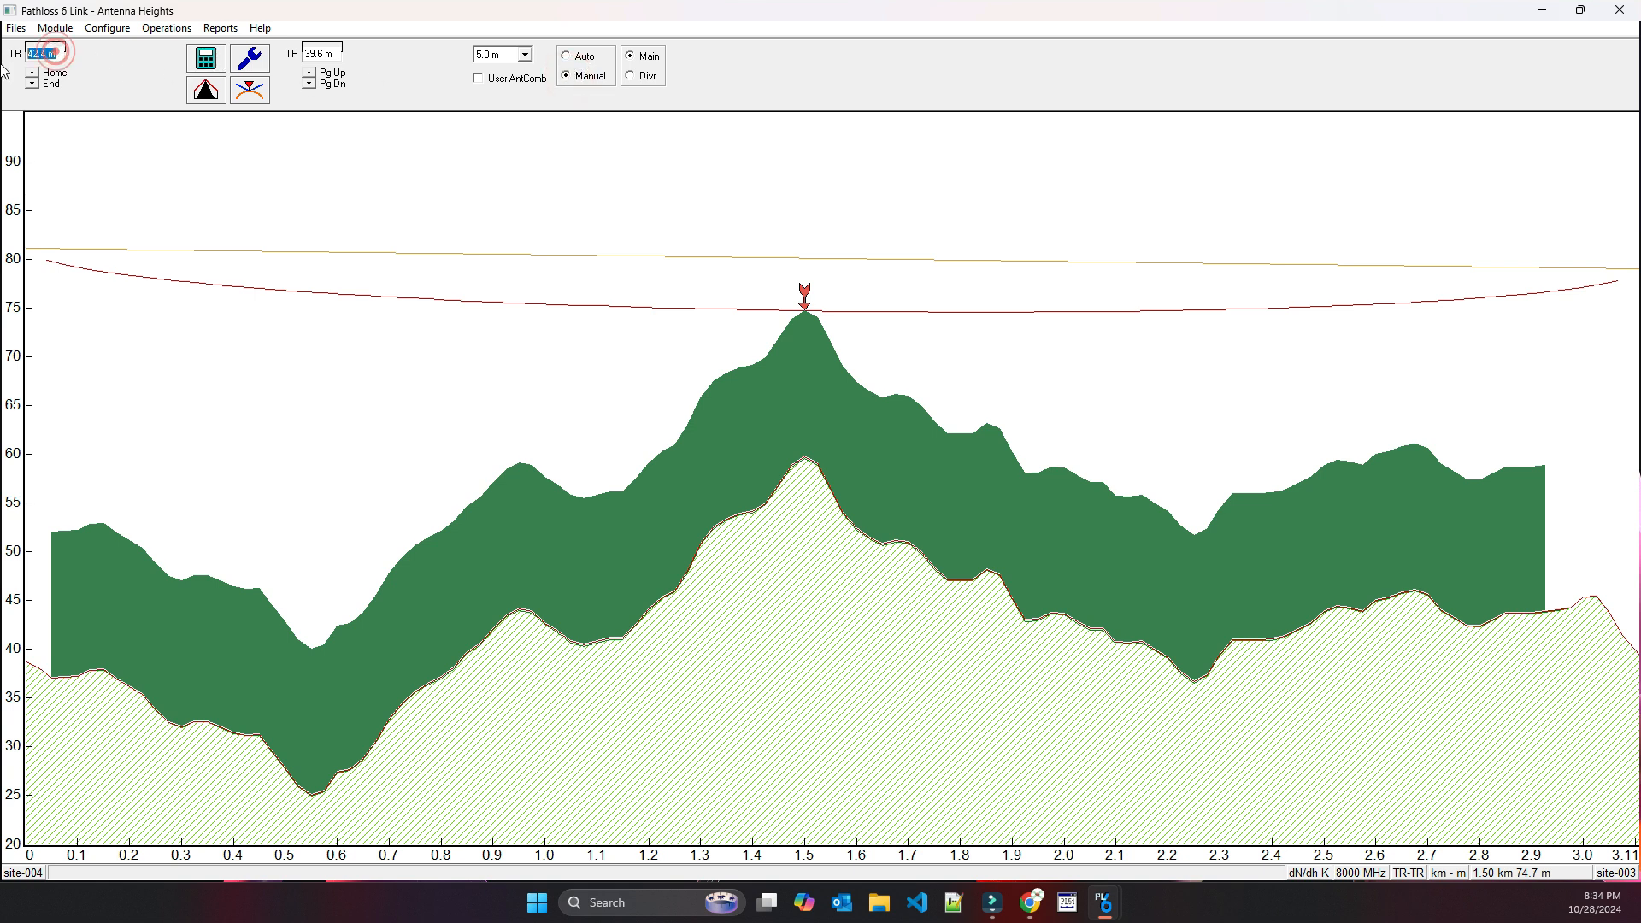
type("50")
left_click(337, 53)
left_click_drag(337, 53, 265, 62)
type("50")
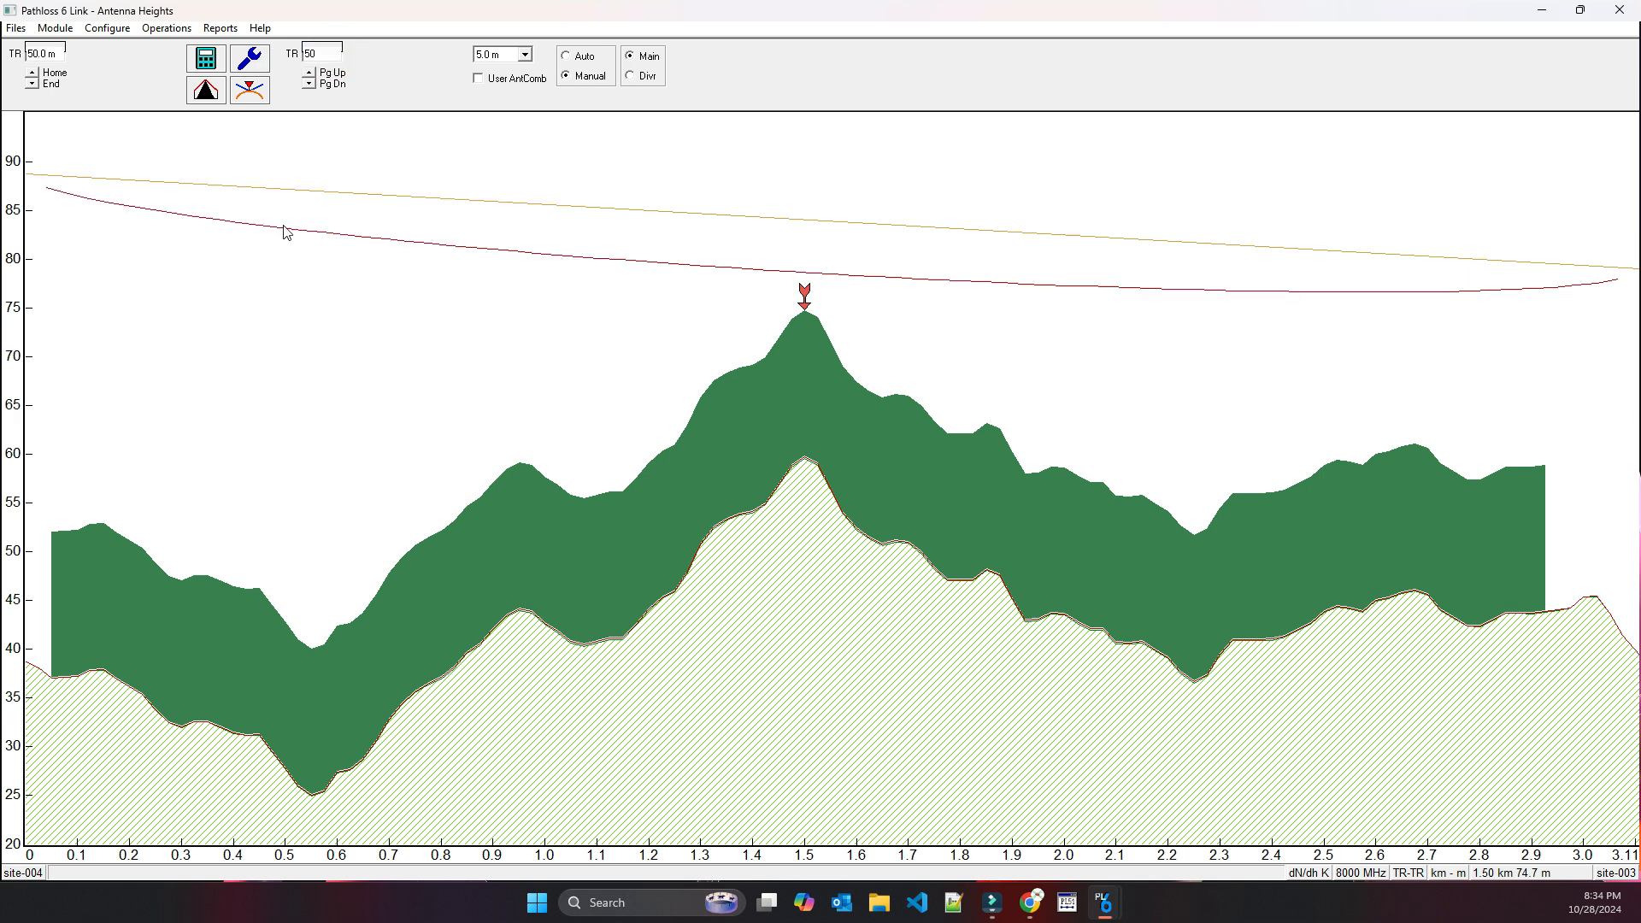
left_click(283, 225)
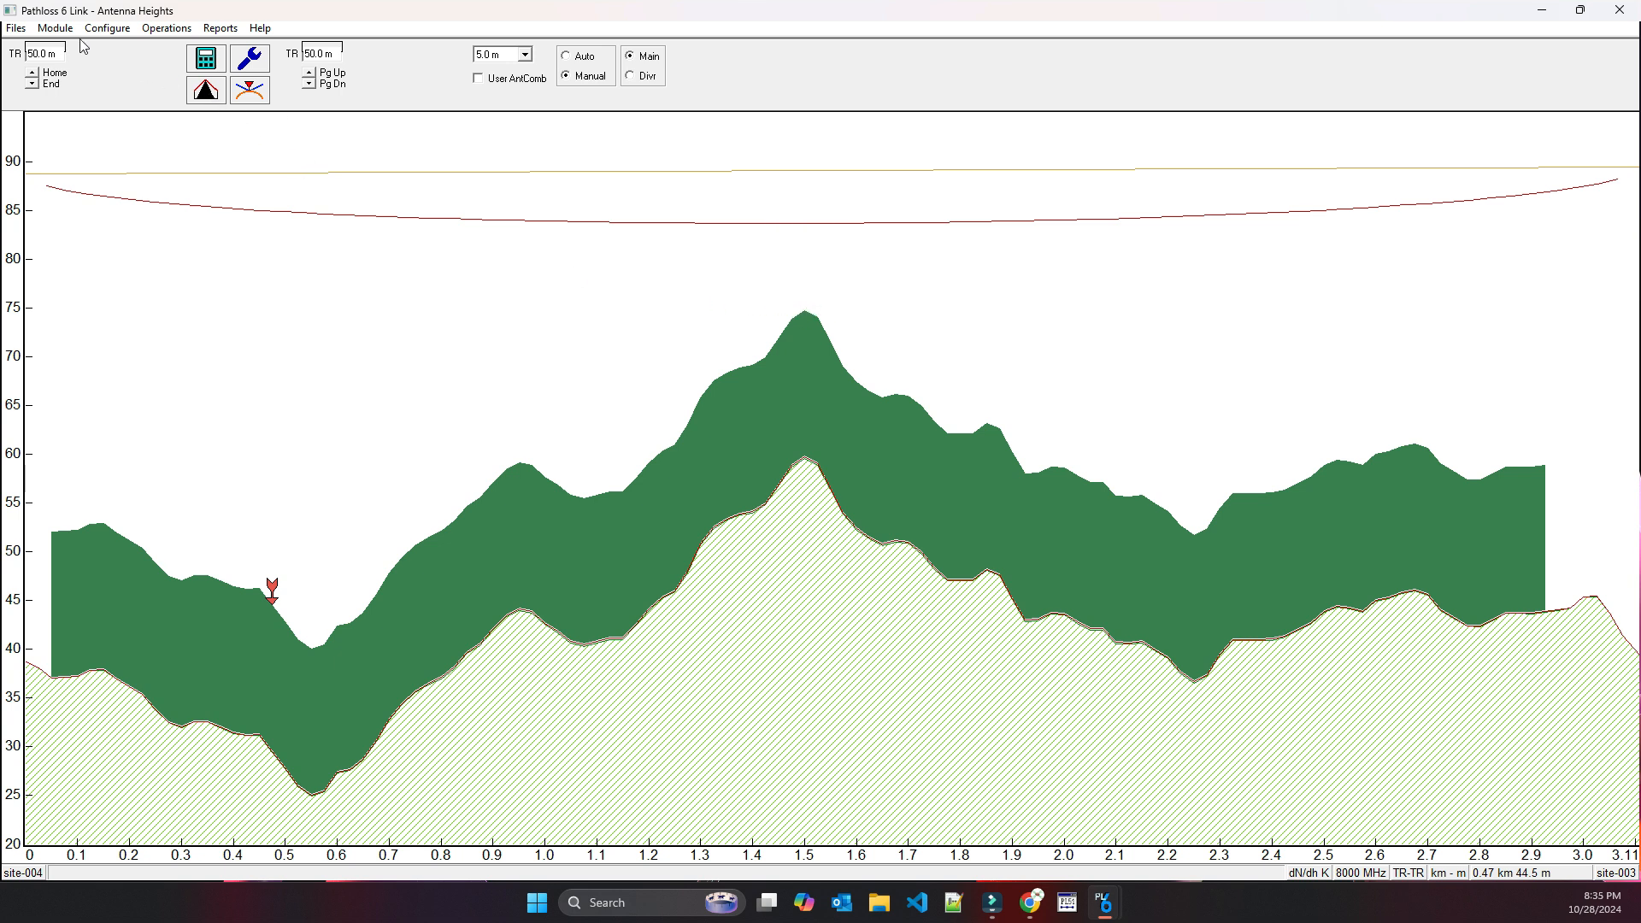
- Go to the link's Transmission Analysis module and accept using the new antenna heights
left_click(54, 33)
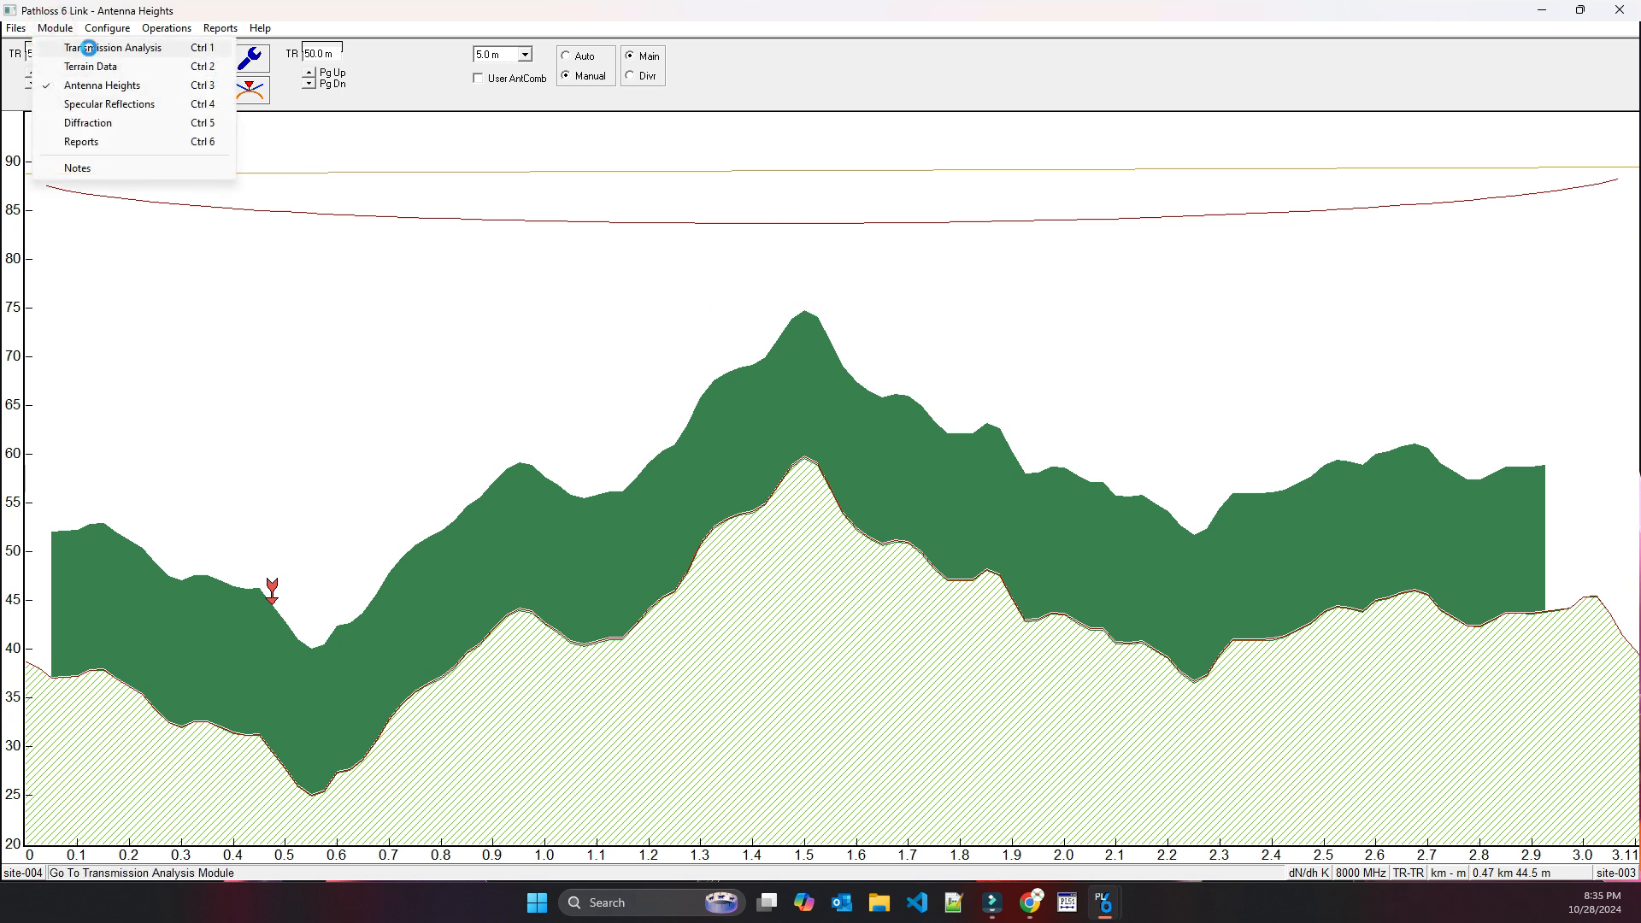
left_click(89, 48)
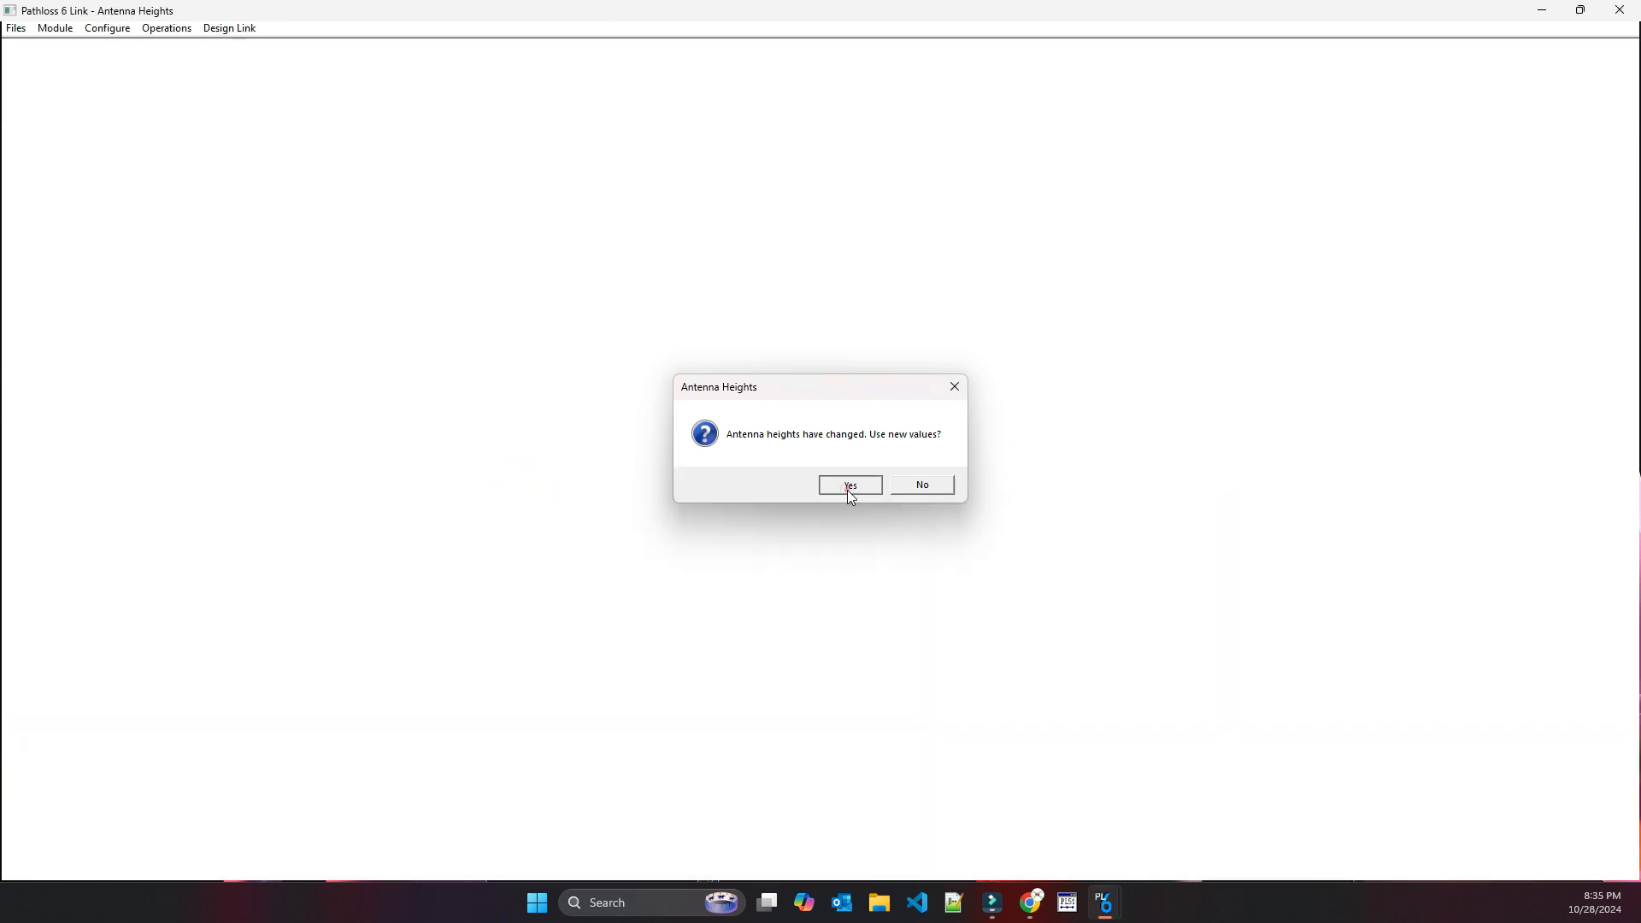
left_click(849, 488)
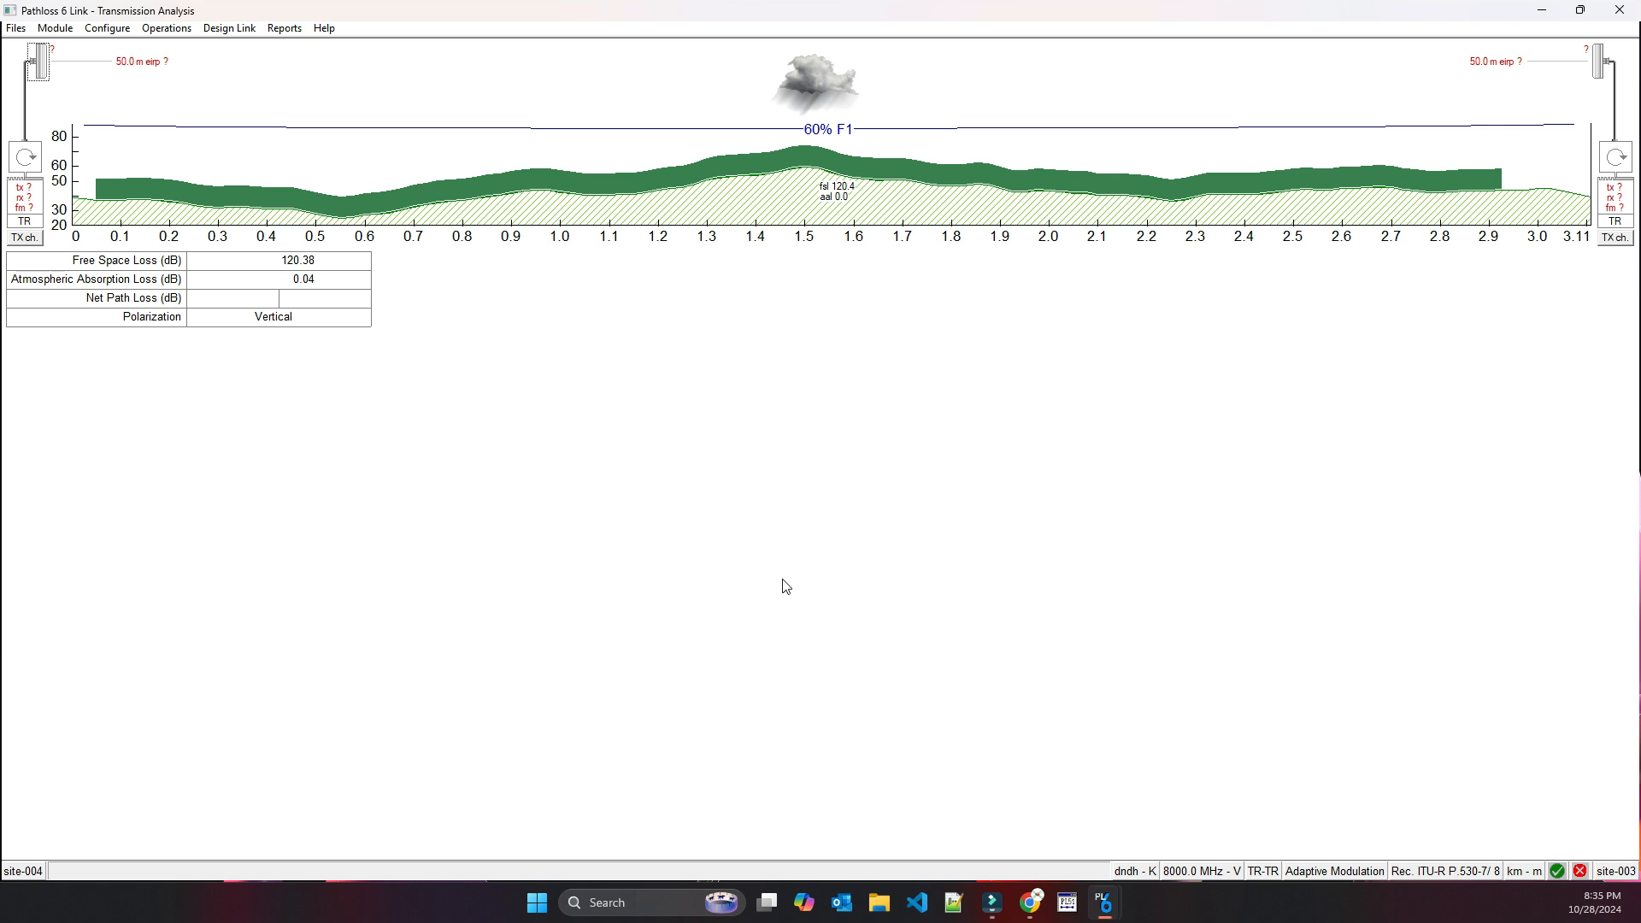
- Assign the NOKIA T5507115 antenna (t5507115_7g4s) from the antenna data index to both sites and accept the antenna settings
left_click(49, 66)
double_click(37, 63)
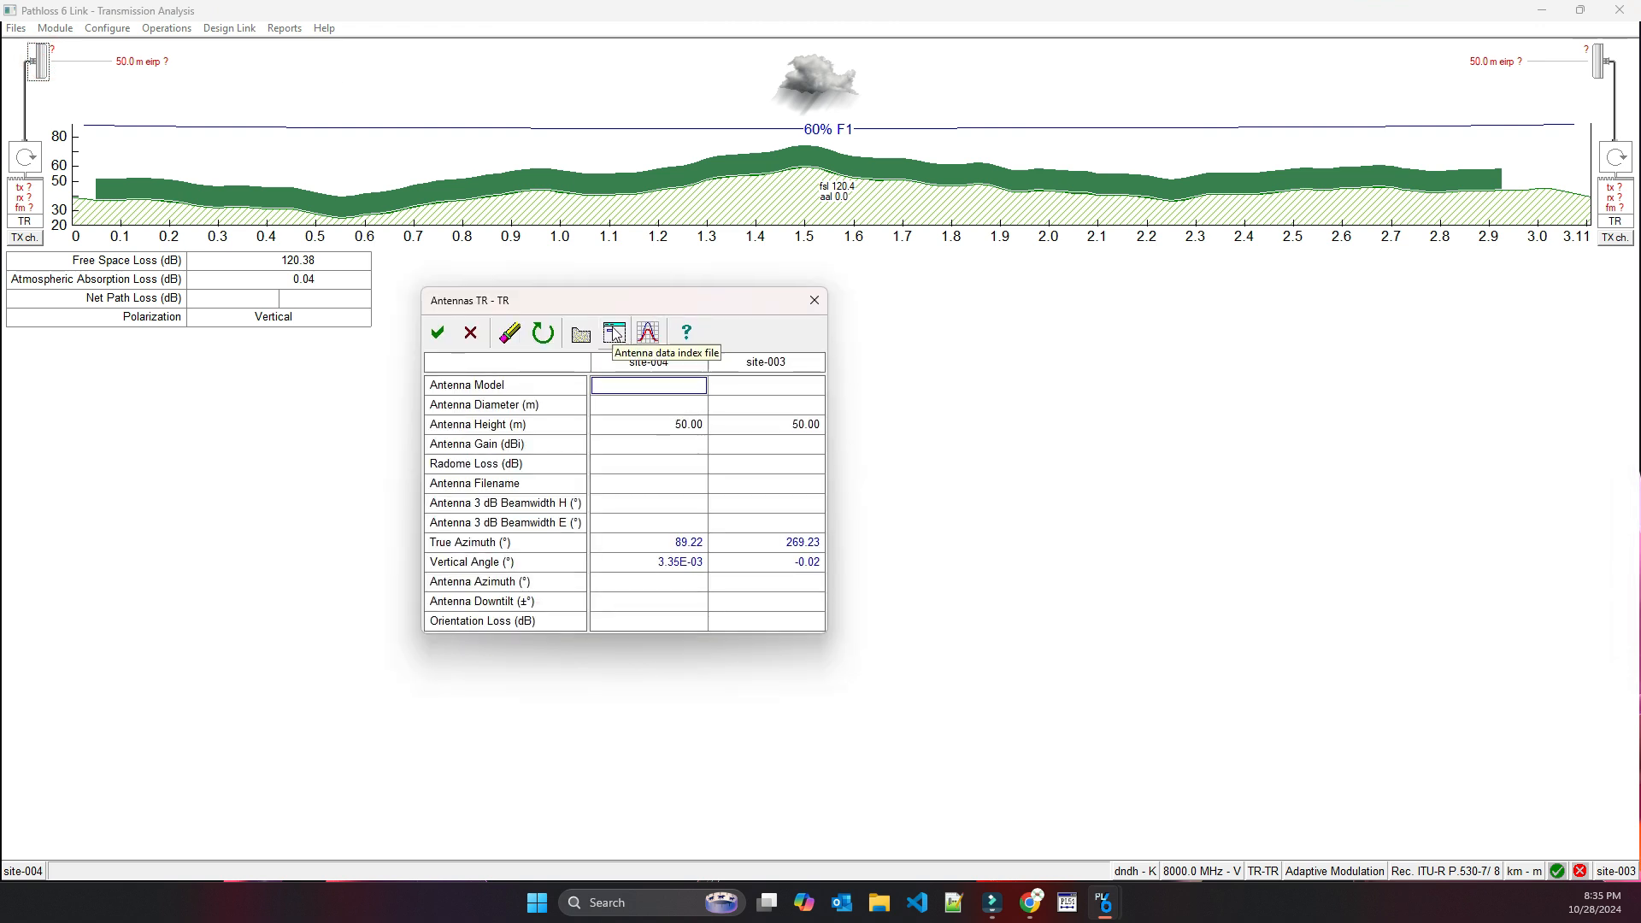
left_click(614, 334)
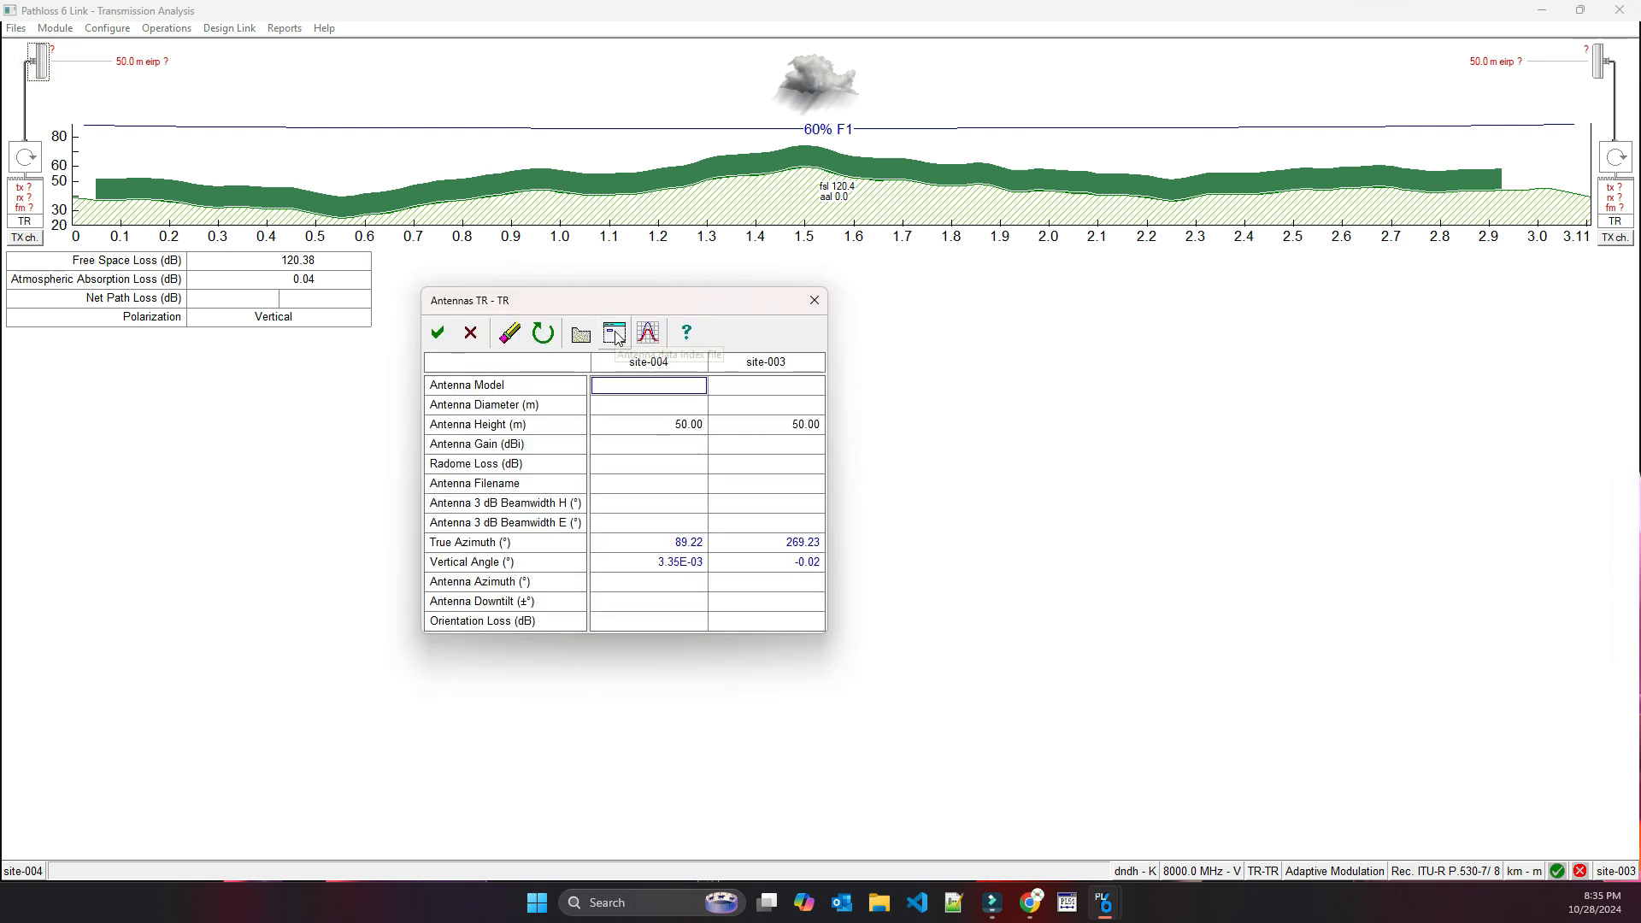
left_click(615, 334)
left_click(615, 335)
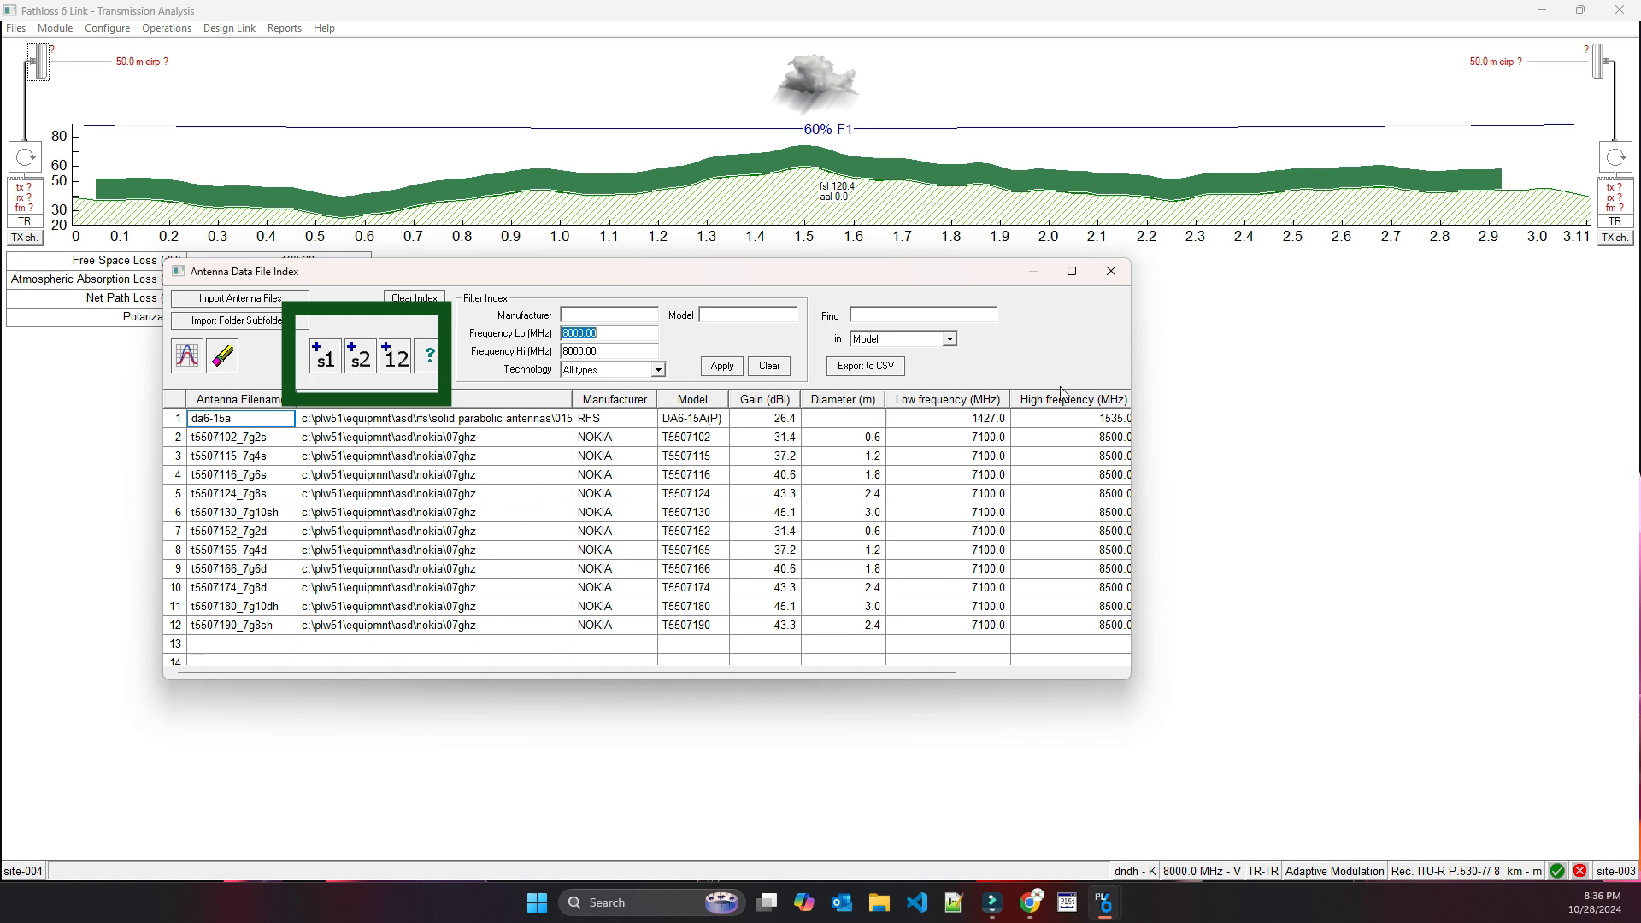
left_click(1071, 271)
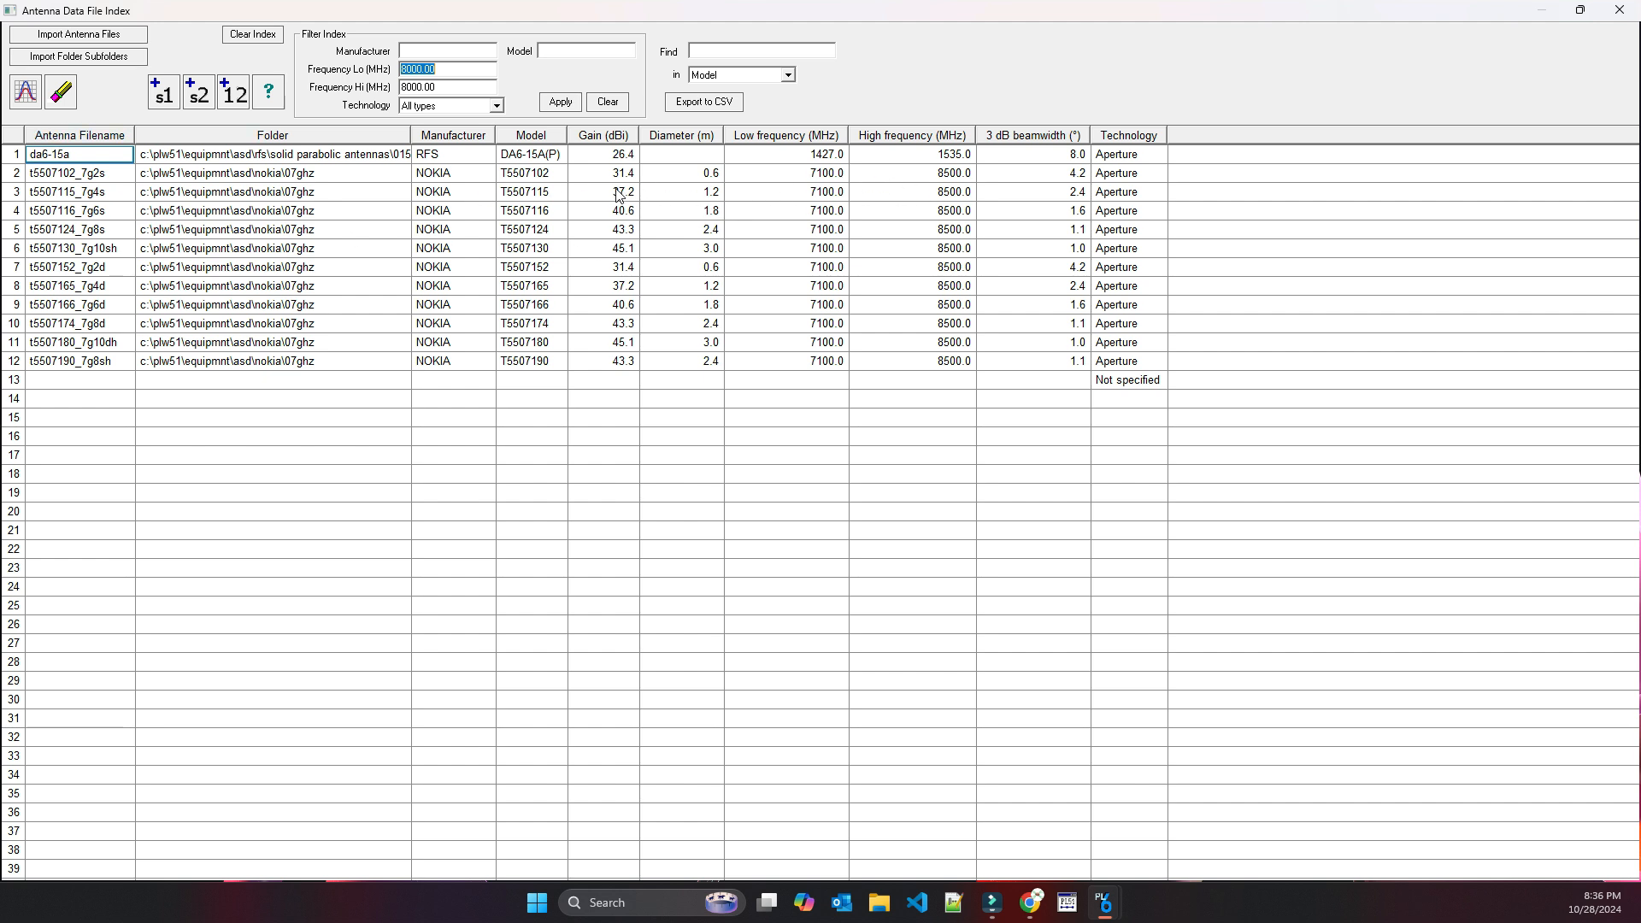
left_click(18, 193)
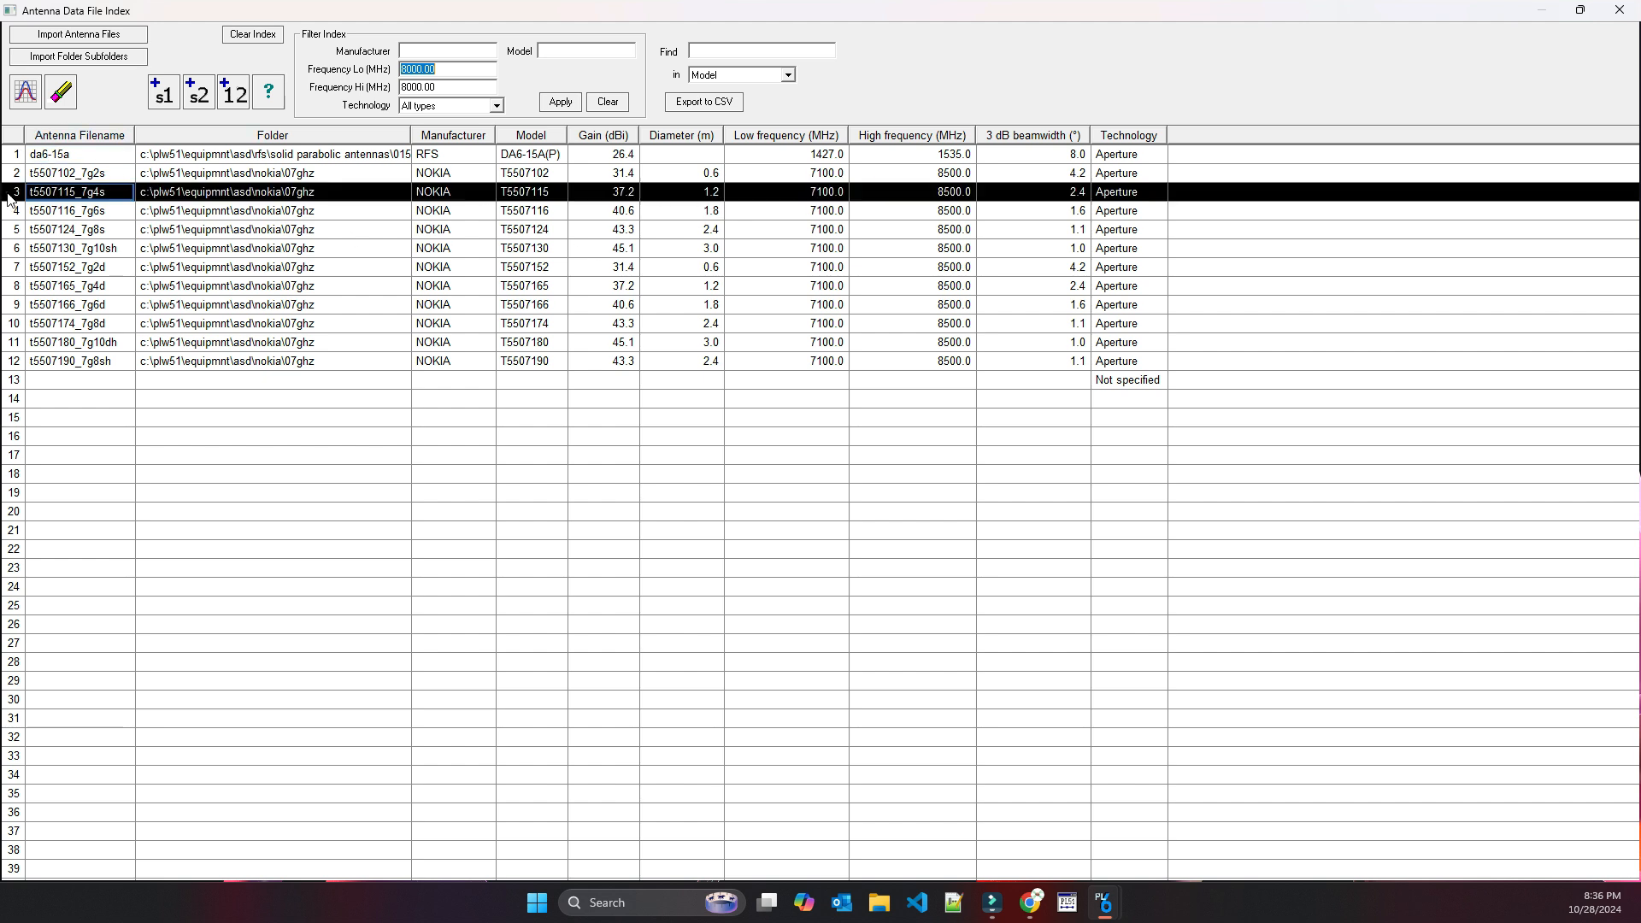
left_click(236, 95)
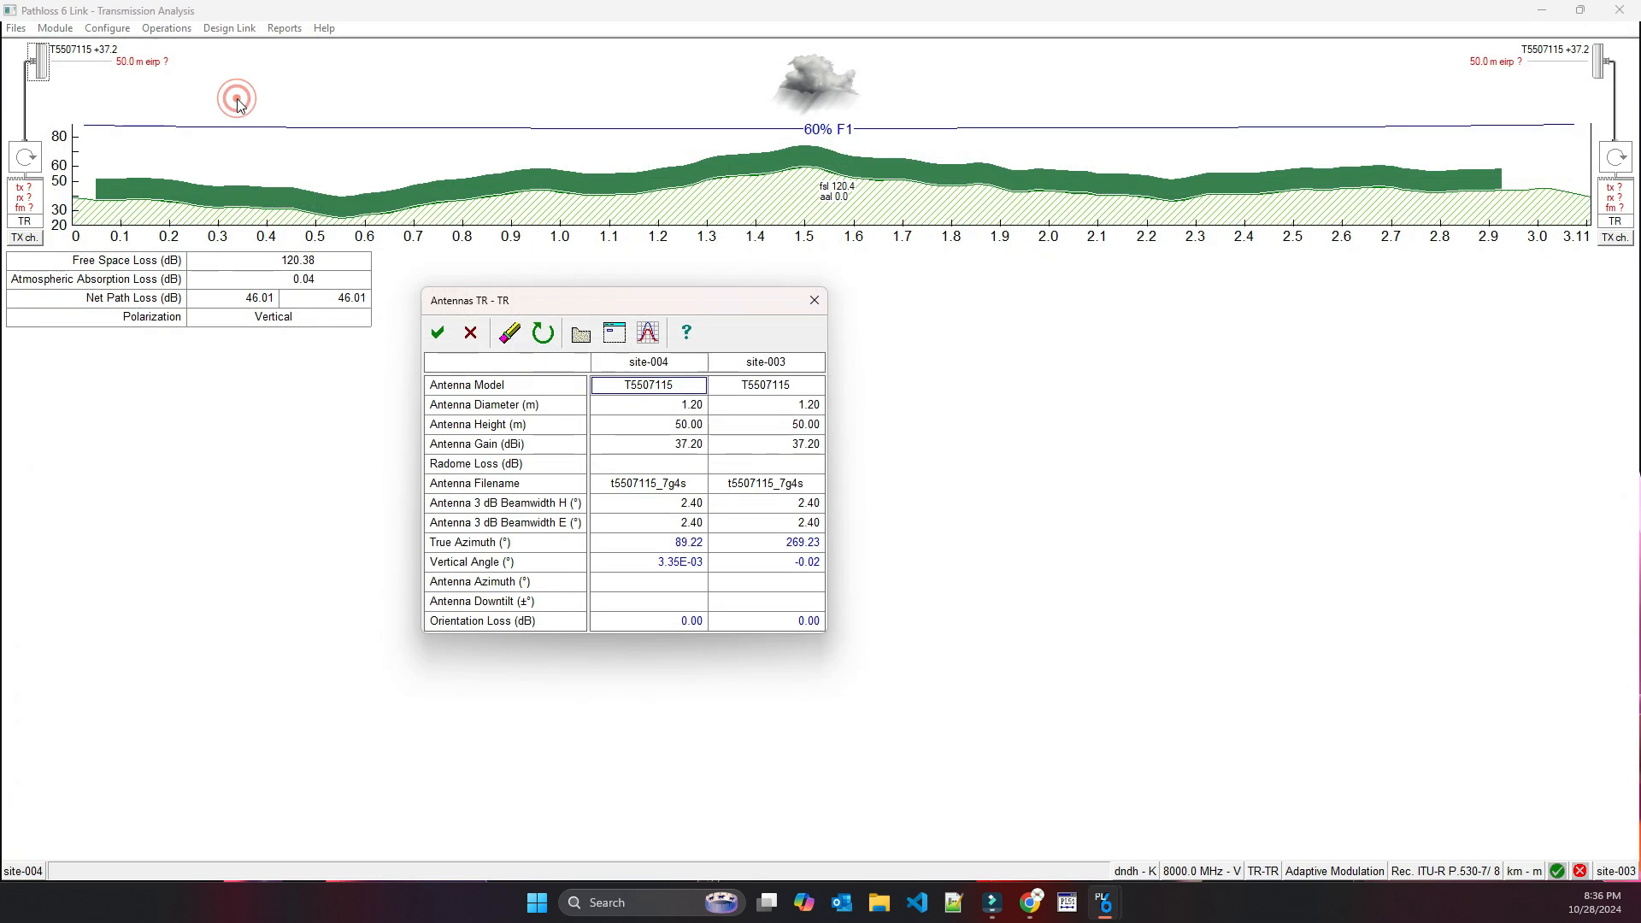
left_click(437, 335)
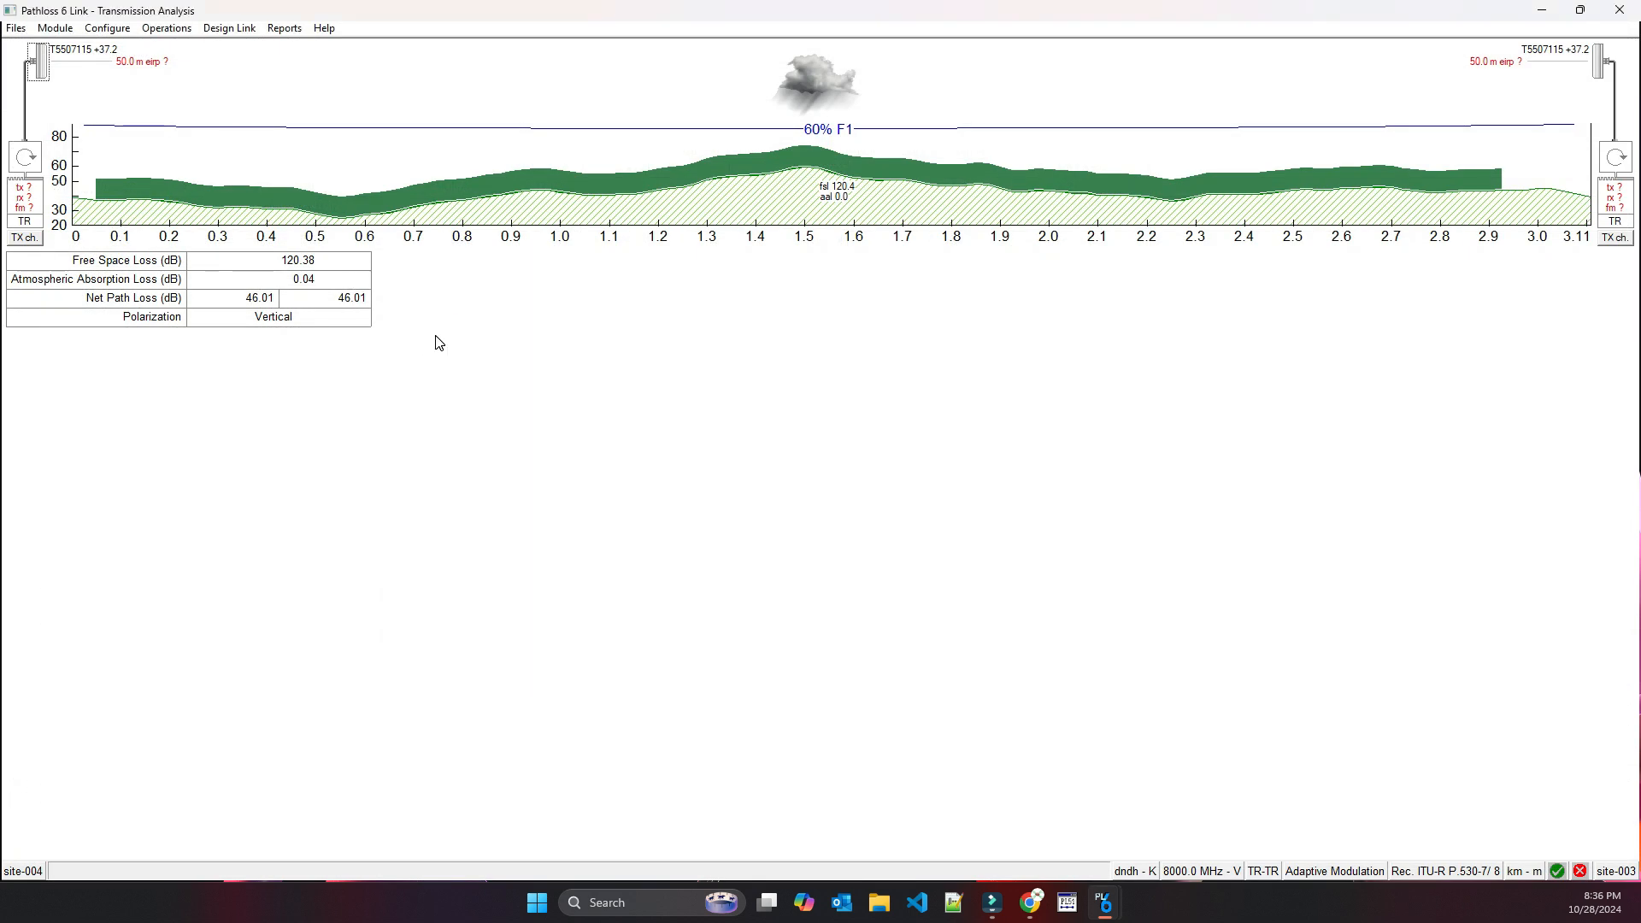
- Open the radio data index for the link and import all RSD files from the equipmnt\rsd\nokia\07GHz folder
left_click(30, 208)
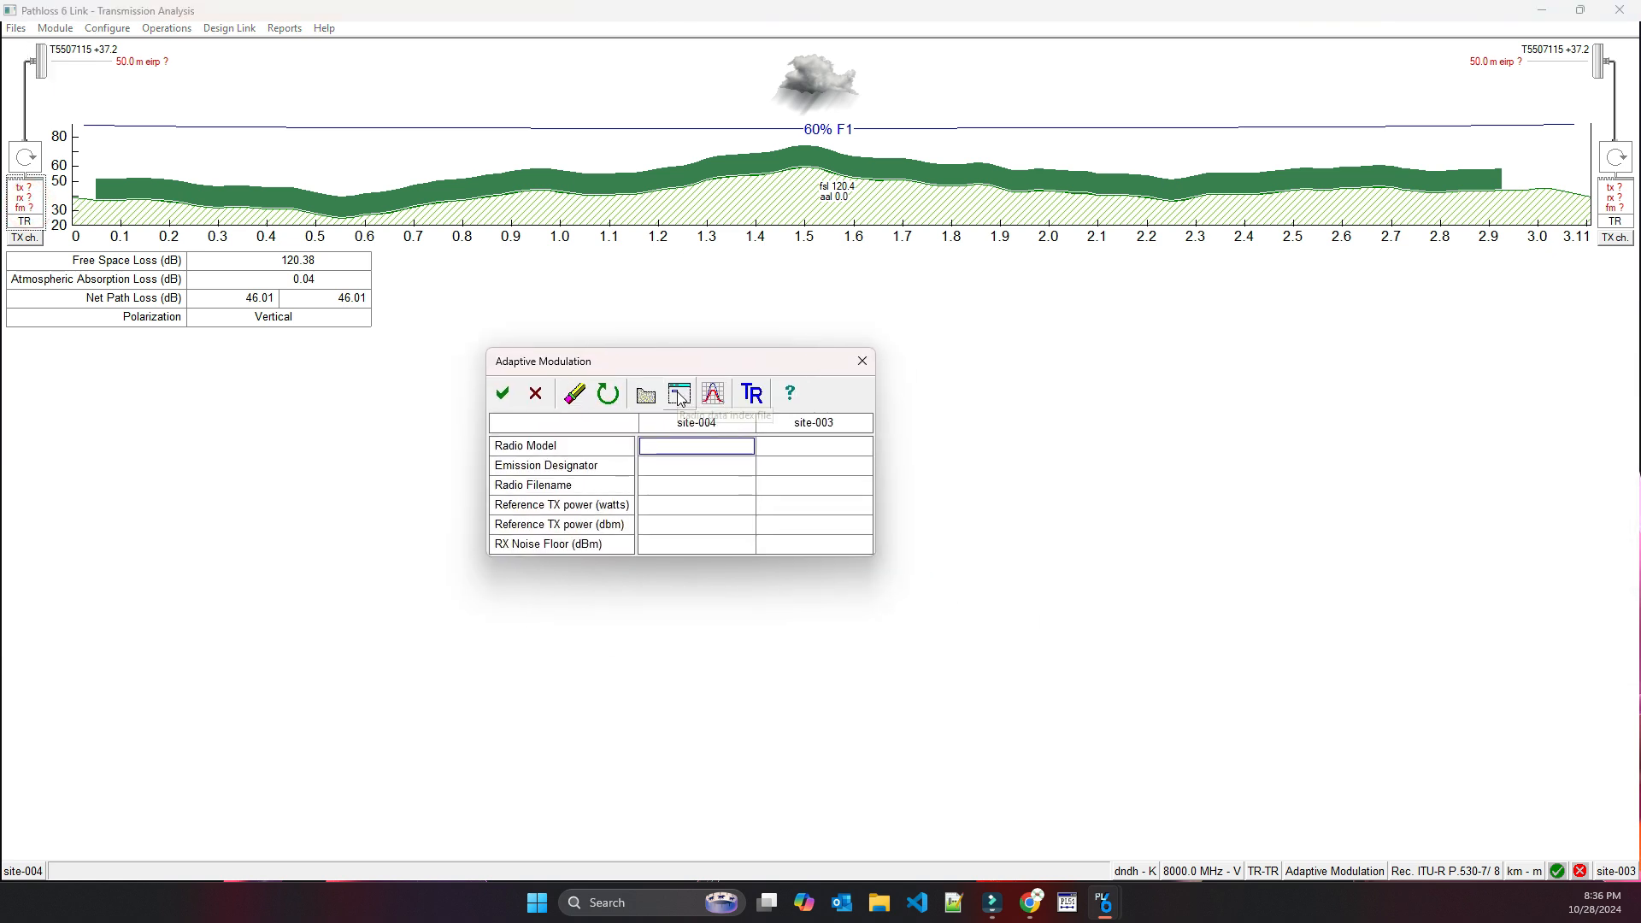
left_click(678, 394)
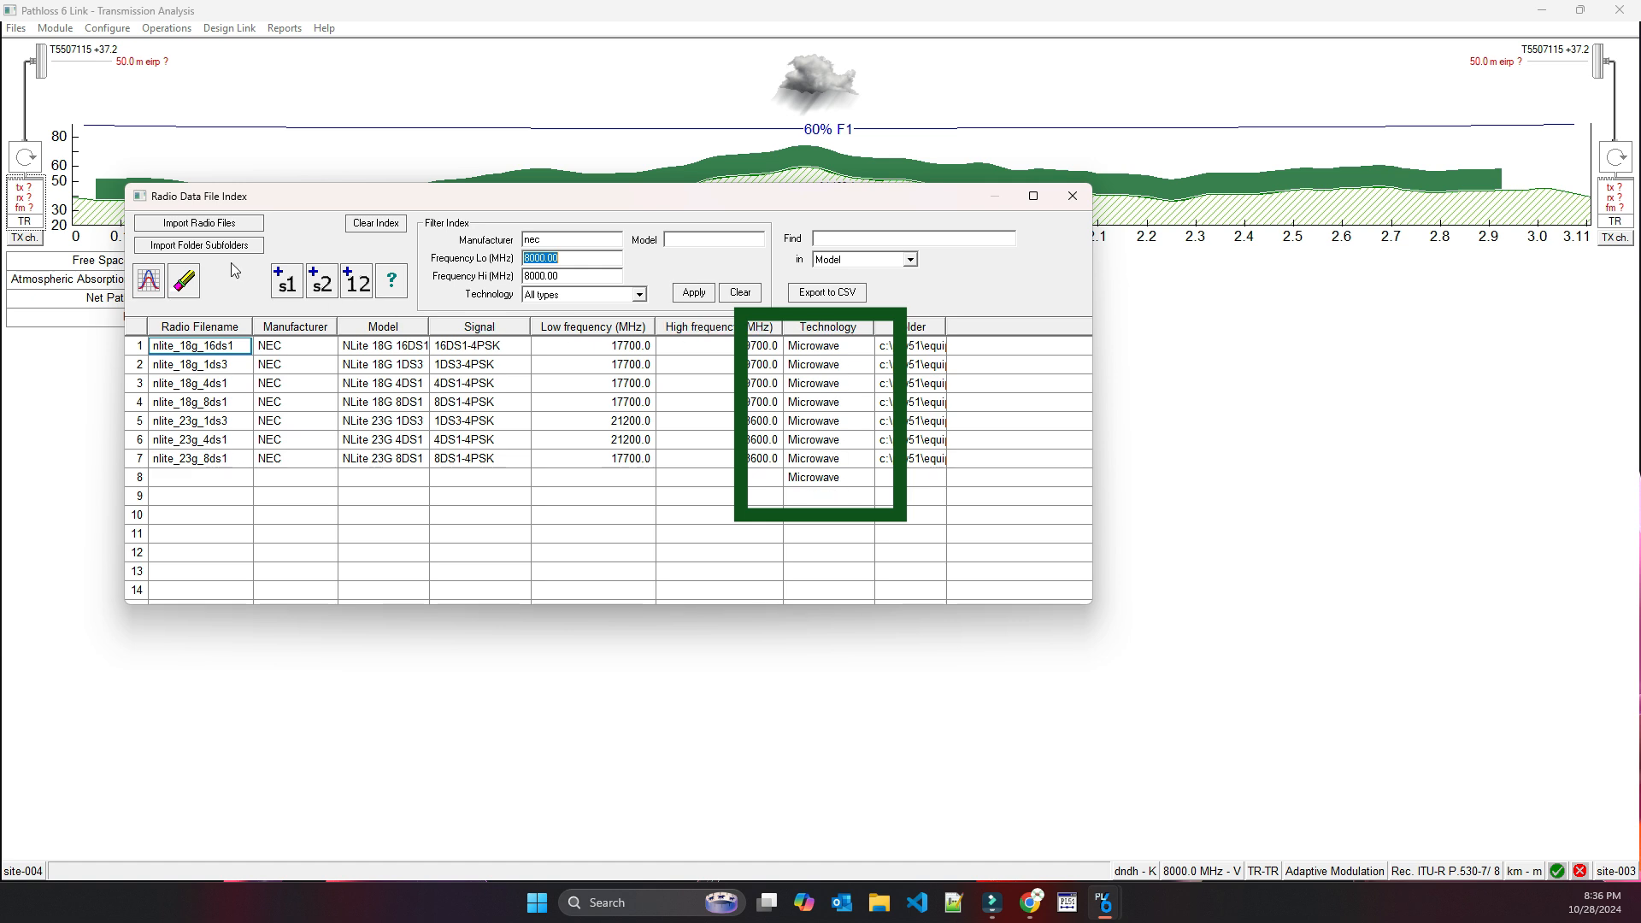
left_click(220, 222)
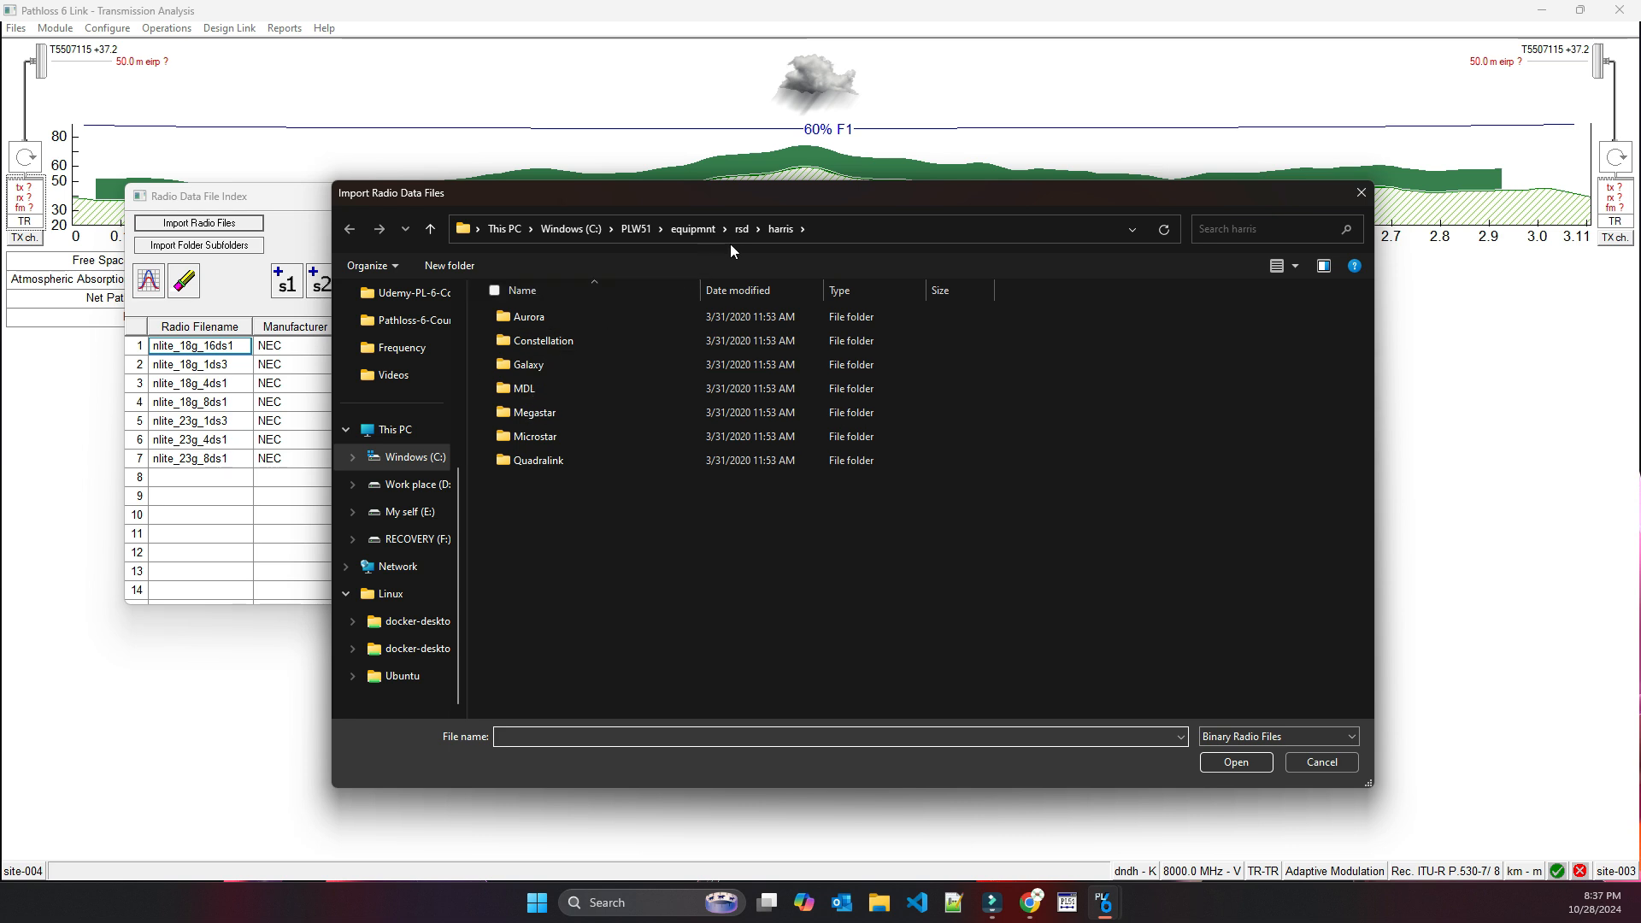
left_click(709, 231)
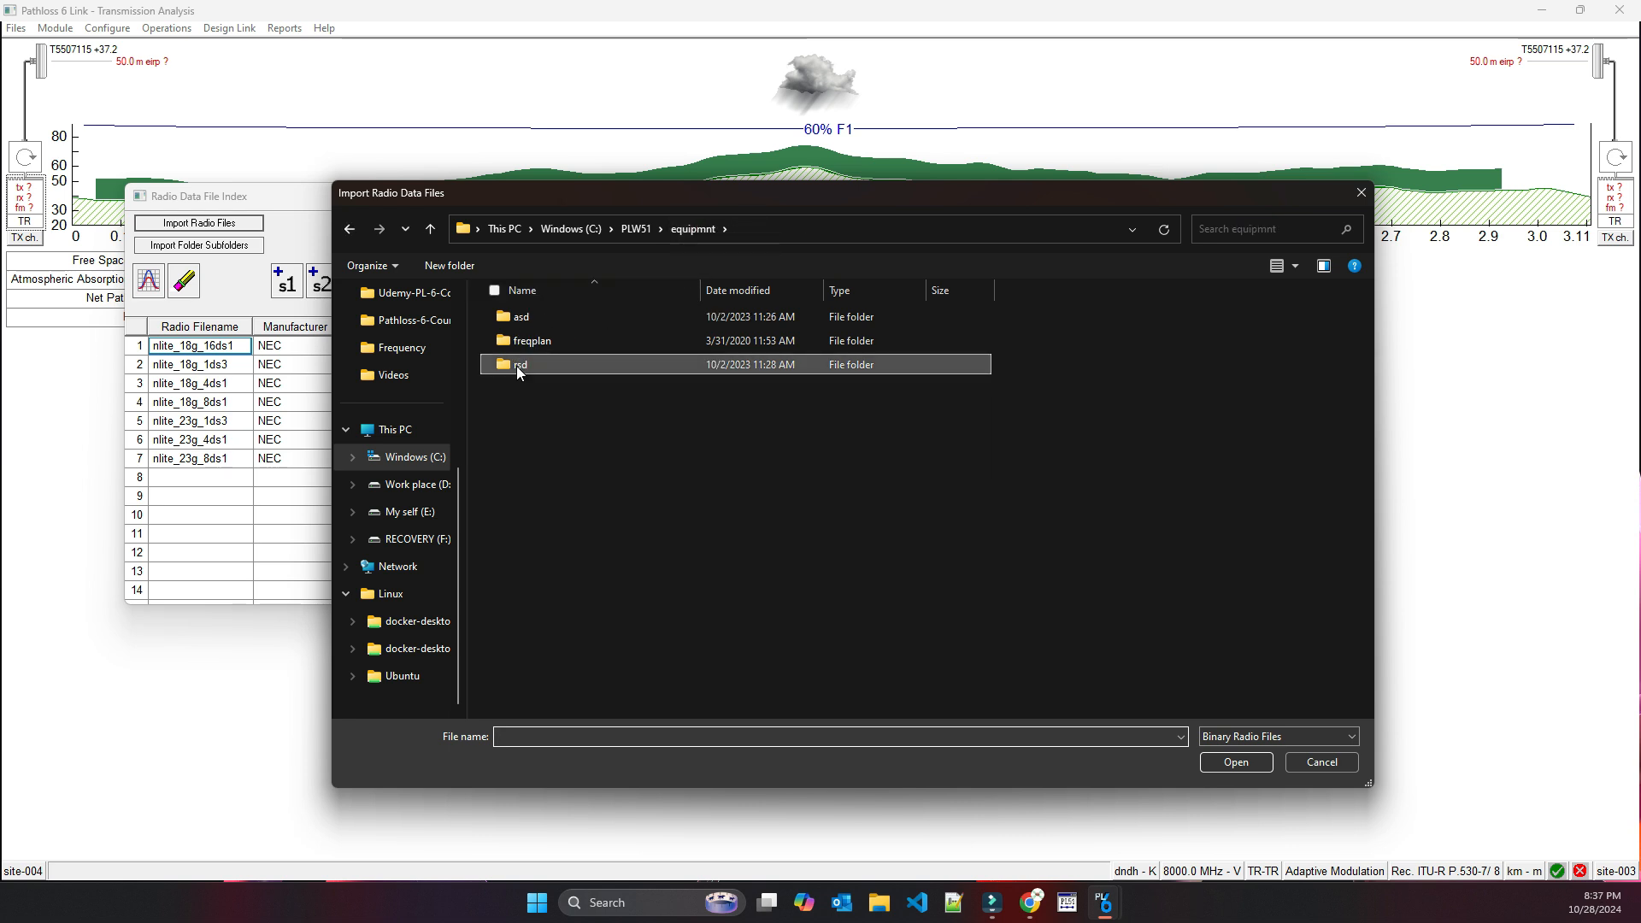
double_click(519, 367)
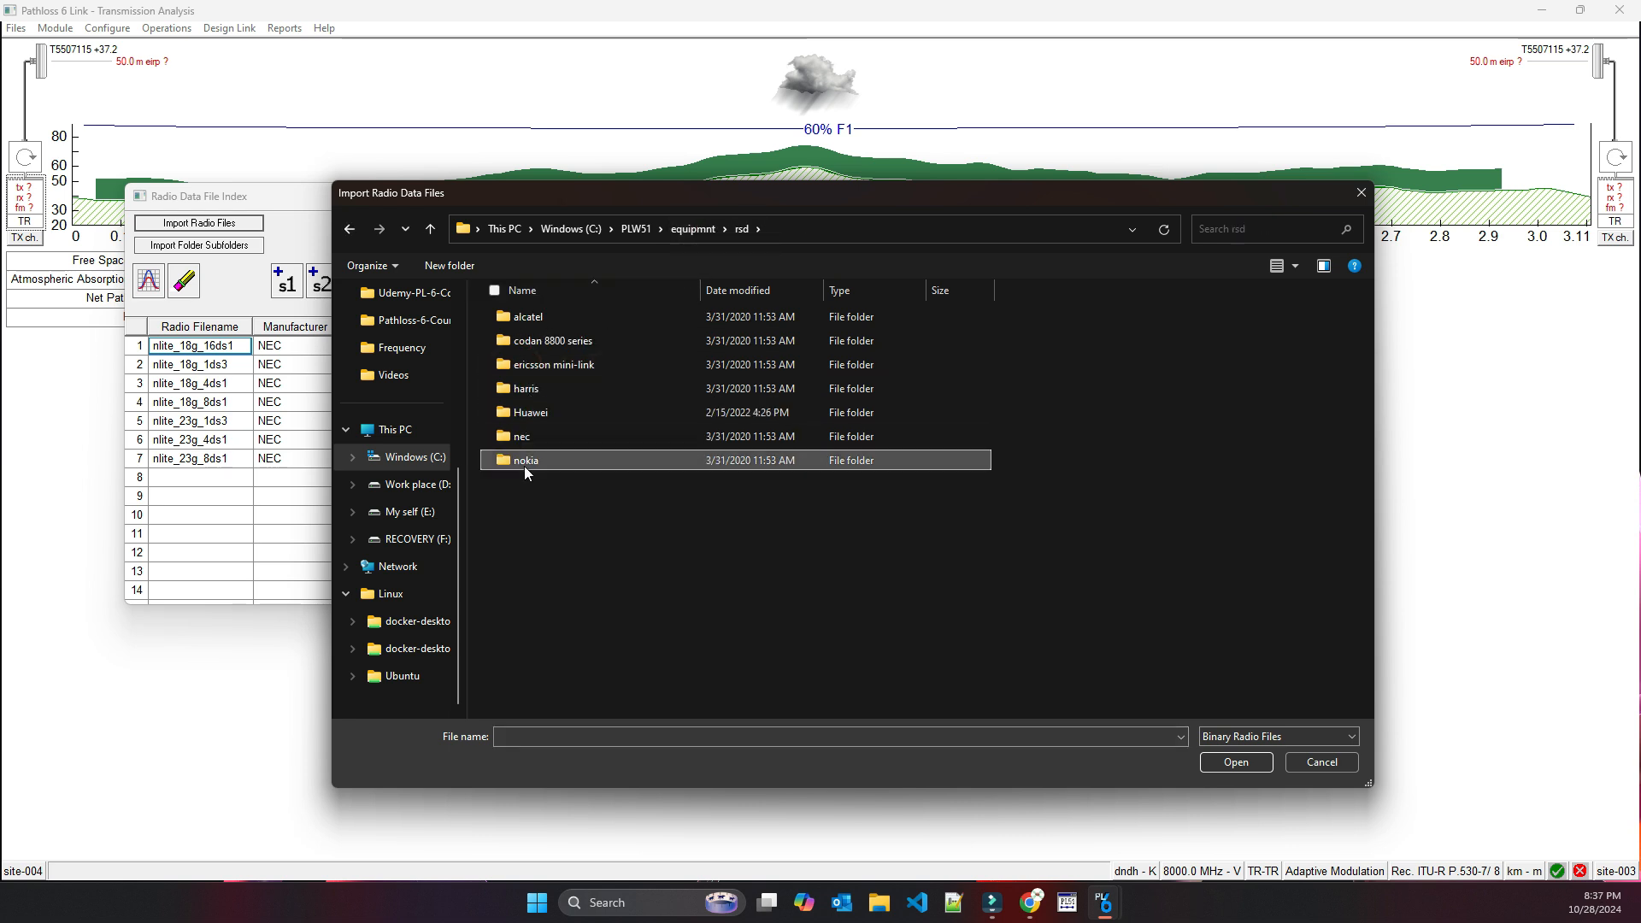
double_click(525, 462)
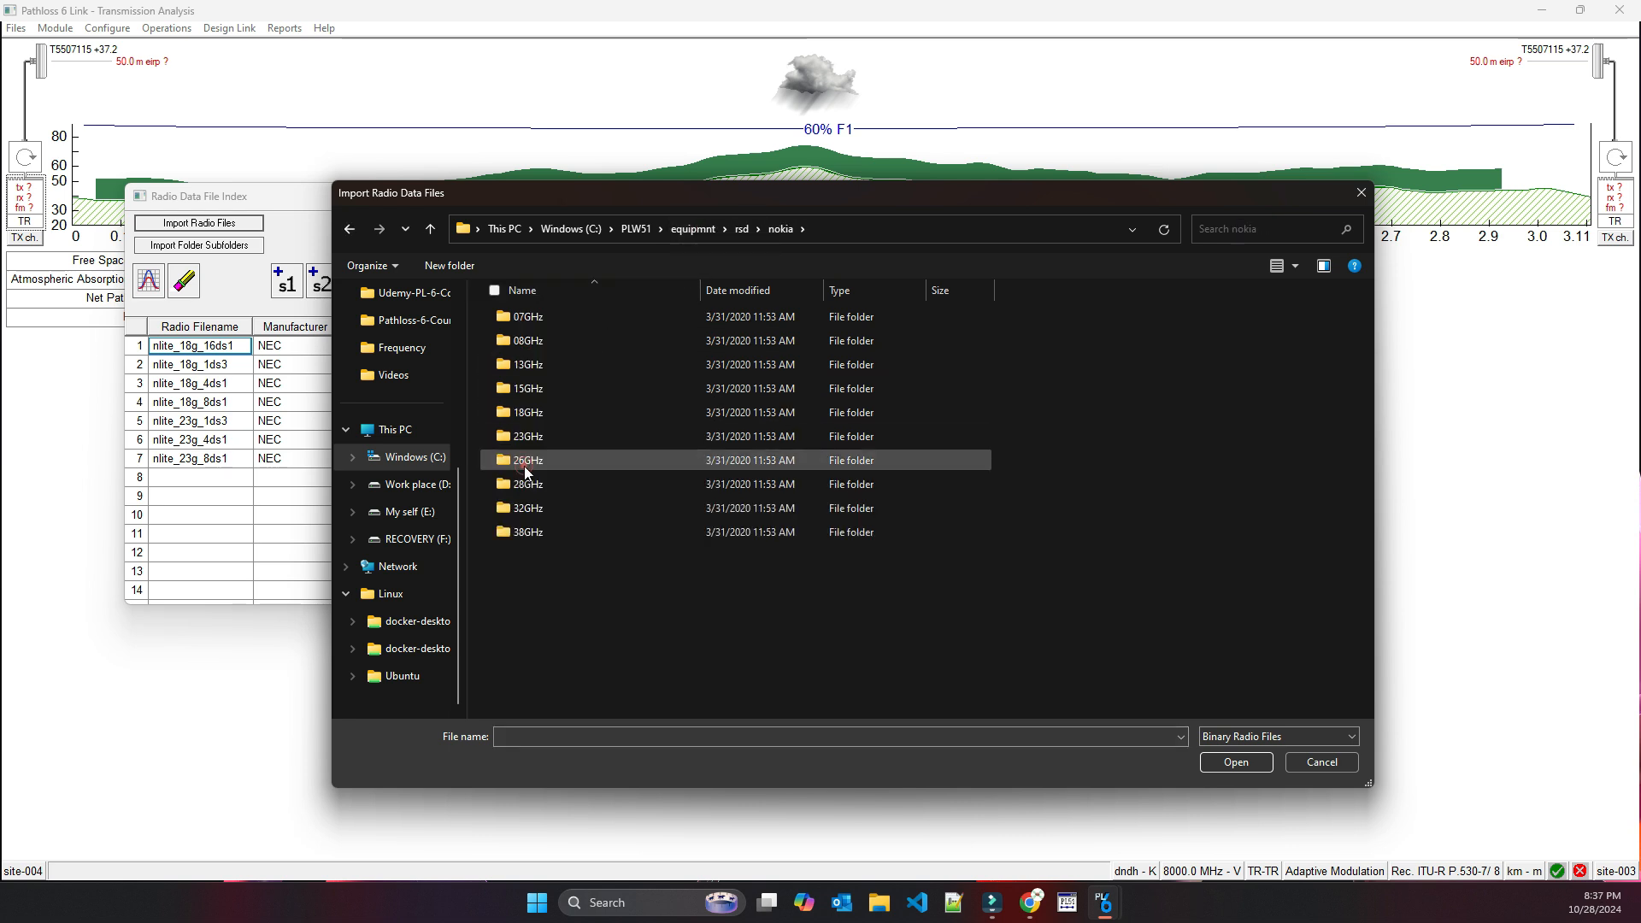
left_click(557, 316)
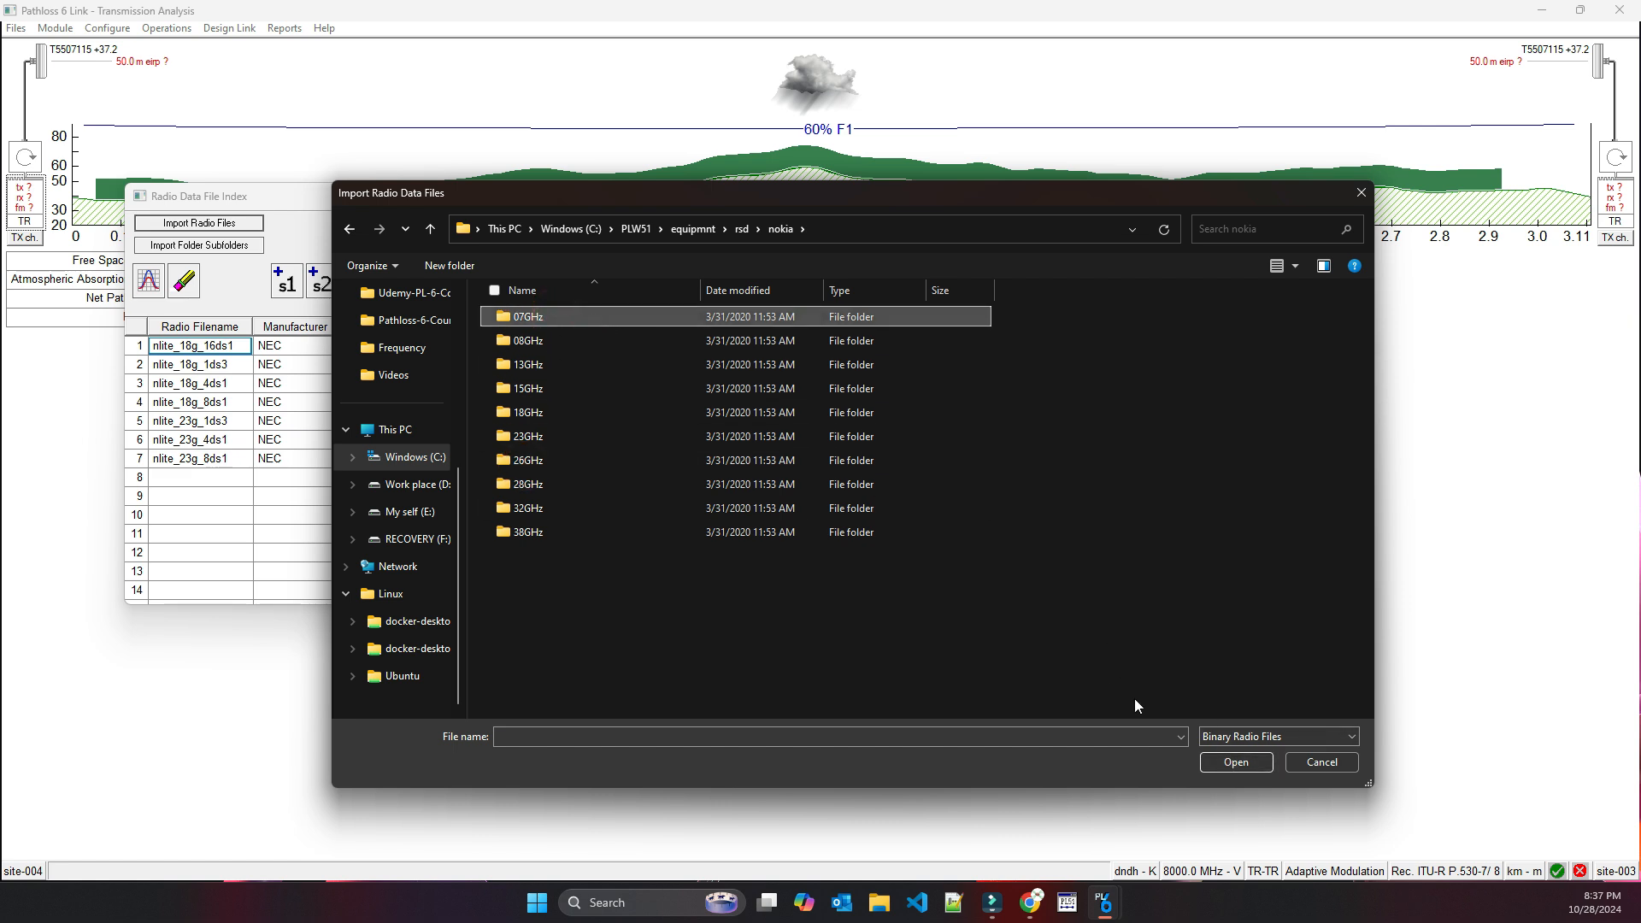
double_click(607, 320)
key("ctrl+a")
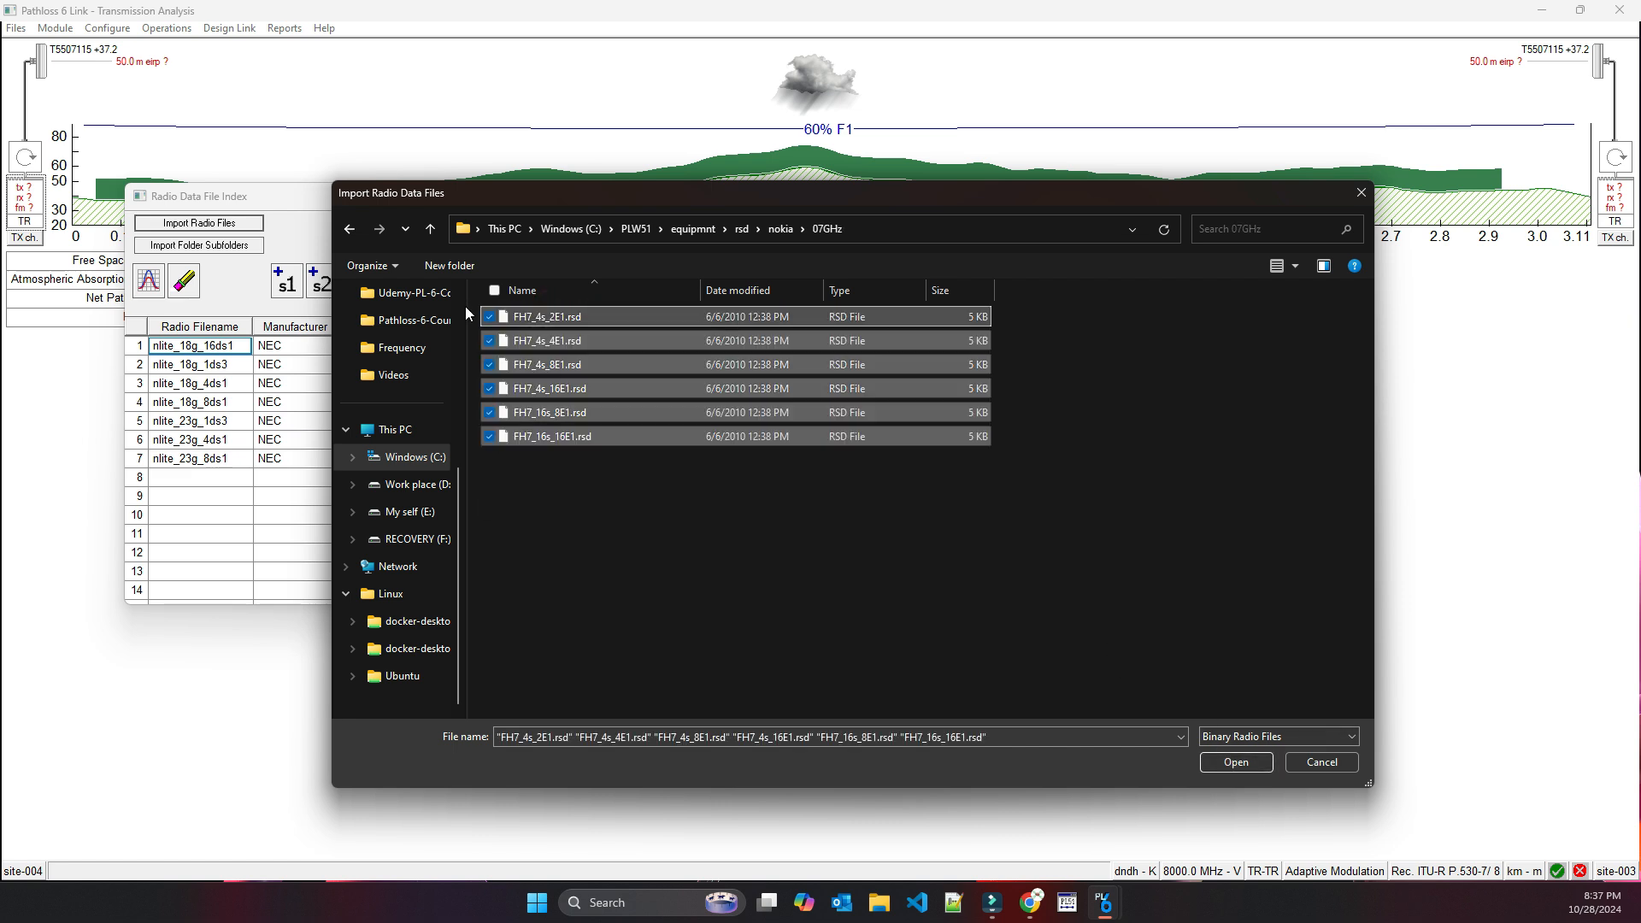
left_click(1245, 768)
left_click(632, 431)
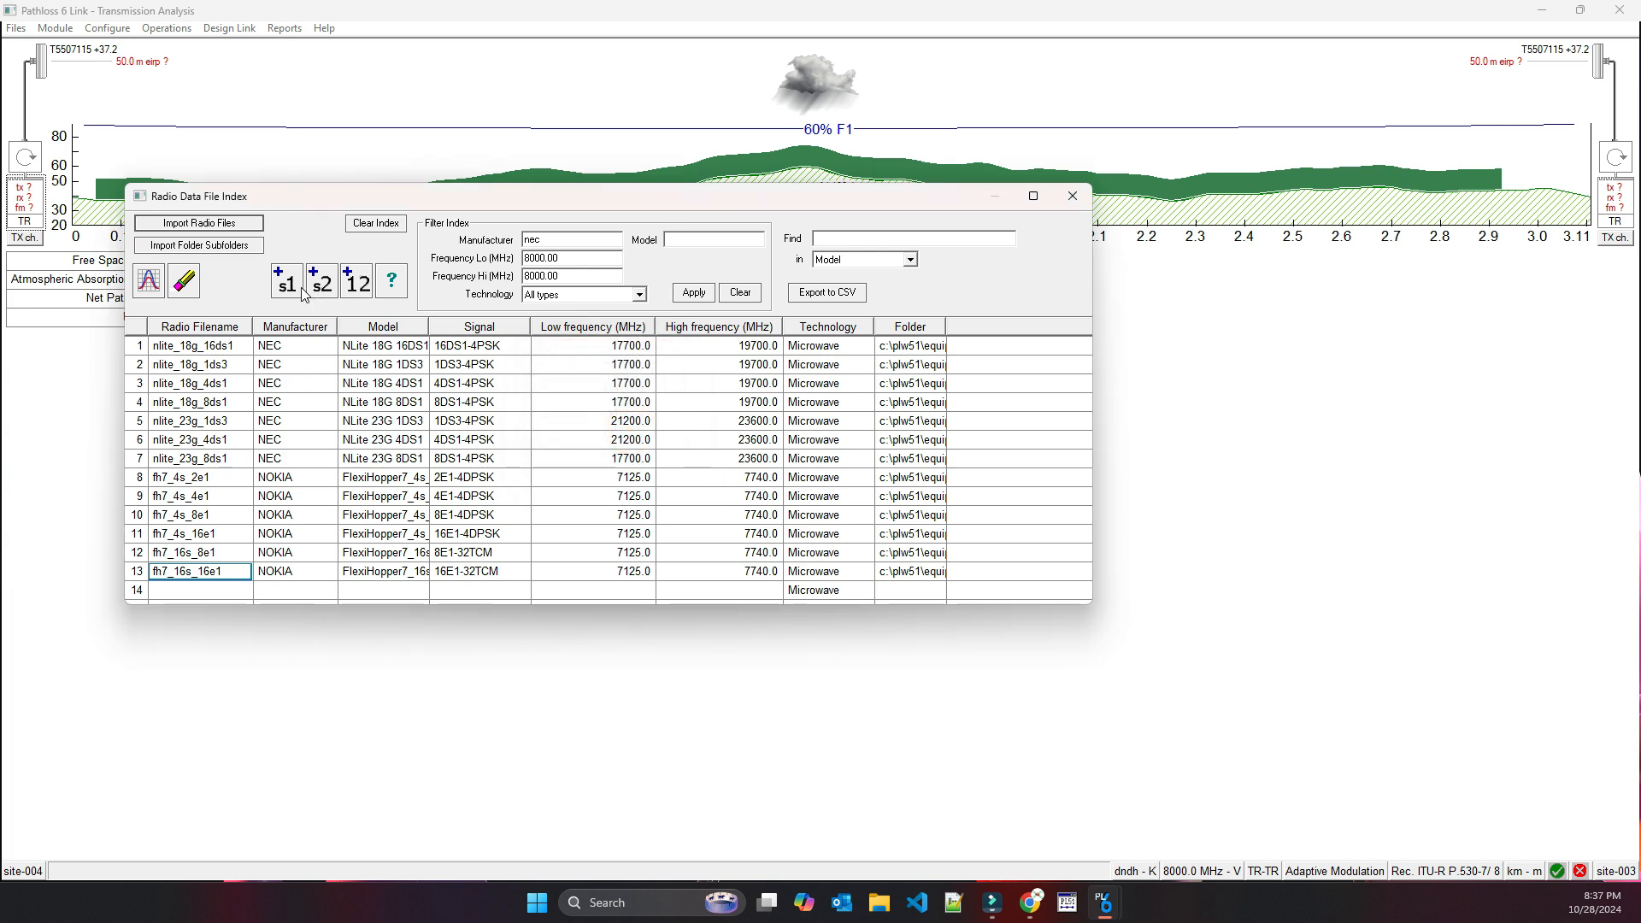
- Start another radio data file import and browse to the equipmnt\rsd\Huawei folder
left_click(239, 222)
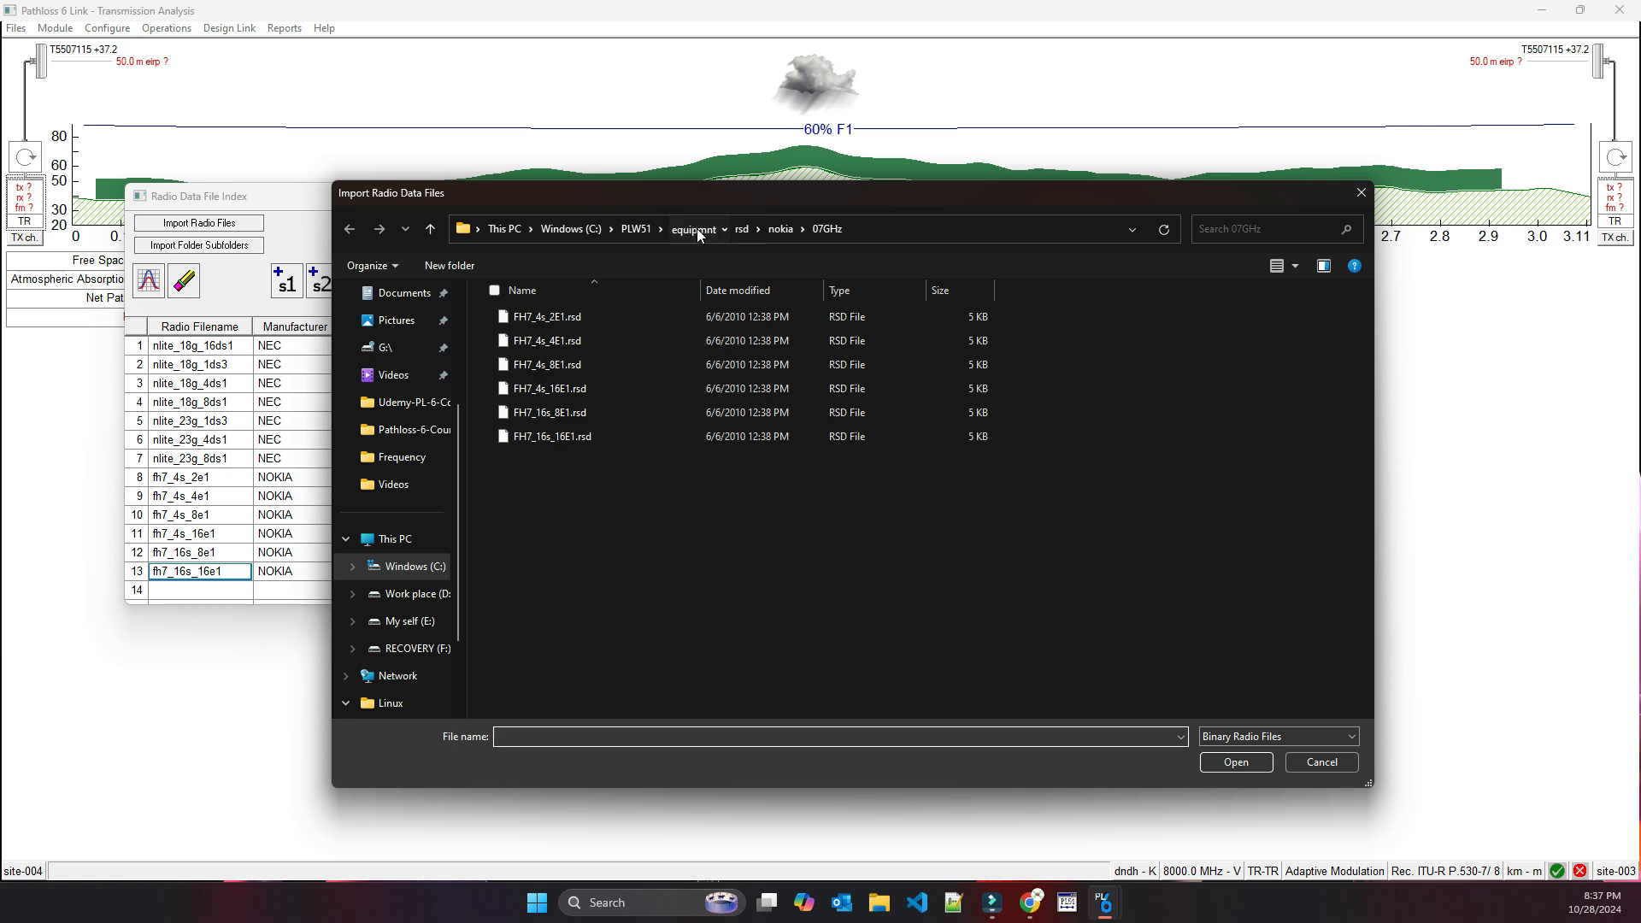
left_click(696, 228)
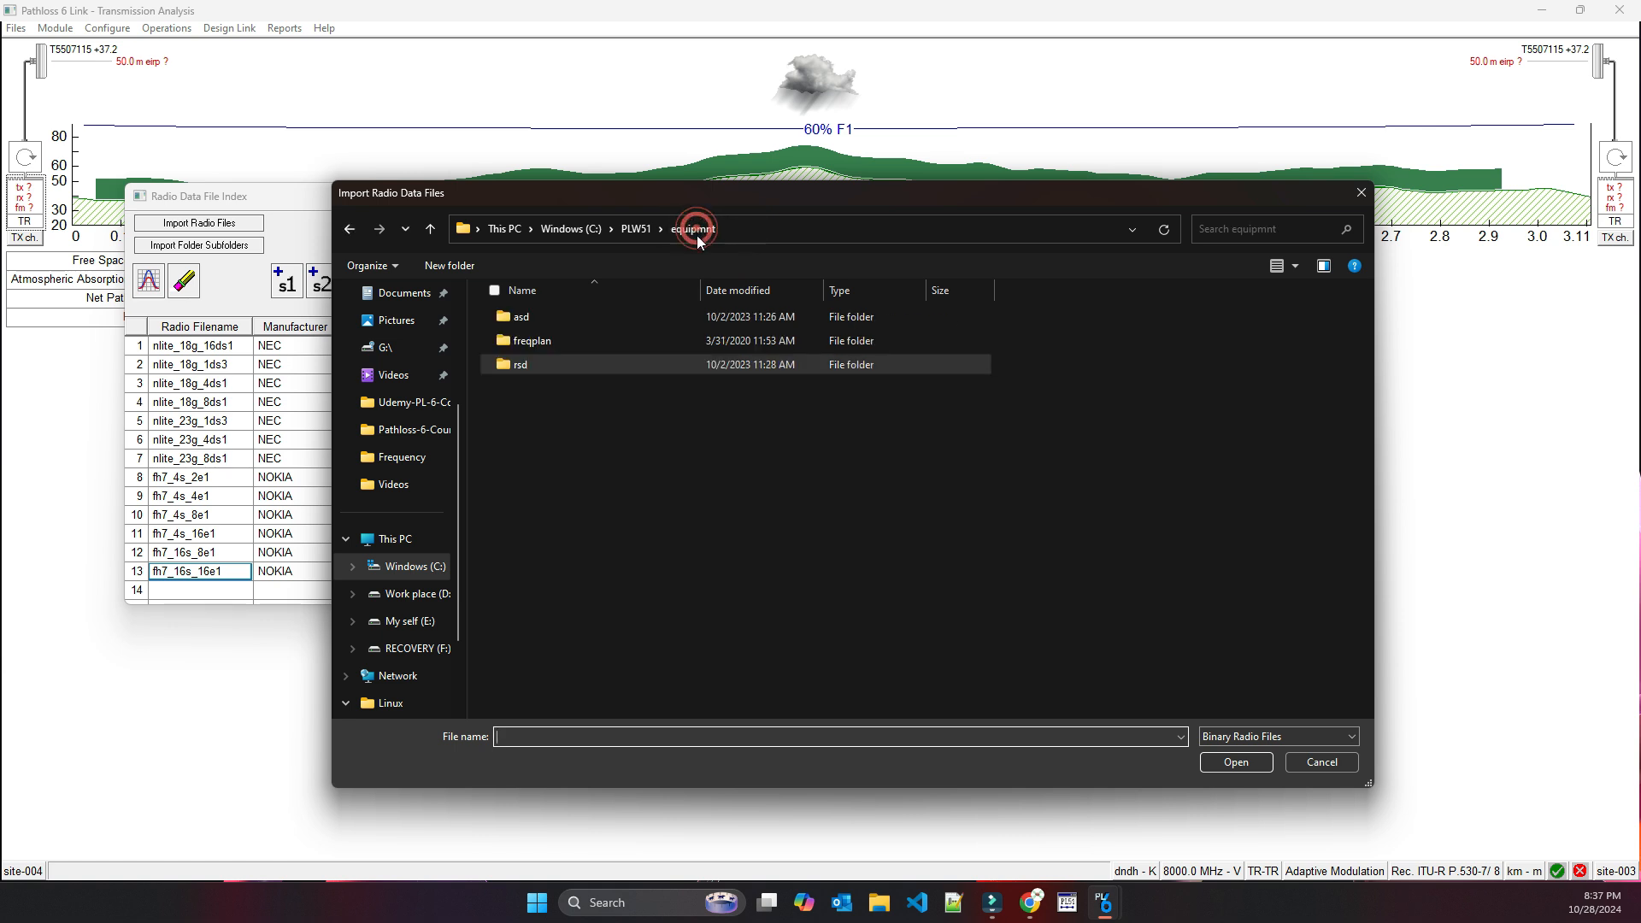
double_click(546, 364)
double_click(551, 410)
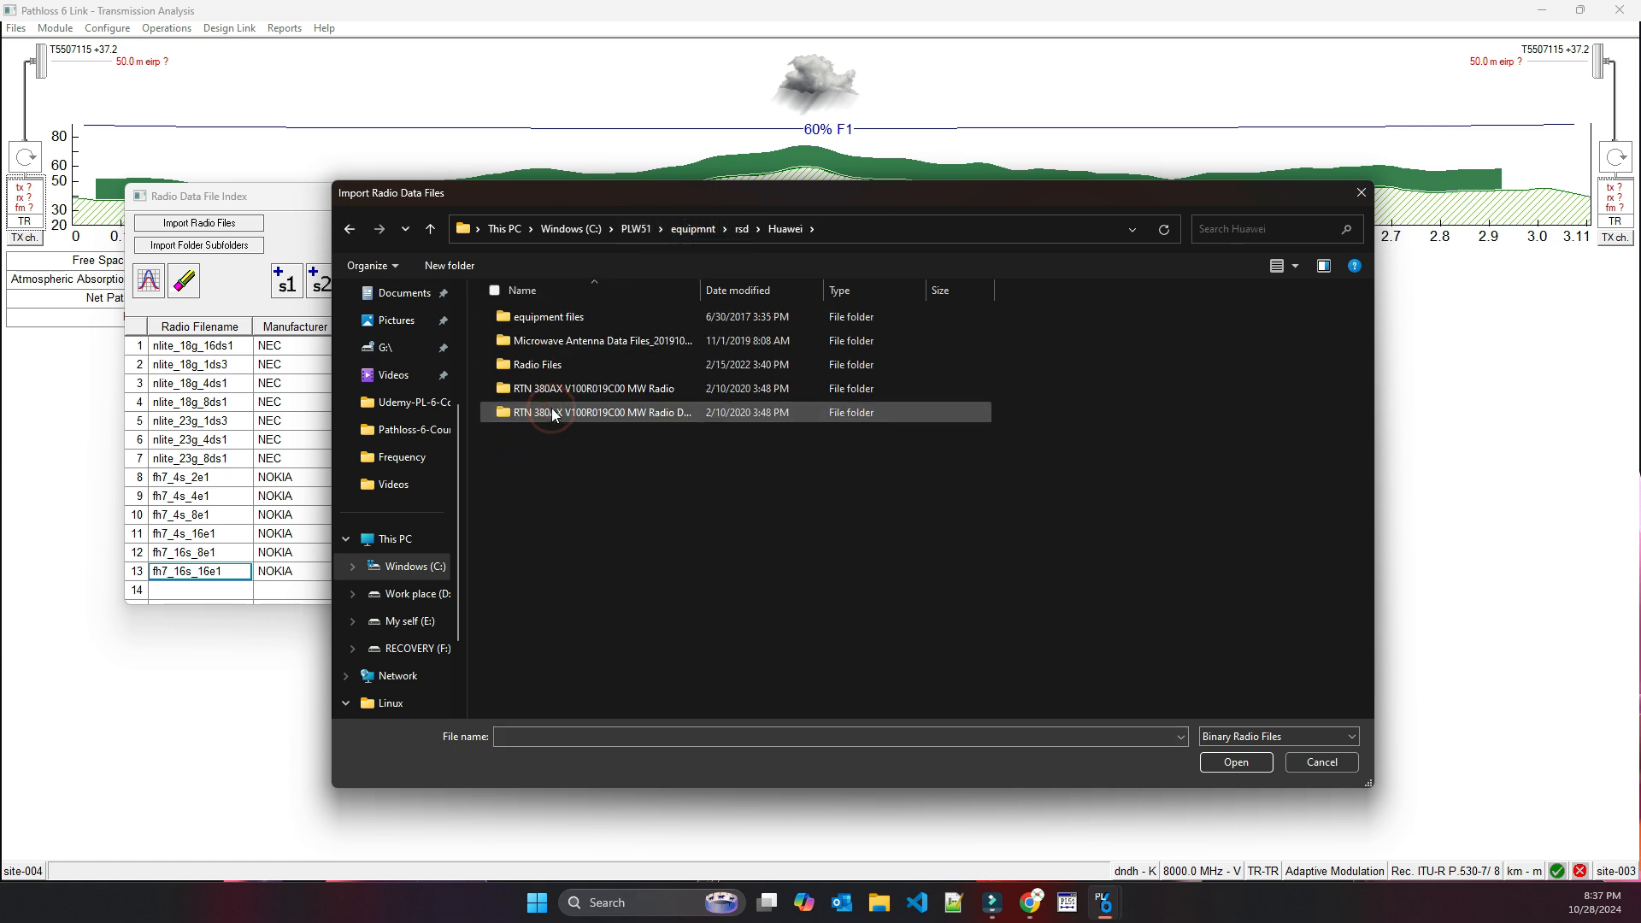
- Look through the radio files in the equipment files\Radio Files subfolder and return to the Huawei folder
double_click(573, 317)
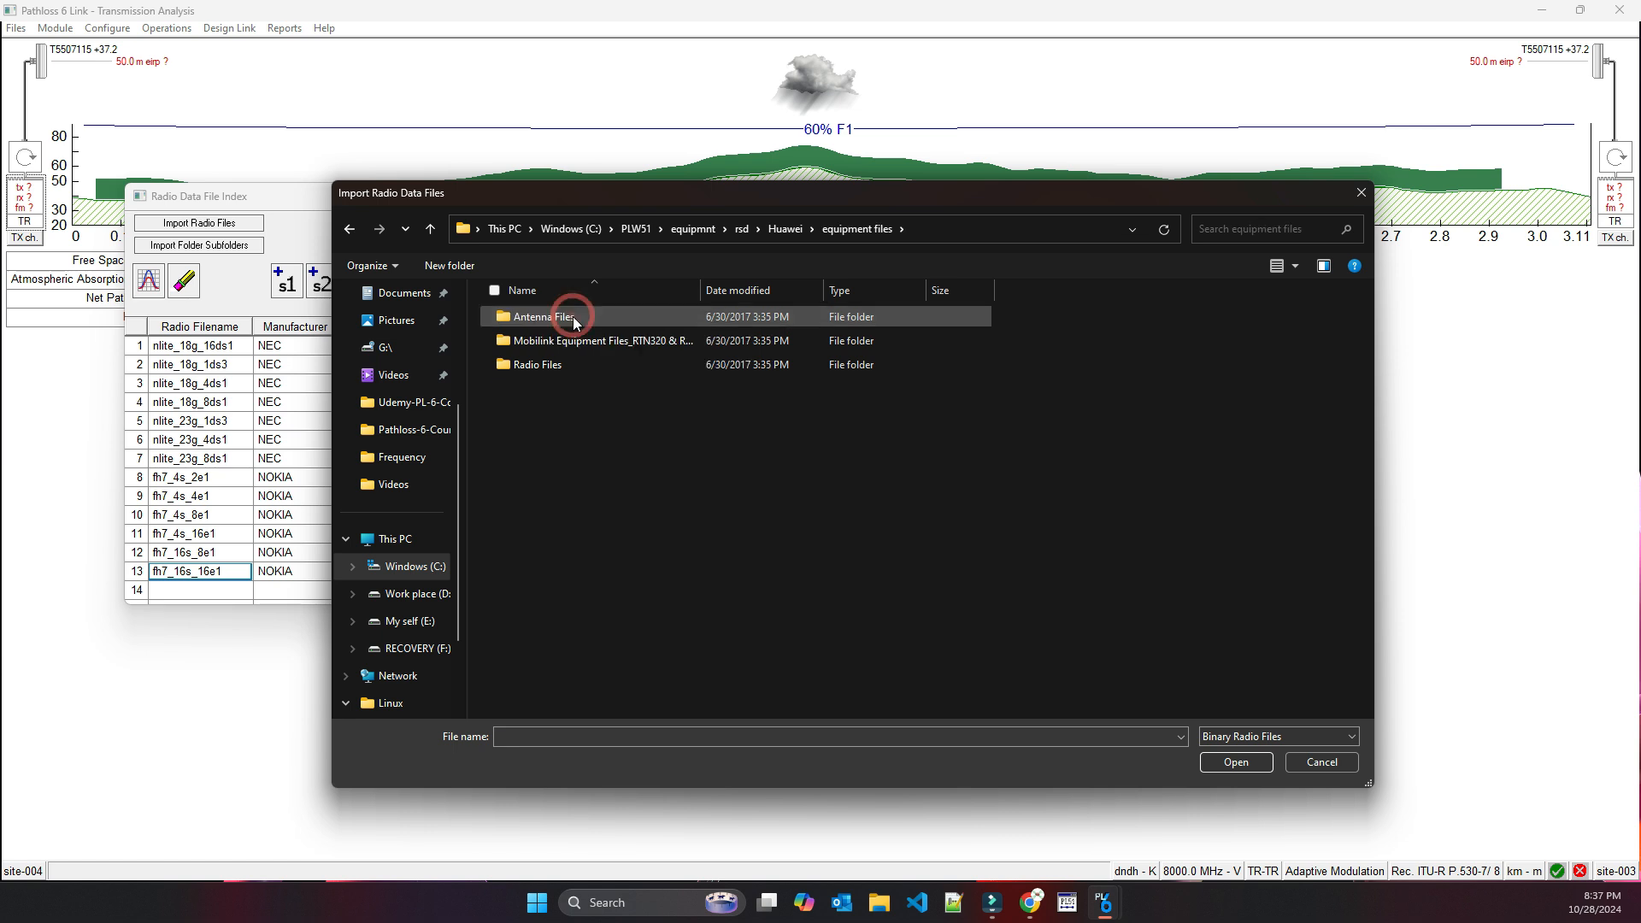
double_click(562, 362)
scroll(634, 509, "down", 10)
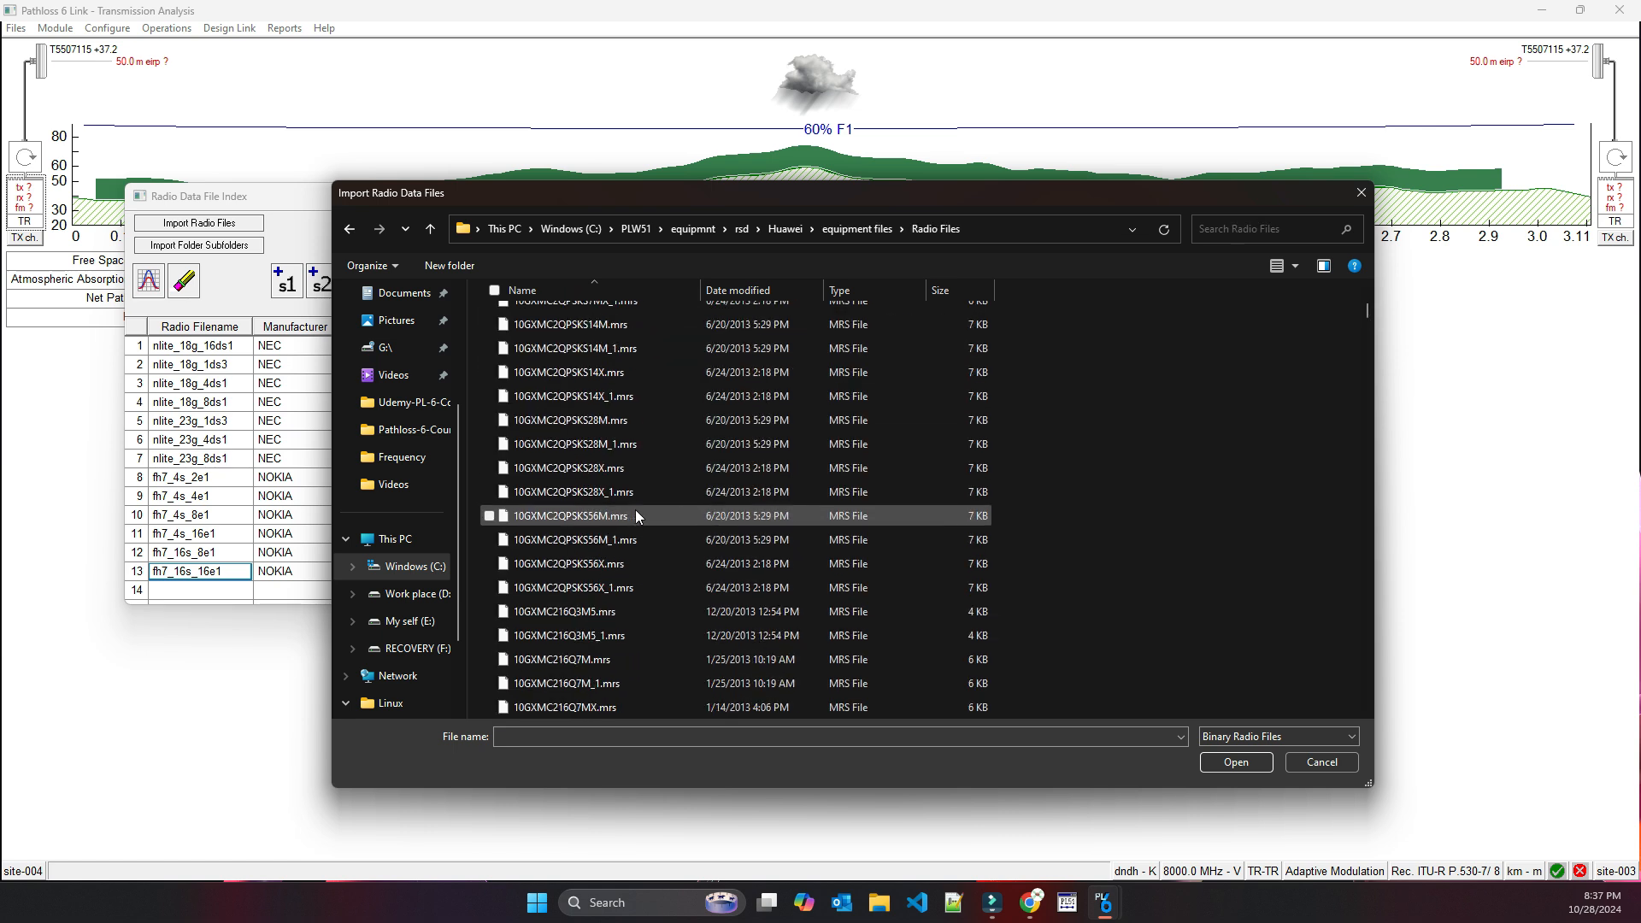
scroll(639, 506, "down", 10)
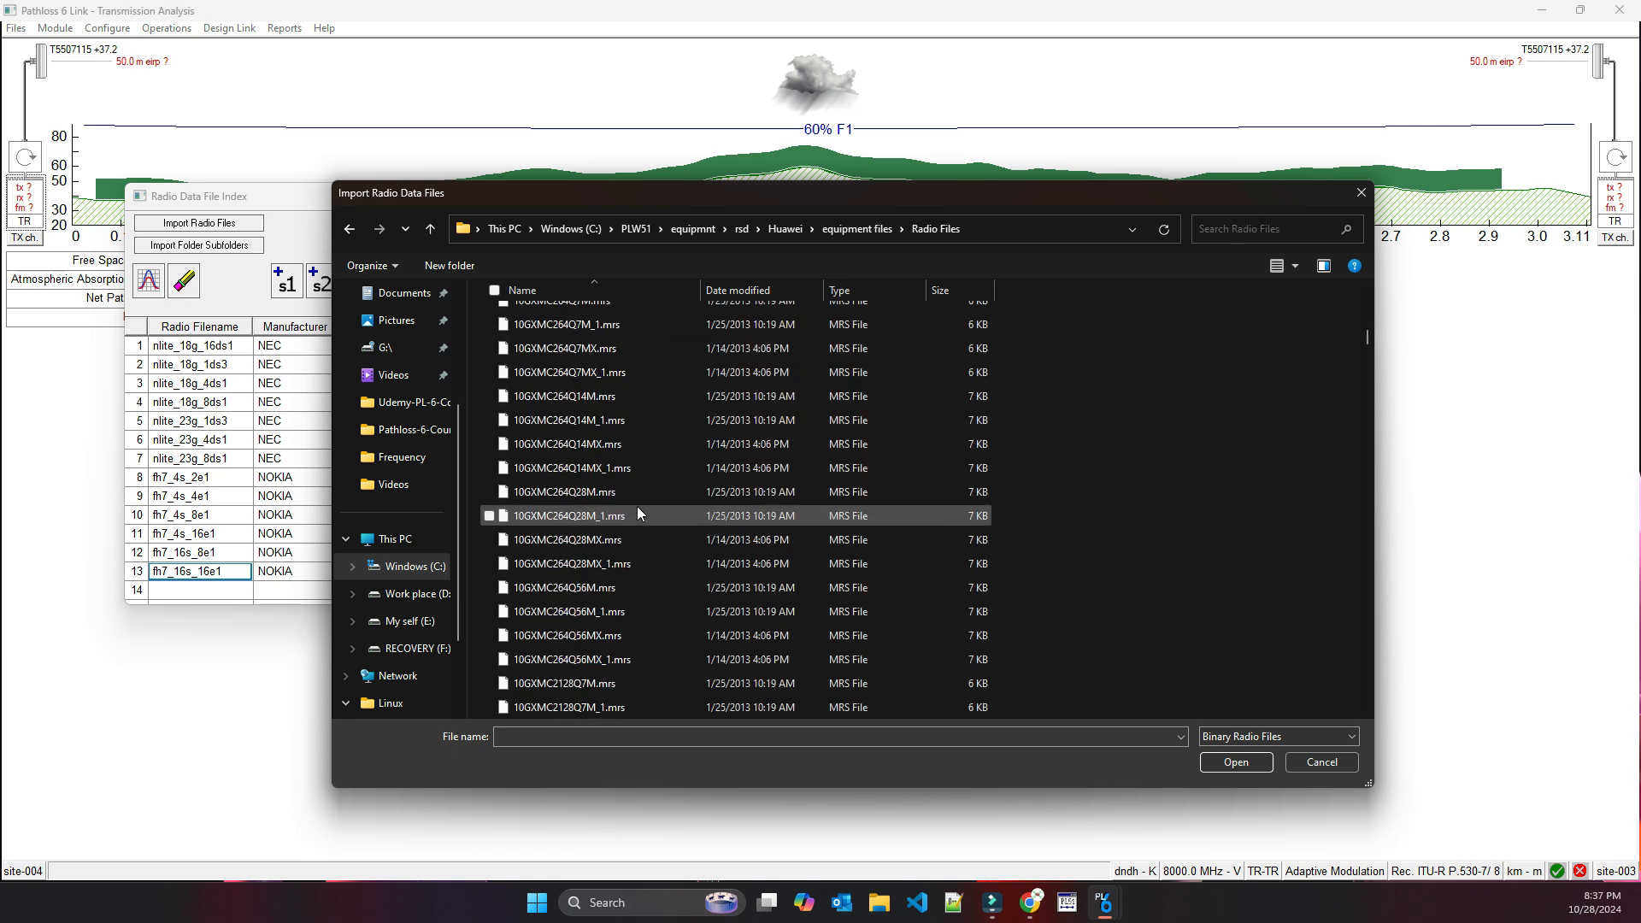
left_click_drag(1367, 350, 1375, 270)
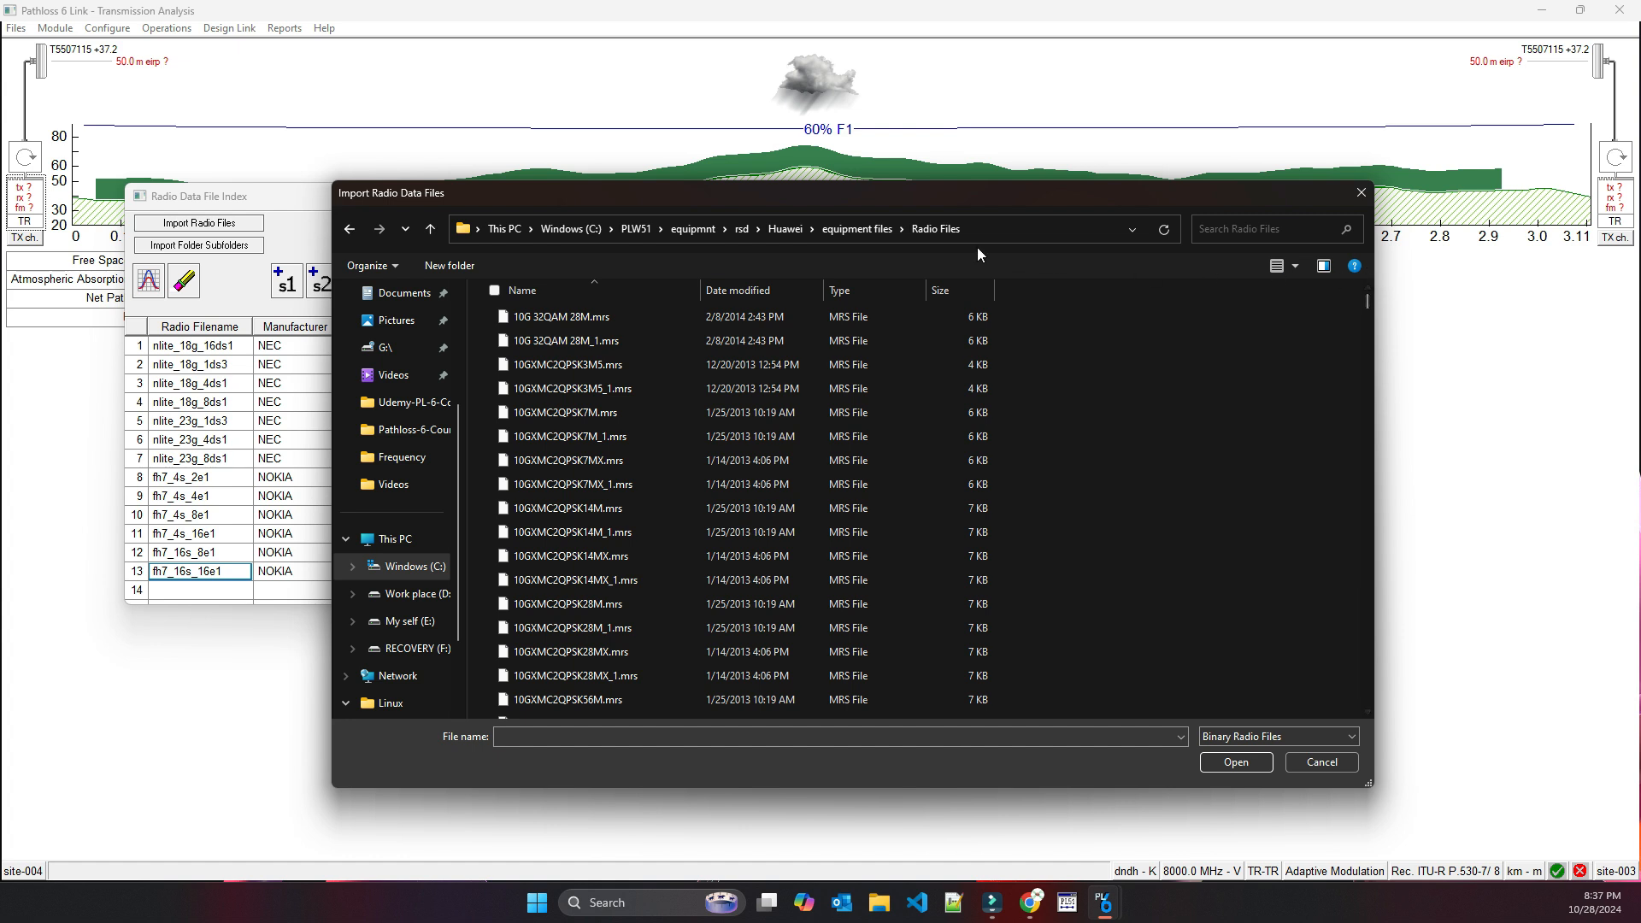
left_click(786, 229)
- Import the first six RSD files, AM8GXMC2H16QAM7MX through AM8GXMC2H16QAMS7MX, from Huawei's Radio Files\8G_XMC2H folder into the radio index
left_click(568, 368)
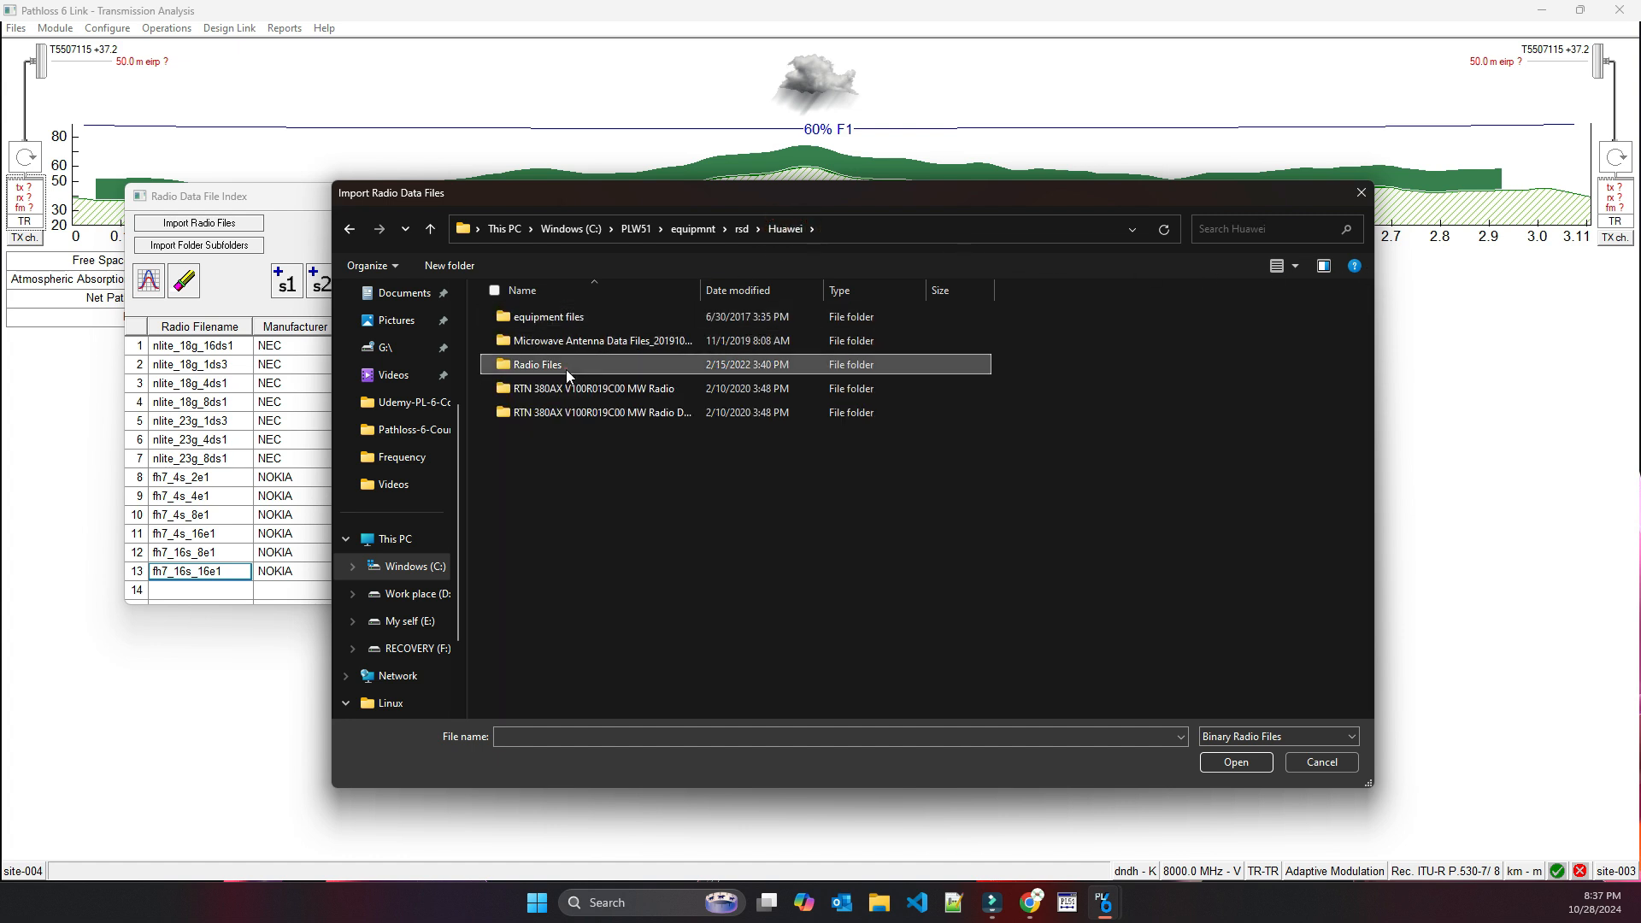
double_click(569, 367)
double_click(553, 319)
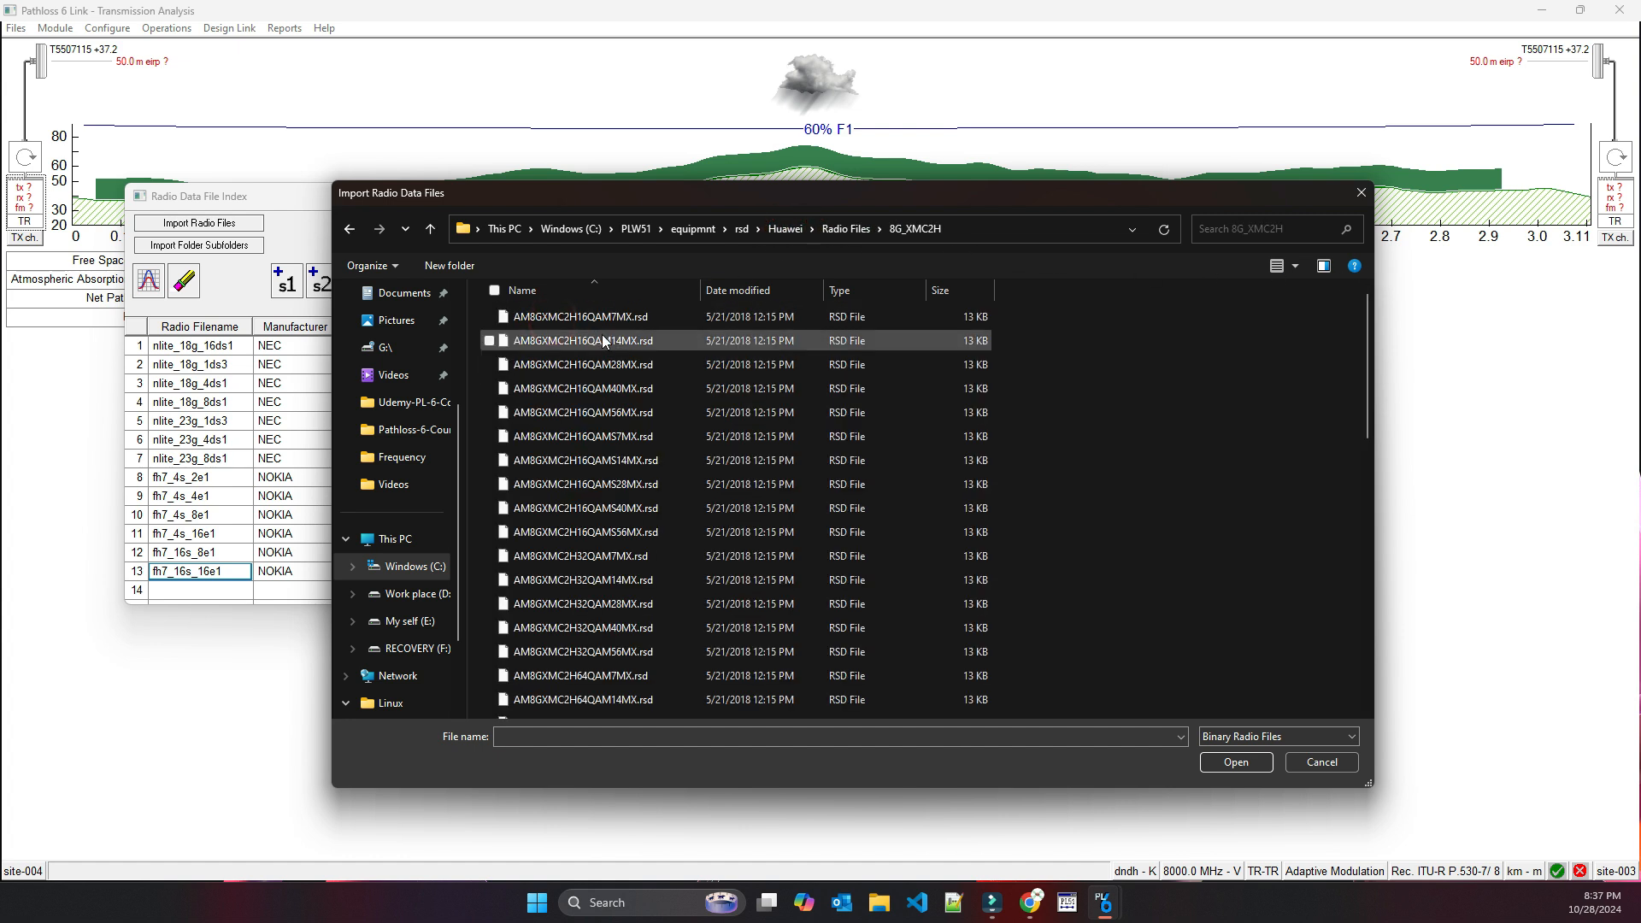
left_click(489, 317)
left_click(489, 340)
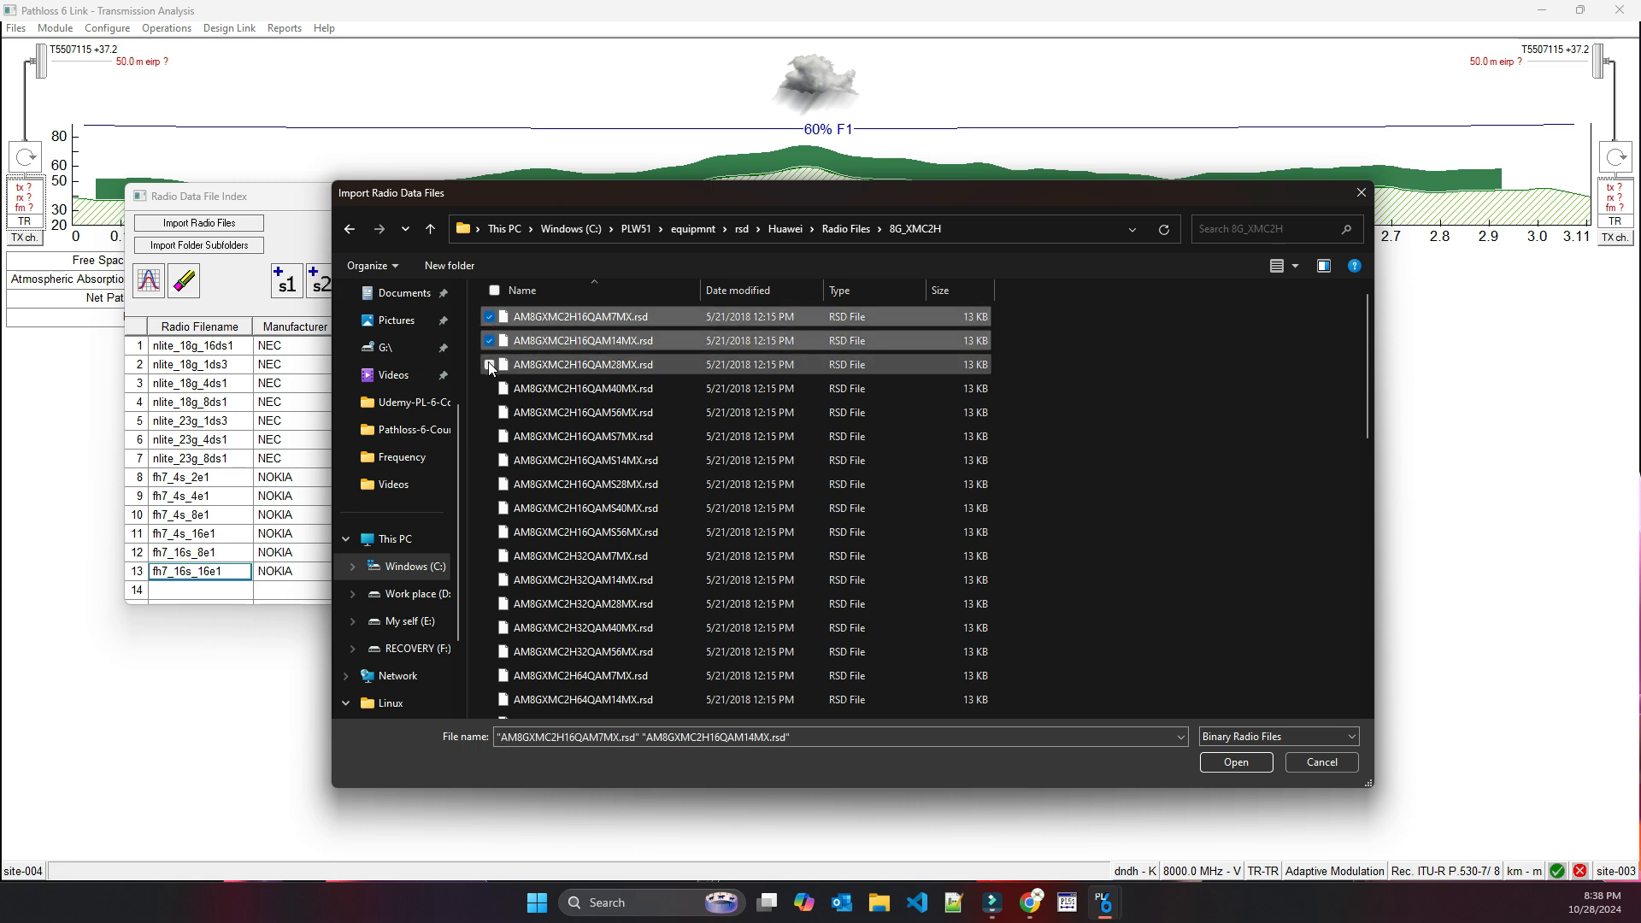
left_click(489, 365)
left_click(489, 389)
left_click(489, 413)
left_click(489, 437)
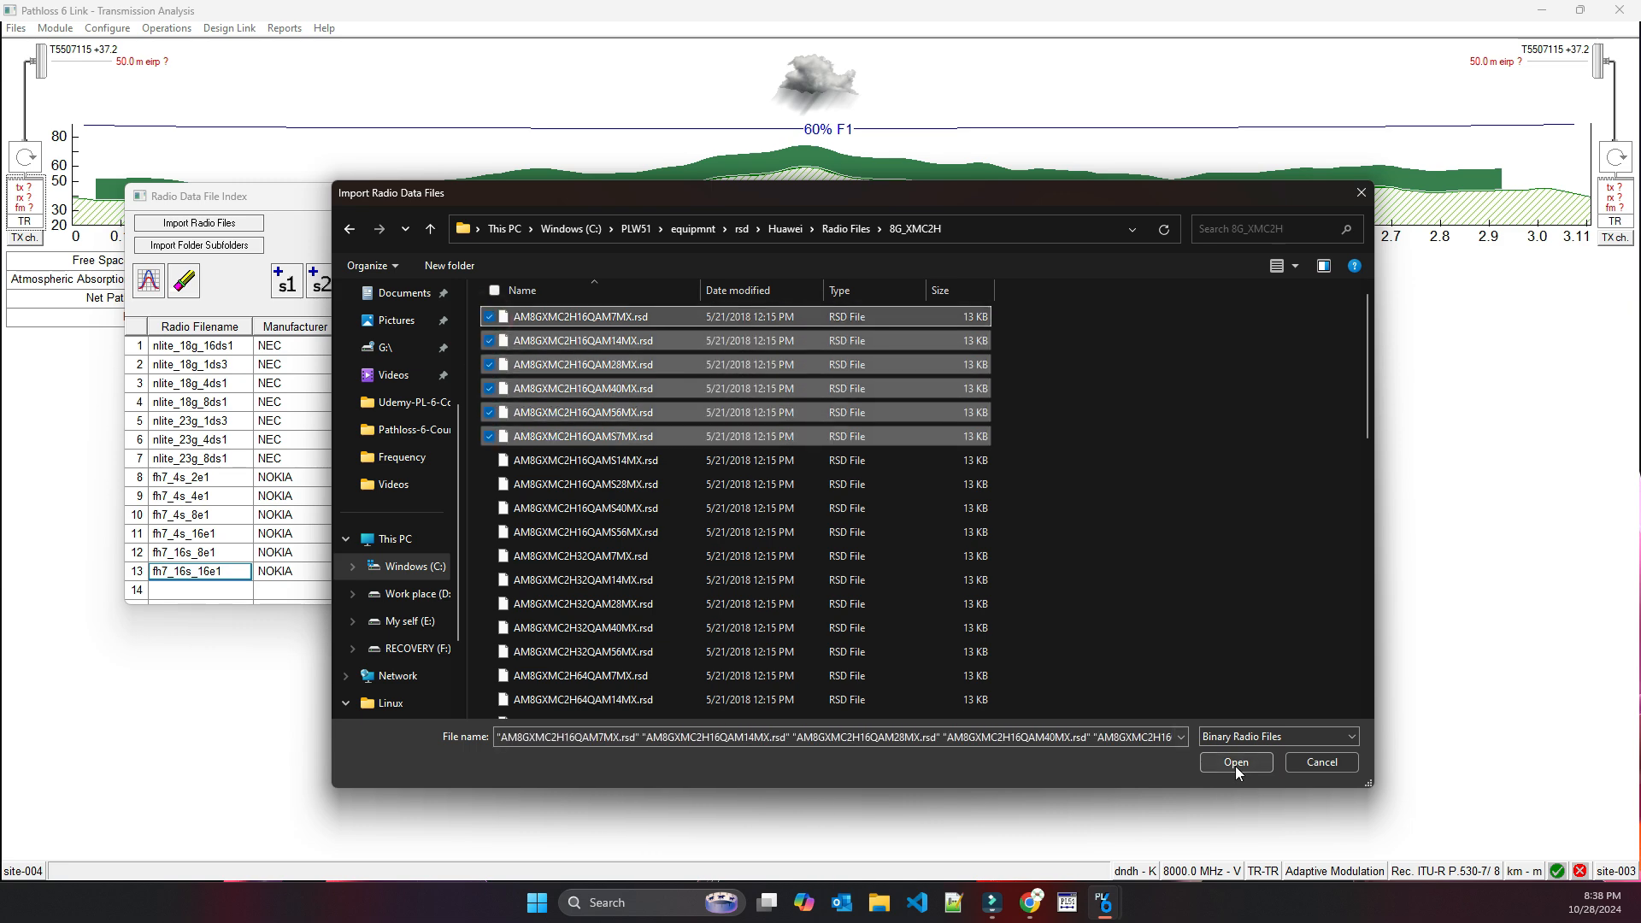
left_click(1235, 762)
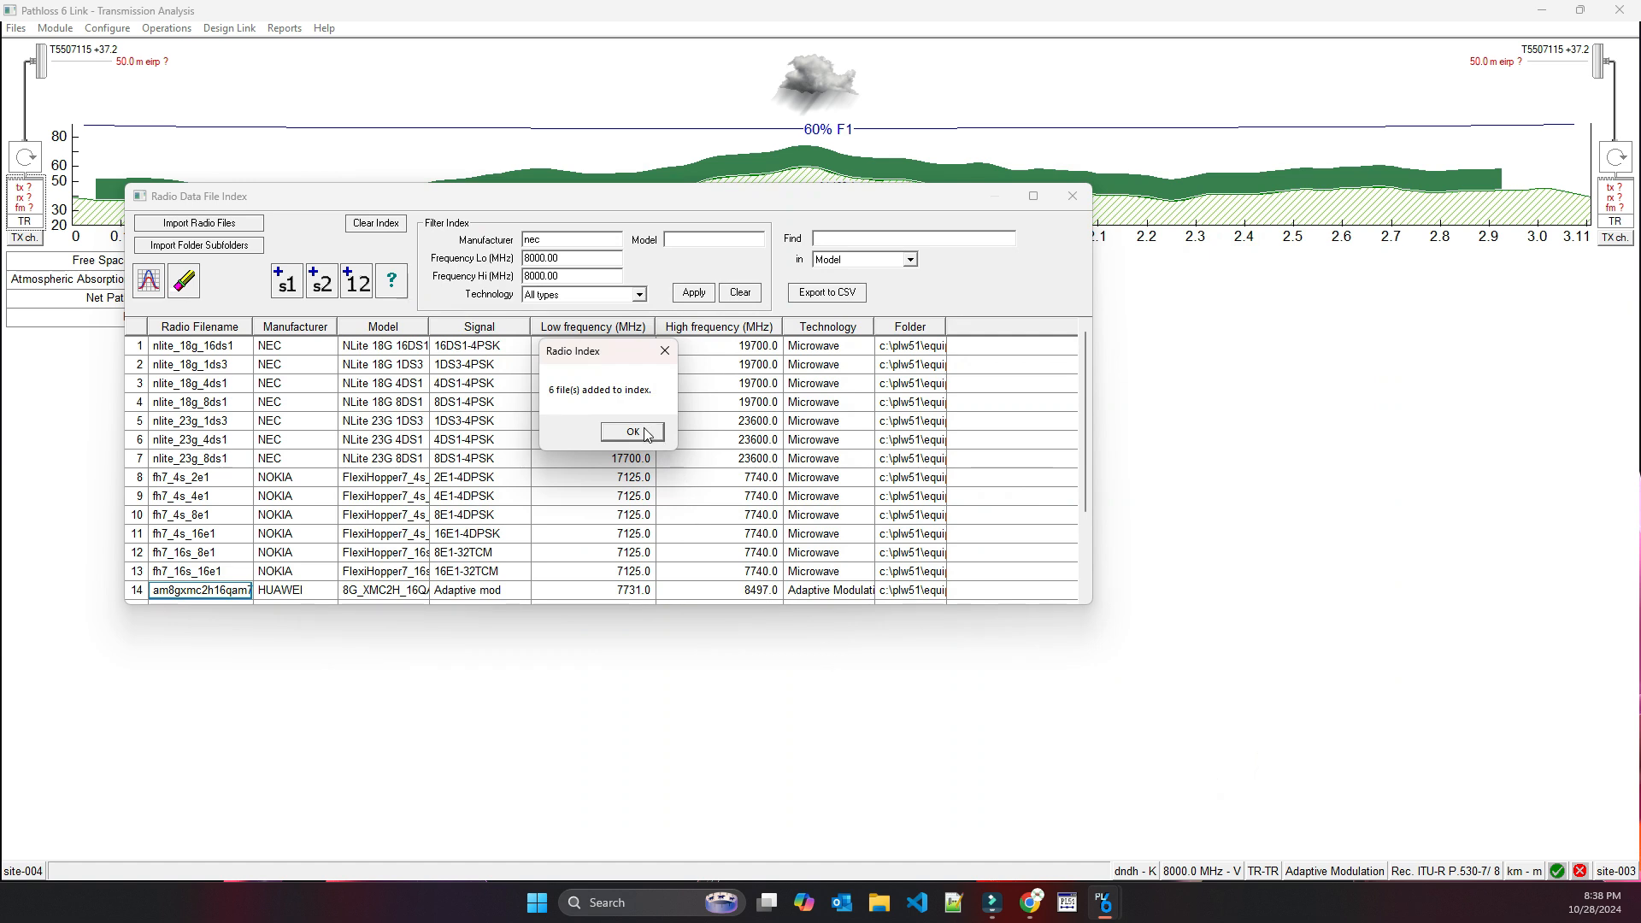
- Assign the Huawei radio am8gxmc2h16qam28mx to both sites of the link with its default adaptive modulation parameters
left_click(632, 433)
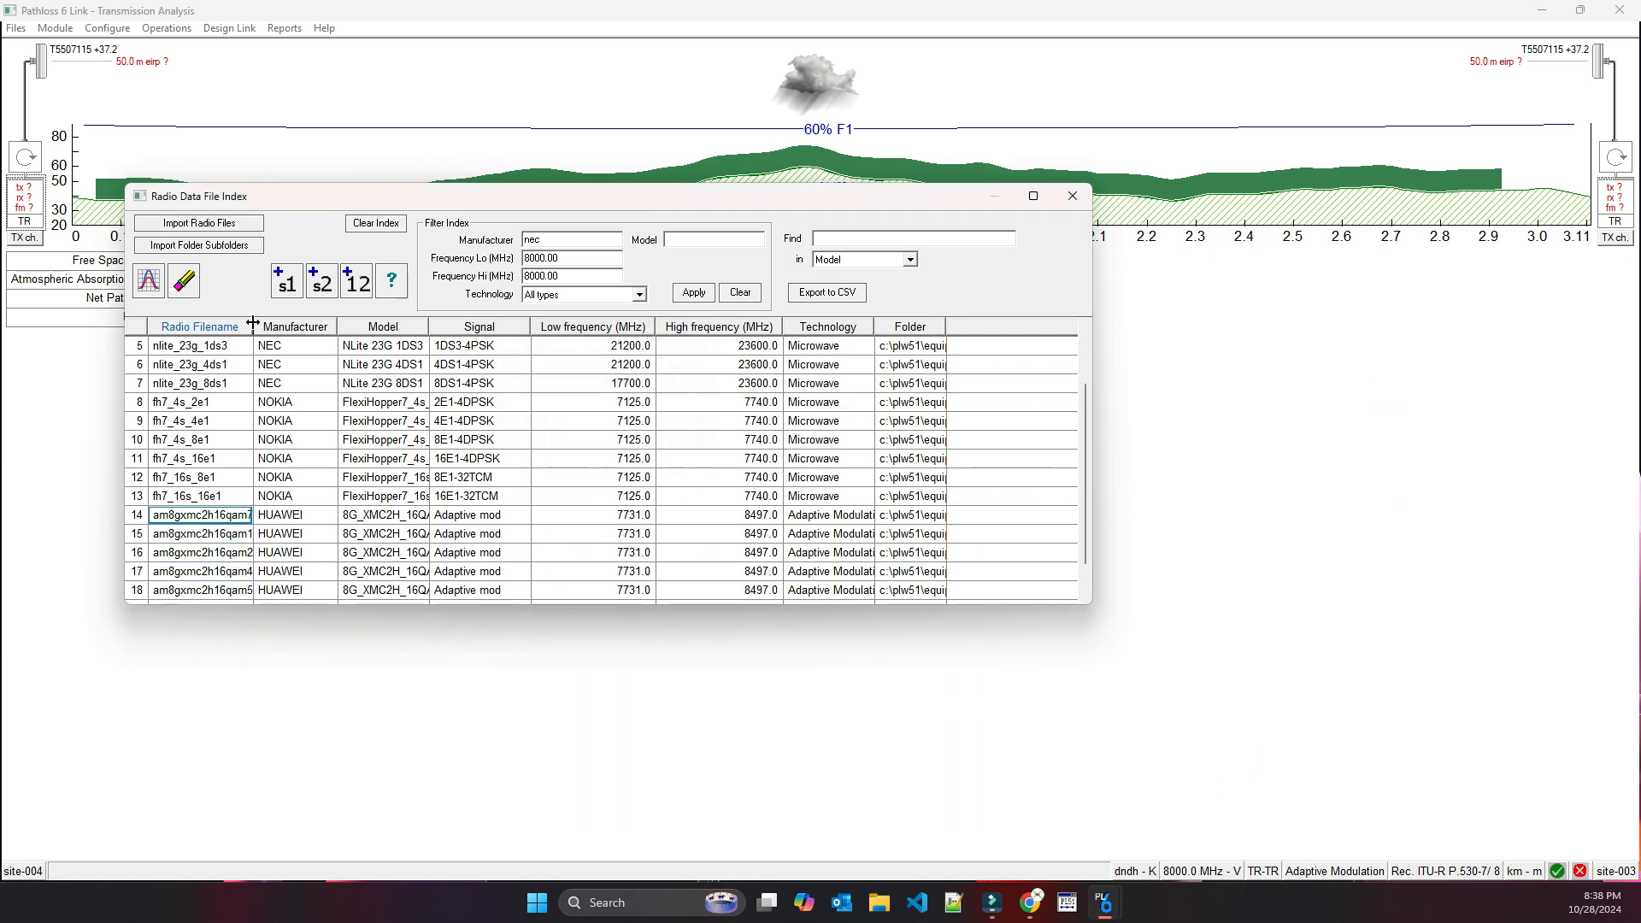
left_click_drag(253, 323, 325, 323)
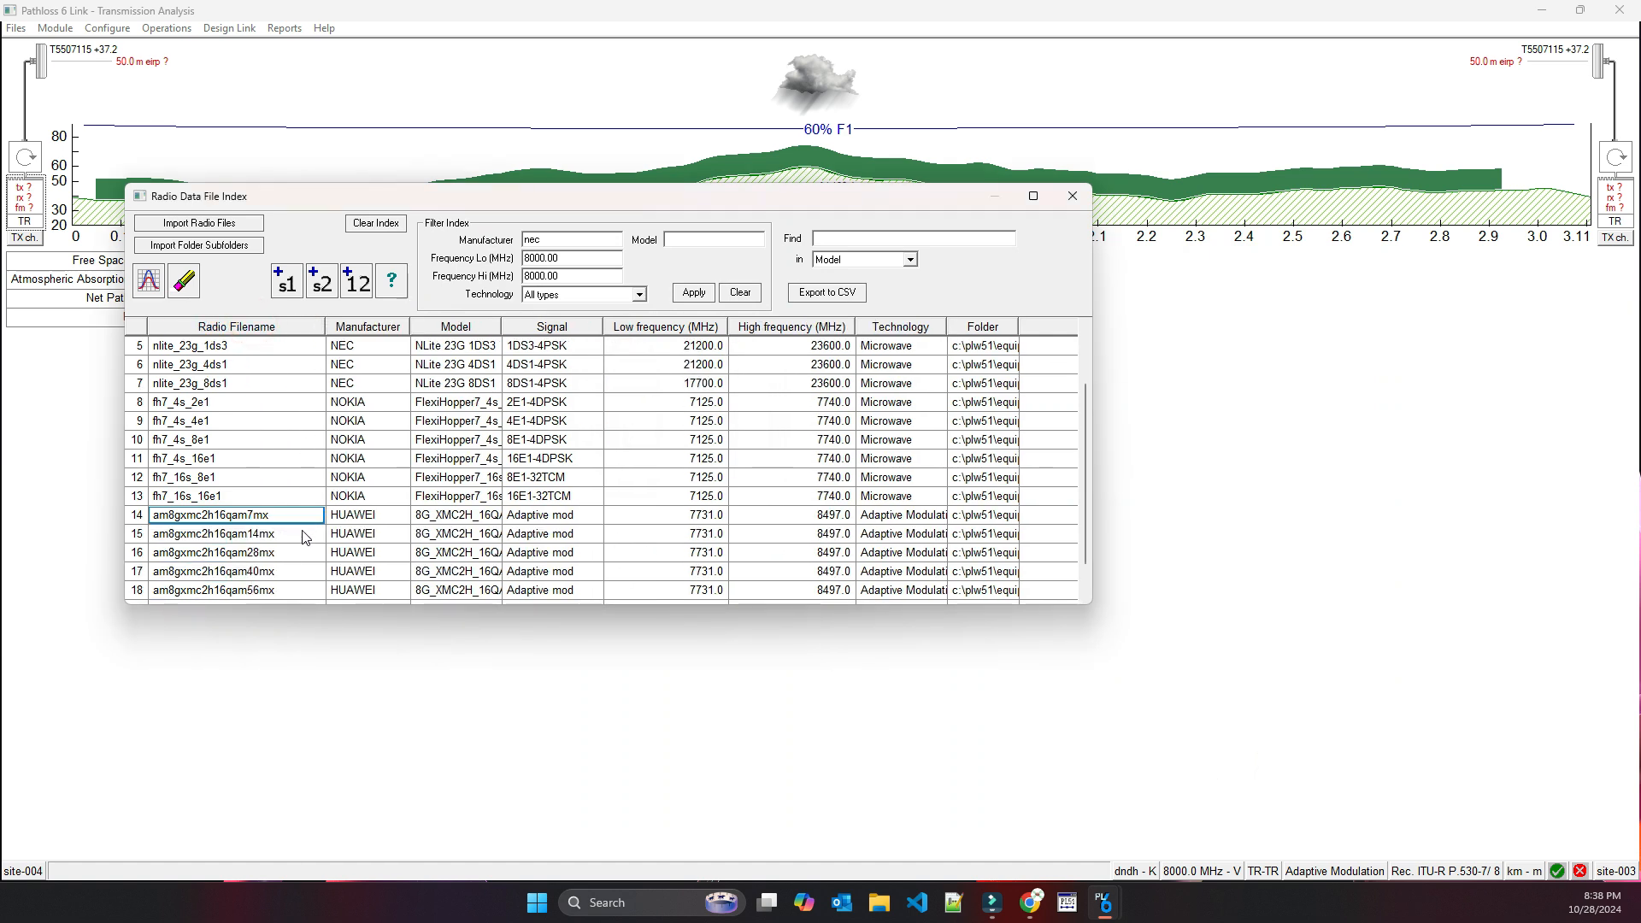
left_click(152, 558)
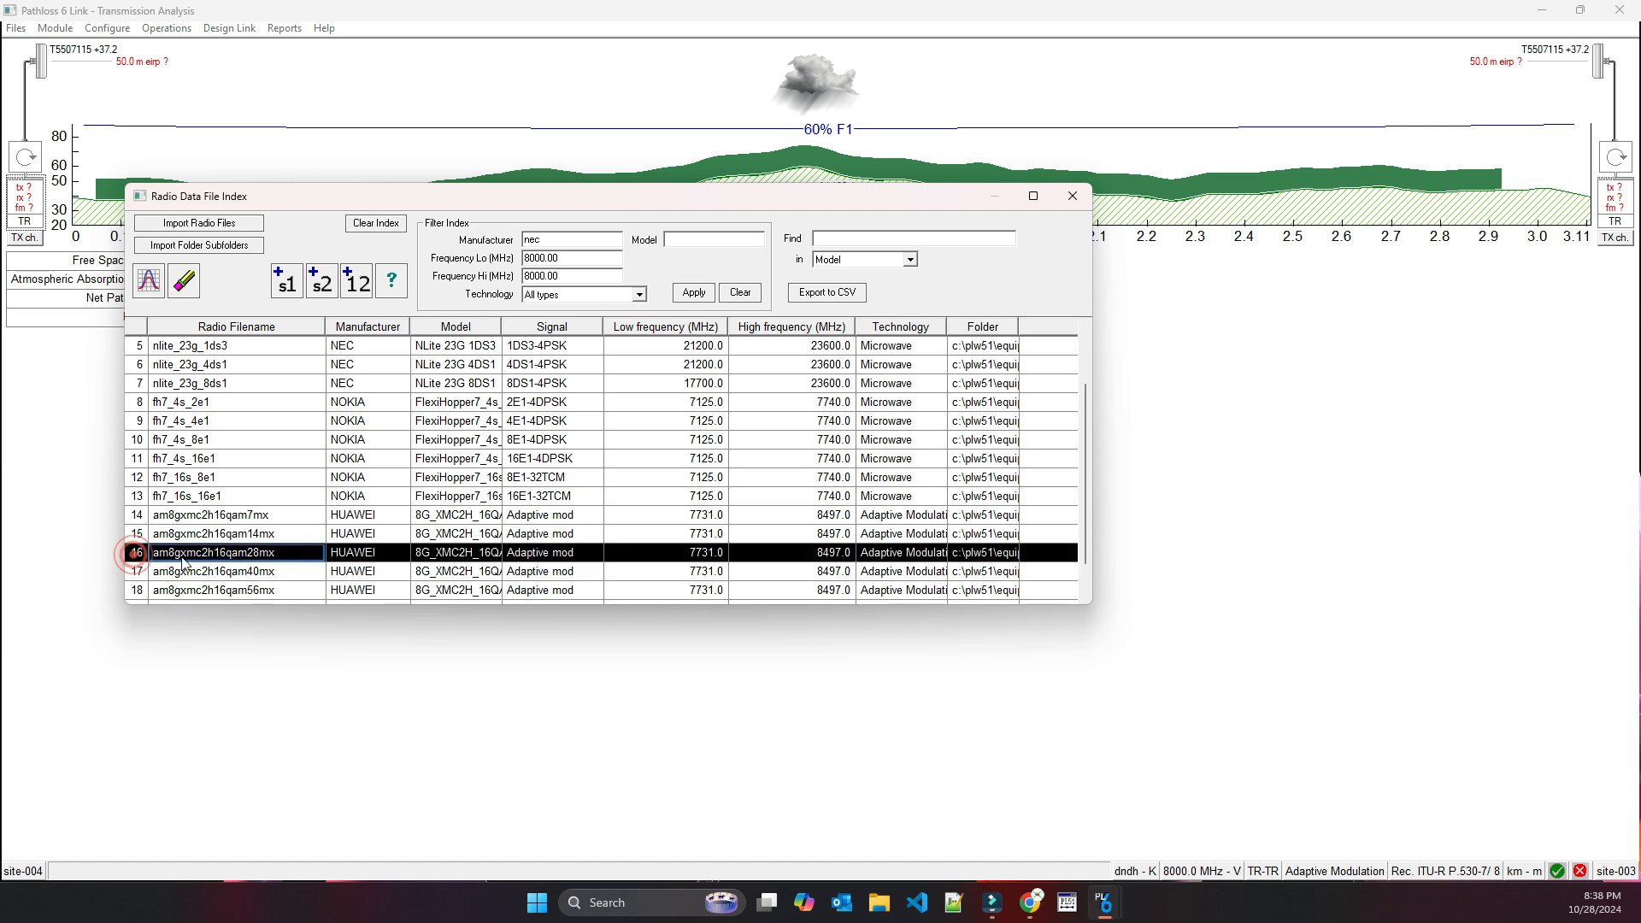
left_click(352, 279)
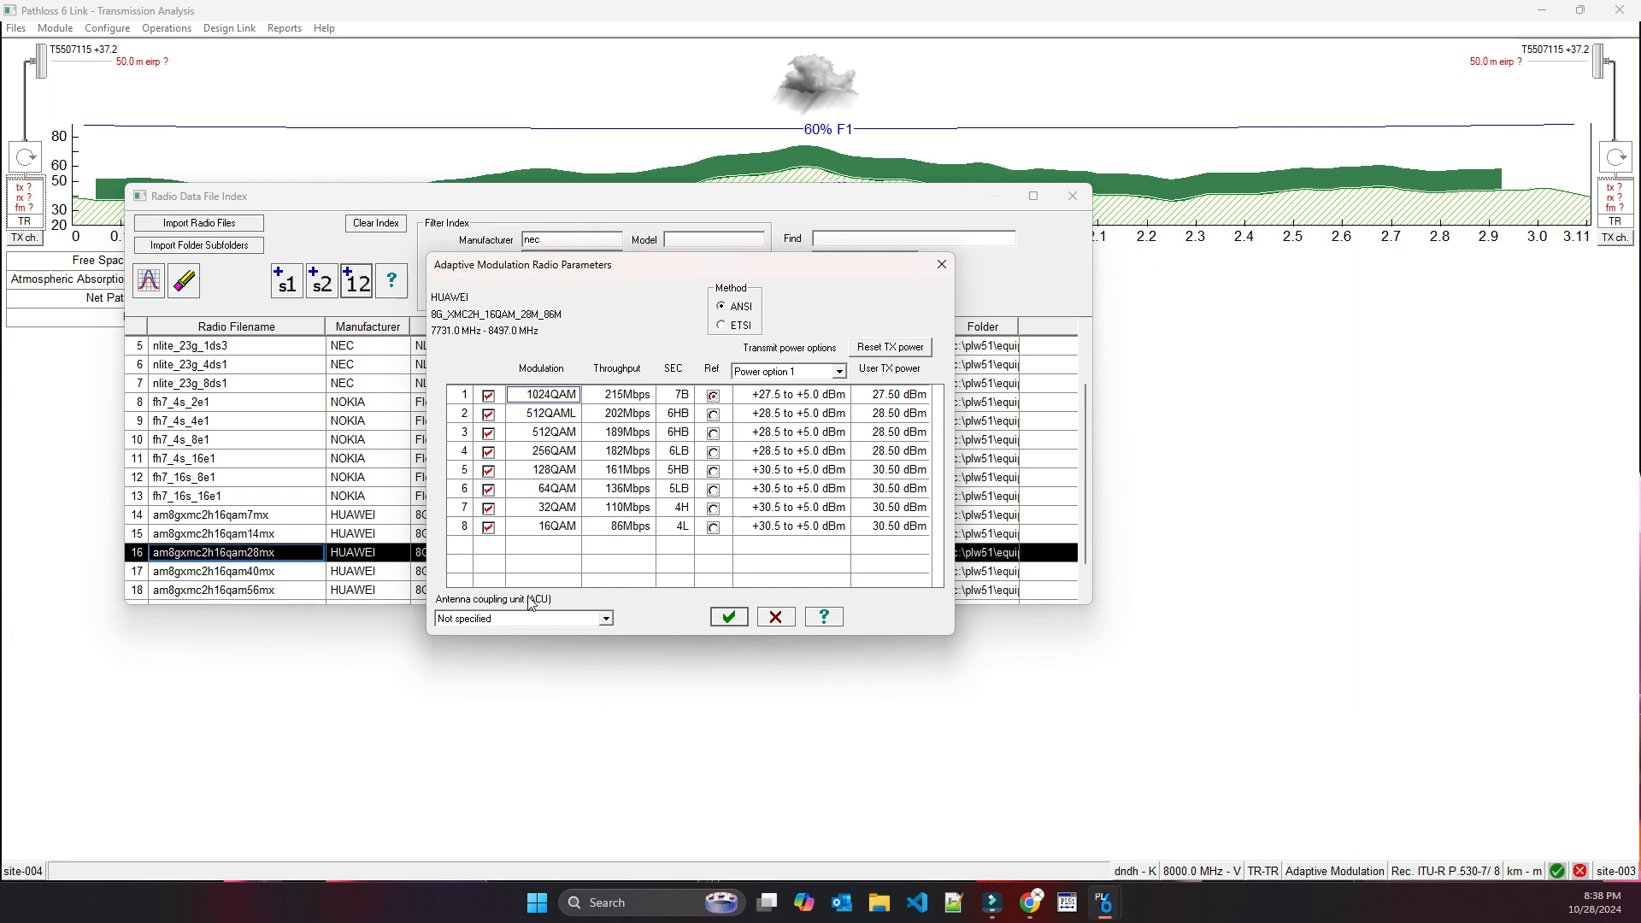
left_click(728, 619)
key("Return")
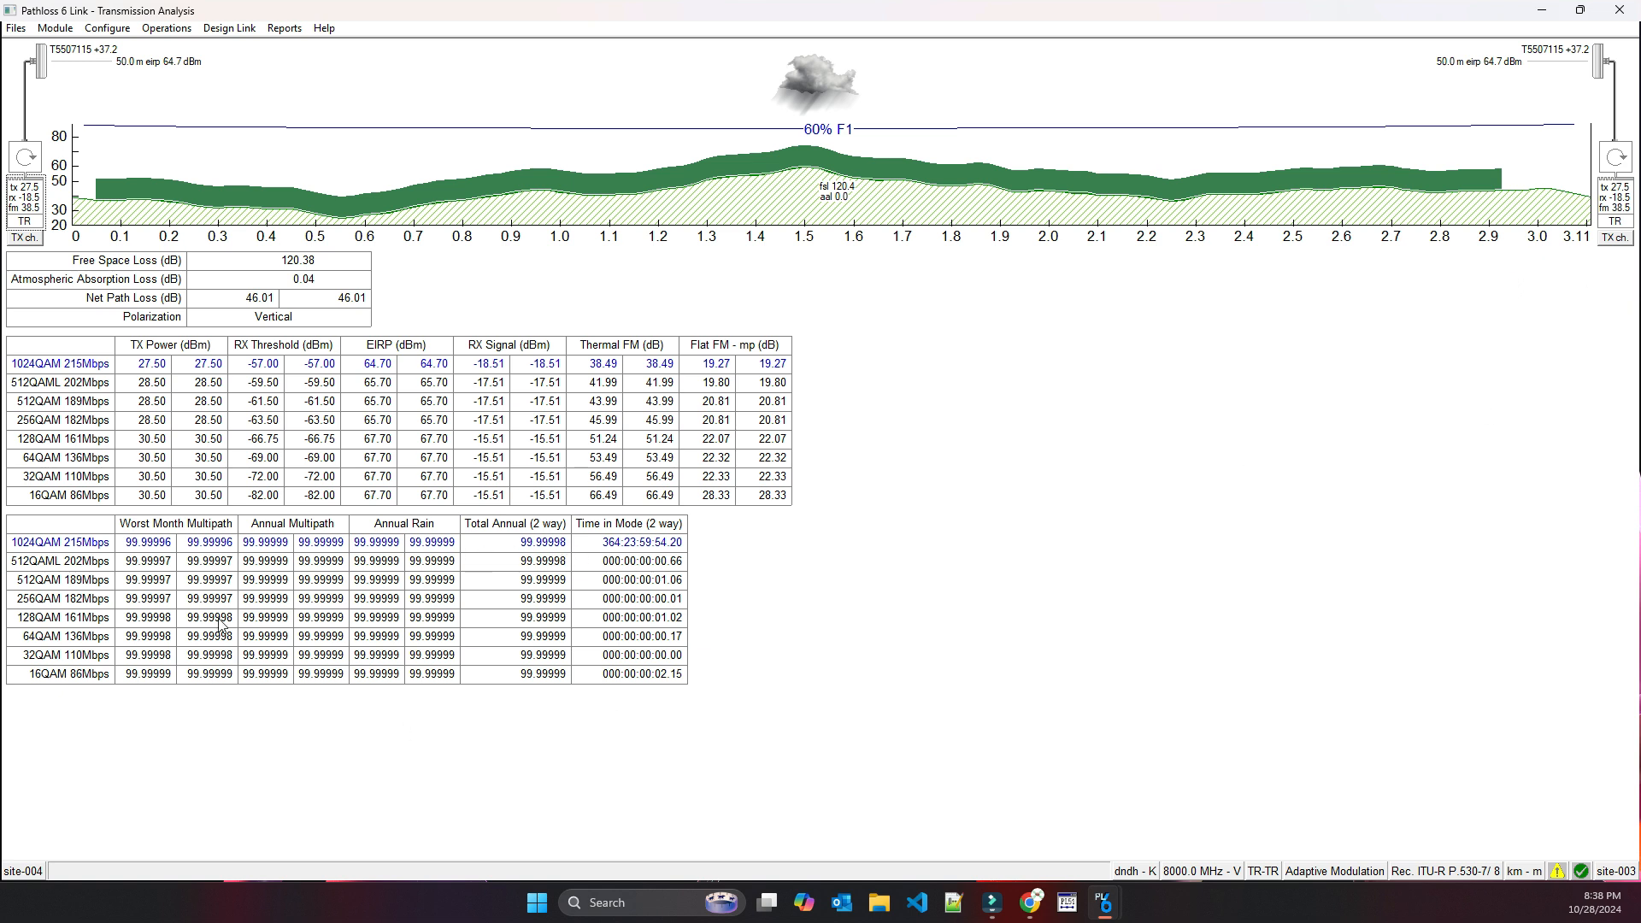
- Fill in the link's ITU837-3 and ITU837-7 rain rates, load the rain file itu_q.rai, and accept the rain settings
left_click(822, 83)
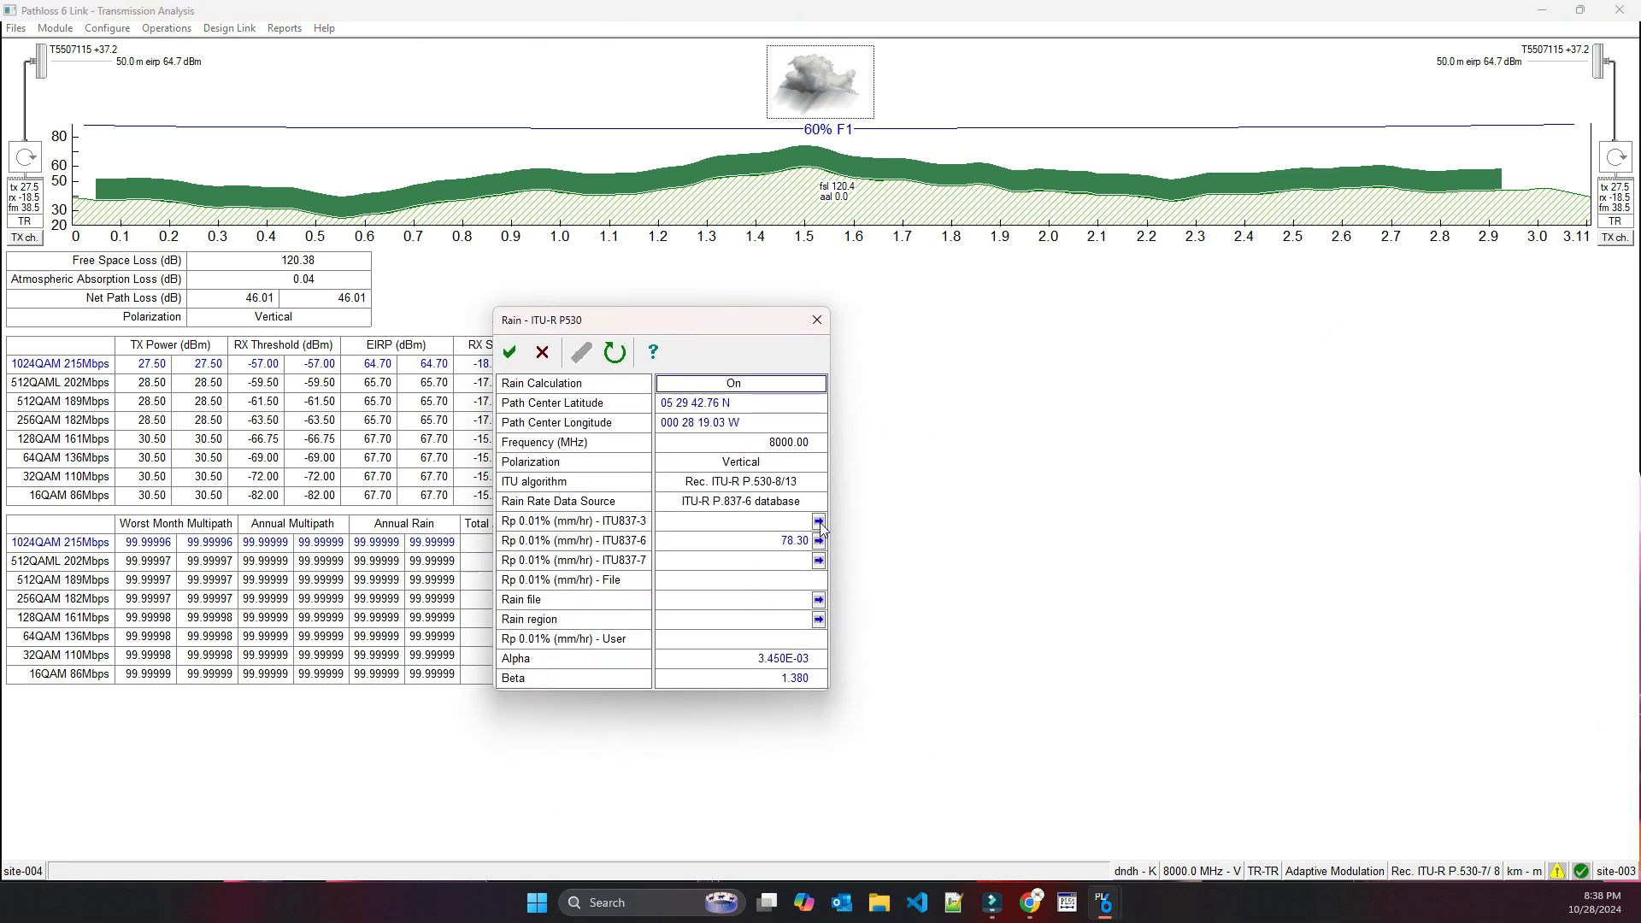
left_click(819, 522)
left_click(819, 560)
left_click(819, 601)
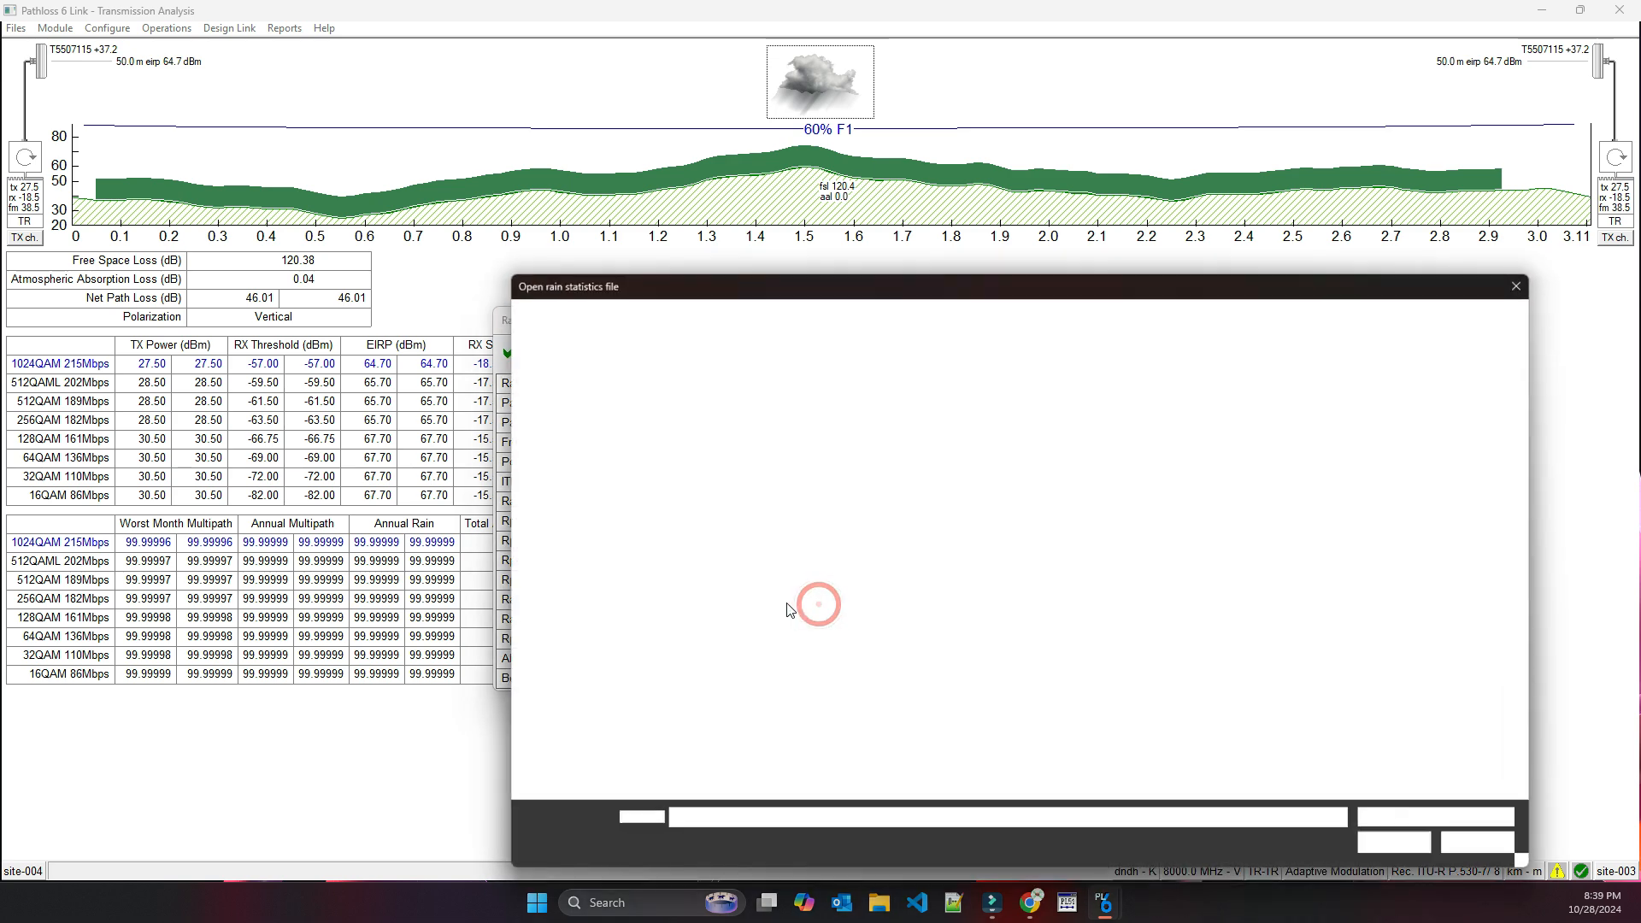
double_click(701, 739)
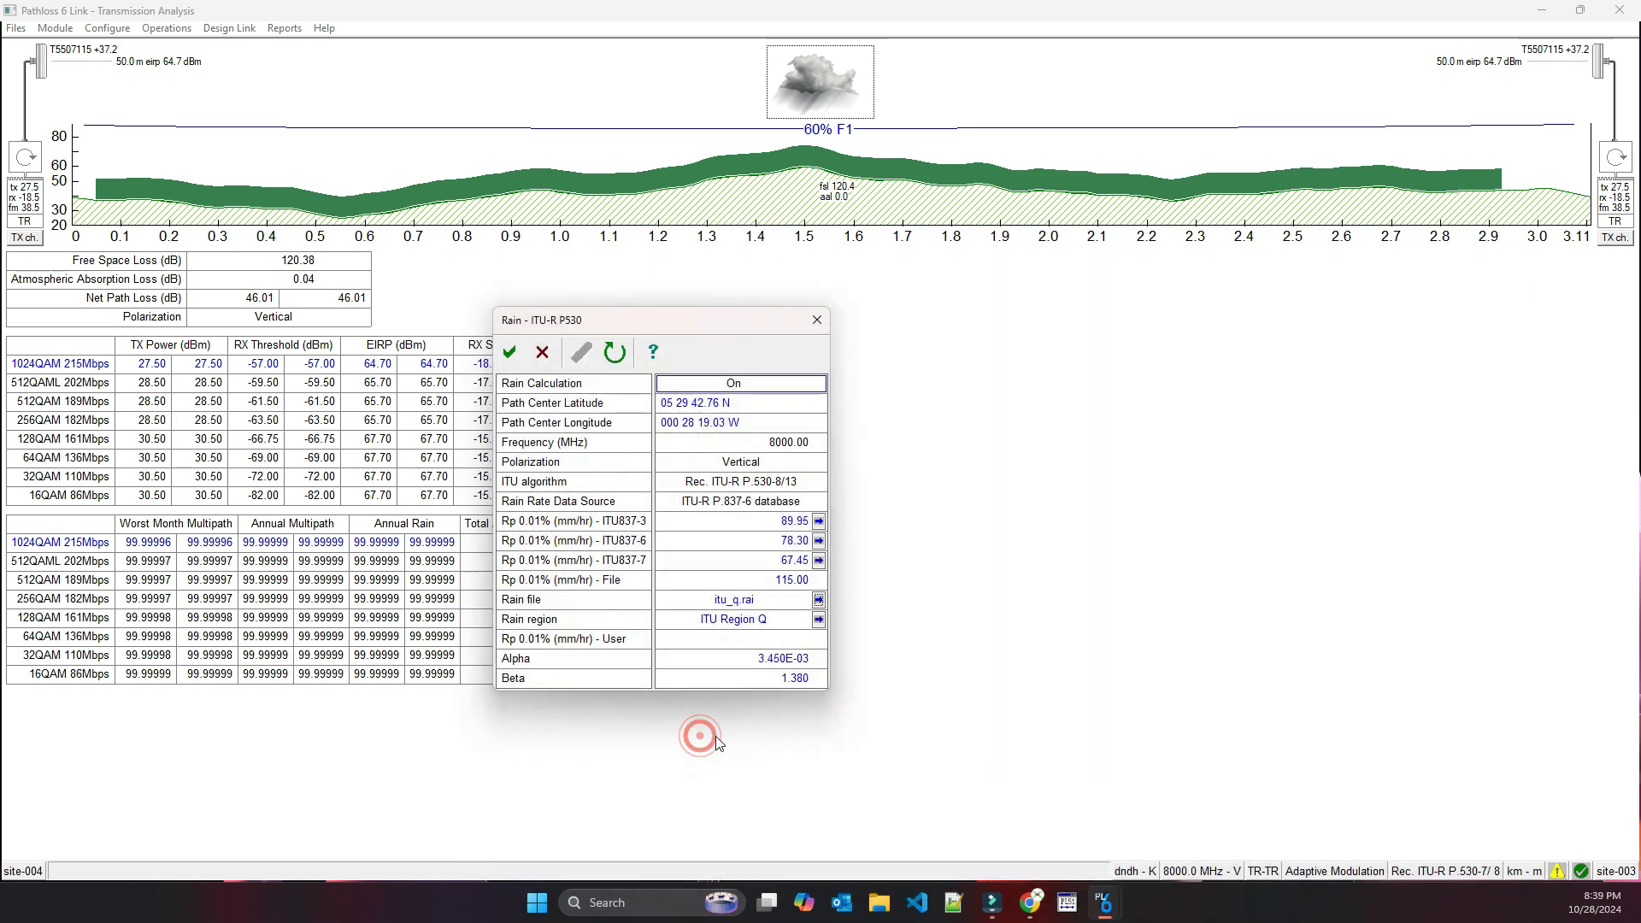
left_click(510, 353)
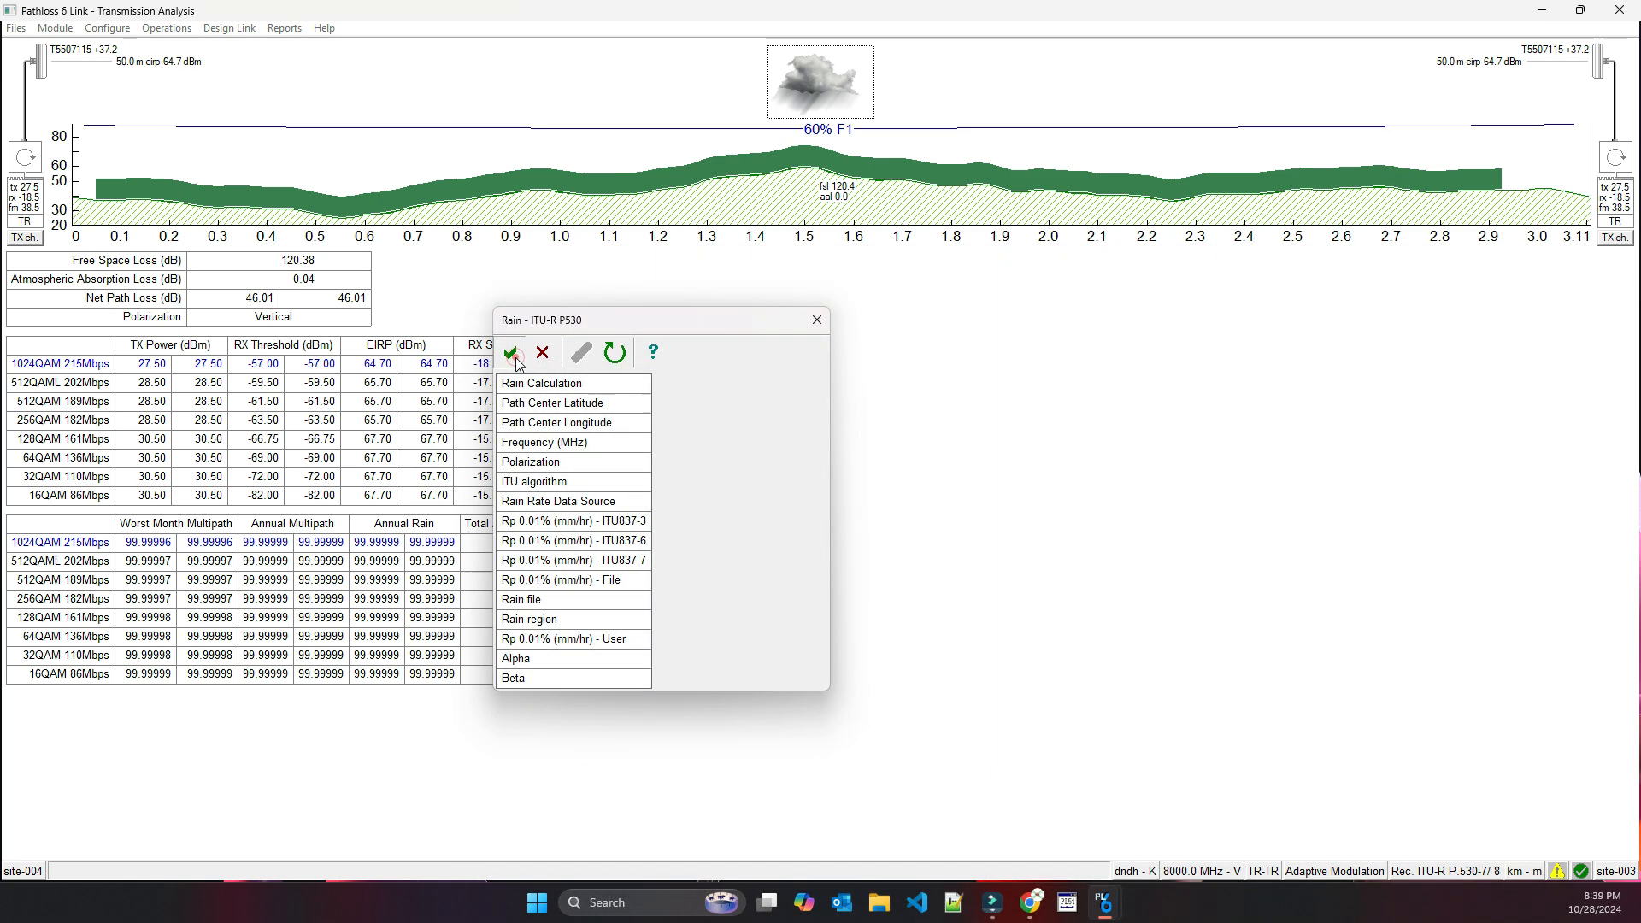
- Review the link's path profile data, then read the link design warnings
left_click(782, 194)
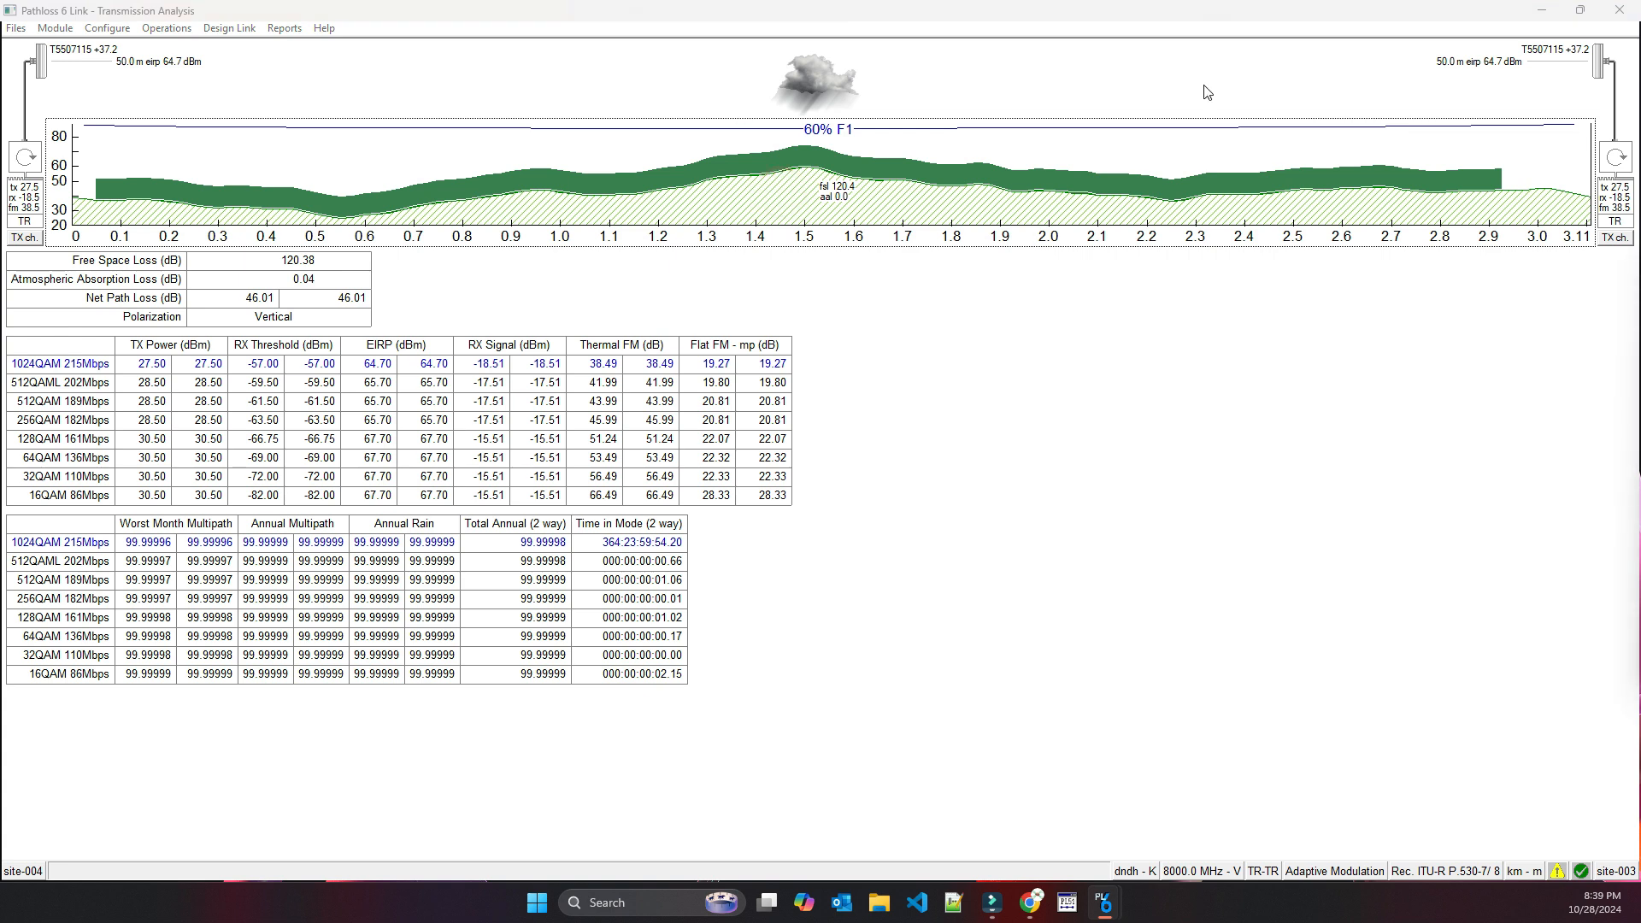
left_click_drag(612, 372, 602, 326)
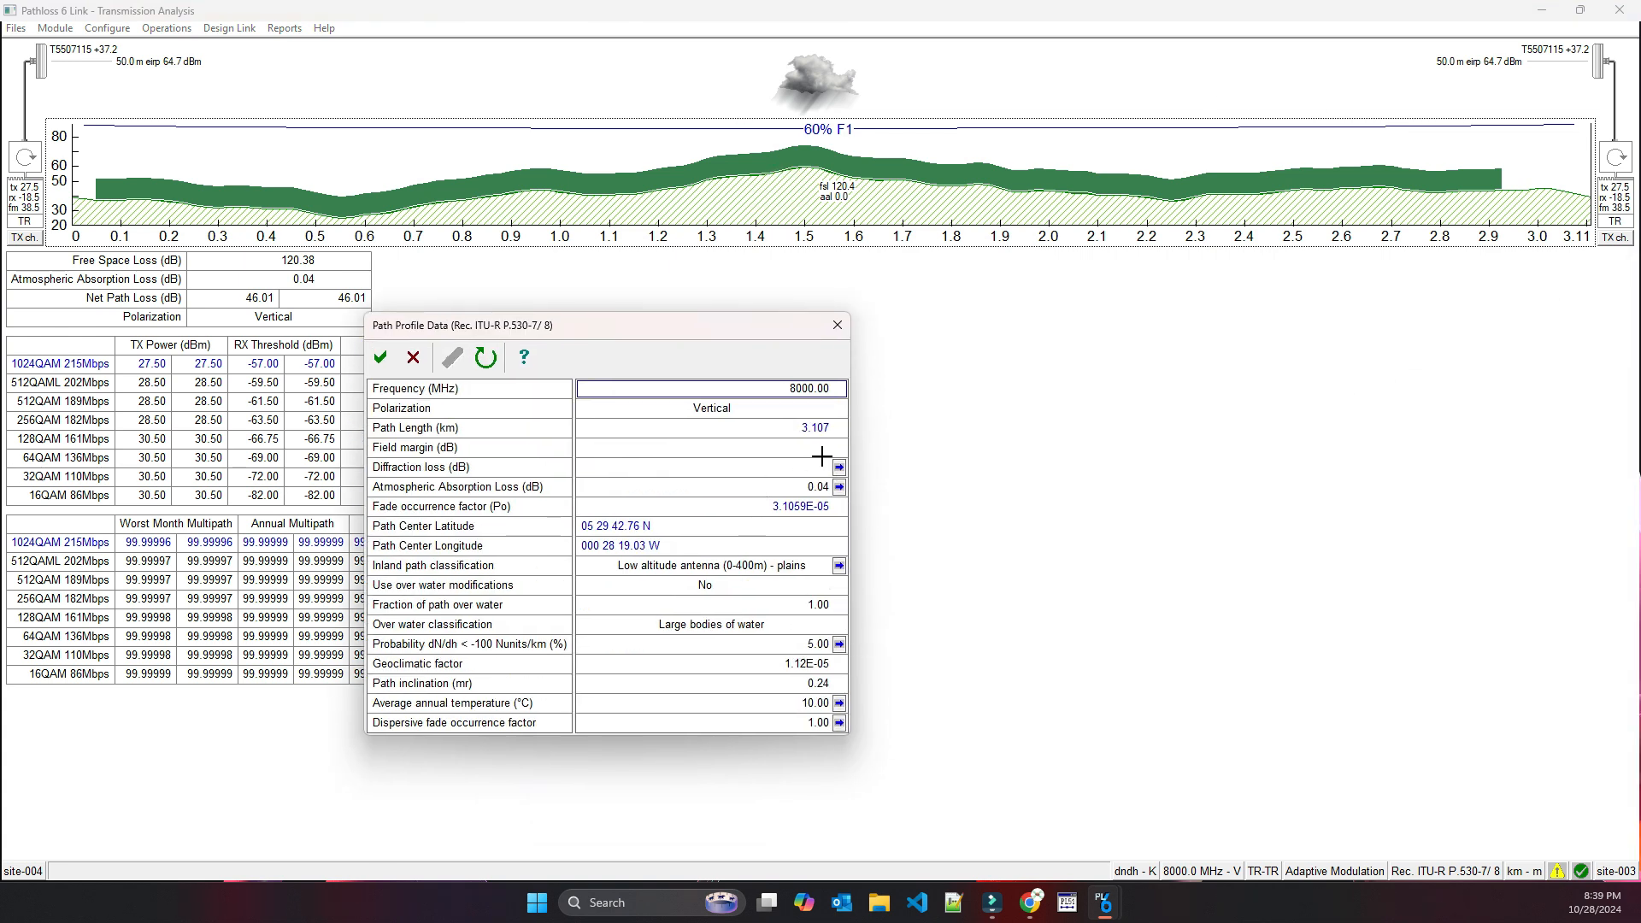
left_click(382, 359)
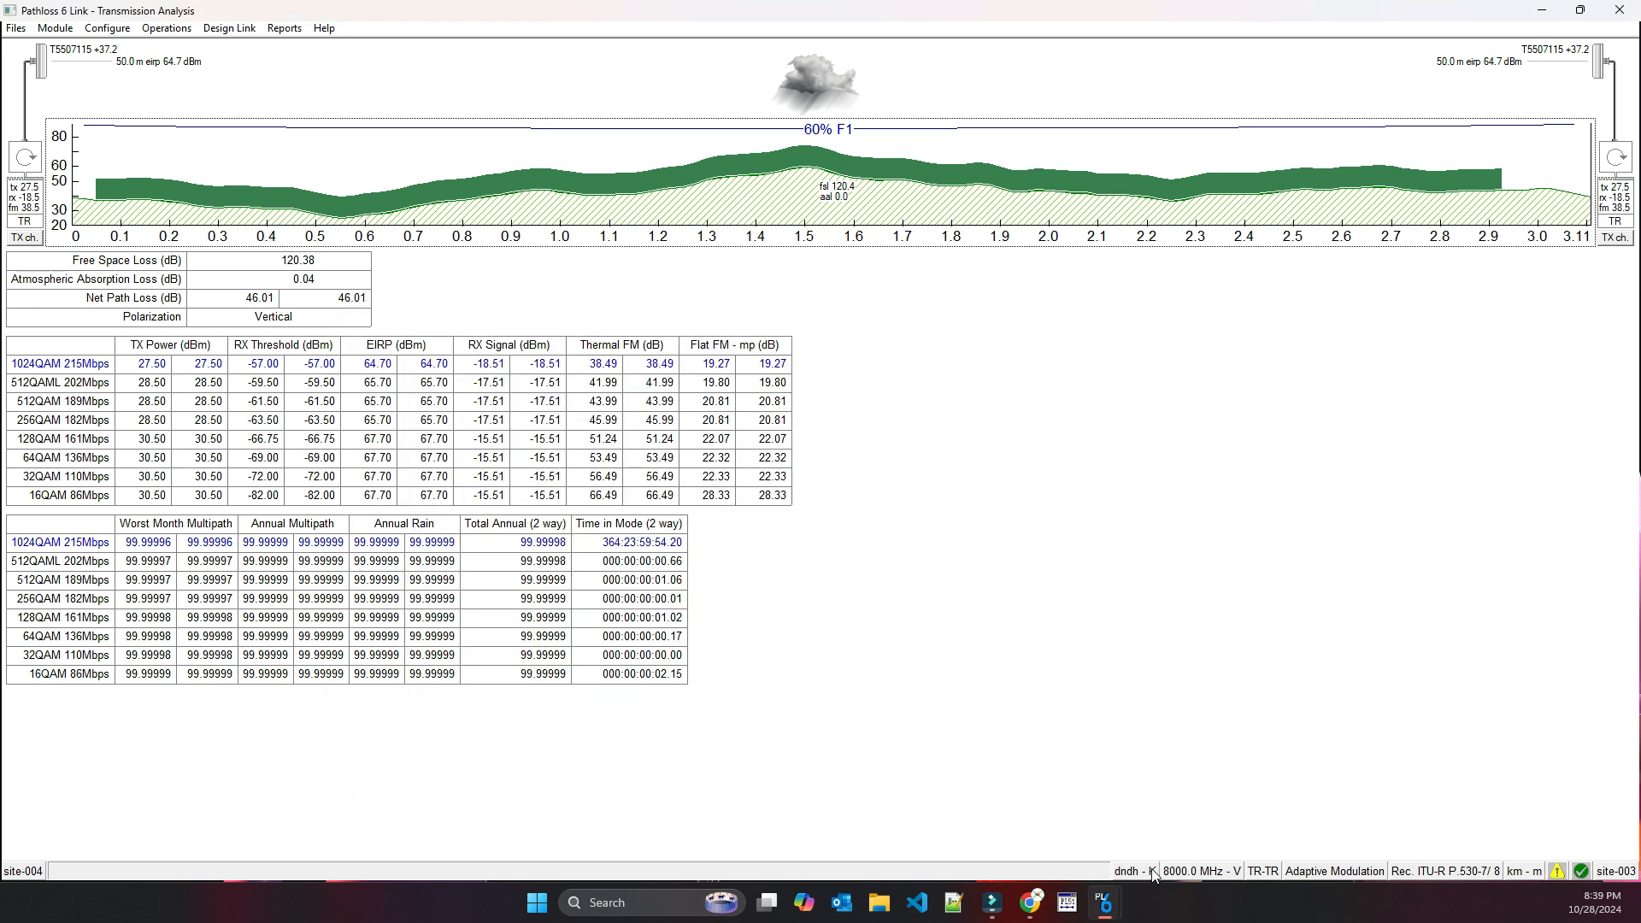
left_click(1557, 871)
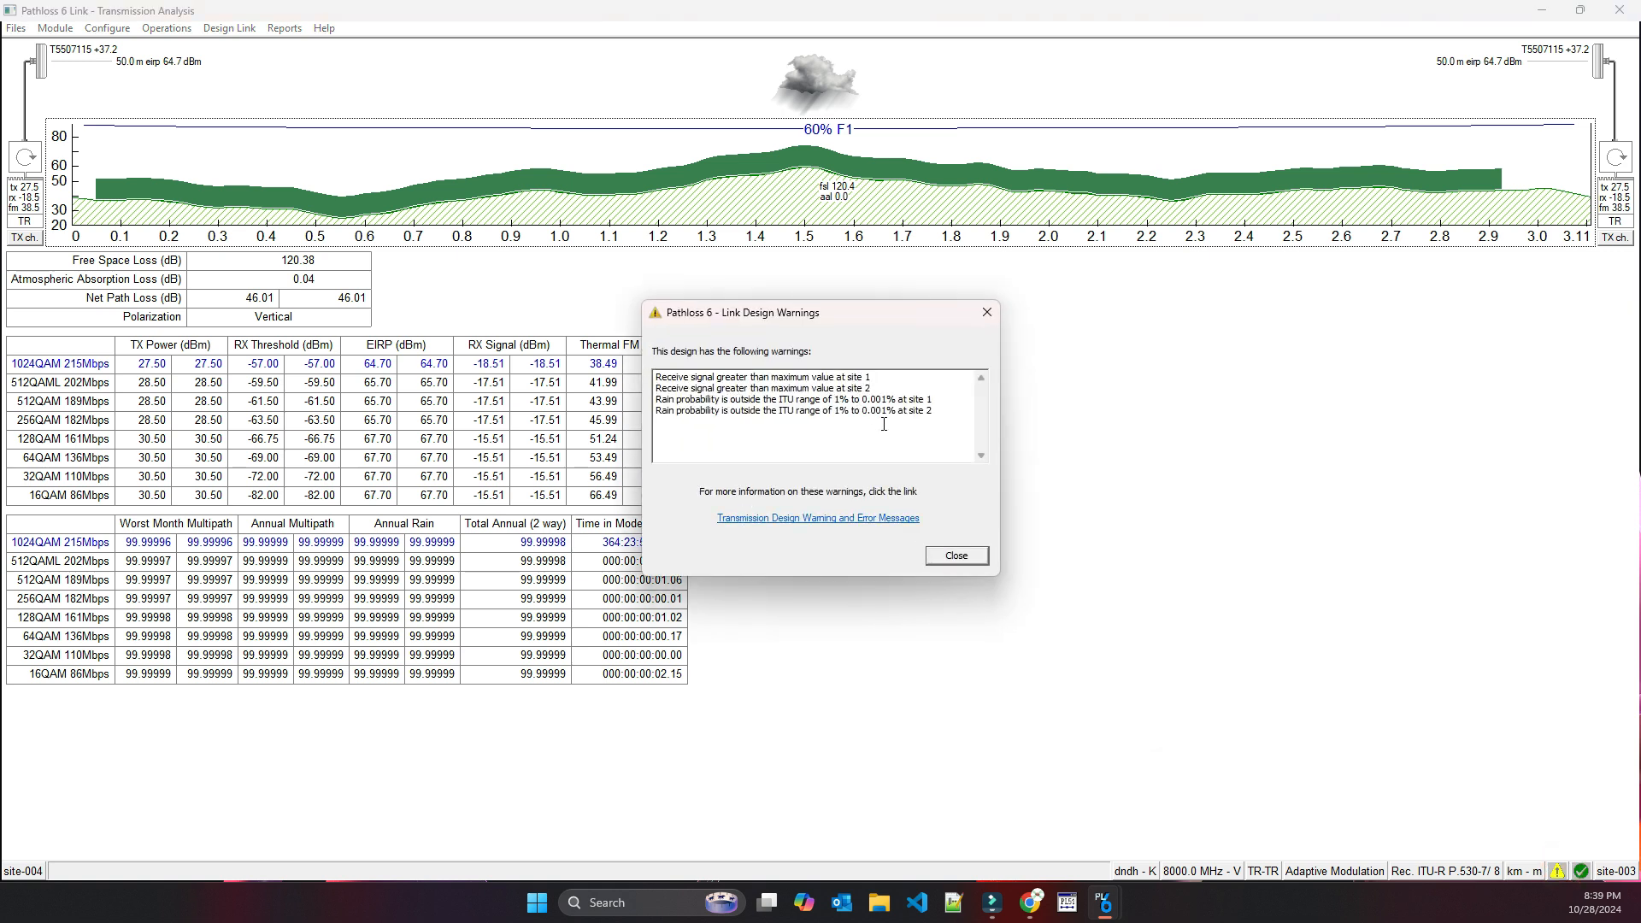
left_click(955, 557)
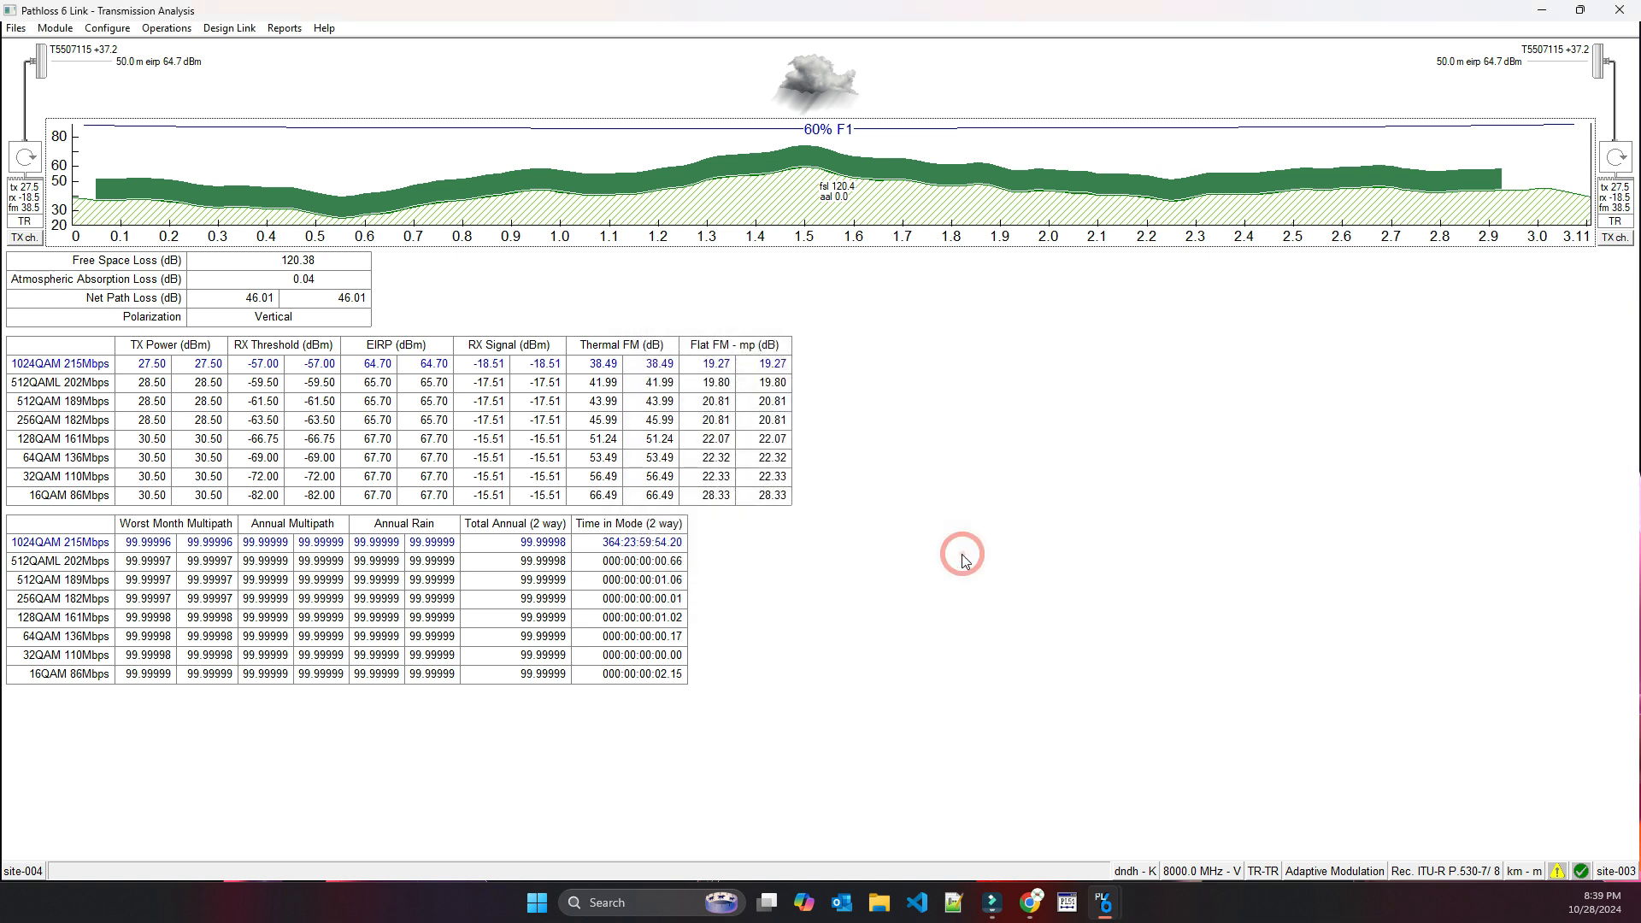
- Set Other TX Loss to 5 dB for both site-004 and site-003 in the antenna coupling unit, and recheck the design warnings
left_click(25, 159)
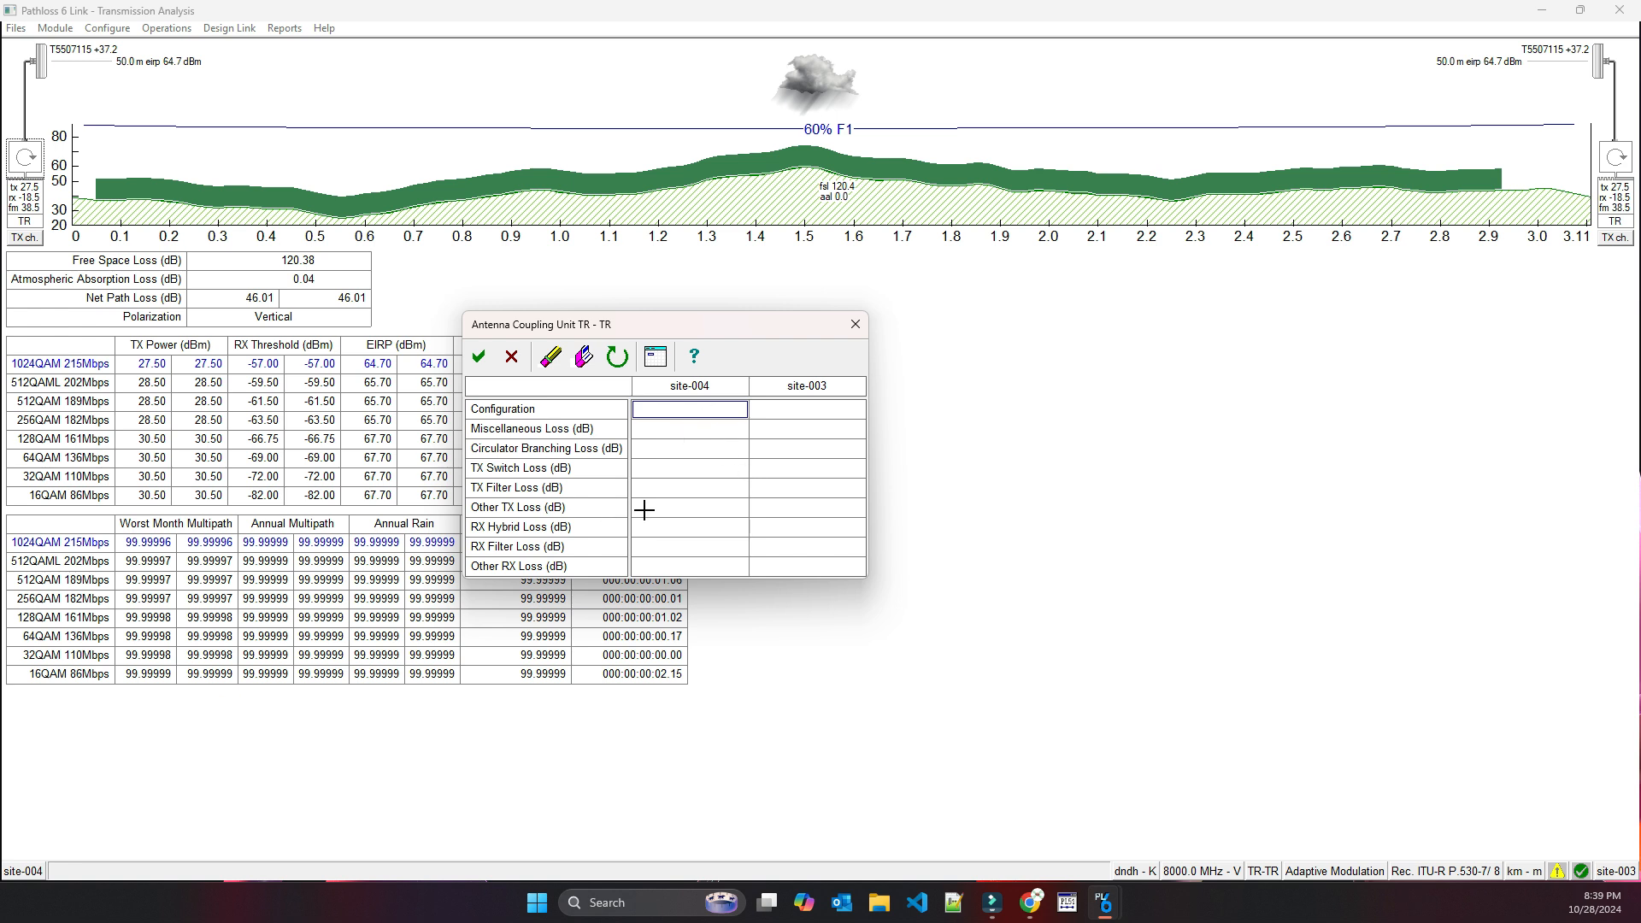
left_click(685, 508)
key("Tab")
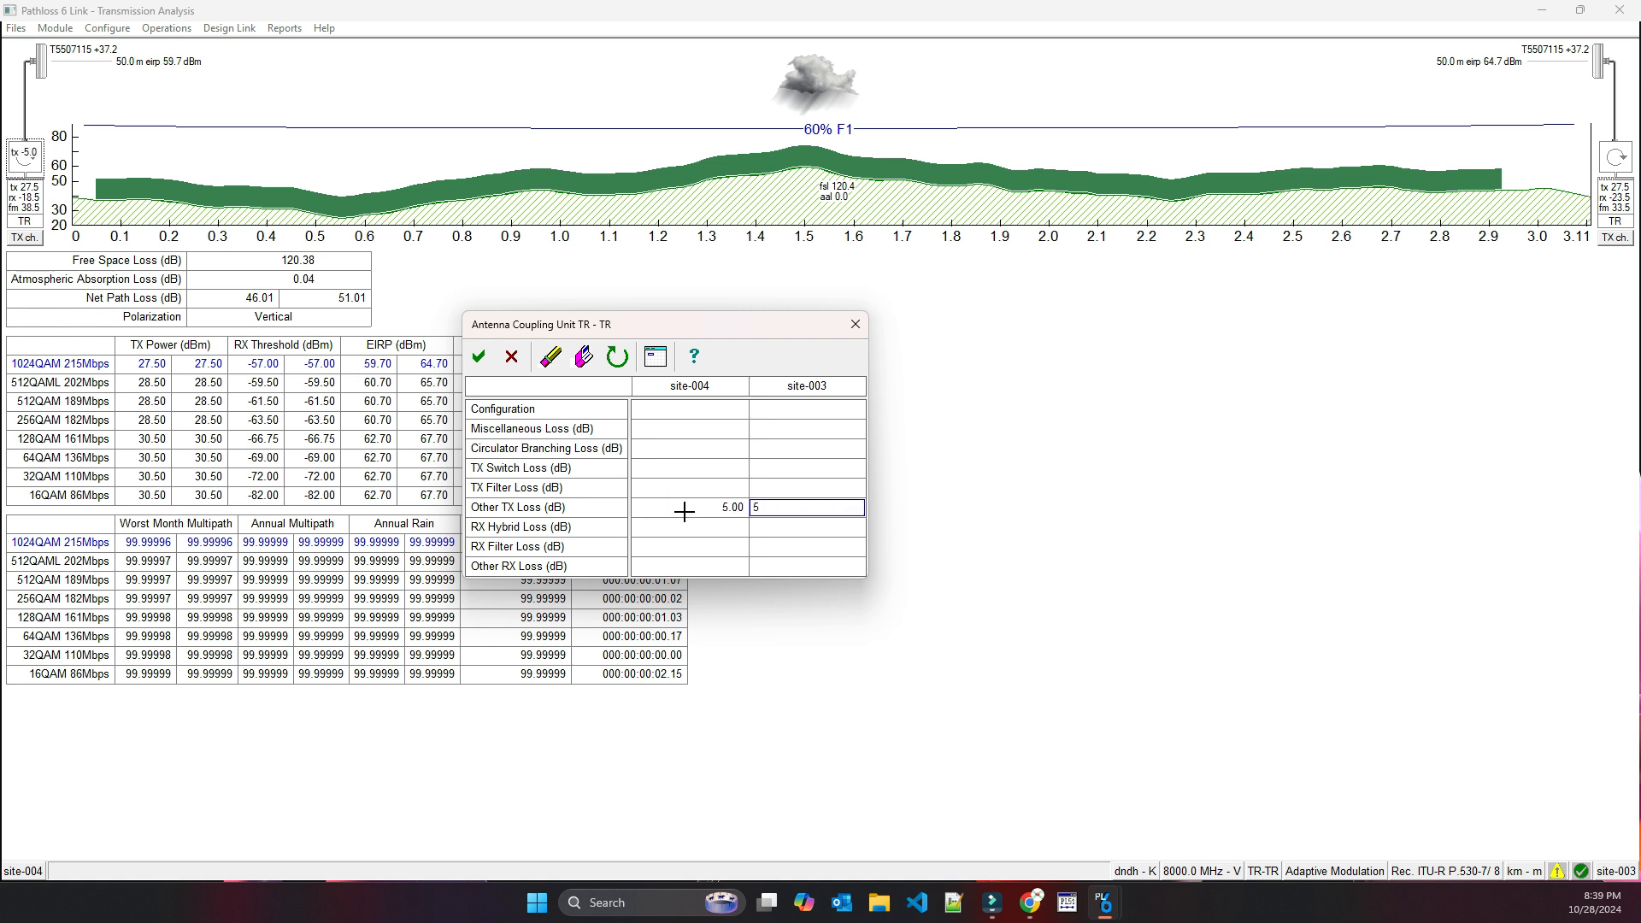
left_click(478, 355)
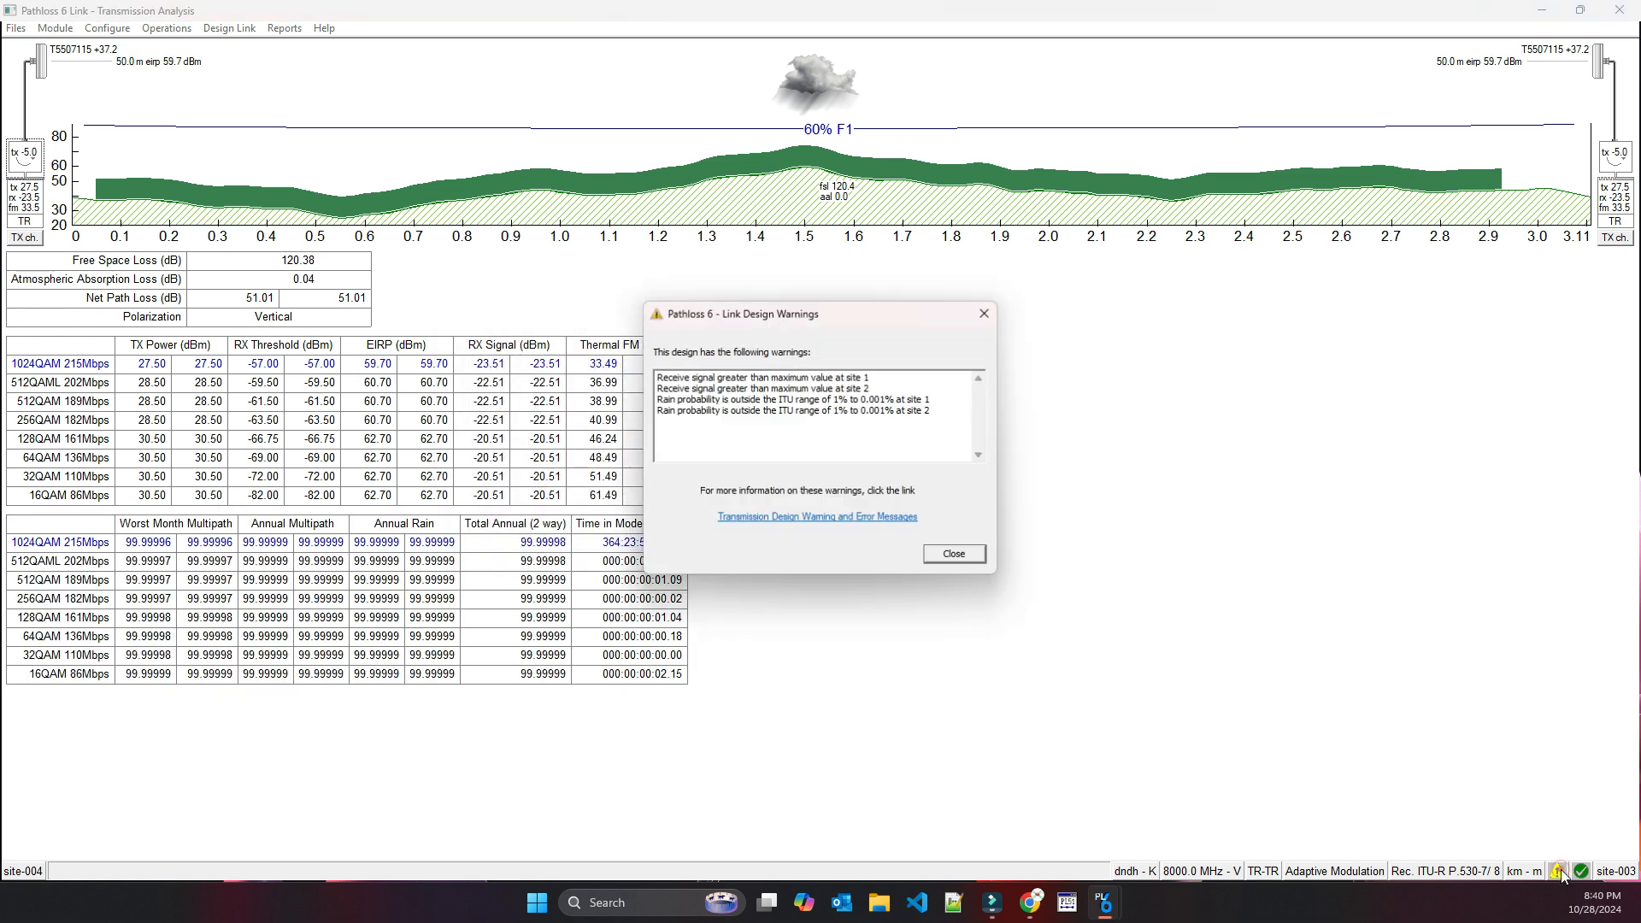
left_click(961, 557)
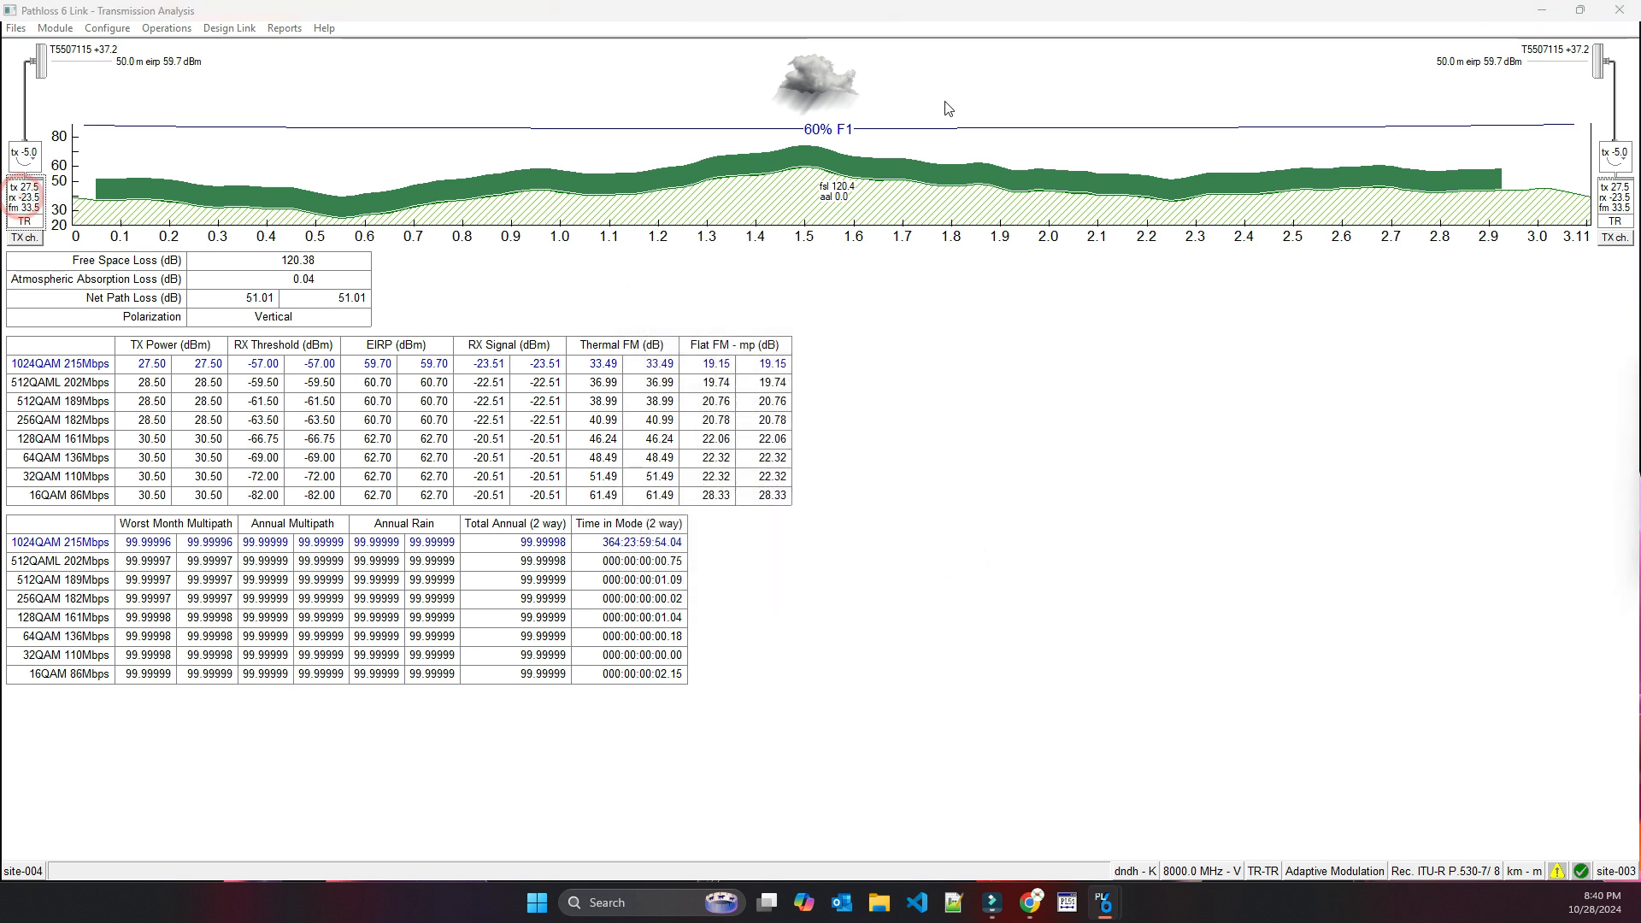
- Open the Huawei radio's adaptive modulation parameters for both sites and set the 1024QAM and 512QAML user TX power to 20 dBm
left_click_drag(1640, 410, 831, 418)
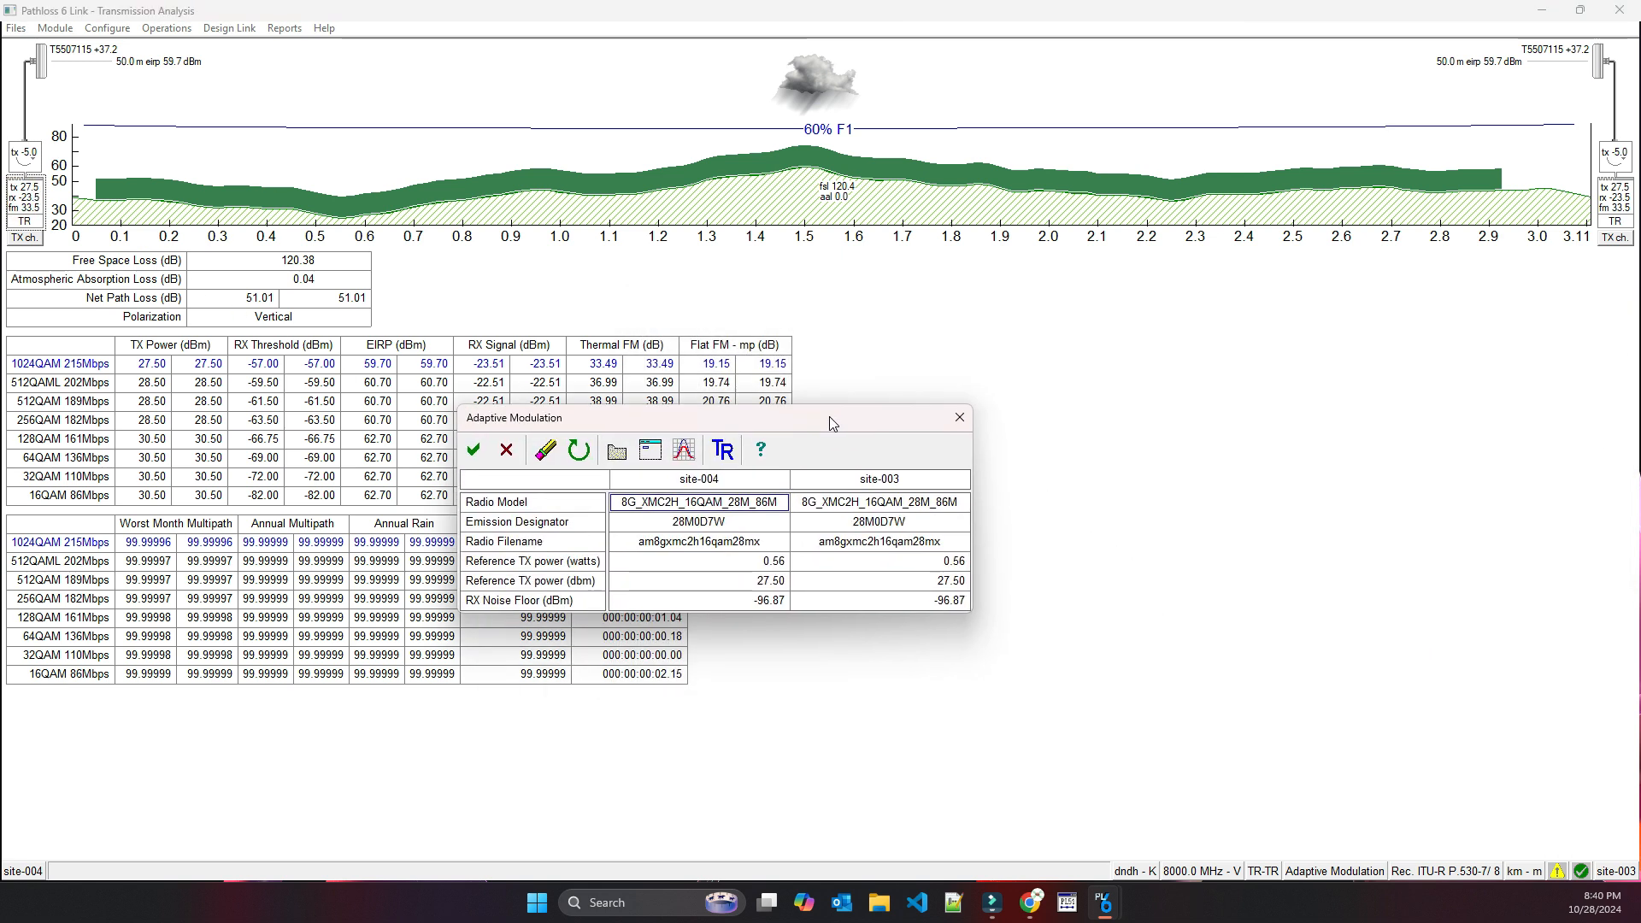
left_click(725, 451)
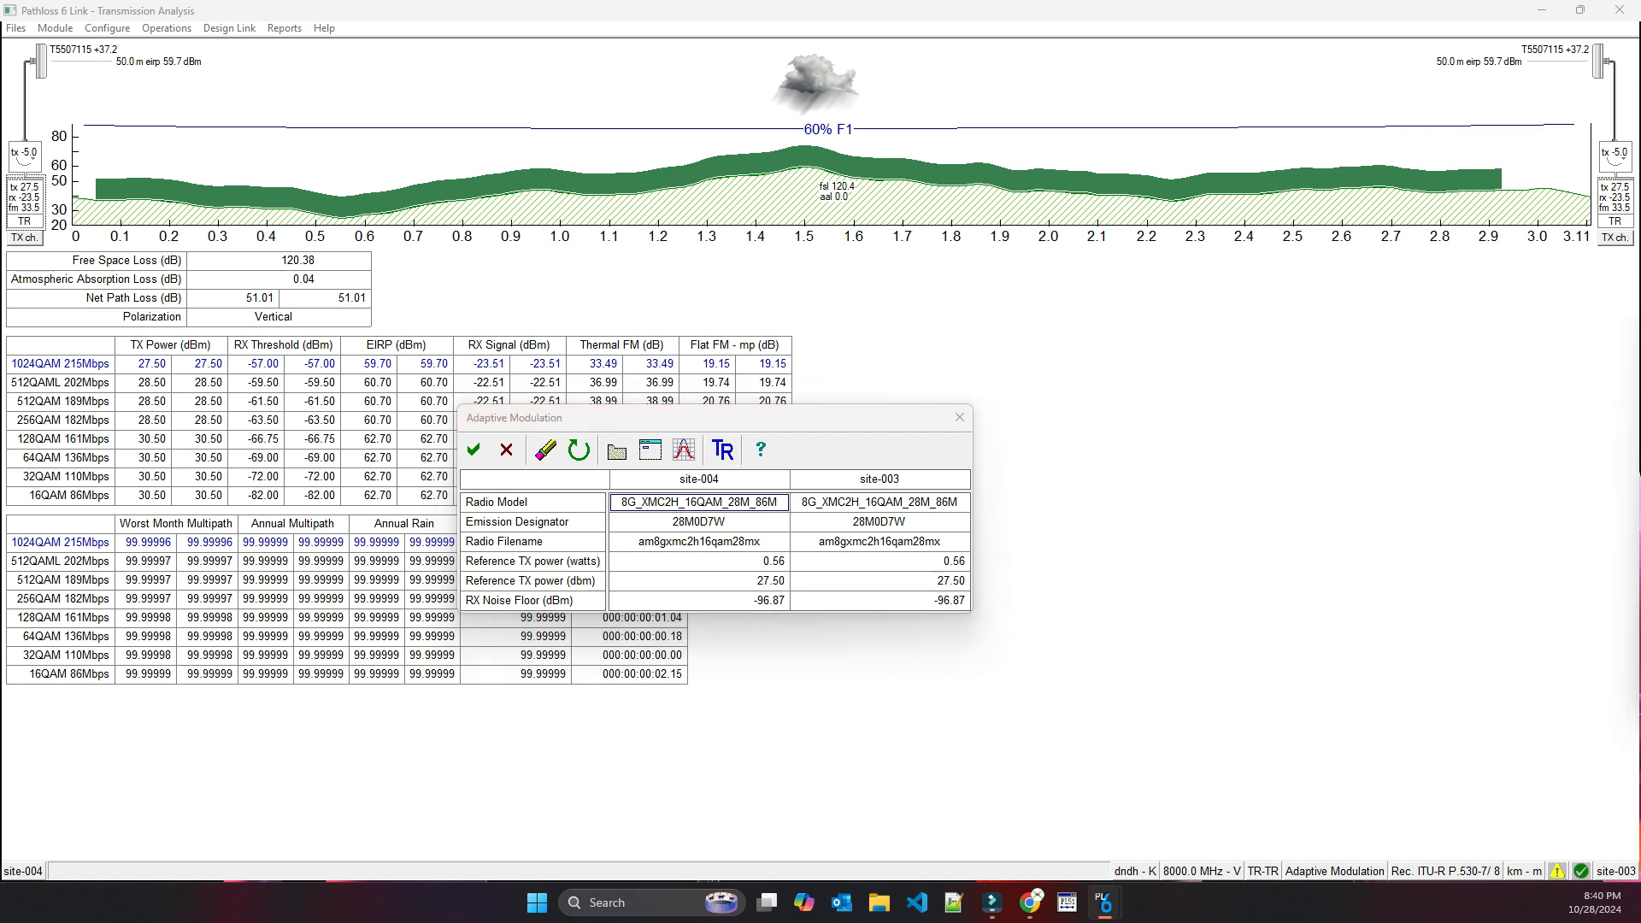
left_click_drag(1243, 330, 615, 309)
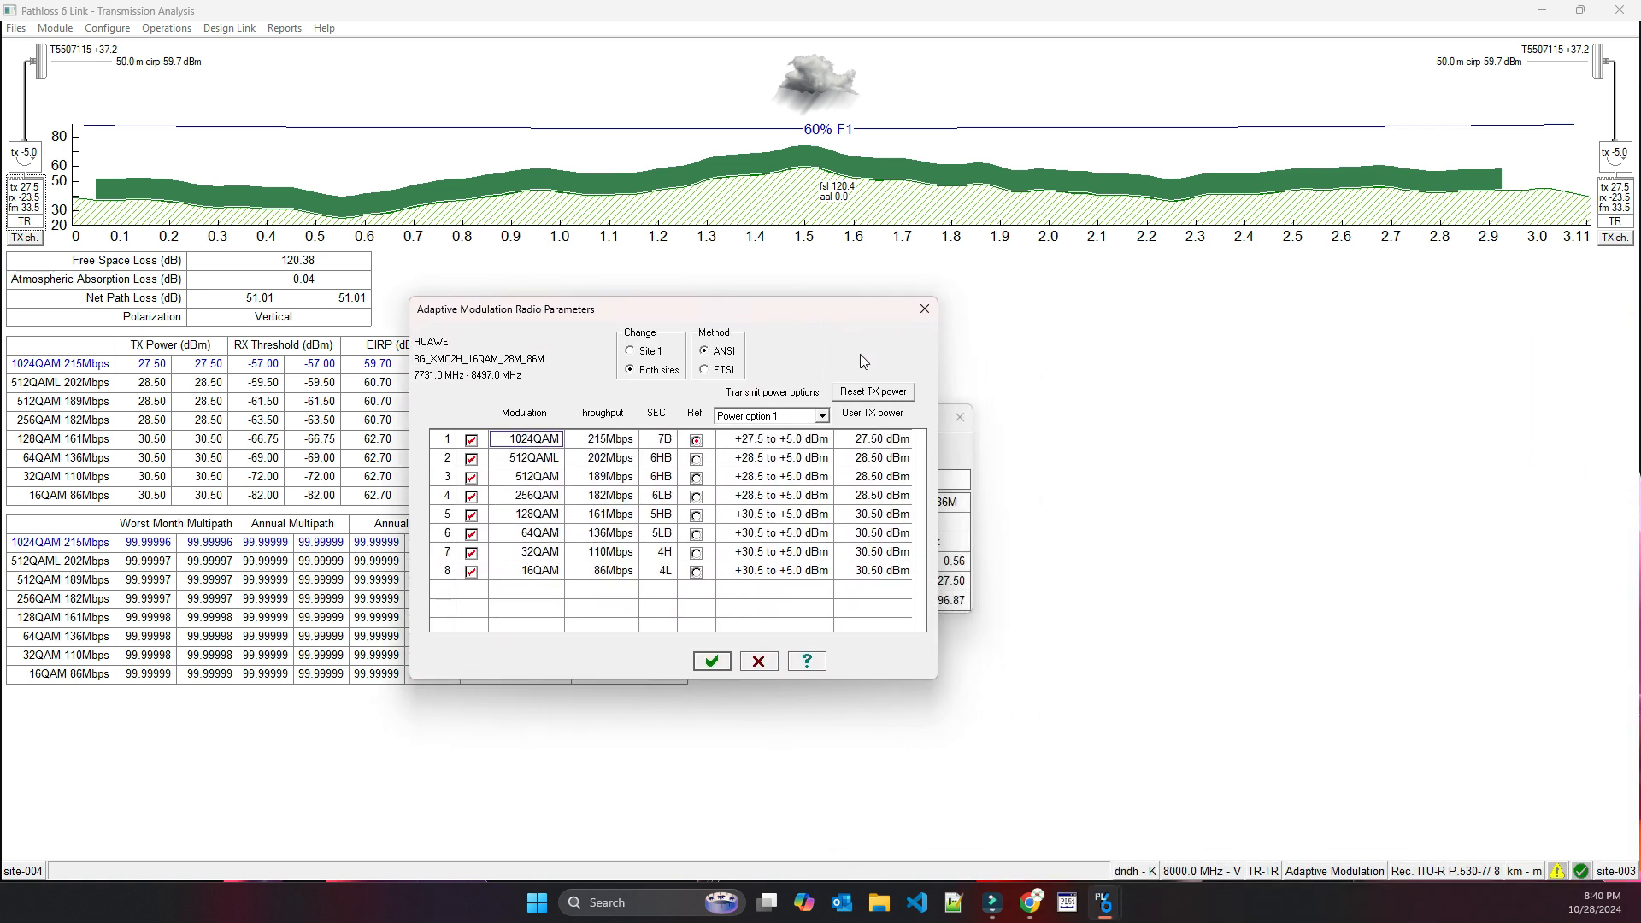
left_click(884, 439)
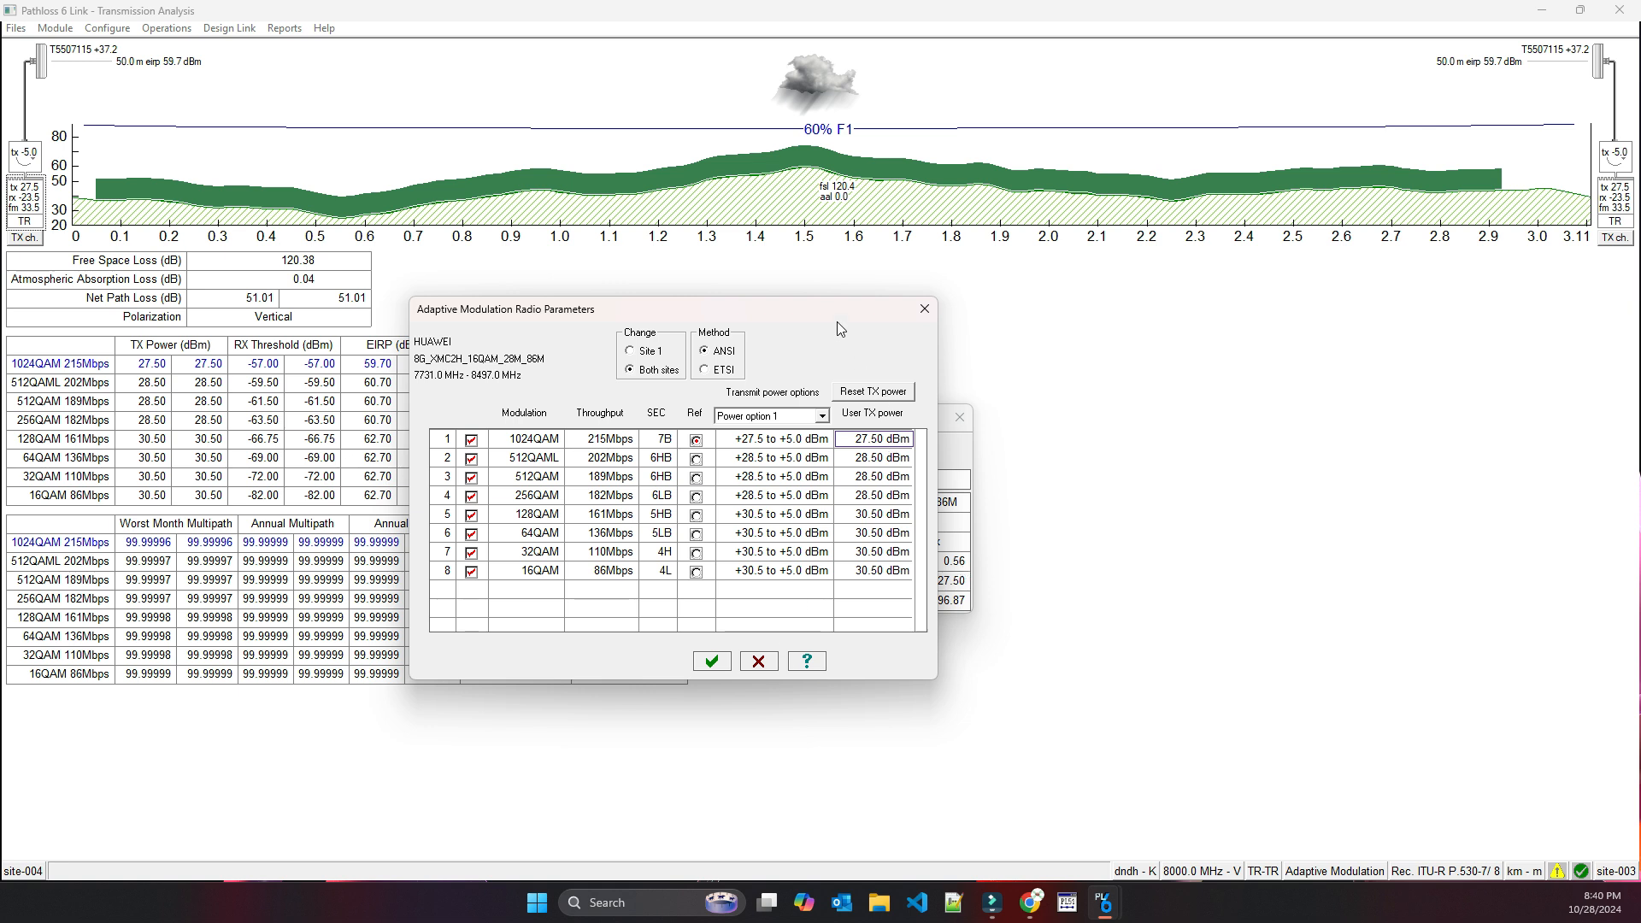
left_click_drag(829, 306, 1311, 318)
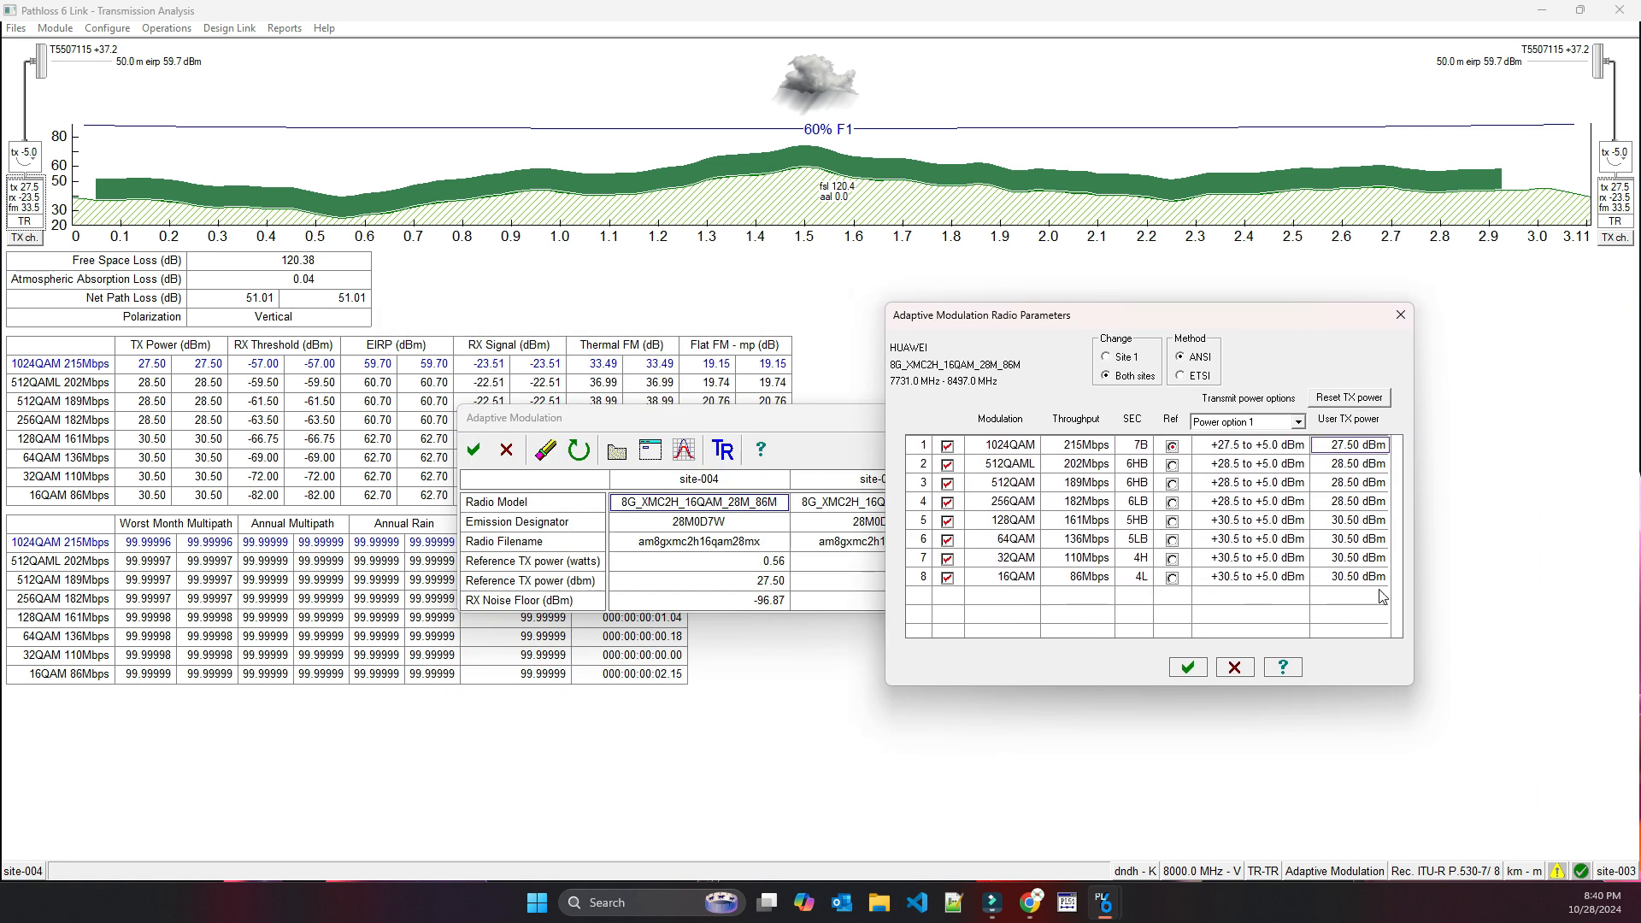
left_click(1364, 446)
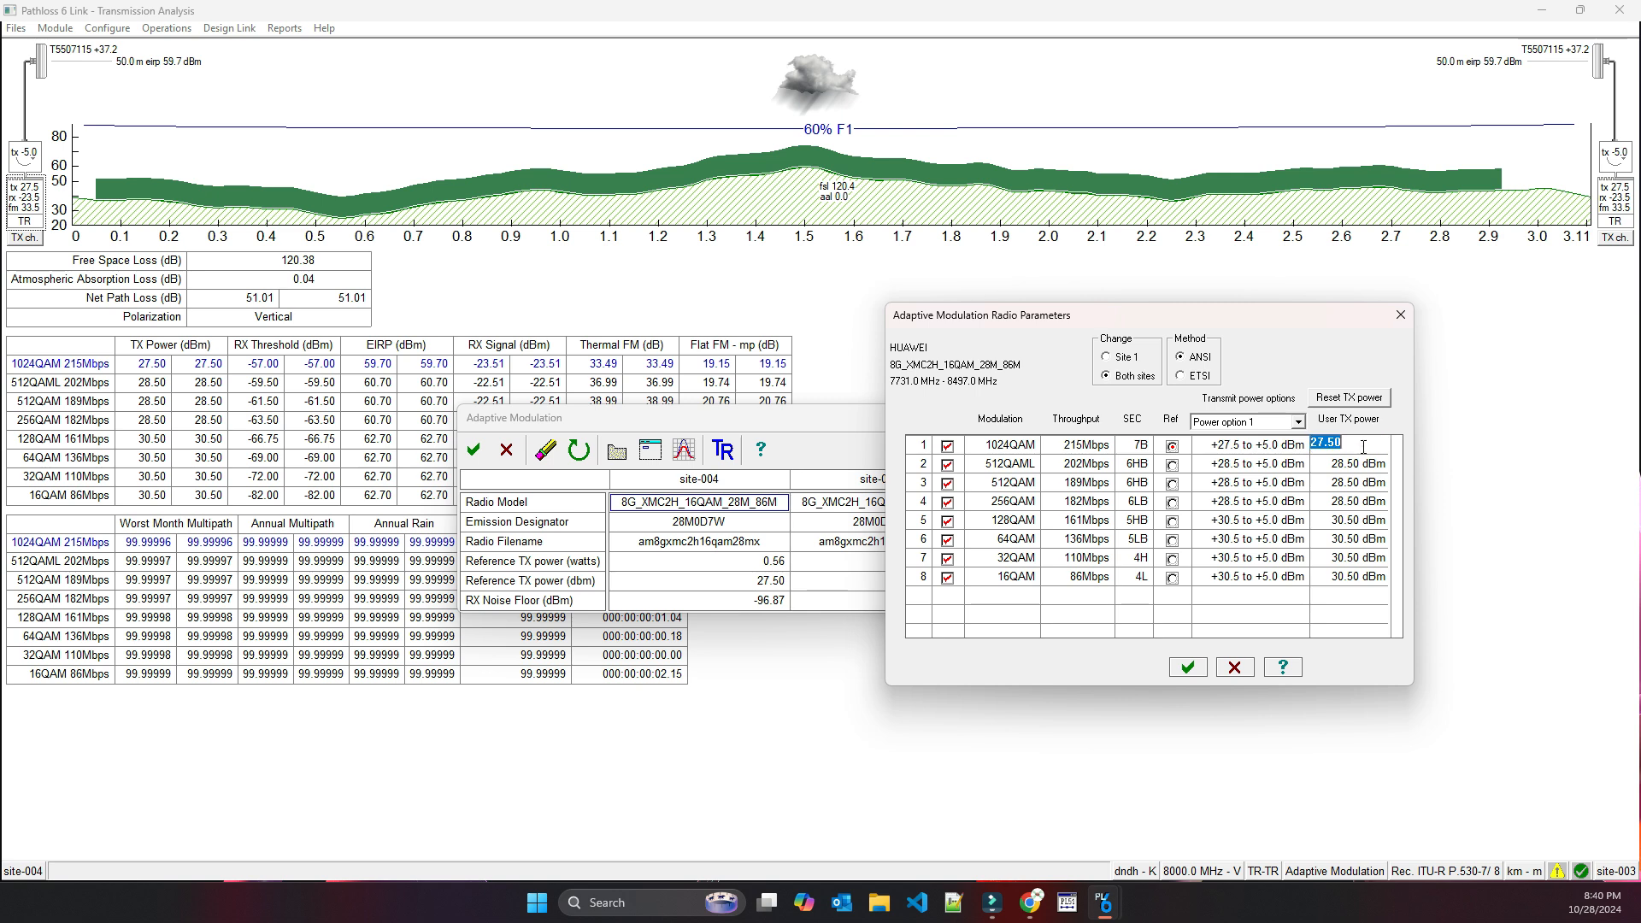
double_click(1364, 445)
type("20")
left_click(1370, 462)
type("20")
- Set the user TX power of the 512QAM, 256QAM and 128QAM modes to 20 dBm
left_click(1378, 486)
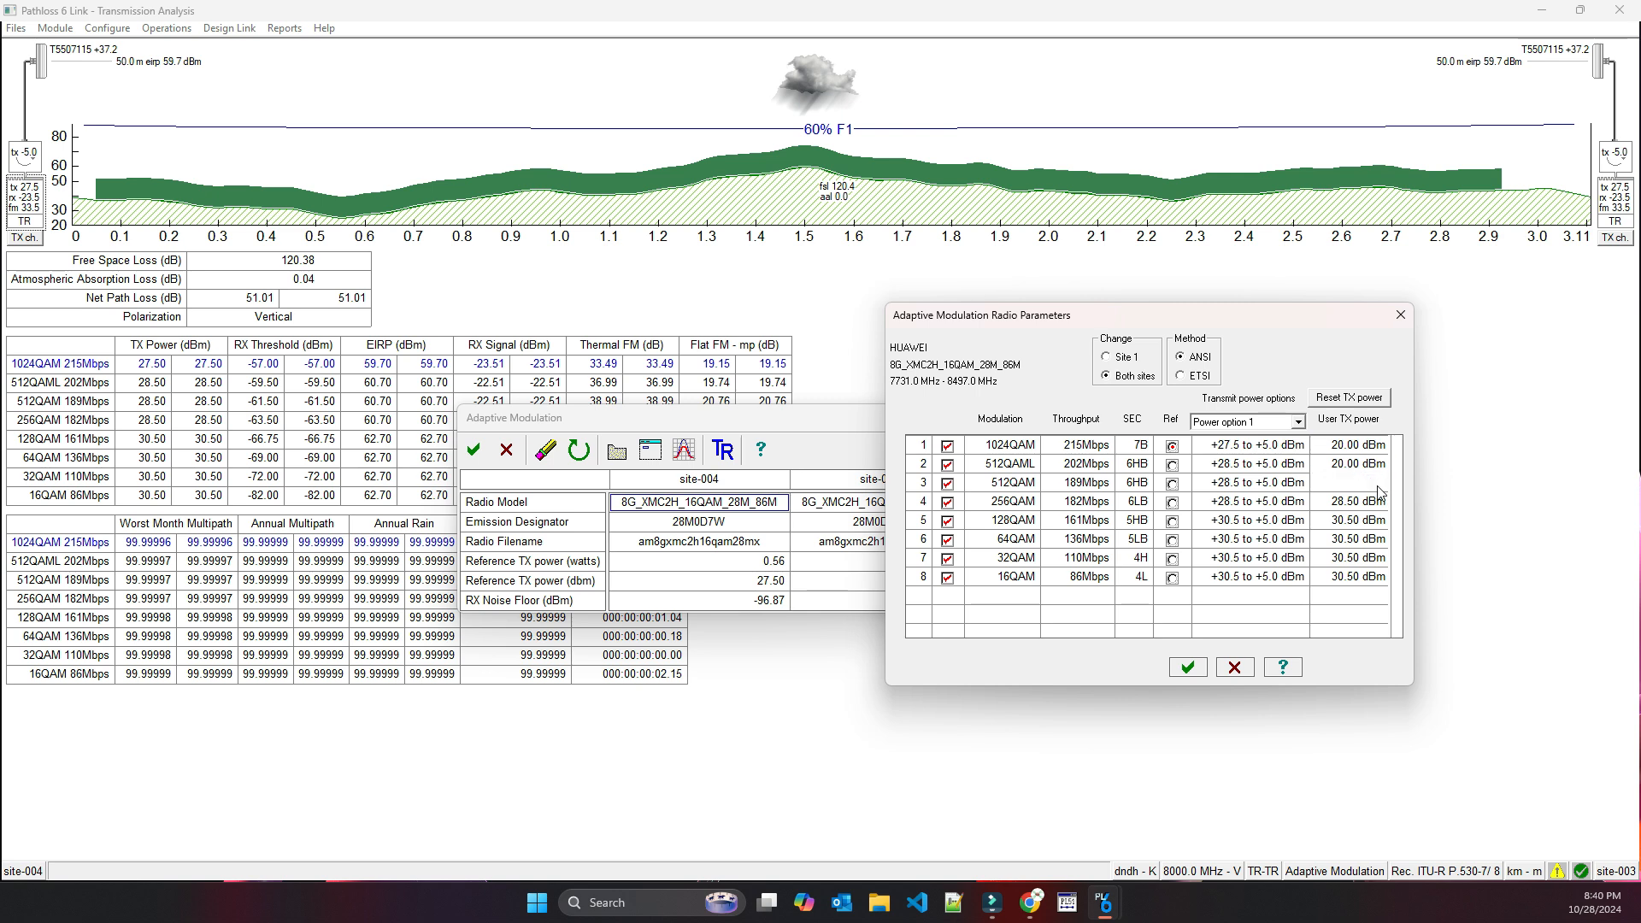
double_click(1377, 484)
type("20")
left_click(1378, 501)
double_click(1378, 502)
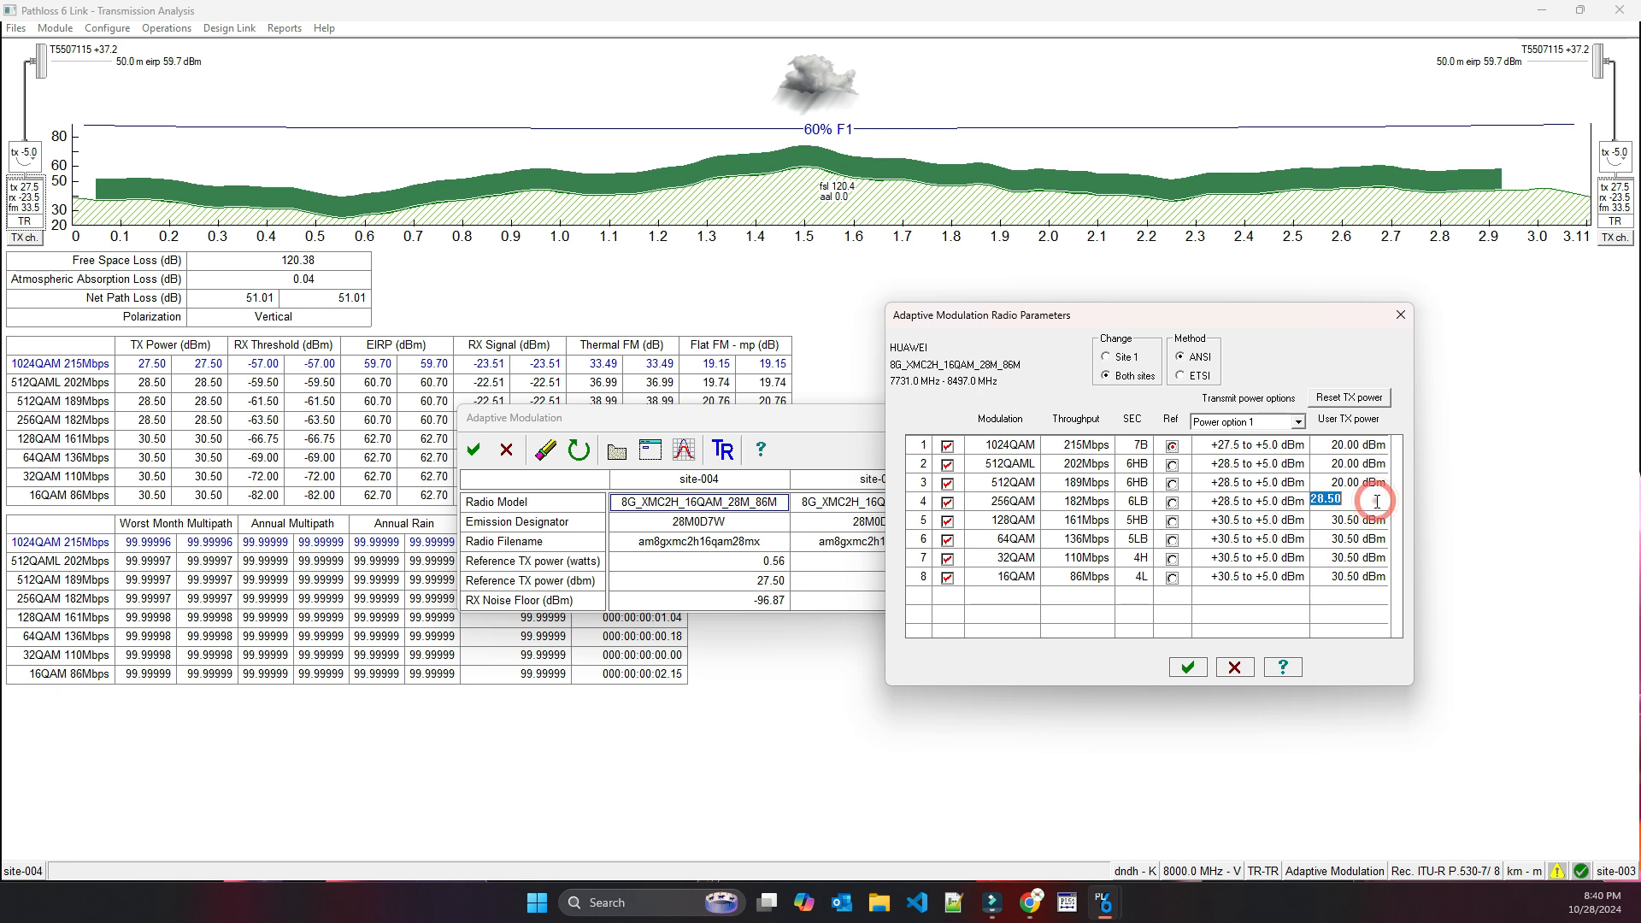
type("20")
double_click(1378, 520)
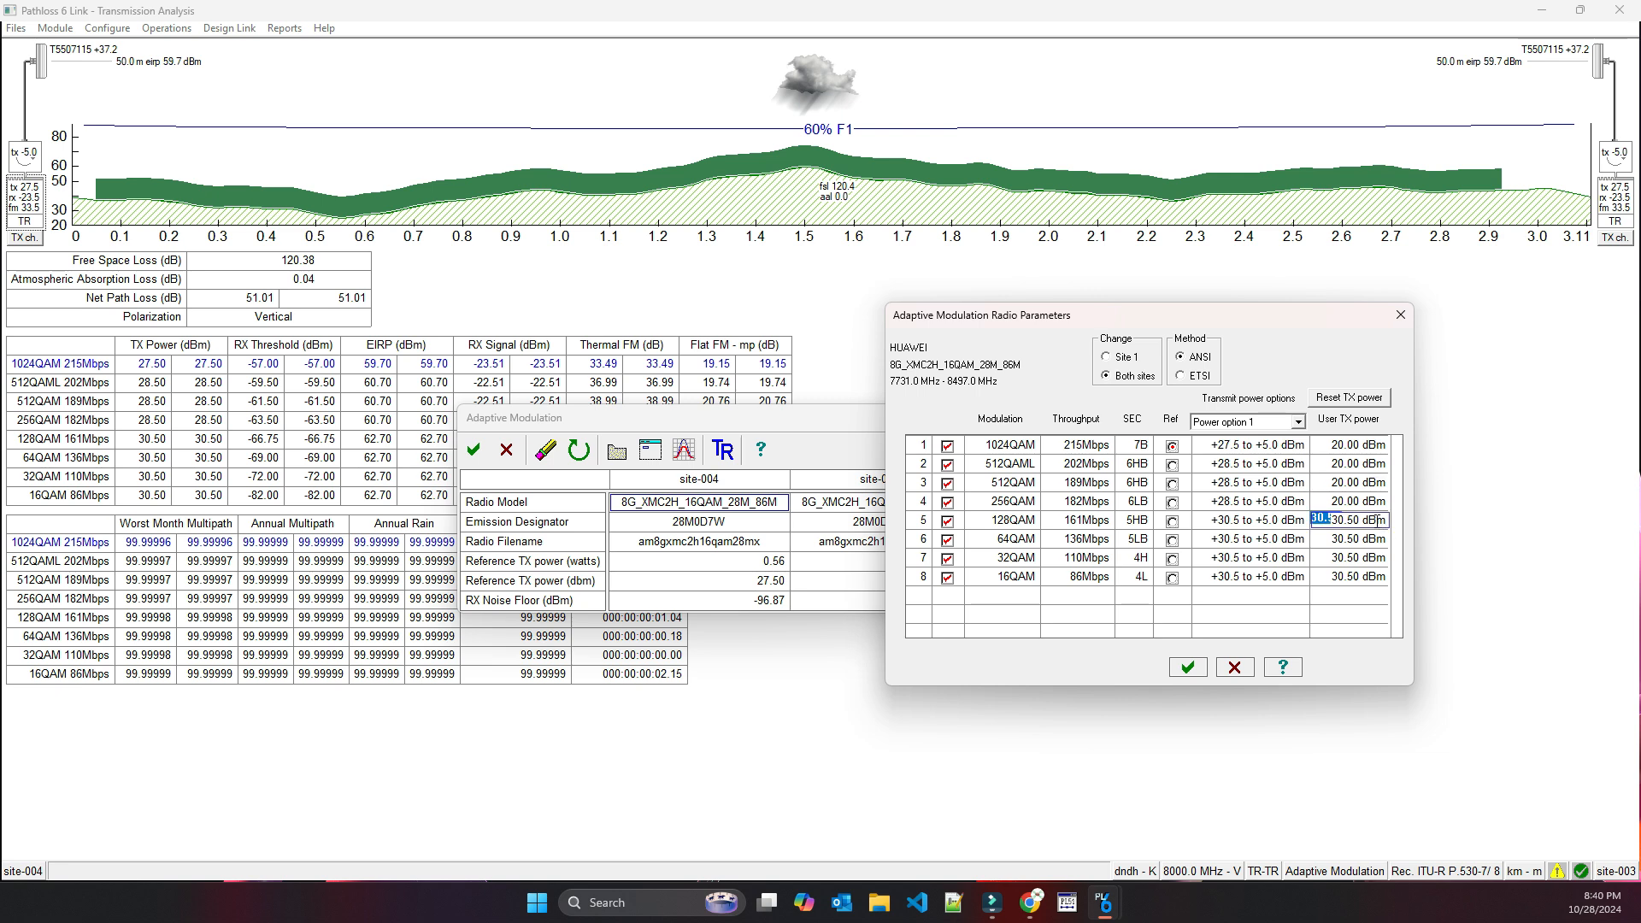
type("20")
- Set the 64QAM and 32QAM user TX power to 20 dBm, try 20 for 16QAM as well, and apply the radio changes
double_click(1378, 539)
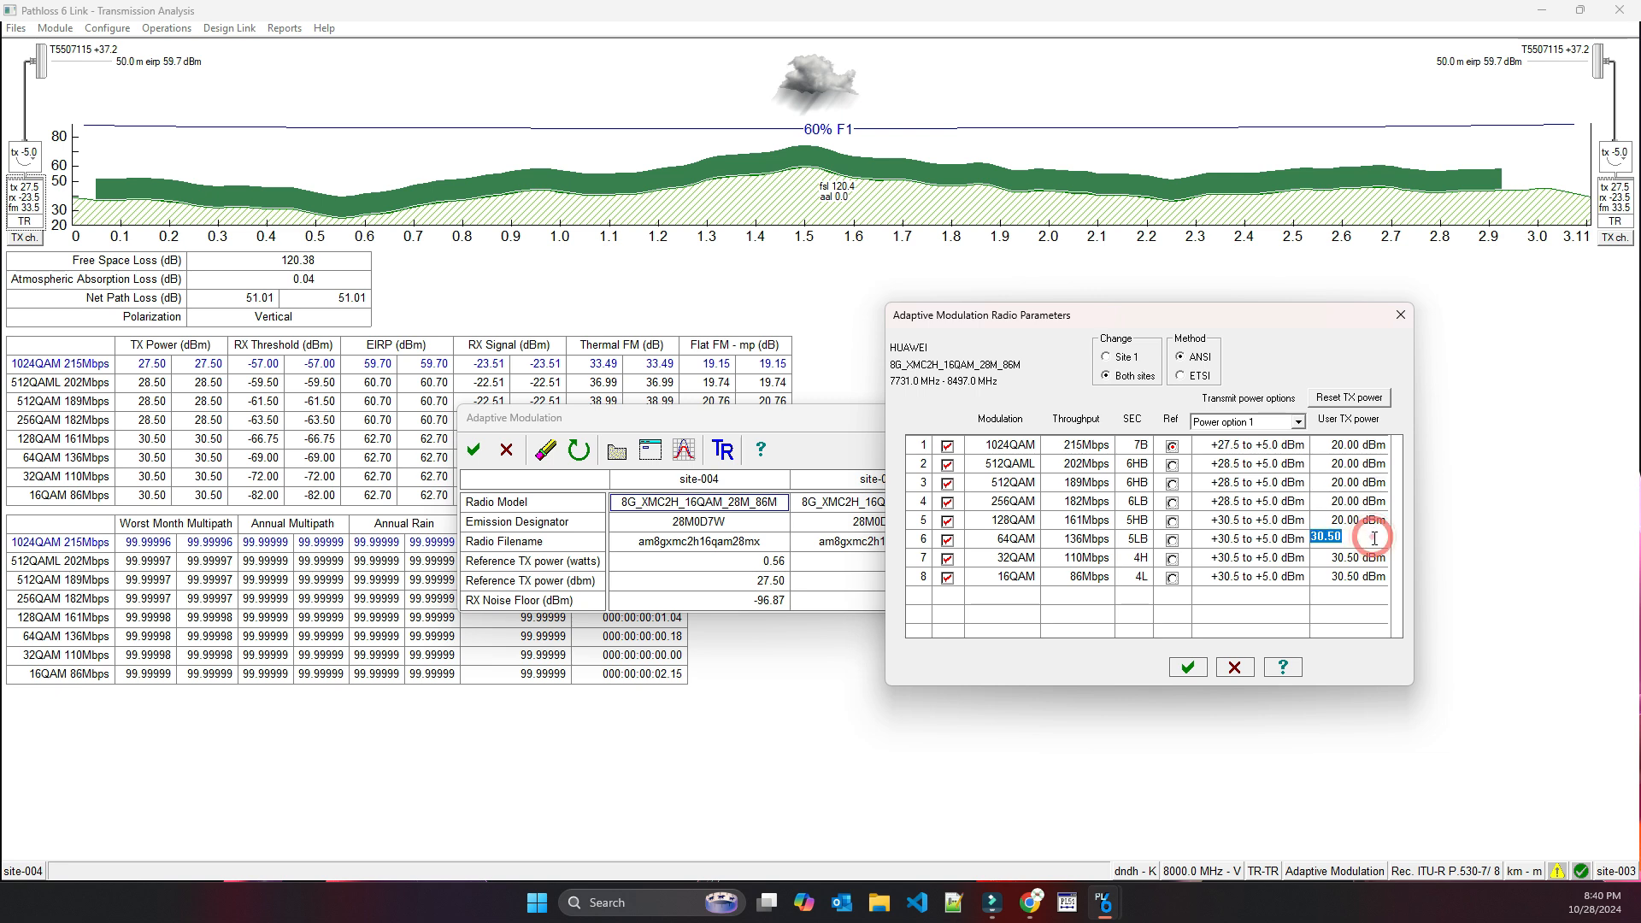
type("20")
double_click(1372, 557)
type("20")
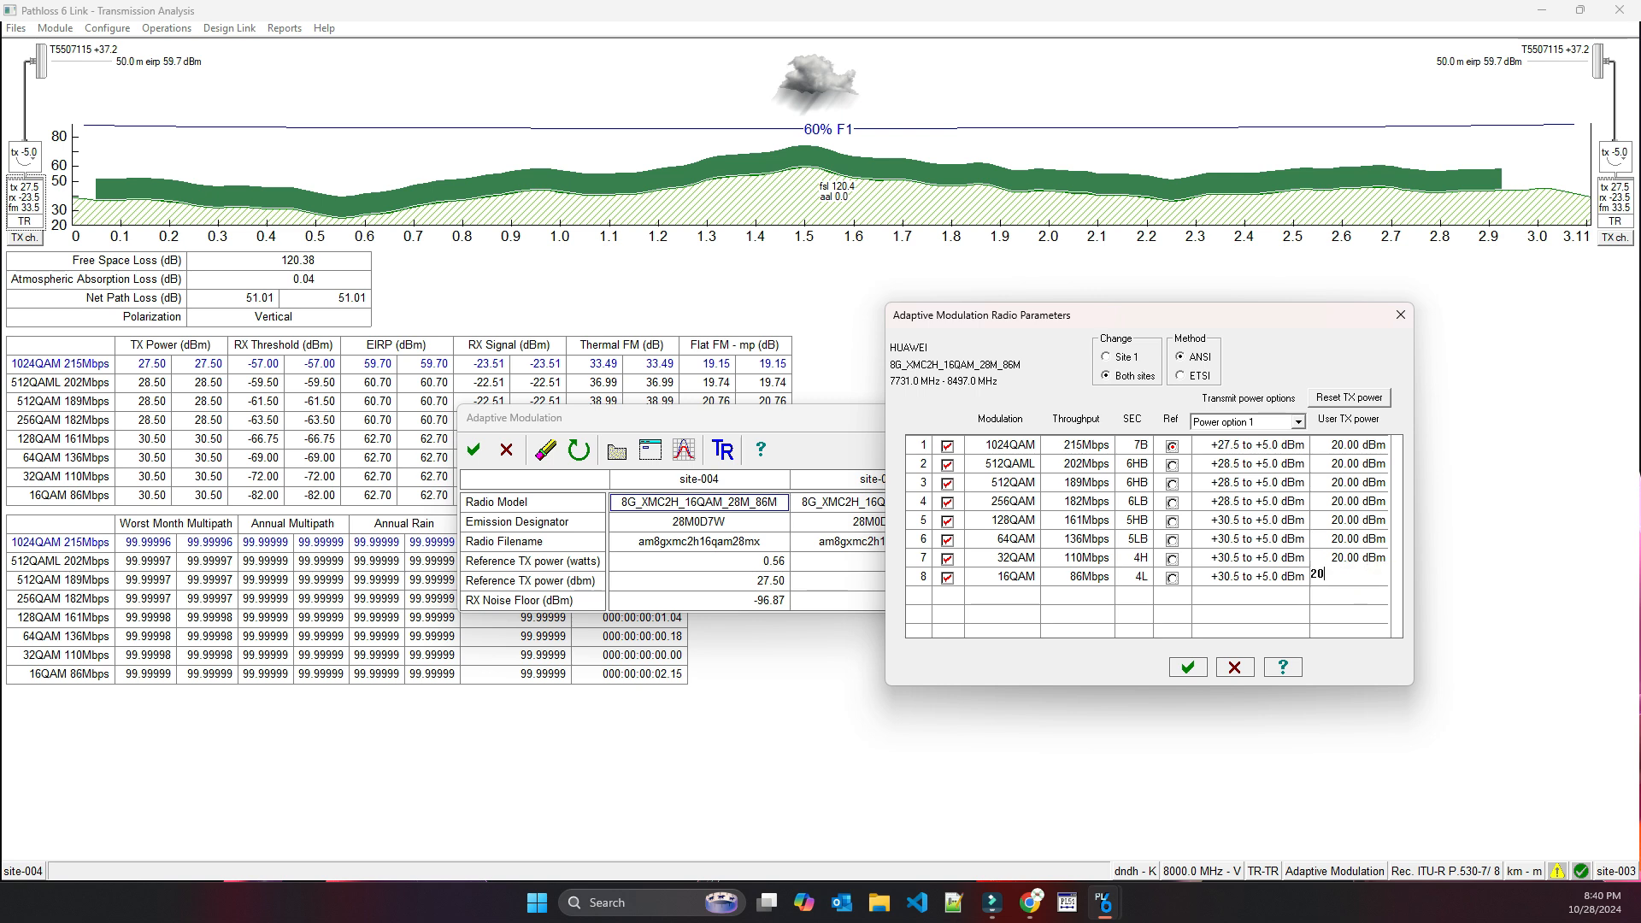
left_click(1187, 667)
left_click(474, 450)
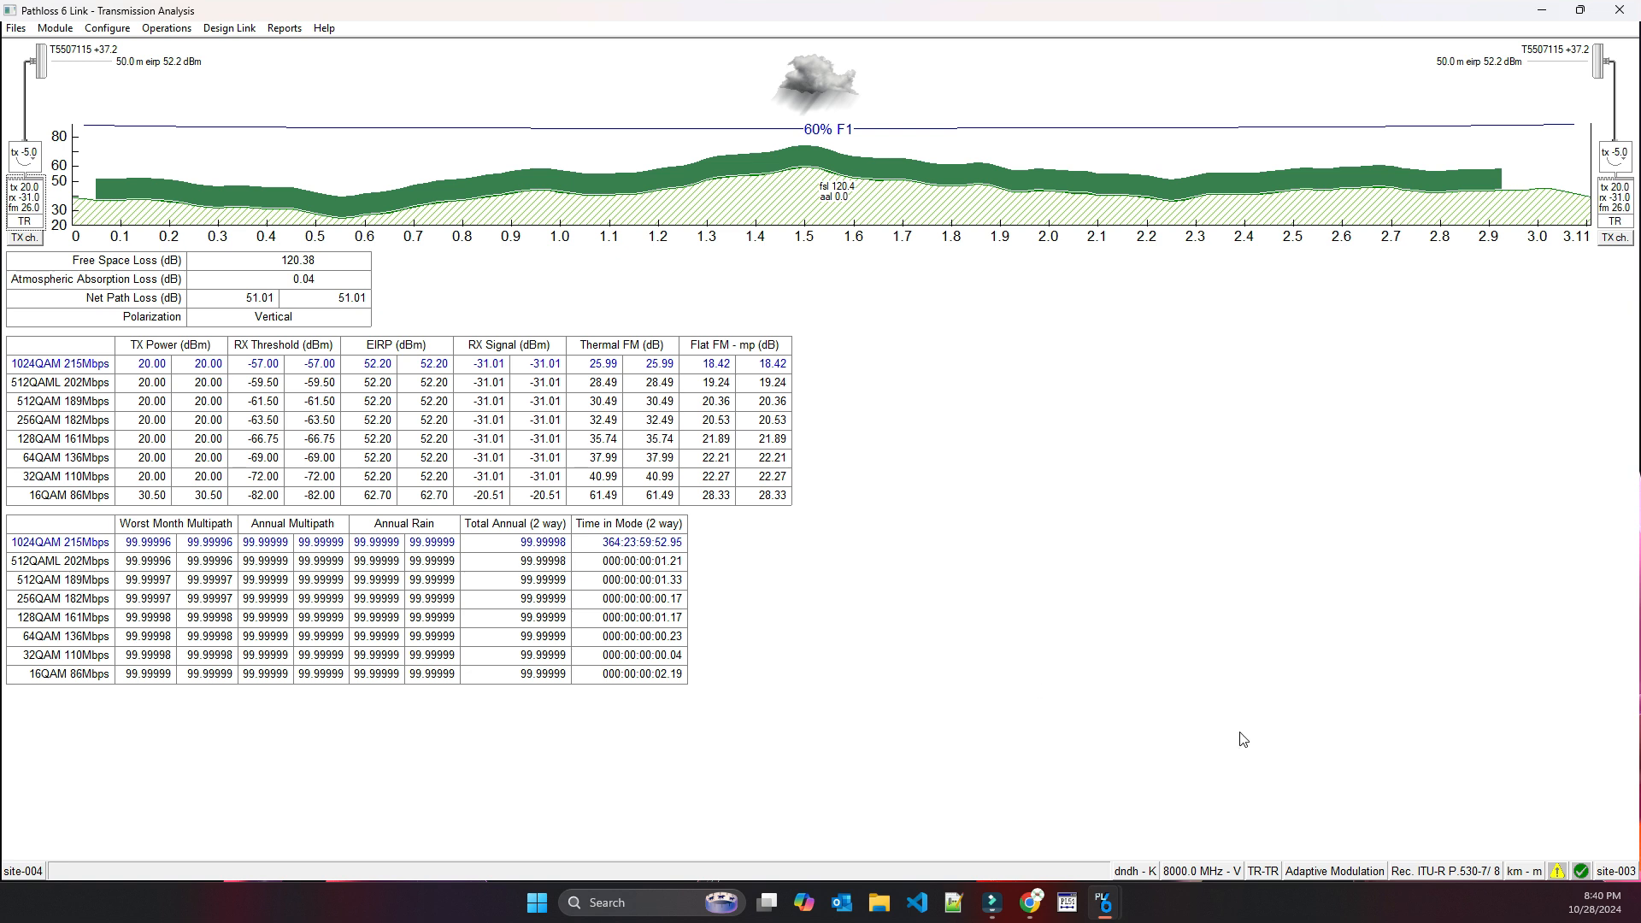
- Read the link design warnings again after the transmit power reduction
left_click(1557, 871)
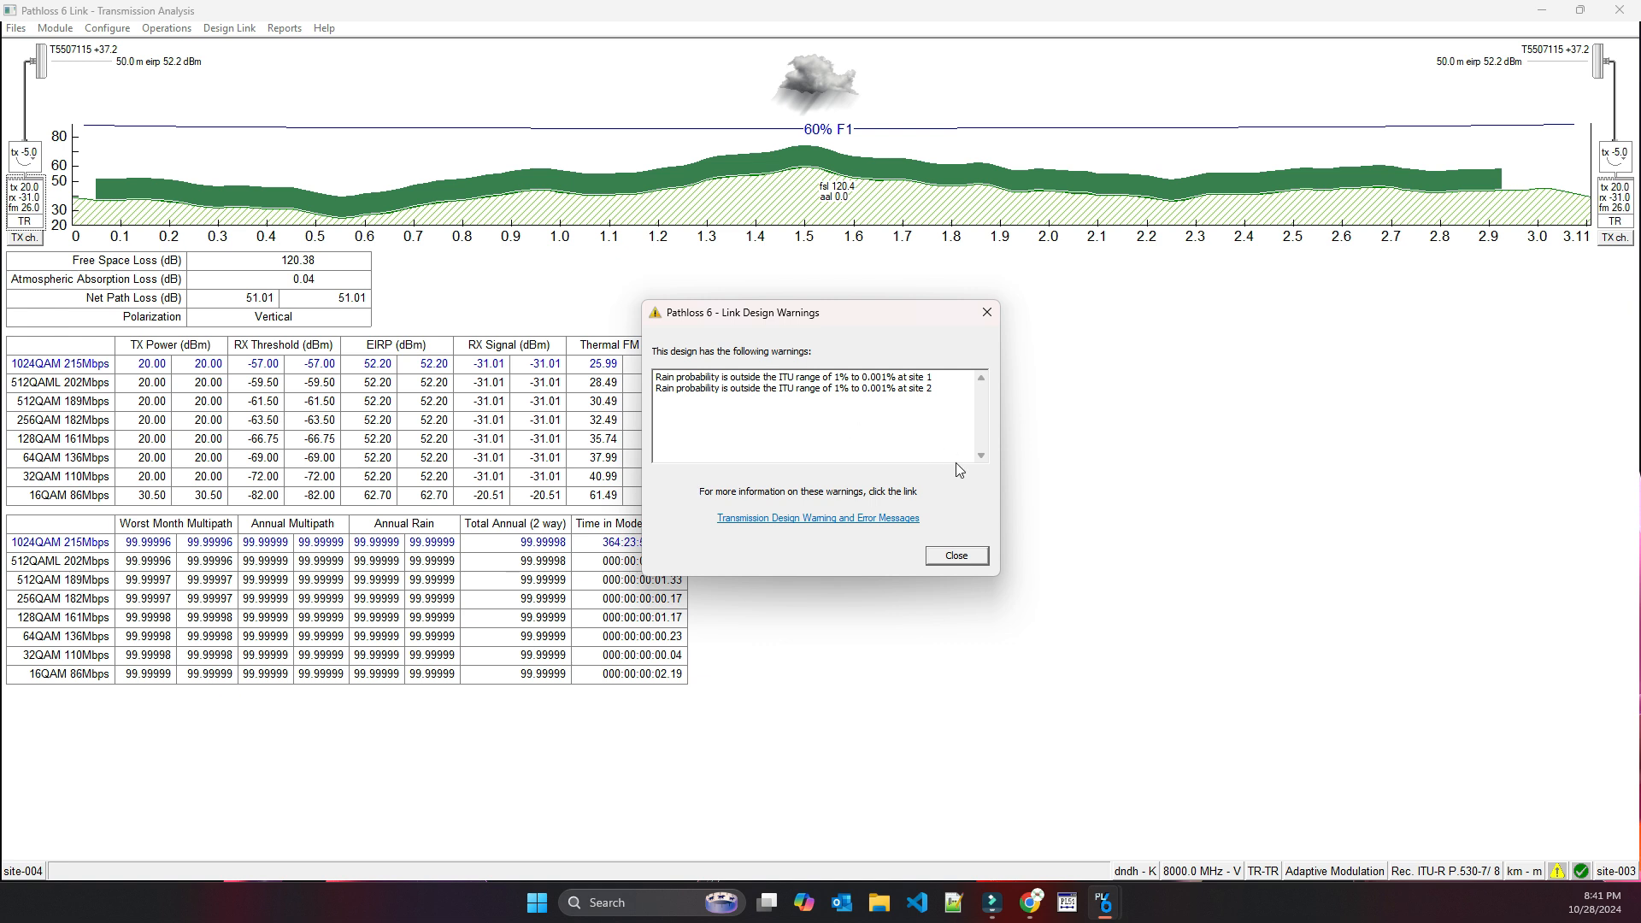
left_click(954, 557)
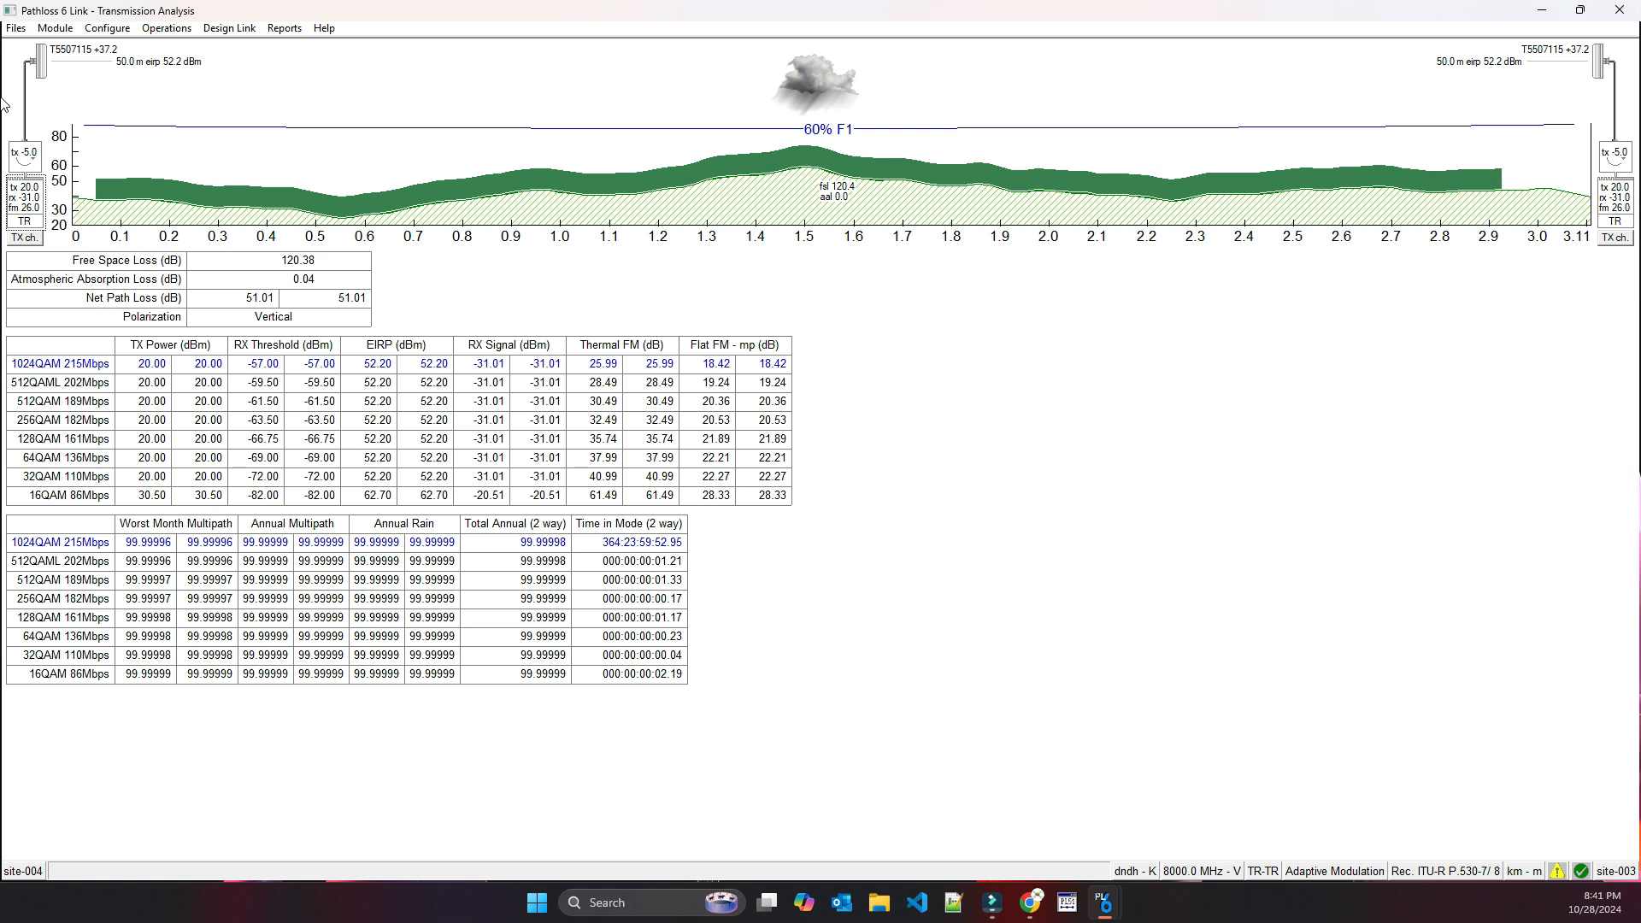
- Generate a report document for the link that includes the terrain path profile
left_click(67, 31)
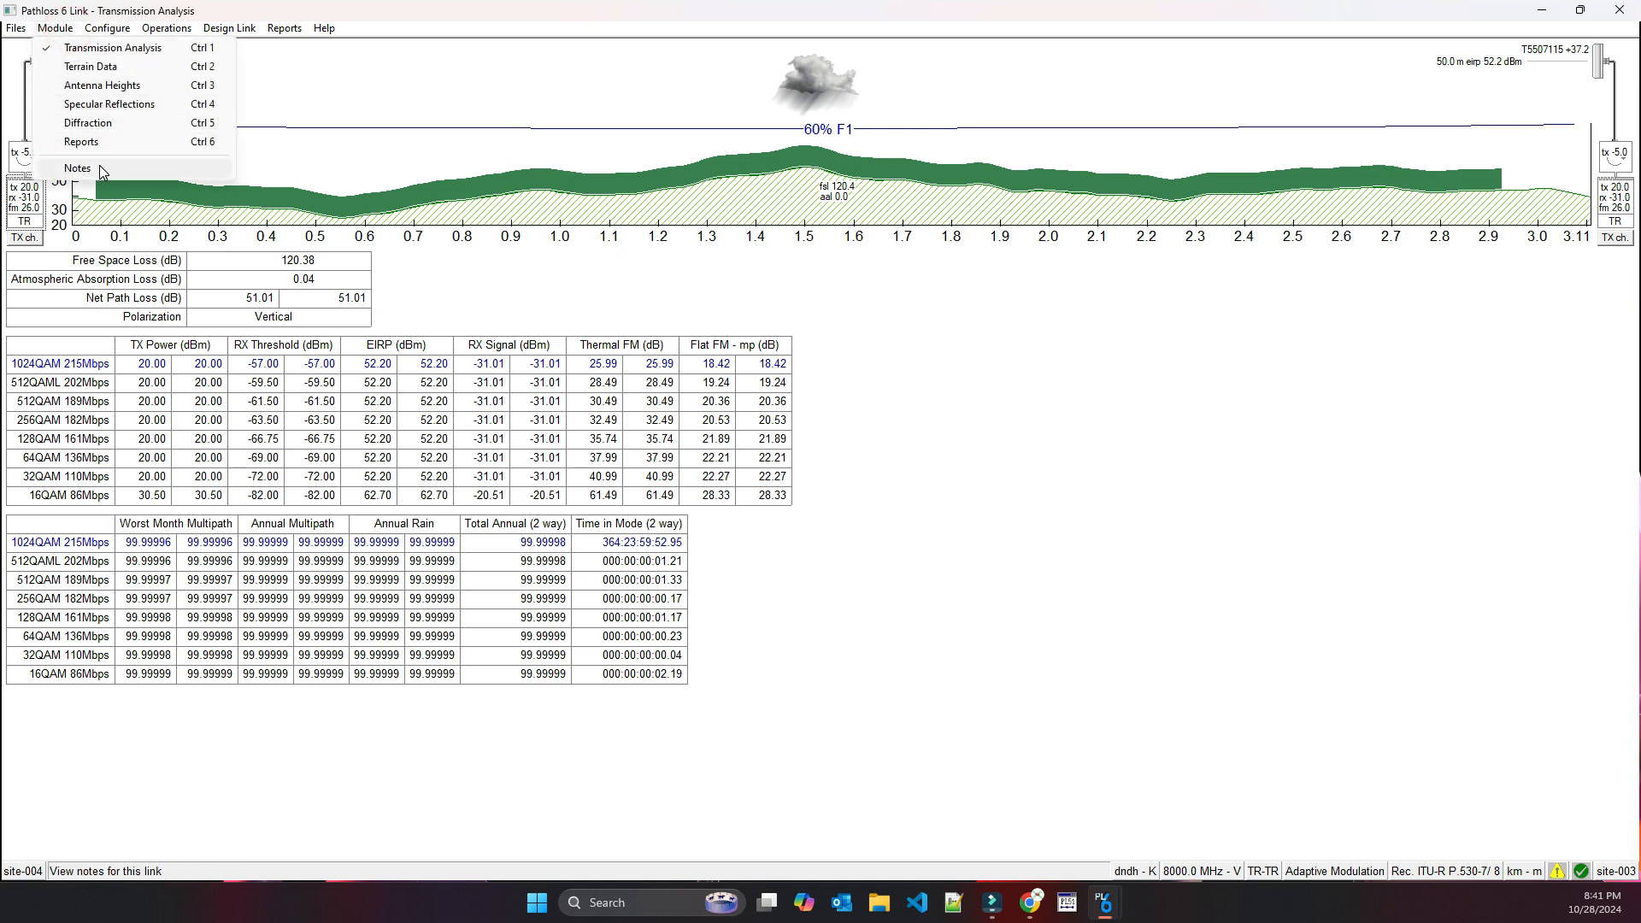
left_click(1171, 613)
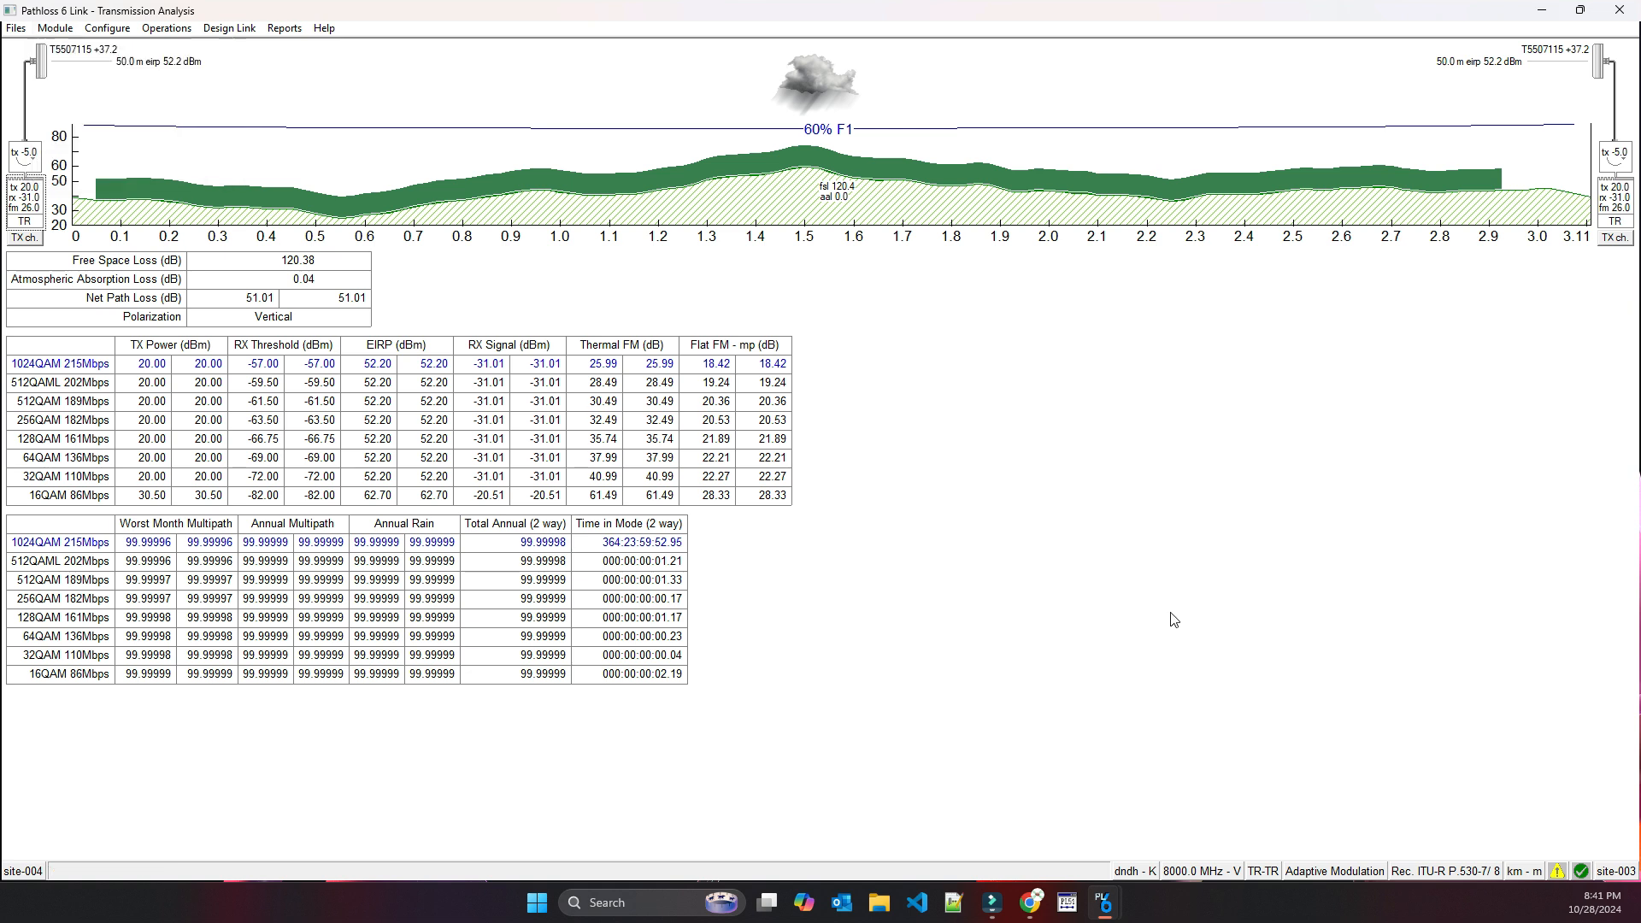
left_click(285, 28)
left_click(346, 61)
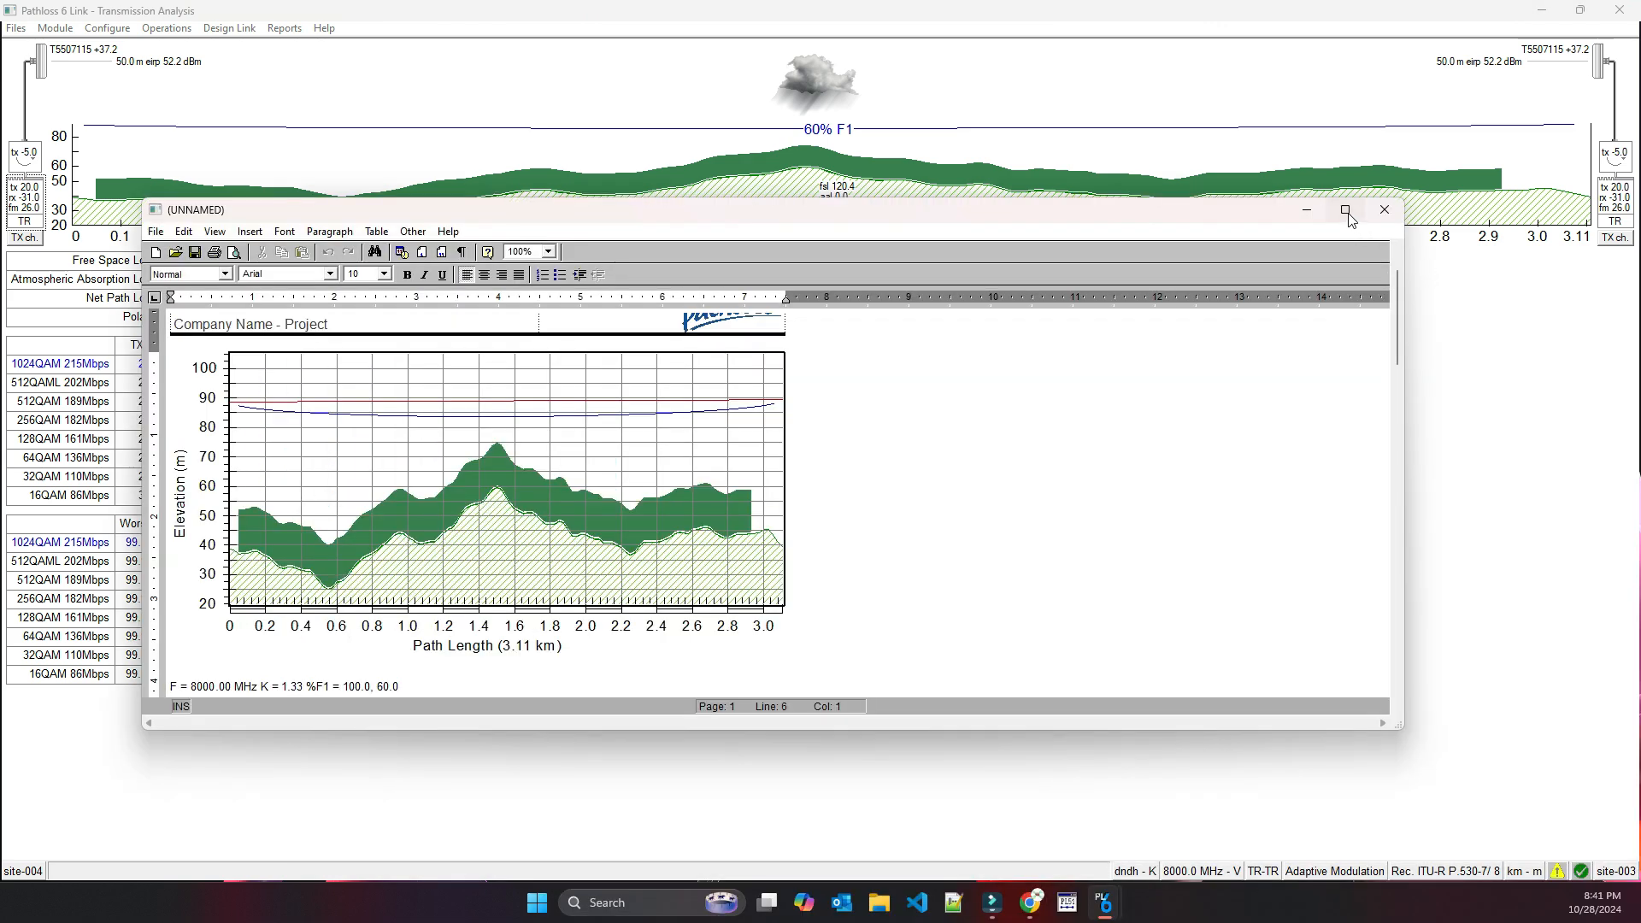
- Review the report's modulation tables full-screen, checking the 1024QAM 215Mbps mode and its two-way time in mode, and close the report
left_click(1348, 213)
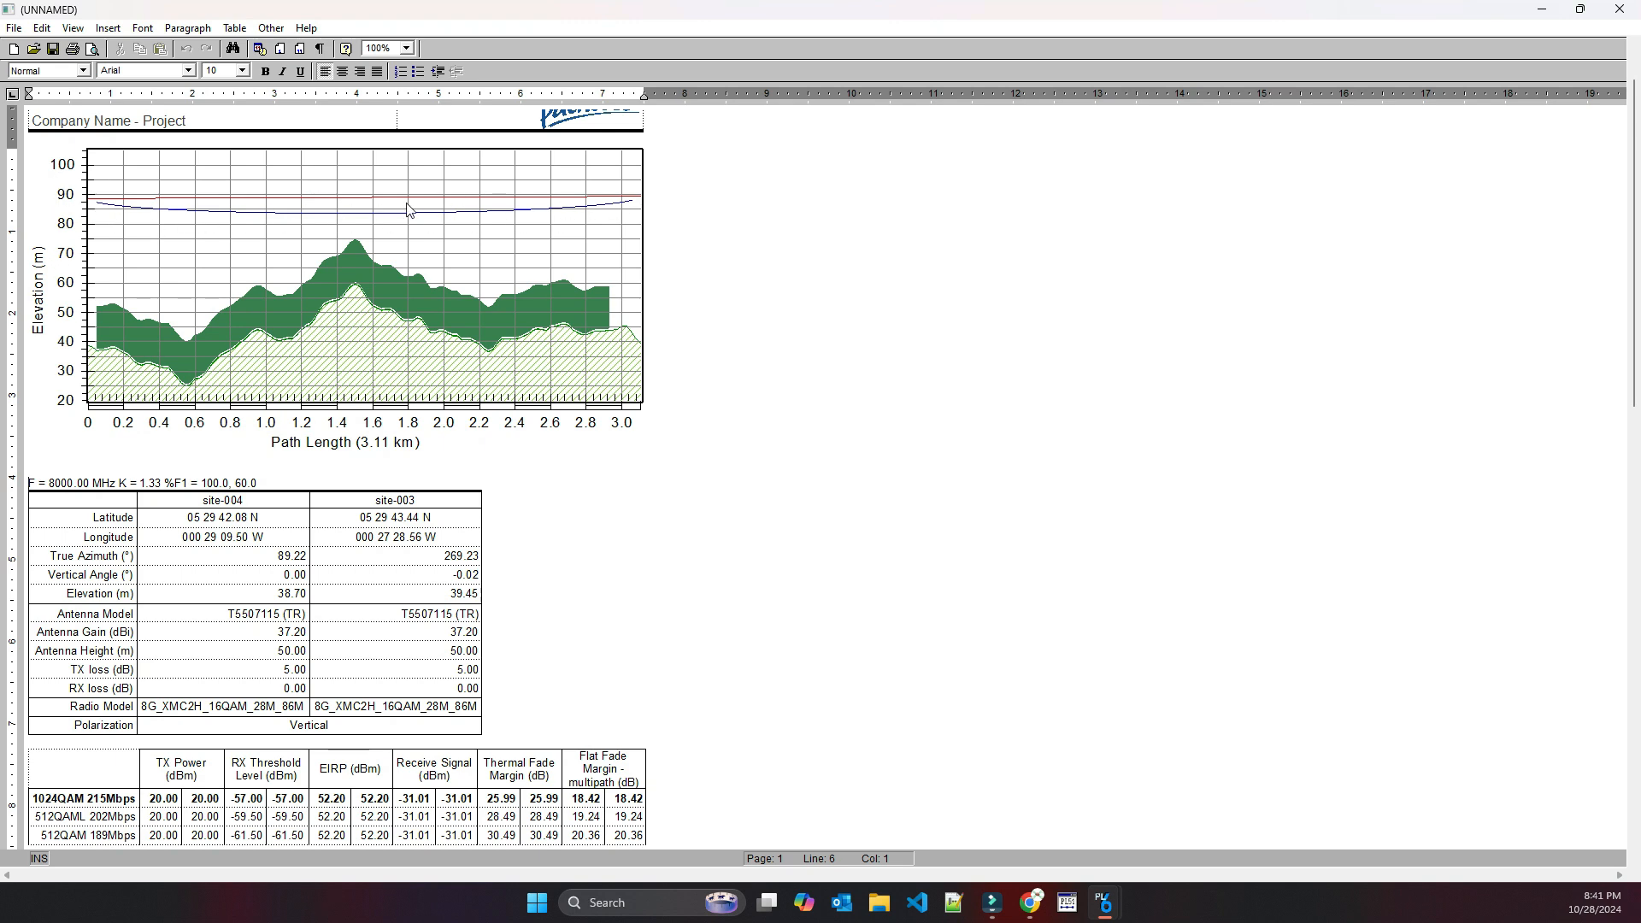
scroll(836, 403, "down", 9)
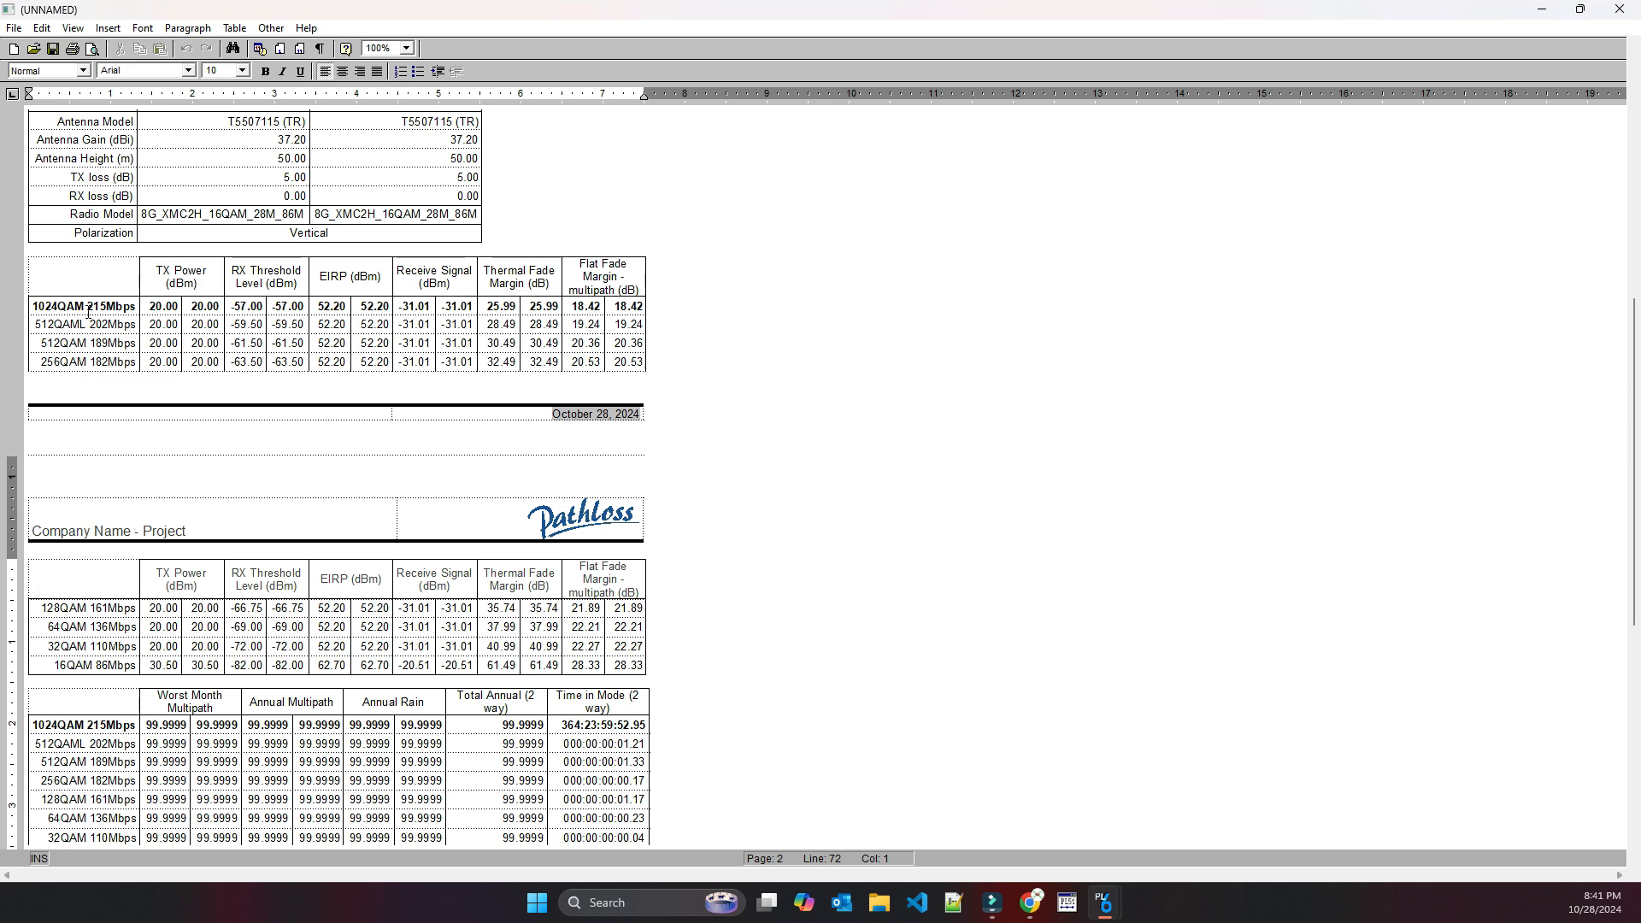
left_click_drag(88, 311, 127, 307)
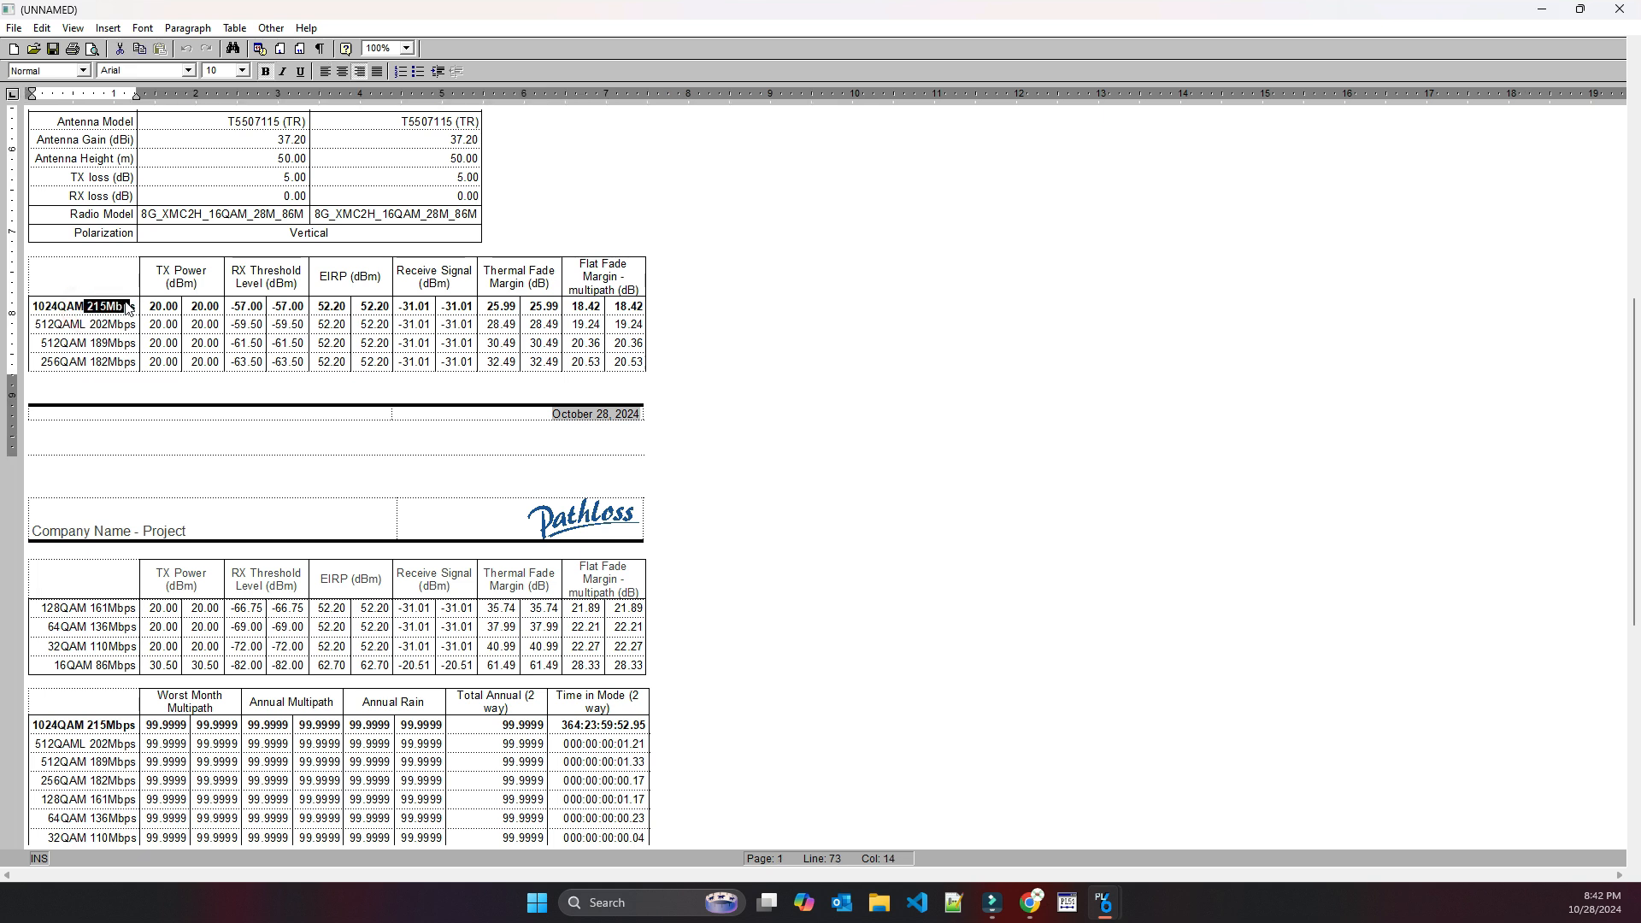
scroll(904, 487, "down", 5)
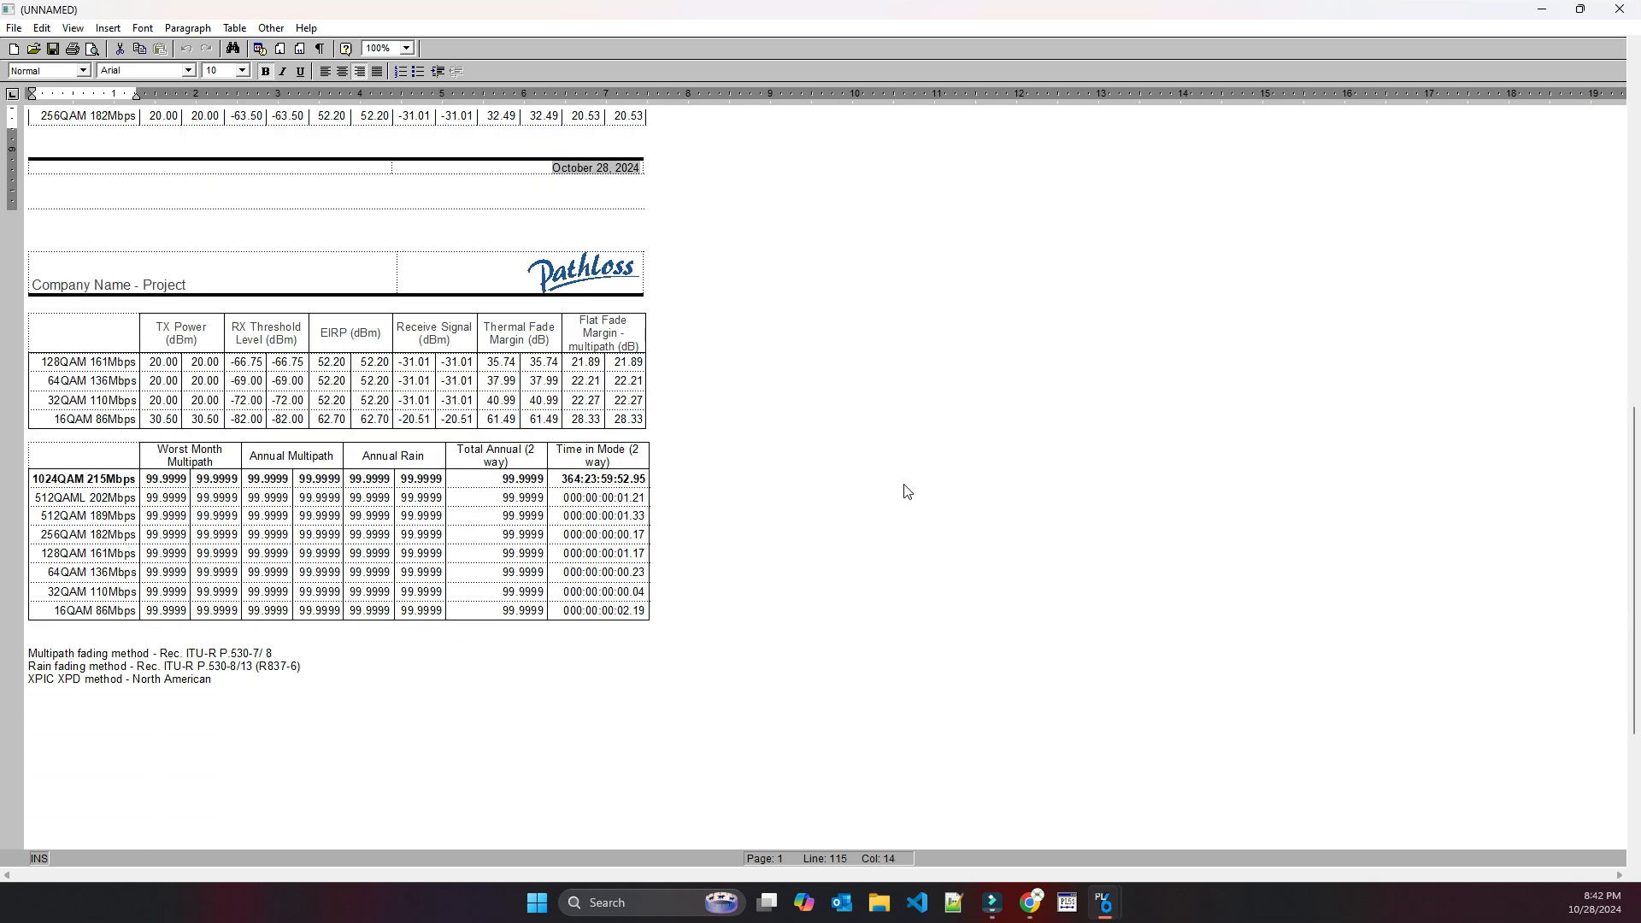
double_click(560, 479)
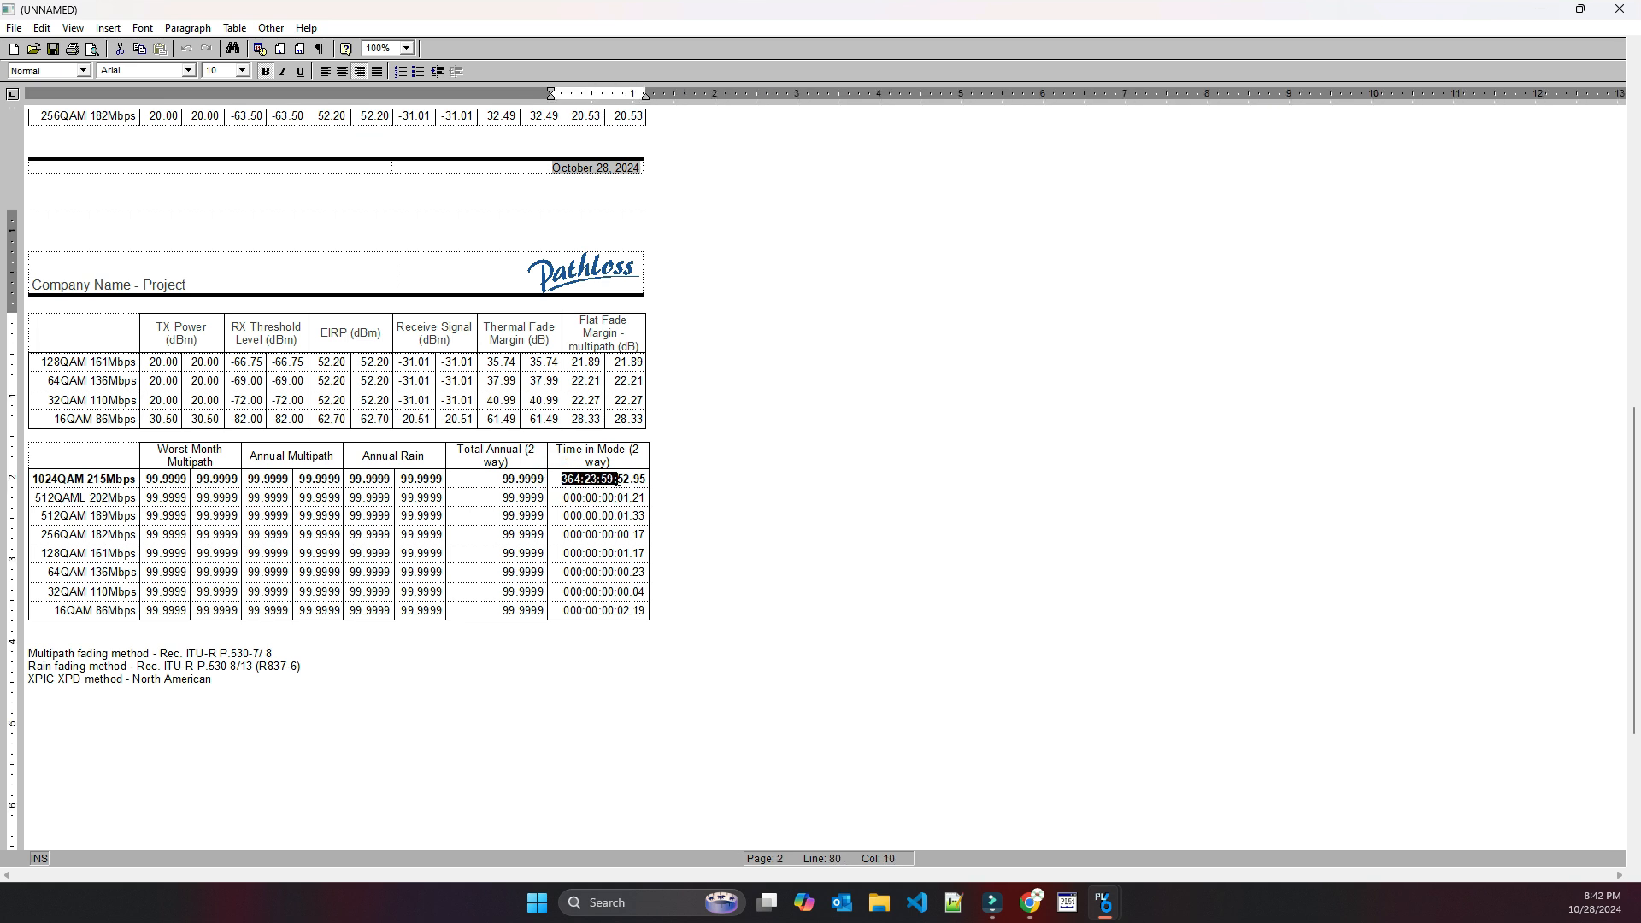
left_click_drag(560, 480, 643, 480)
left_click(1622, 10)
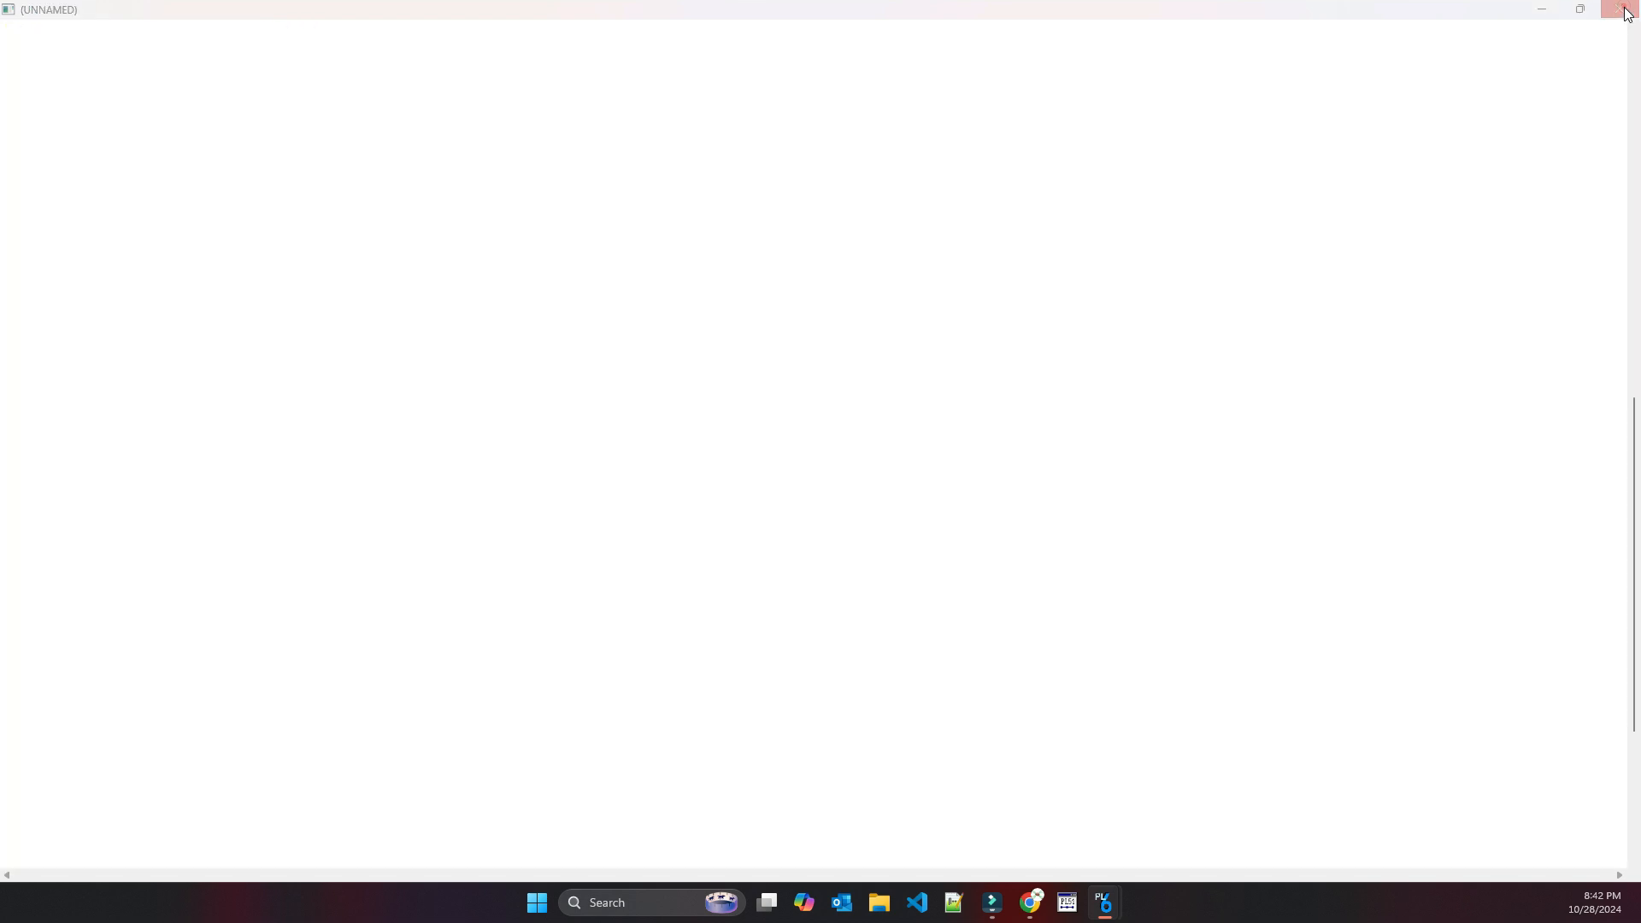